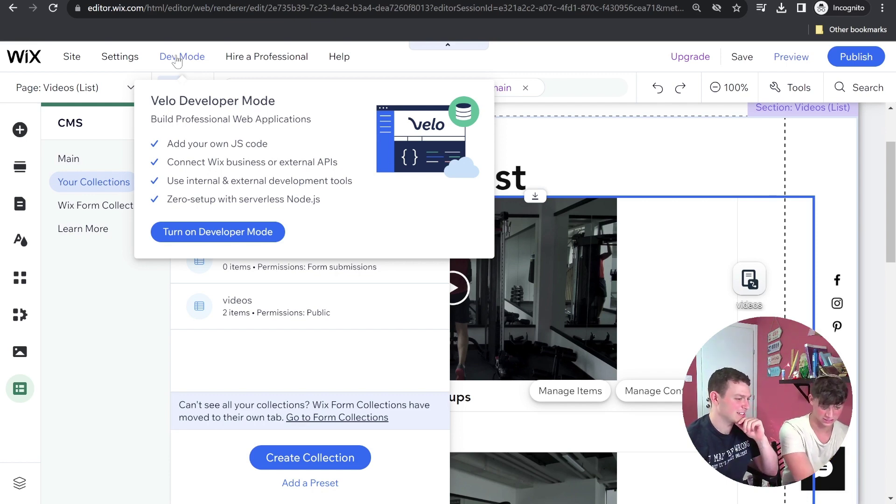
Turn on Velo Developer Mode for the site
{"action": "left_click", "coordinate": [178, 234]}
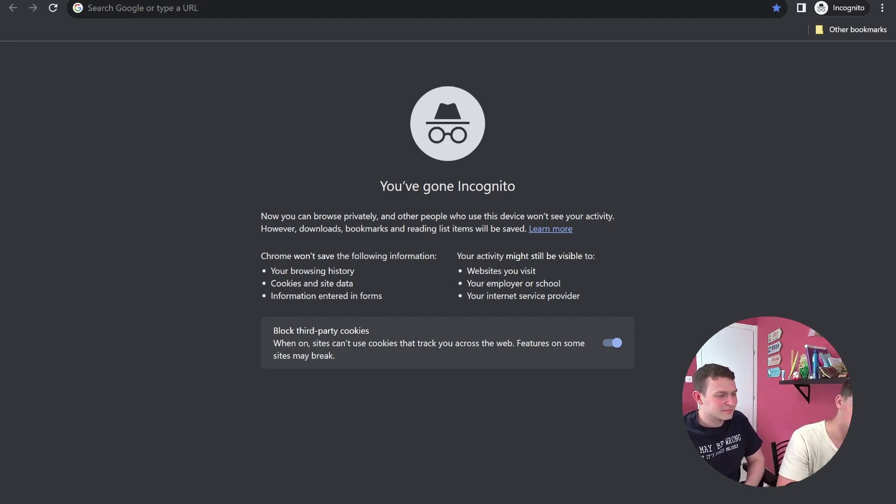
Open wix.com and start signing up for a new account
{"action": "left_click", "coordinate": [88, 8]}
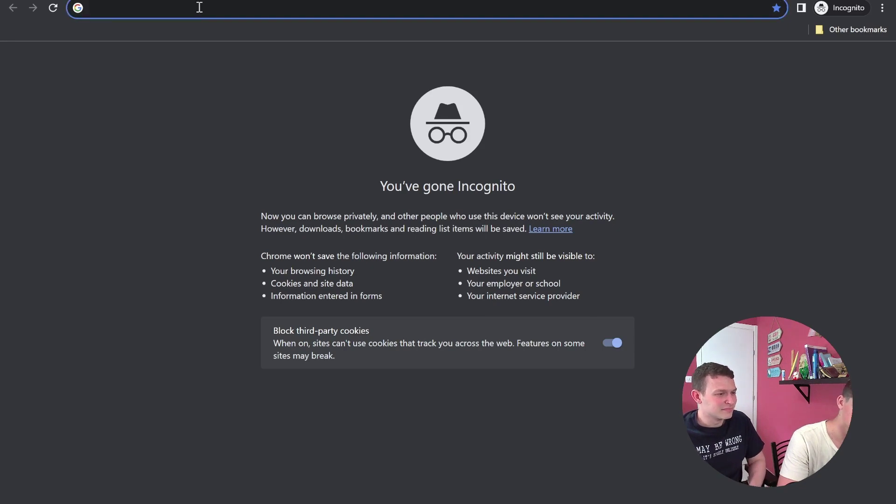
{"action": "type", "text": "wix.com"}
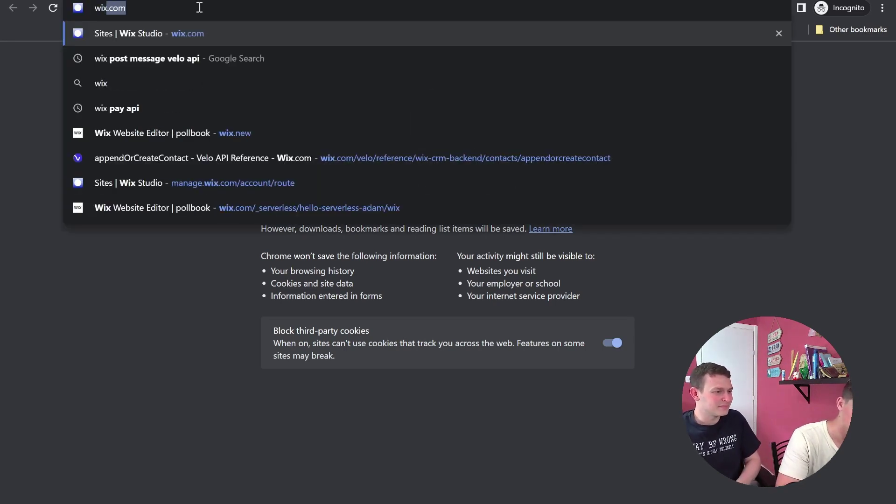
{"action": "left_click", "coordinate": [234, 35]}
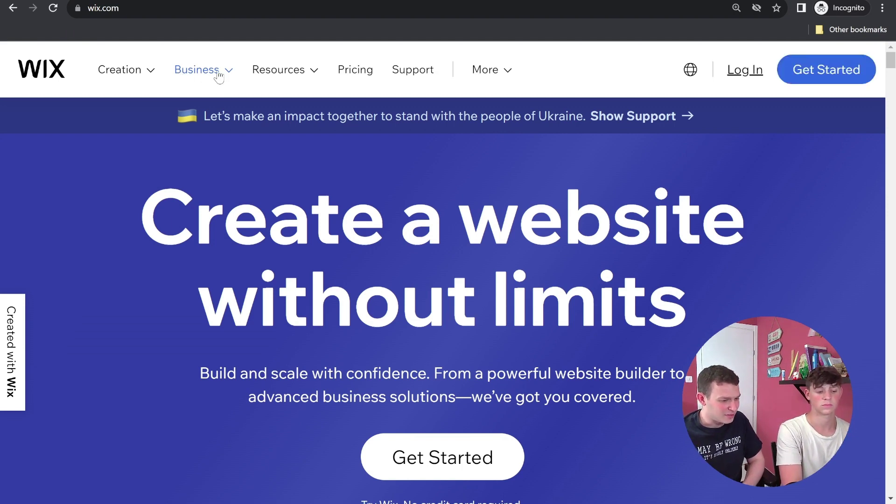
{"action": "left_click", "coordinate": [832, 73]}
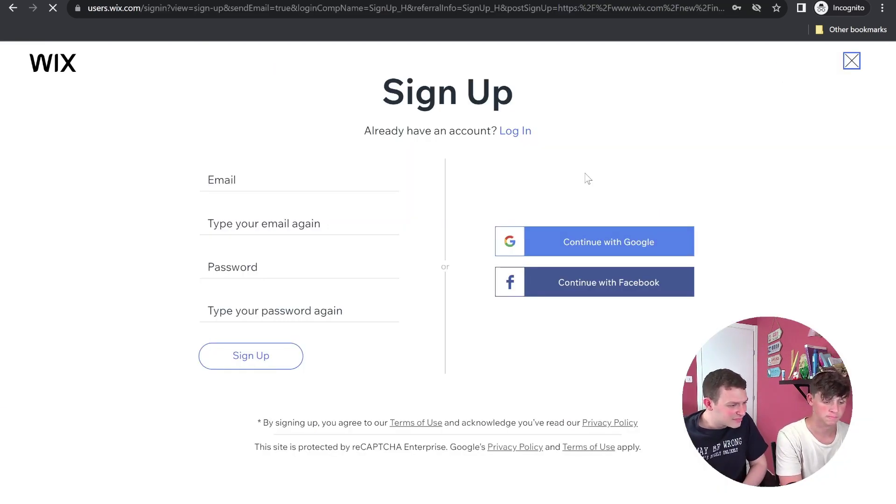
Fill in the sign-up form's email address, its confirmation and the account password
{"action": "left_click", "coordinate": [232, 182]}
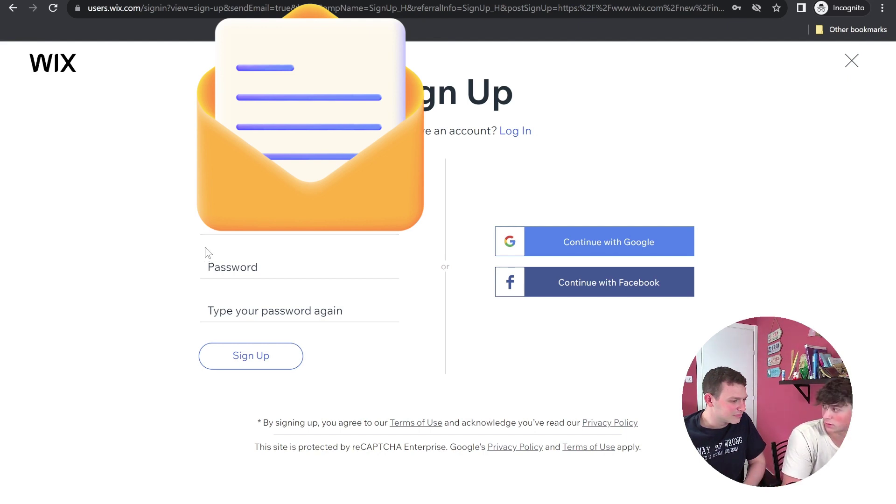
{"action": "left_click", "coordinate": [208, 227]}
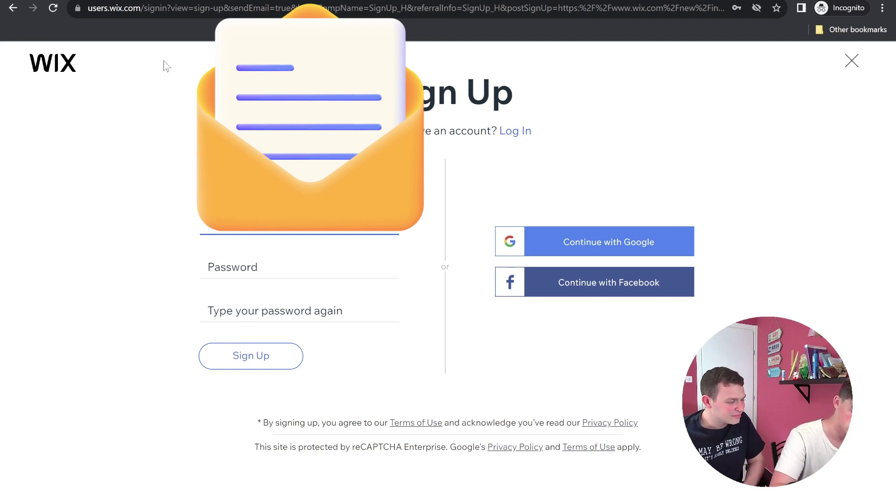
{"action": "left_click", "coordinate": [210, 266]}
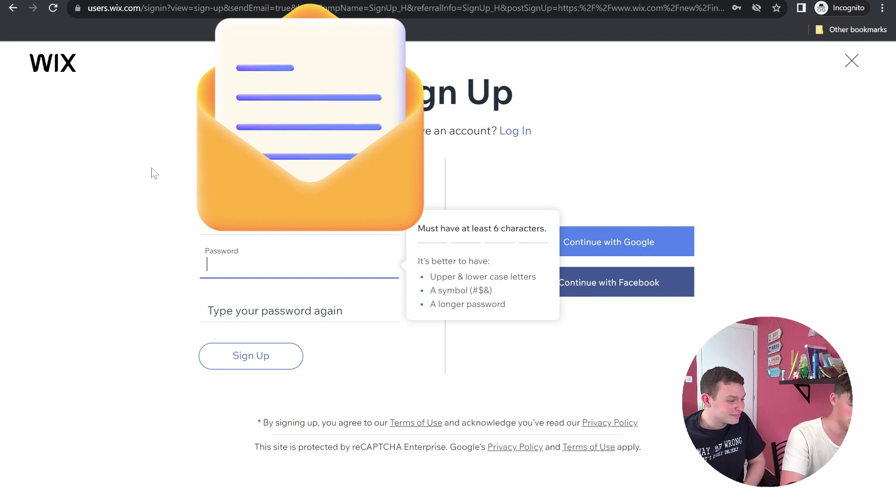
{"action": "type", "text": "••"}
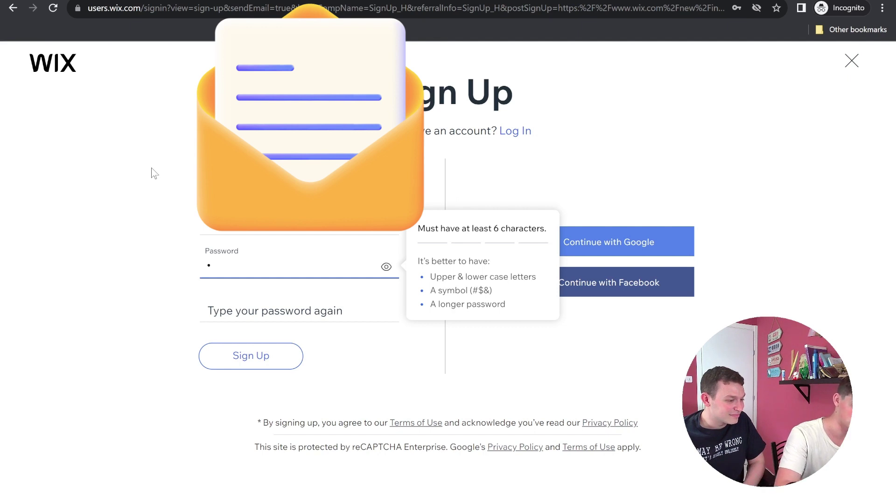
{"action": "type", "text": "•••••"}
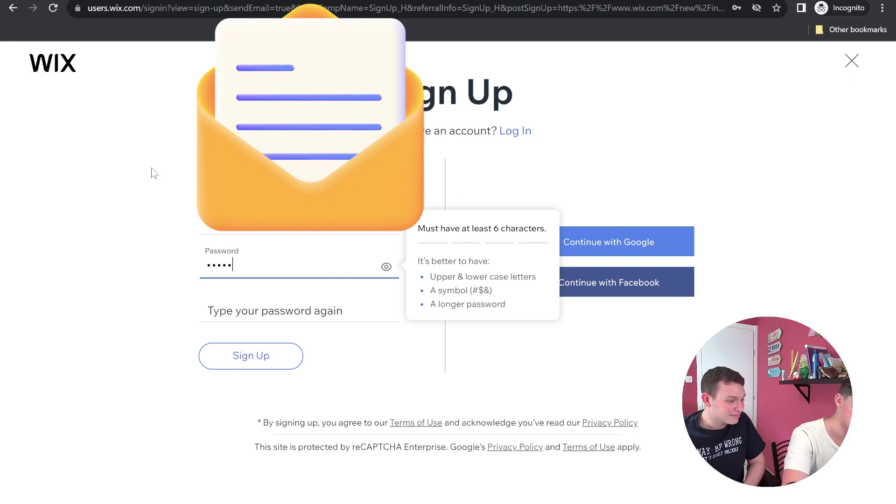
{"action": "type", "text": "•"}
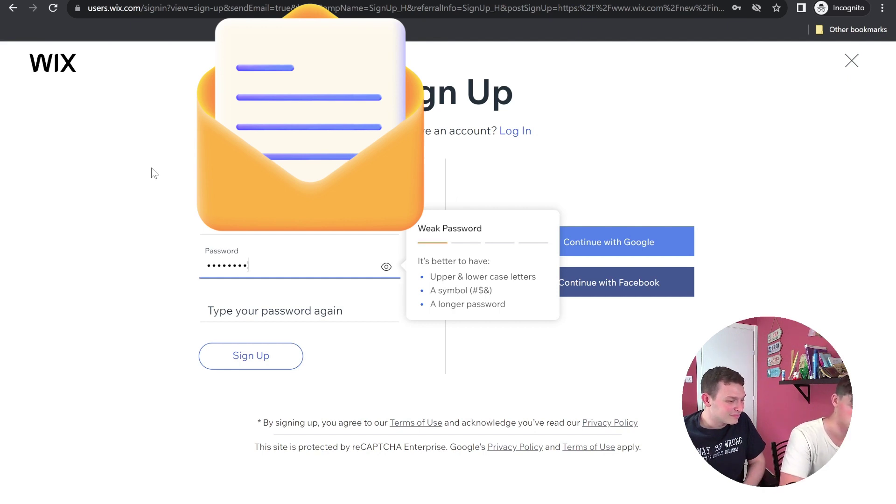
Repeat the account password in the confirmation field and submit the sign-up form
{"action": "left_click", "coordinate": [210, 312]}
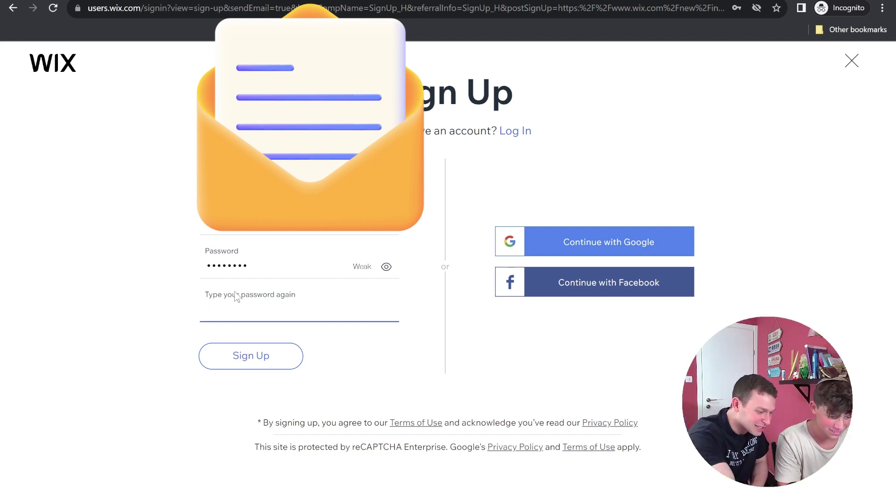
{"action": "left_click", "coordinate": [428, 331]}
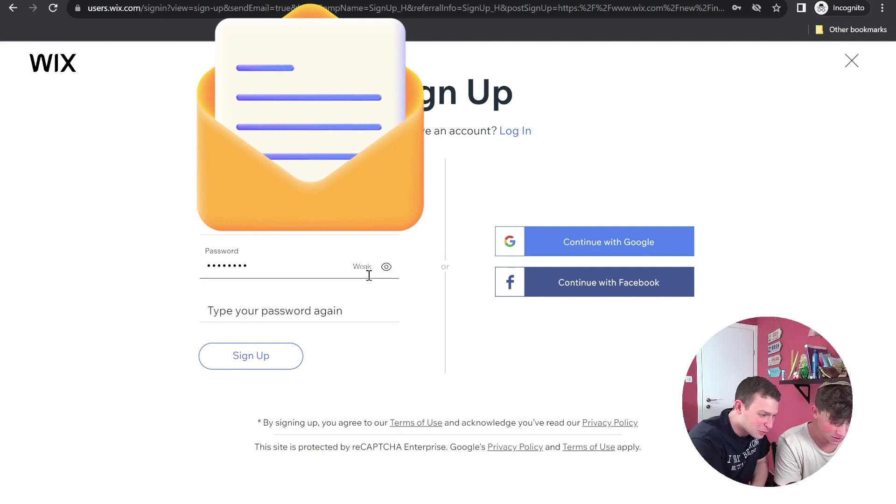
{"action": "left_click", "coordinate": [361, 311]}
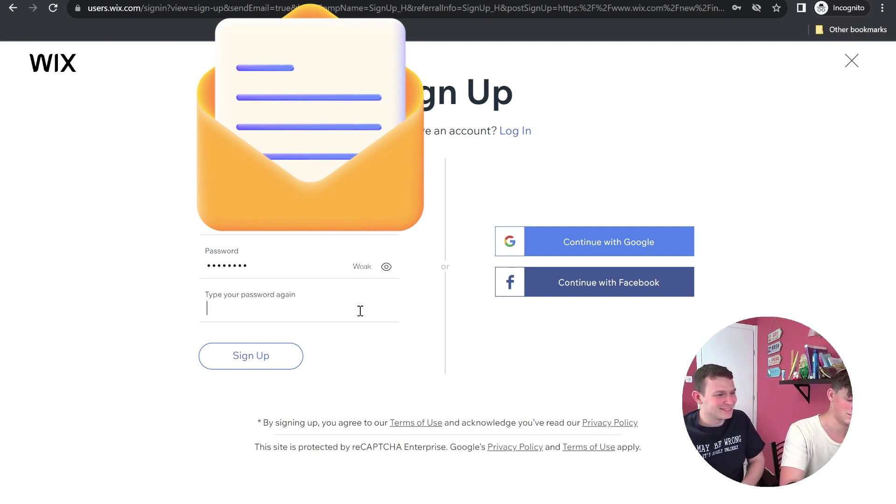
{"action": "type", "text": "••••"}
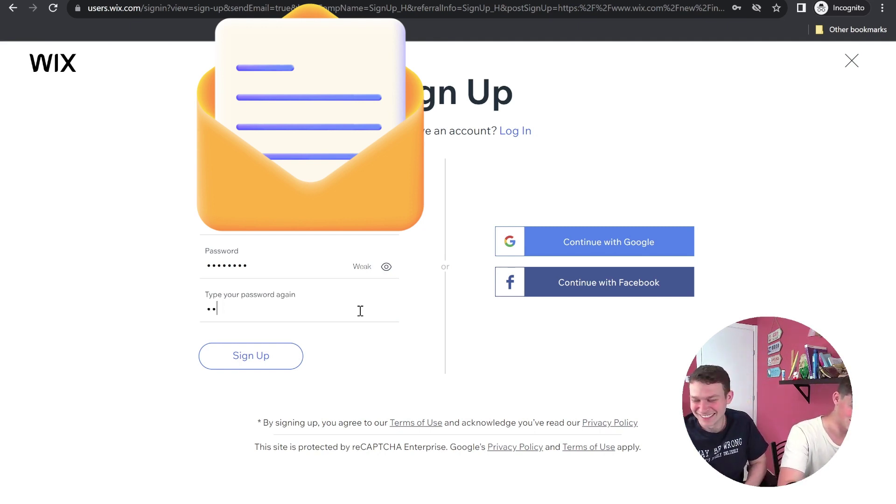
{"action": "type", "text": "••••"}
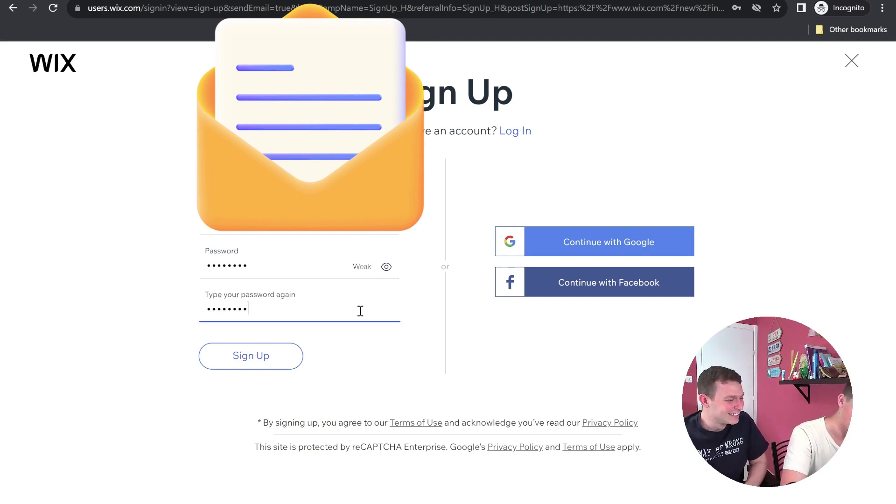
{"action": "left_click", "coordinate": [262, 357]}
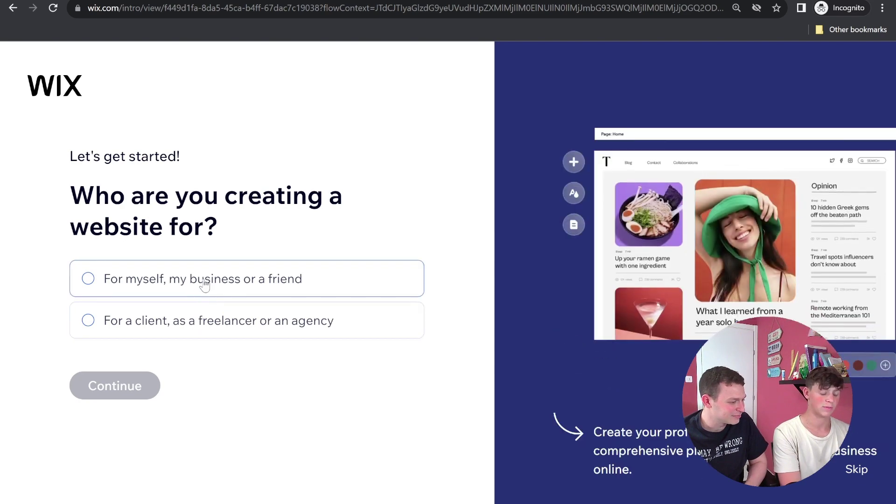
Set the website as being for myself, my business or a friend, and choose Online Accessories Store as its type
{"action": "left_click", "coordinate": [205, 283]}
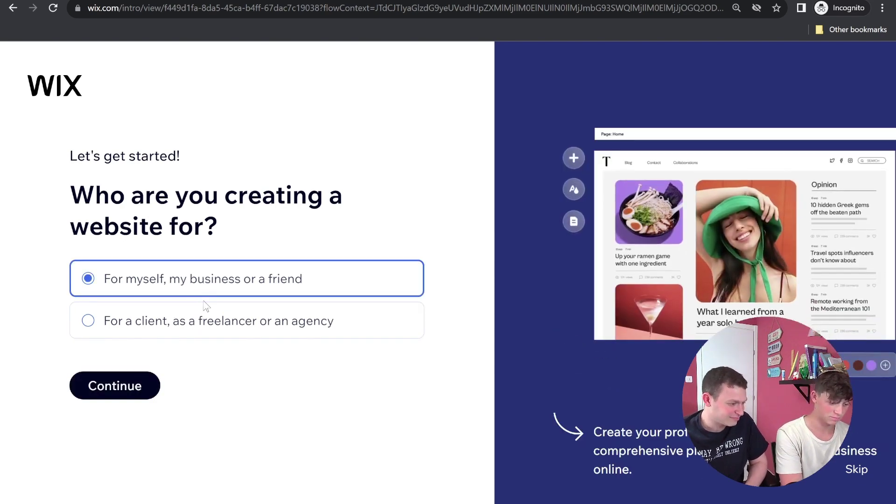
{"action": "left_click", "coordinate": [119, 396]}
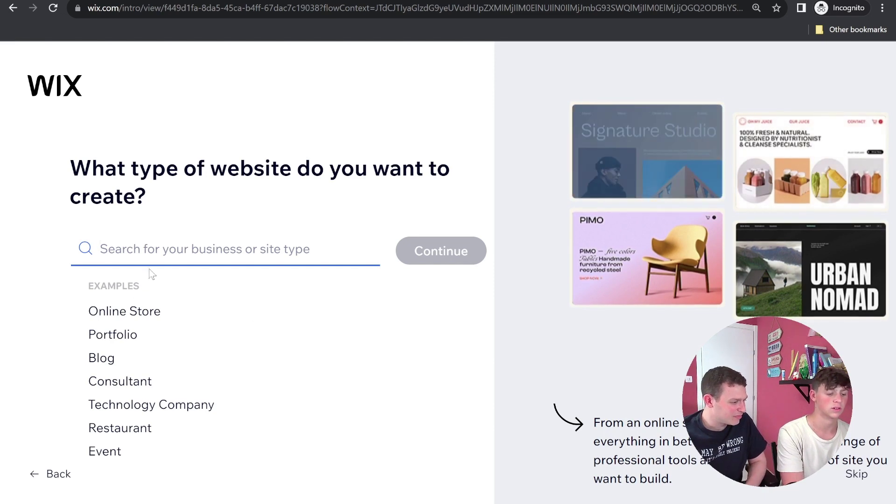
{"action": "left_click", "coordinate": [126, 311]}
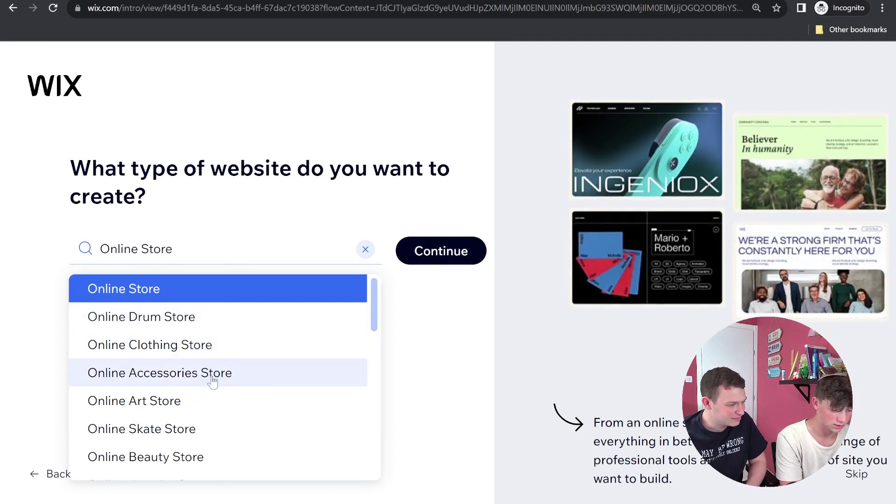
{"action": "left_click", "coordinate": [211, 373]}
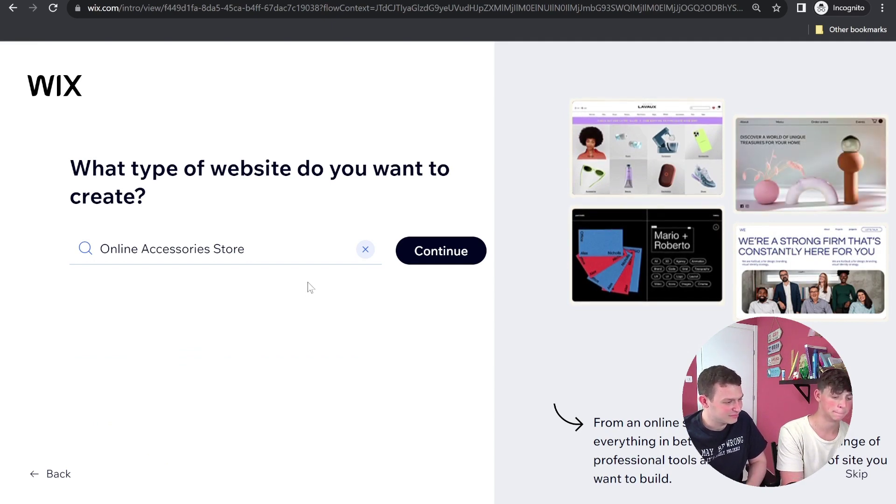
{"action": "left_click", "coordinate": [450, 254]}
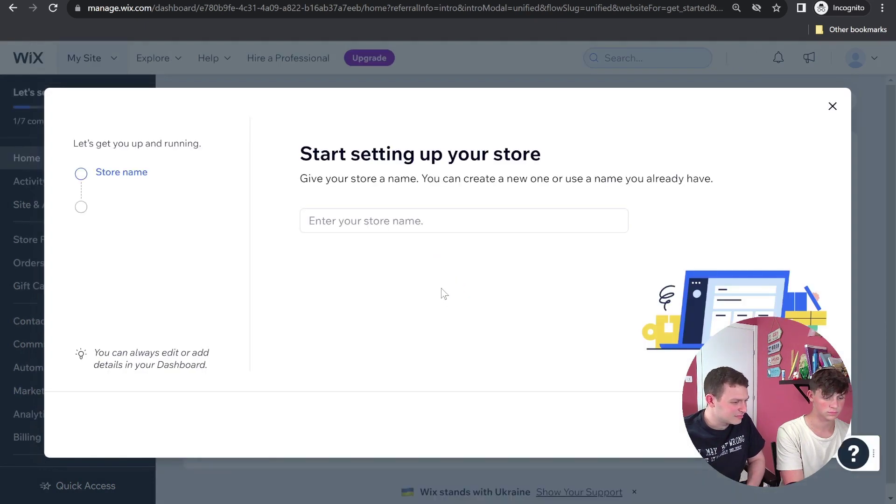
{"action": "left_click", "coordinate": [425, 220]}
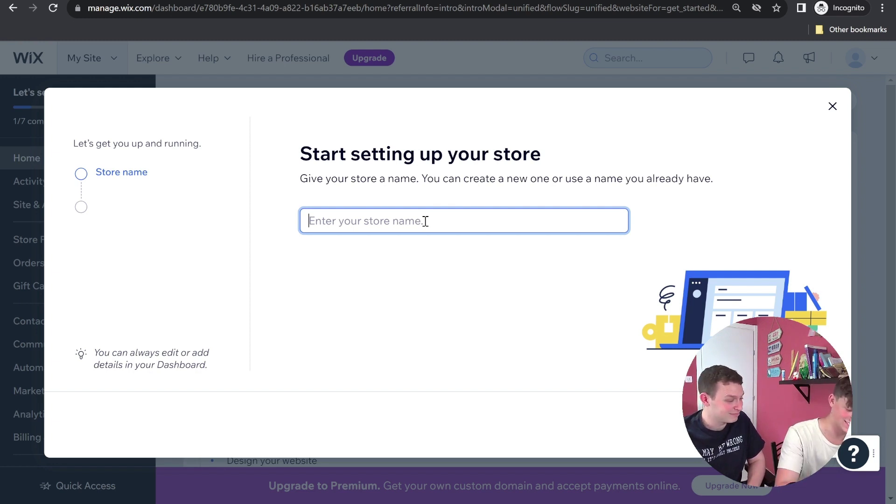
{"action": "type", "text": "the"}
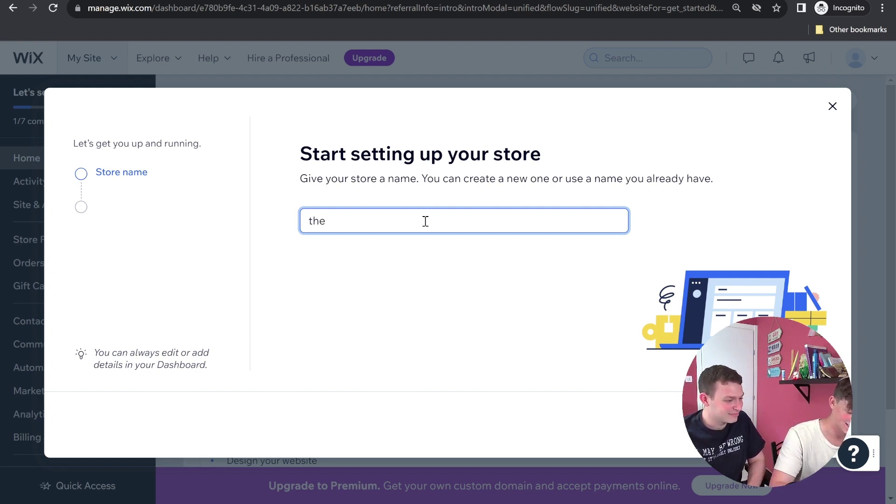
{"action": "type", "text": " fit"}
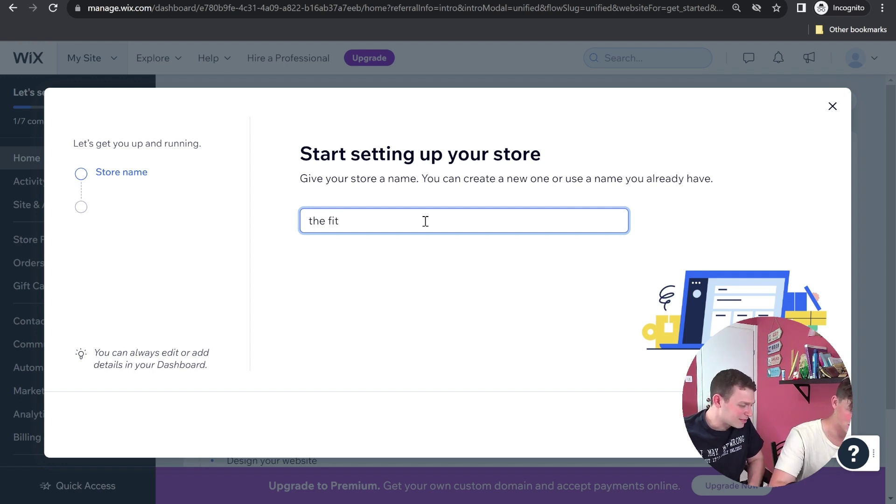
{"action": "key", "text": "BackSpace"}
{"action": "key", "text": "BackSpace"}
{"action": "key", "text": "BackSpace"}
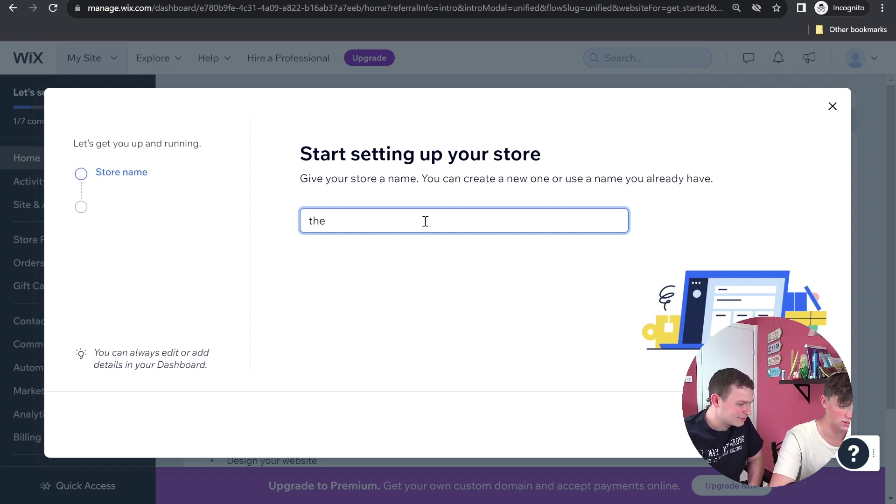
{"action": "key", "text": "BackSpace"}
{"action": "key", "text": "BackSpace"}
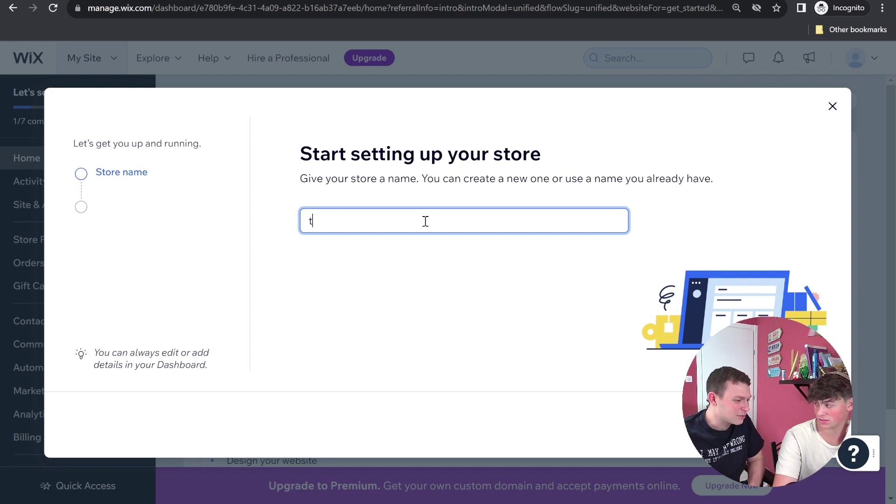
{"action": "key", "text": "BackSpace"}
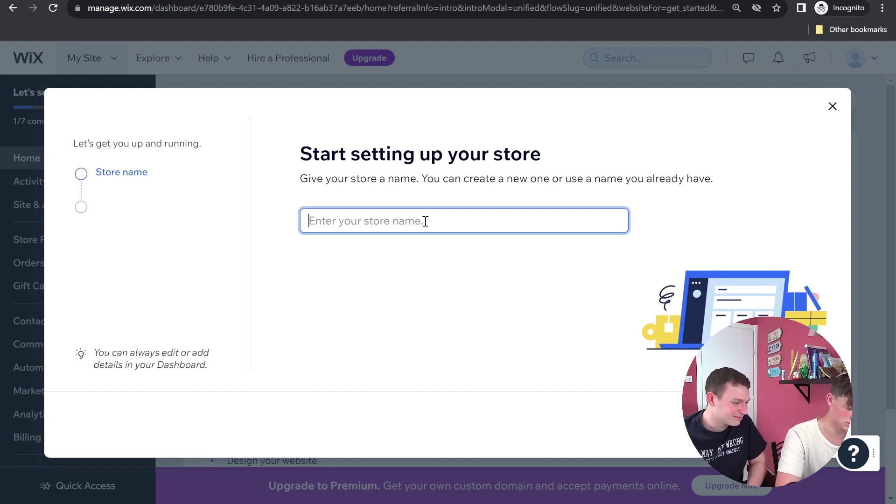
Enter "The Fitness" as the first two words of the store name
{"action": "type", "text": "T"}
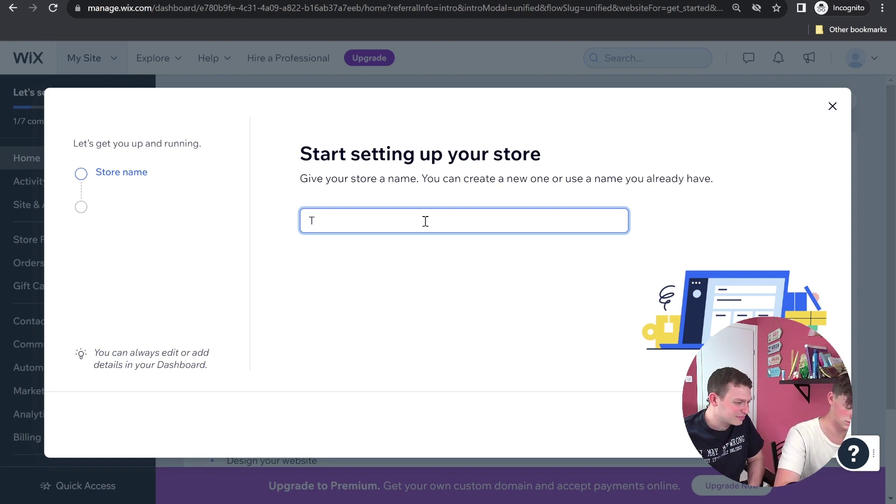
{"action": "type", "text": "he"}
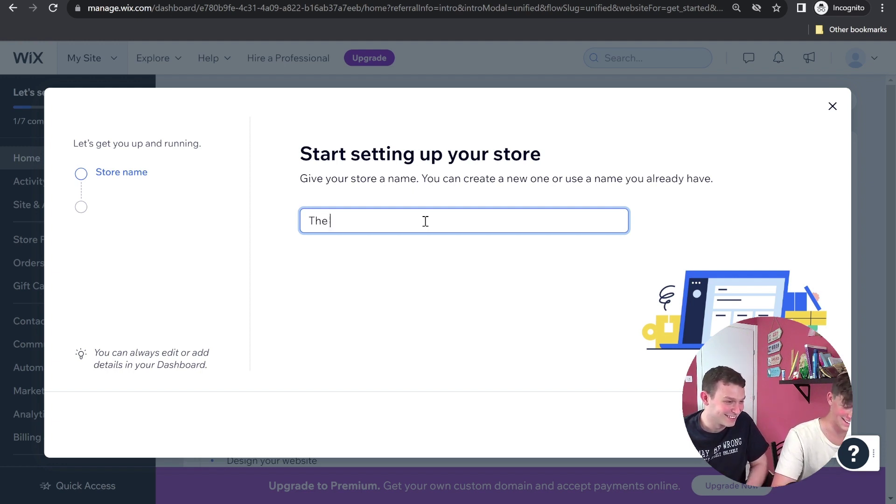
{"action": "type", "text": " fin"}
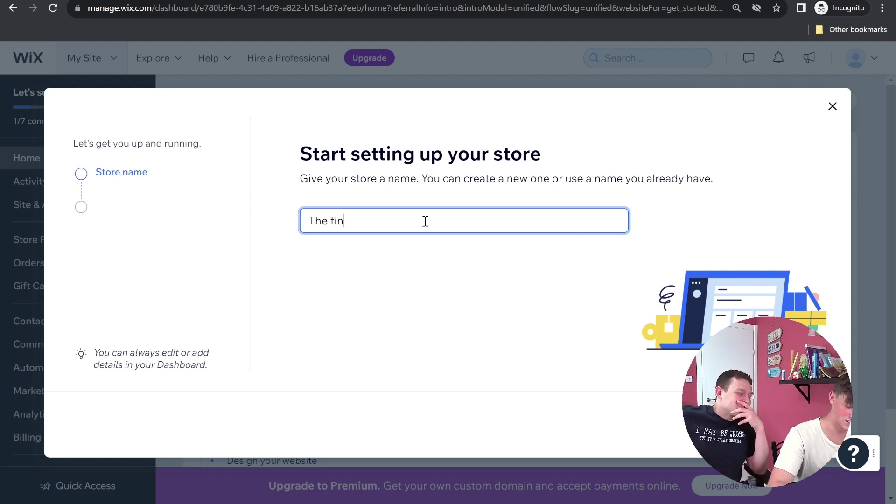
{"action": "key", "text": "BackSpace"}
{"action": "key", "text": "BackSpace"}
{"action": "key", "text": "BackSpace"}
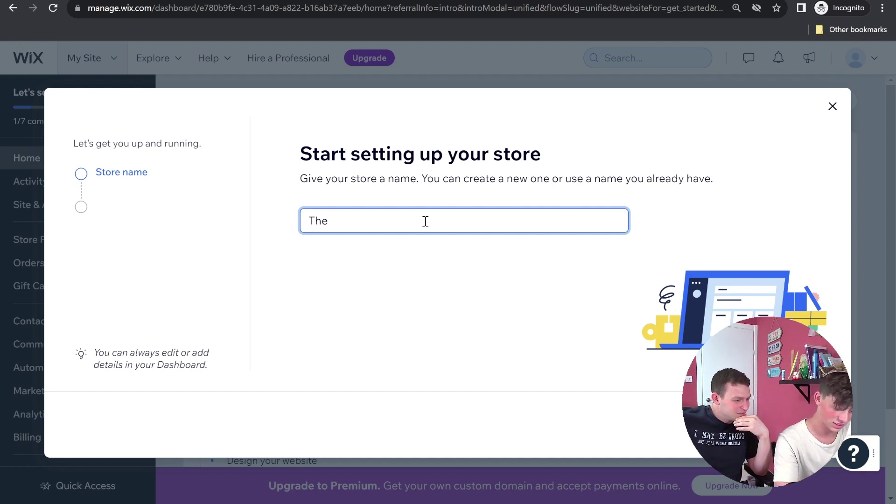
{"action": "type", "text": "F"}
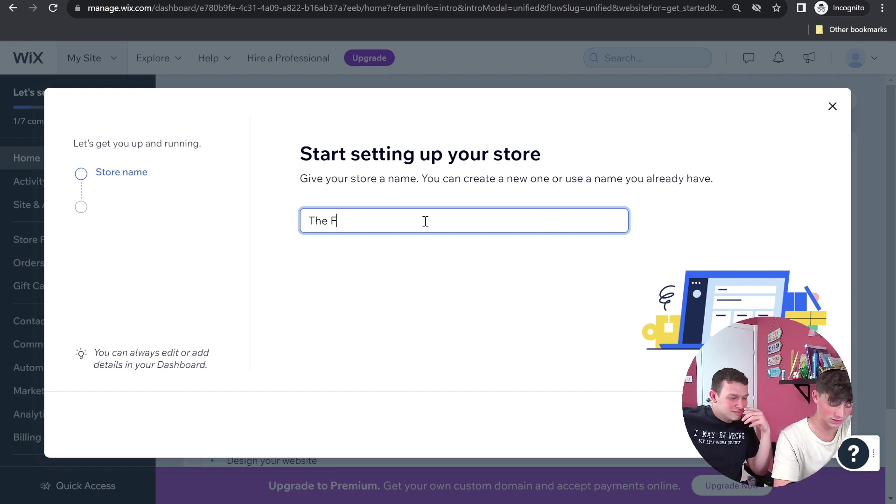
{"action": "type", "text": "in"}
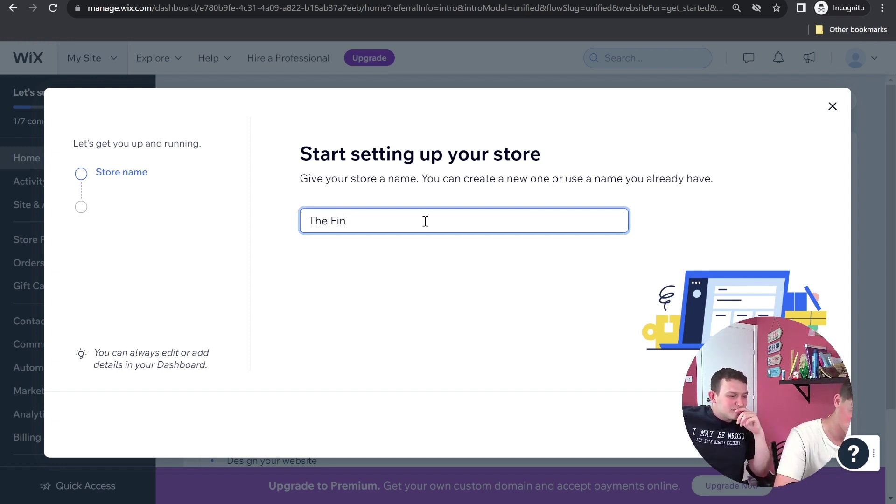
{"action": "key", "text": "BackSpace"}
{"action": "type", "text": "t"}
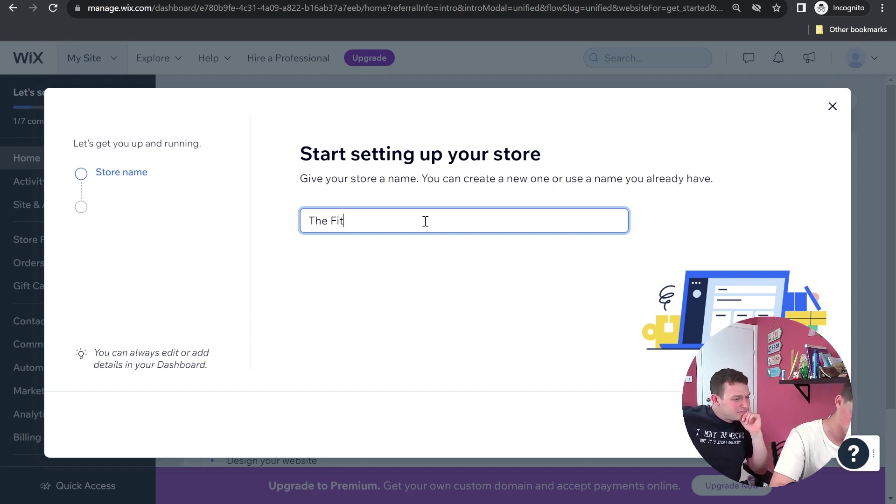
{"action": "type", "text": "niss"}
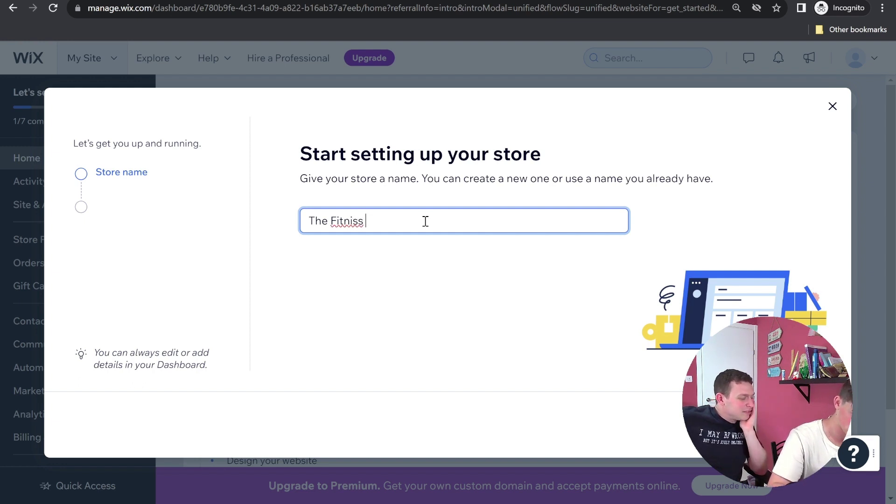
{"action": "left_click", "coordinate": [350, 221]}
{"action": "key", "text": "Delete"}
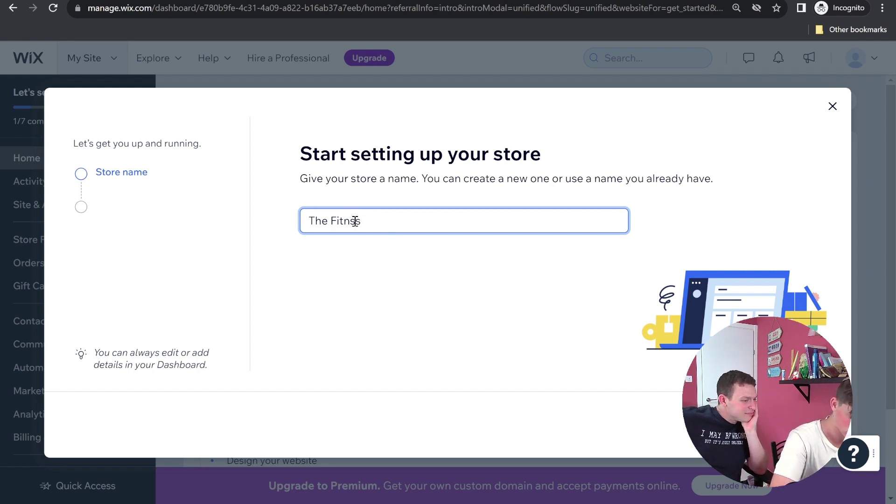
{"action": "type", "text": "ess"}
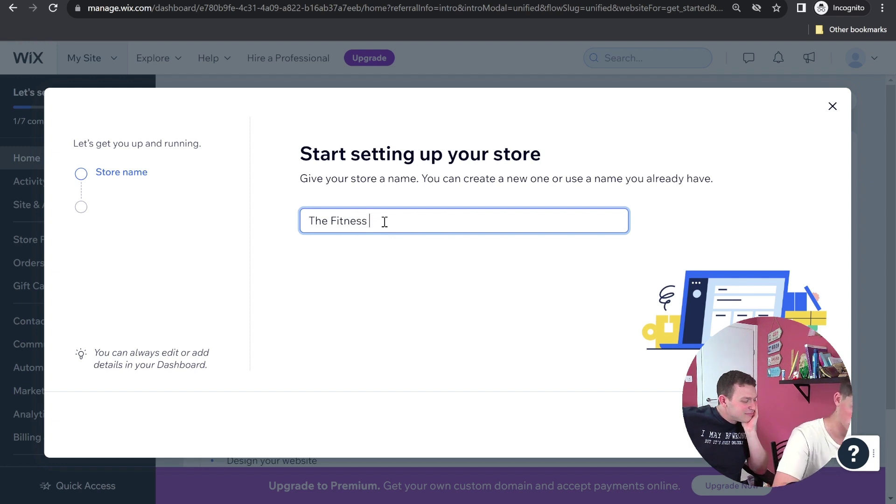
Complete the store name as "The Fitness Factory" and submit it
{"action": "type", "text": " Ffa"}
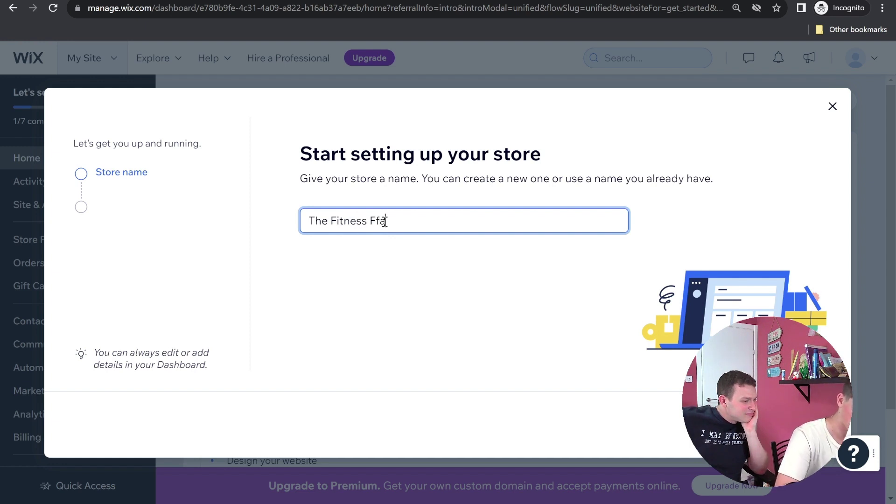
{"action": "type", "text": "ct"}
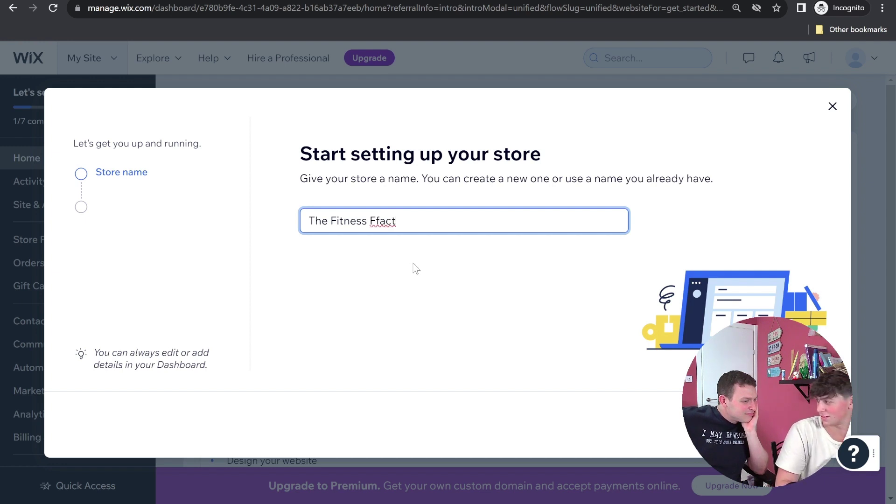
{"action": "left_click", "coordinate": [379, 223]}
{"action": "key", "text": "BackSpace"}
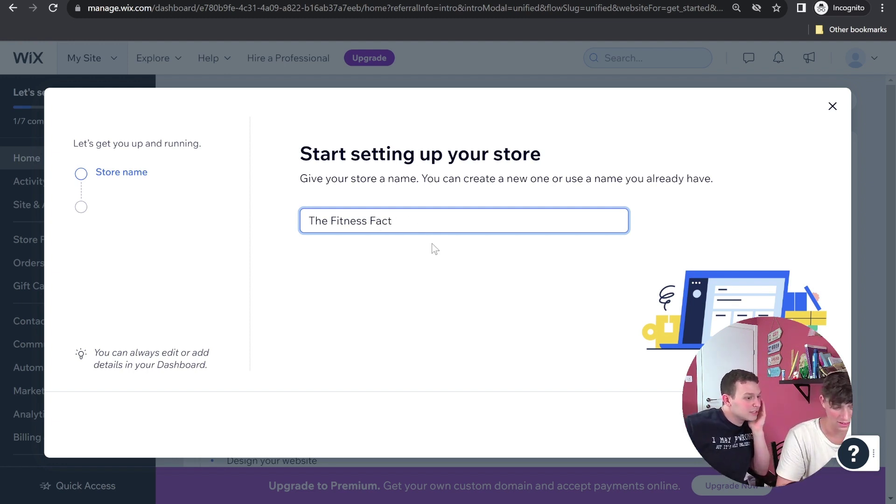
{"action": "type", "text": "o"}
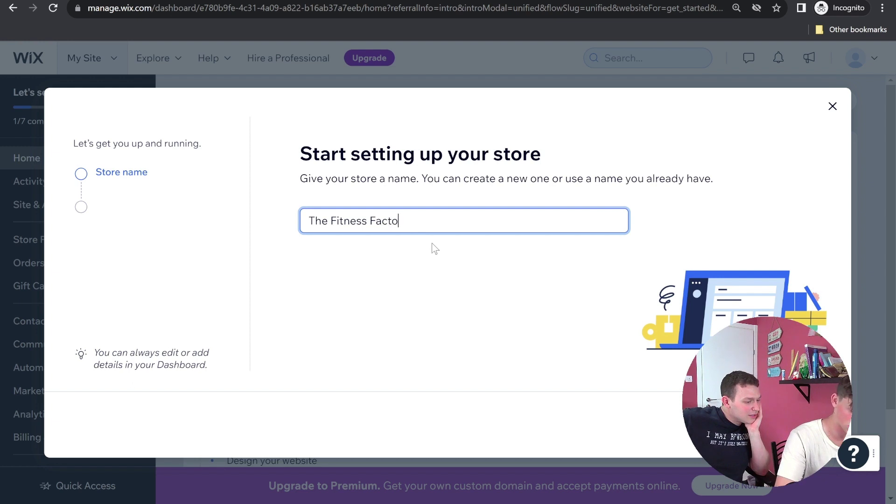
{"action": "type", "text": "ry"}
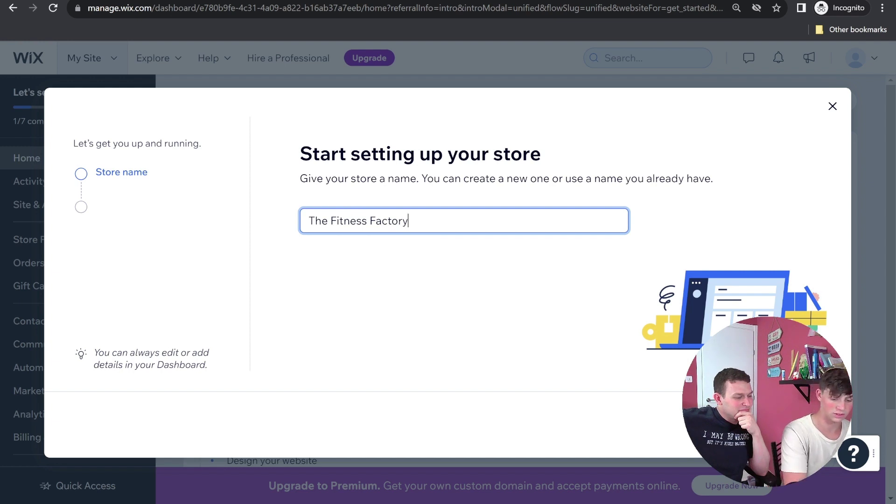
{"action": "key", "text": "Return"}
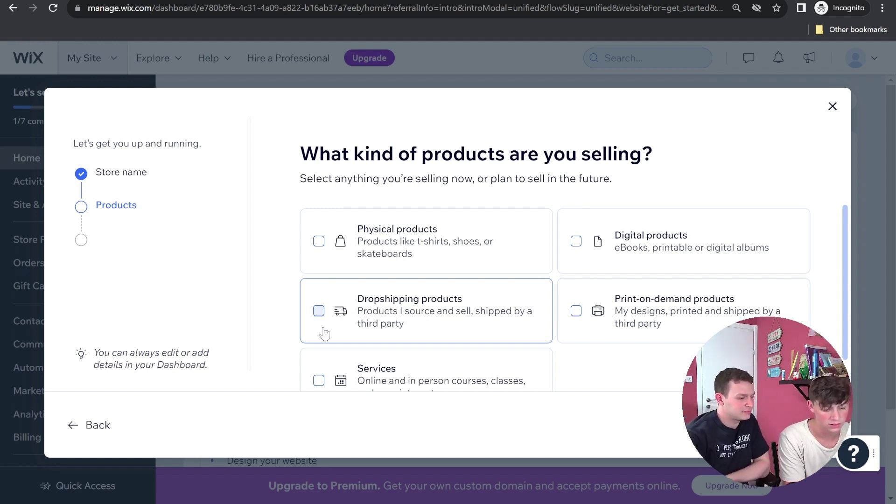
Choose dropshipping products as the kind of products sold and continue to the dashboard
{"action": "left_click", "coordinate": [317, 311]}
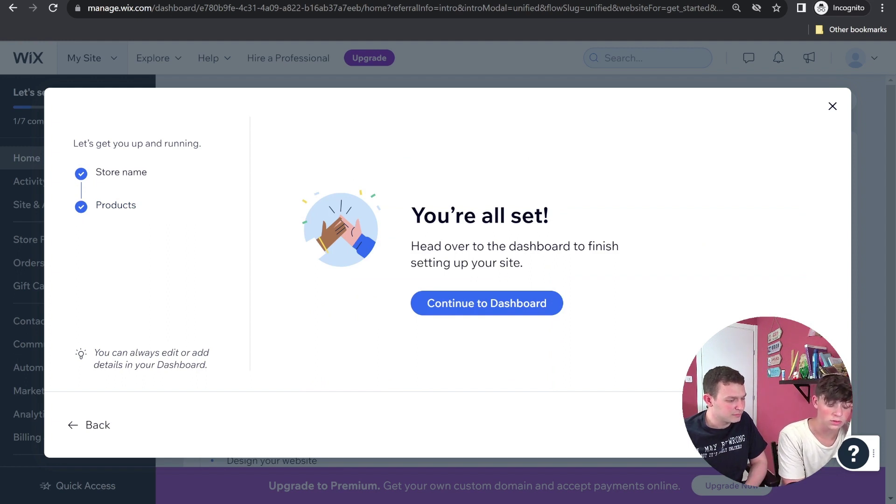
{"action": "left_click", "coordinate": [465, 304]}
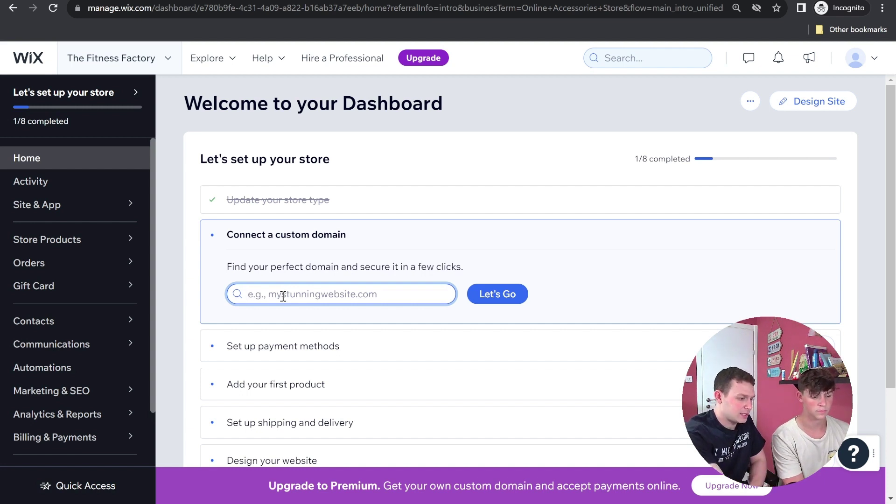
Start designing the site from the dashboard and choose to customize a designed template
{"action": "scroll", "coordinate": [309, 369], "scroll_direction": "down", "scroll_amount": 2}
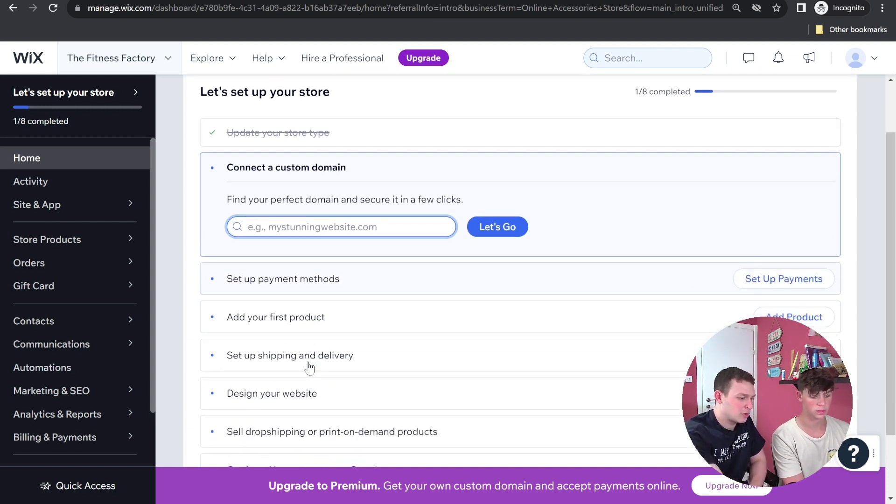
{"action": "scroll", "coordinate": [306, 439], "scroll_direction": "down", "scroll_amount": 1}
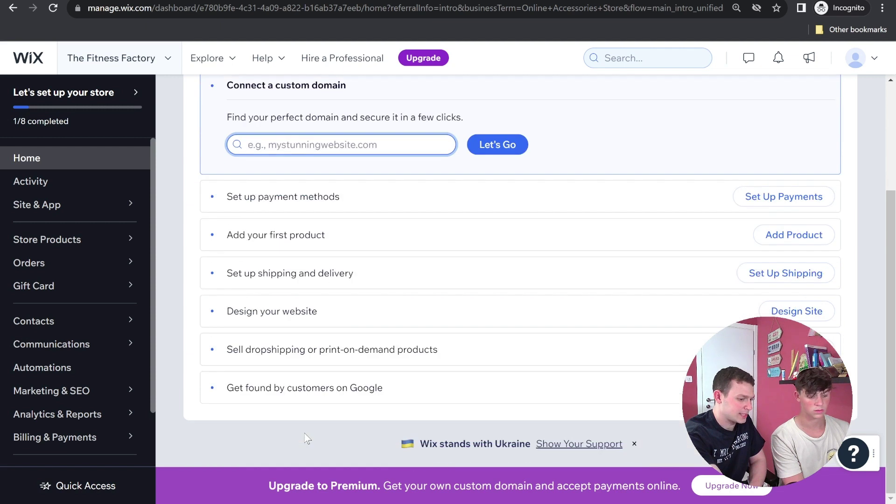
{"action": "scroll", "coordinate": [305, 439], "scroll_direction": "up", "scroll_amount": 2}
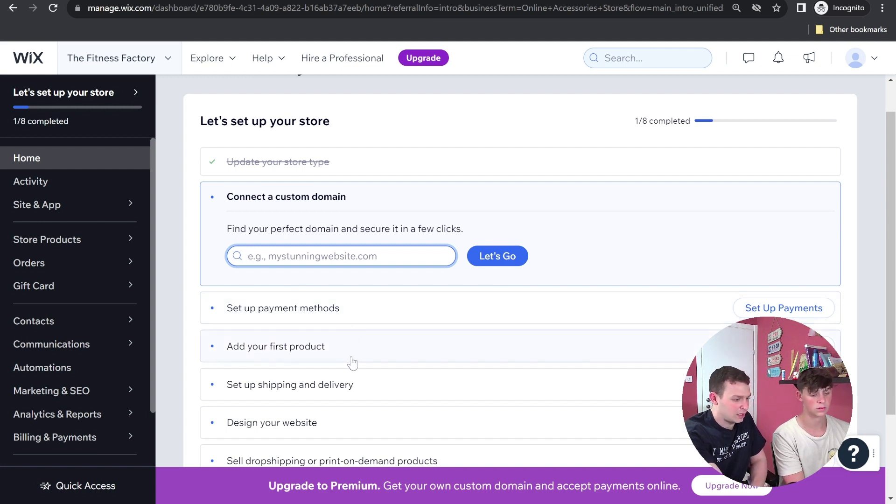
{"action": "scroll", "coordinate": [331, 423], "scroll_direction": "down", "scroll_amount": 1}
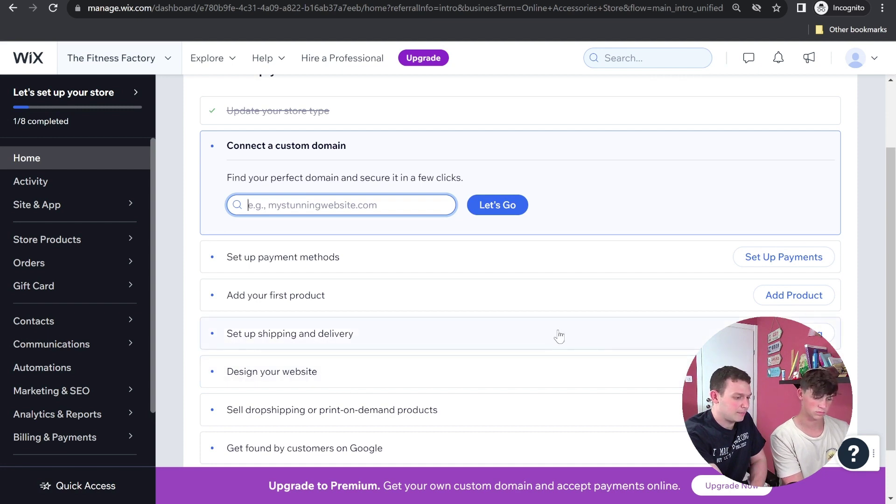
{"action": "scroll", "coordinate": [559, 336], "scroll_direction": "up", "scroll_amount": 2}
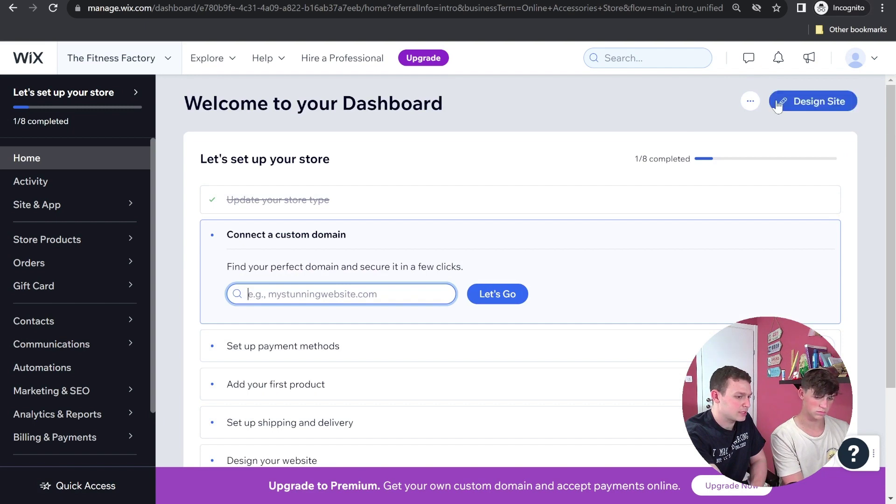
{"action": "left_click", "coordinate": [813, 101]}
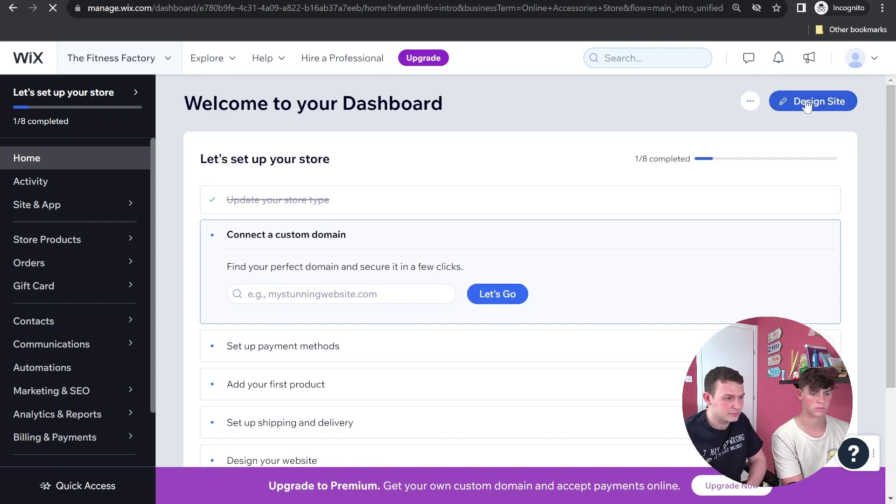
{"action": "scroll", "coordinate": [797, 138], "scroll_direction": "down", "scroll_amount": 1}
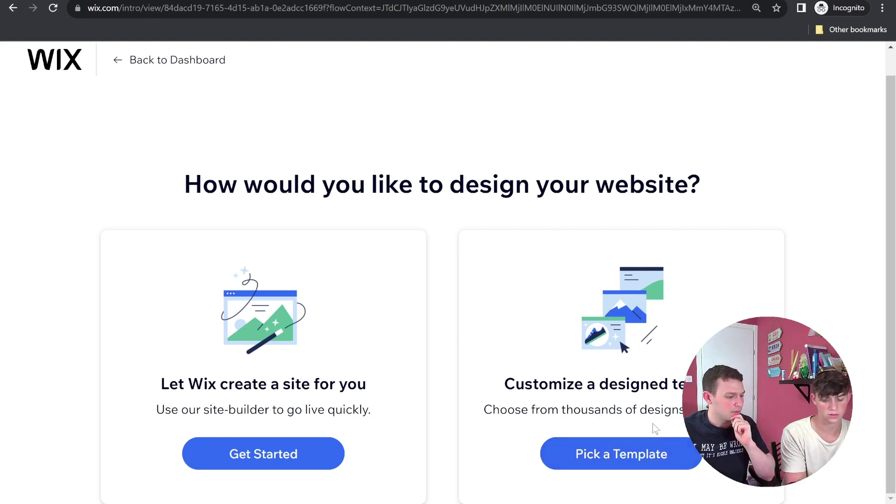
{"action": "left_click", "coordinate": [649, 463]}
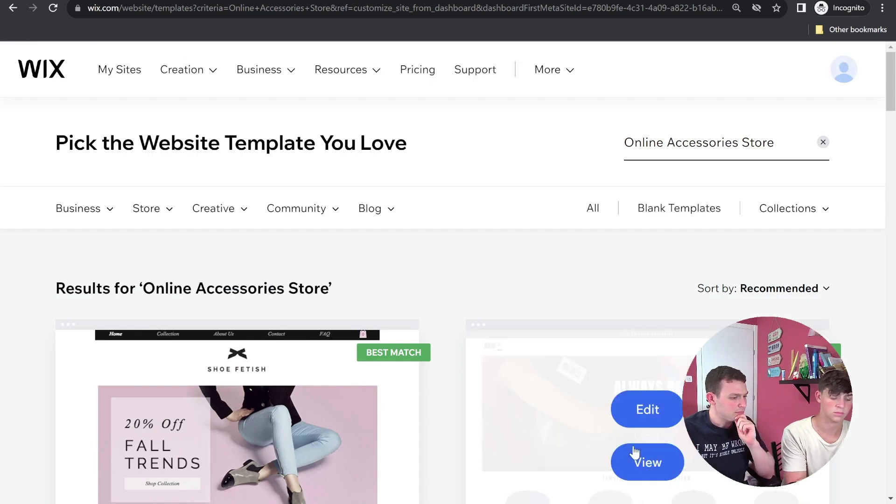
Examine the first templates suggested for Online Accessories Store, including the shoe, cap, scarf and tote bag designs
{"action": "scroll", "coordinate": [621, 355], "scroll_direction": "down", "scroll_amount": 1}
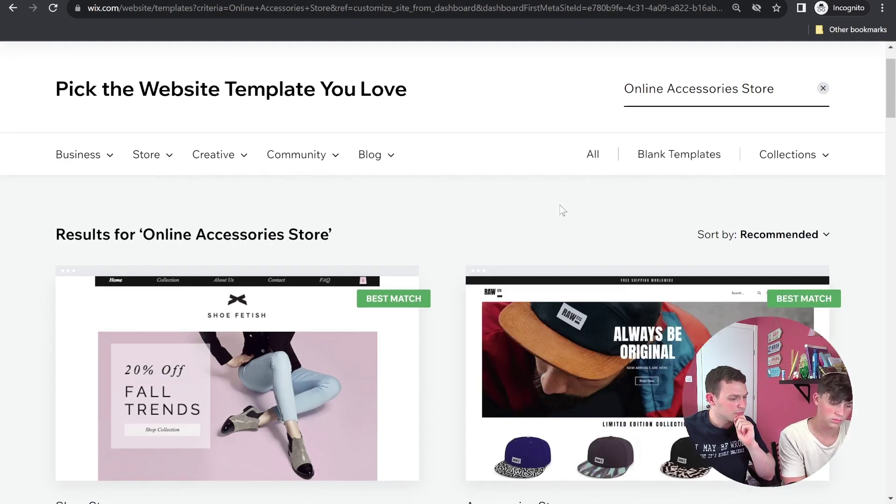
{"action": "scroll", "coordinate": [600, 217], "scroll_direction": "down", "scroll_amount": 1}
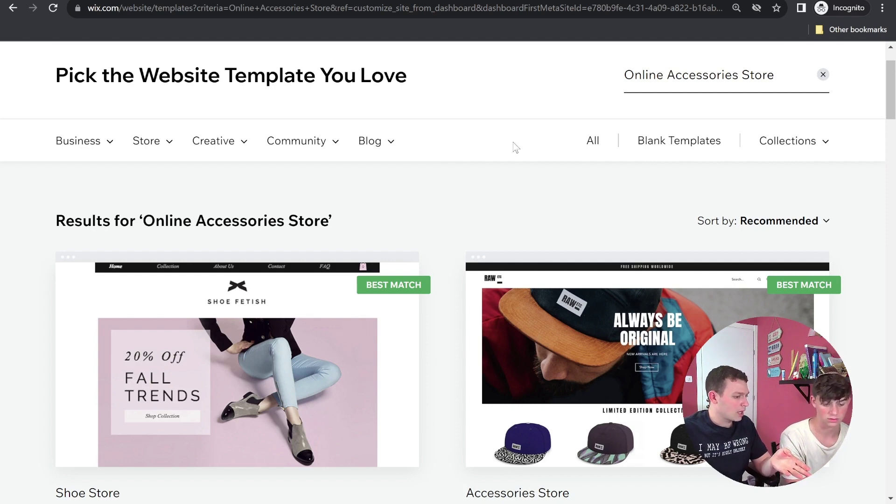
{"action": "scroll", "coordinate": [518, 153], "scroll_direction": "down", "scroll_amount": 1}
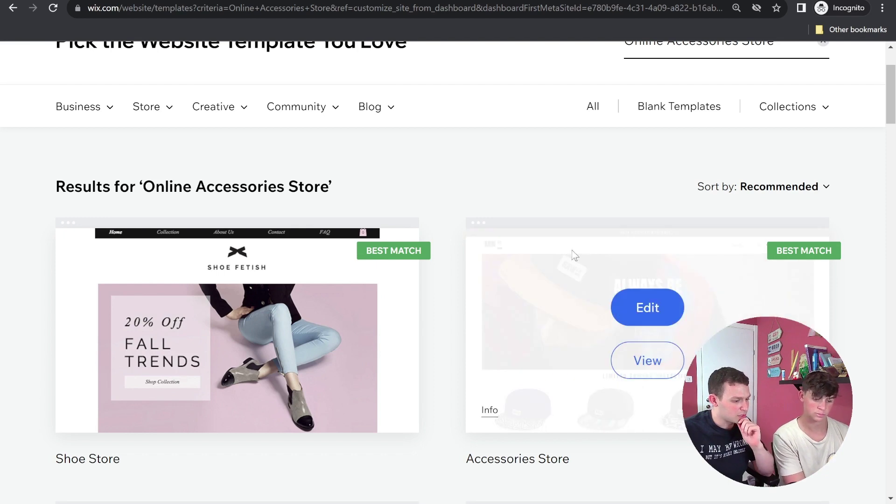
{"action": "scroll", "coordinate": [490, 243], "scroll_direction": "down", "scroll_amount": 2}
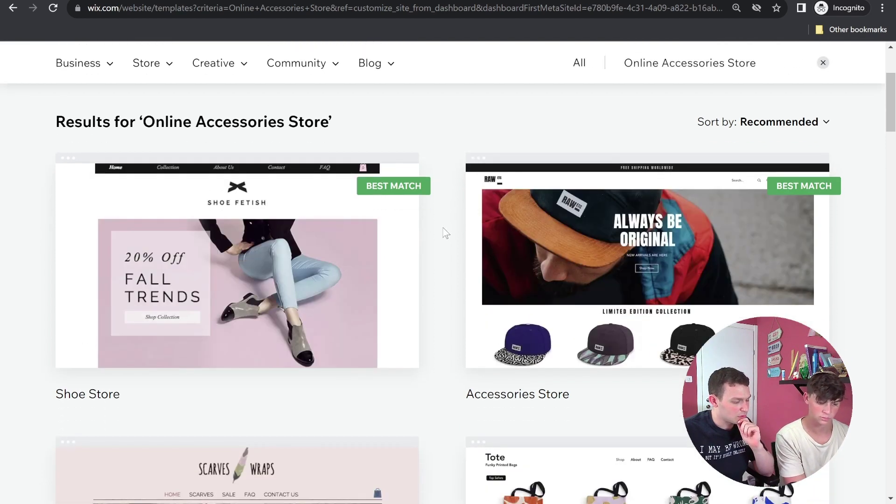
{"action": "scroll", "coordinate": [443, 230], "scroll_direction": "down", "scroll_amount": 5}
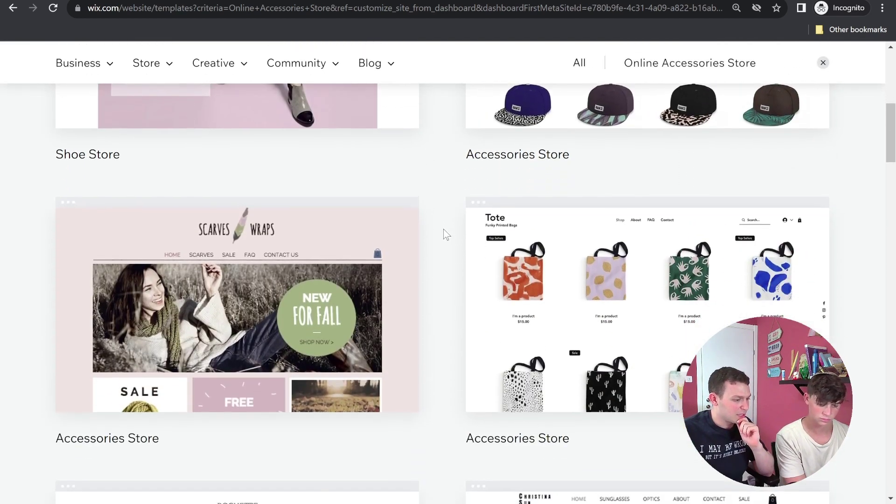
{"action": "scroll", "coordinate": [444, 230], "scroll_direction": "down", "scroll_amount": 1}
{"action": "scroll", "coordinate": [443, 233], "scroll_direction": "down", "scroll_amount": 1}
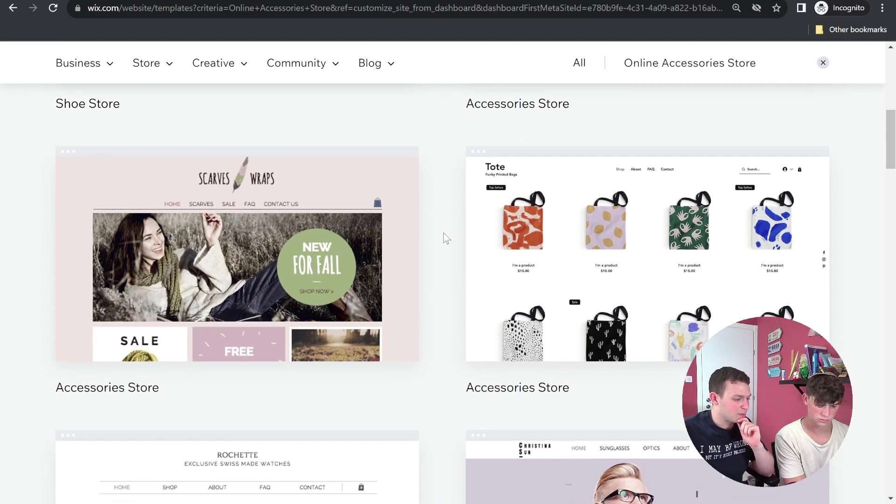
{"action": "mouse_move", "coordinate": [621, 236]}
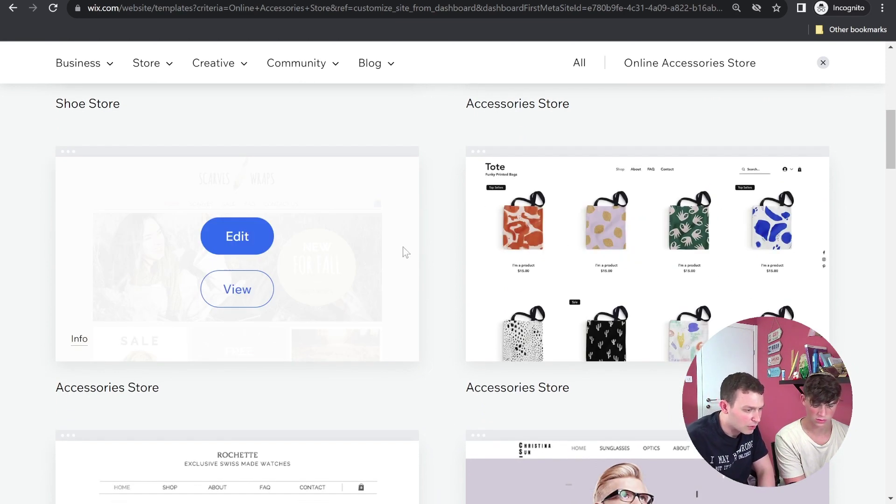
{"action": "scroll", "coordinate": [425, 252], "scroll_direction": "down", "scroll_amount": 1}
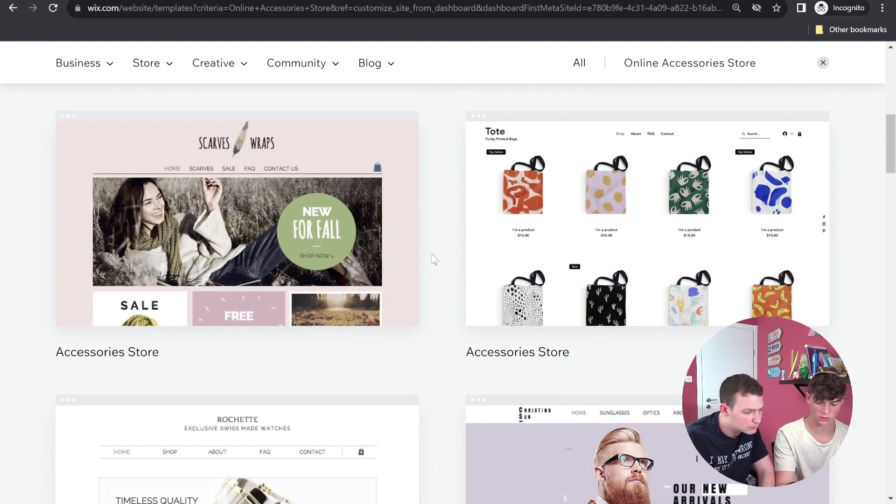
{"action": "mouse_move", "coordinate": [593, 227]}
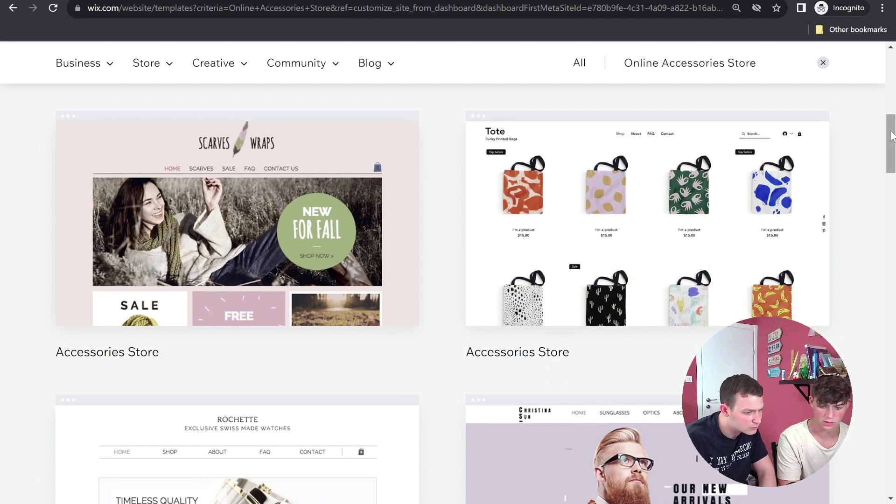
{"action": "left_click_drag", "start_coordinate": [892, 136], "coordinate": [894, 95]}
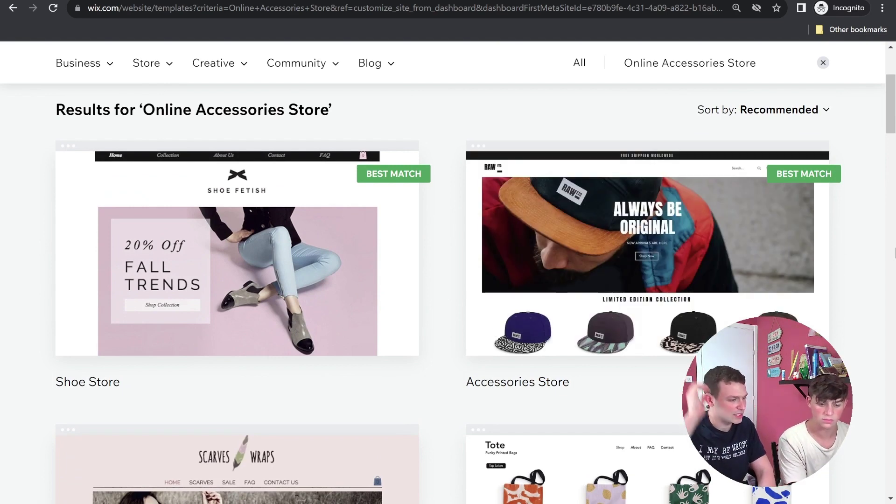
Look through the rest of the first results page, from the best matches down to the Jewelry Store templates
{"action": "mouse_move", "coordinate": [656, 302]}
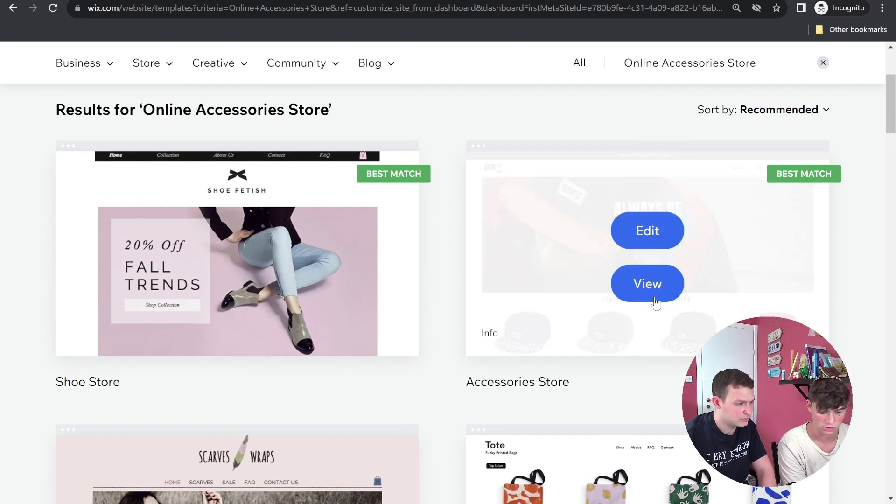
{"action": "scroll", "coordinate": [656, 322], "scroll_direction": "down", "scroll_amount": 4}
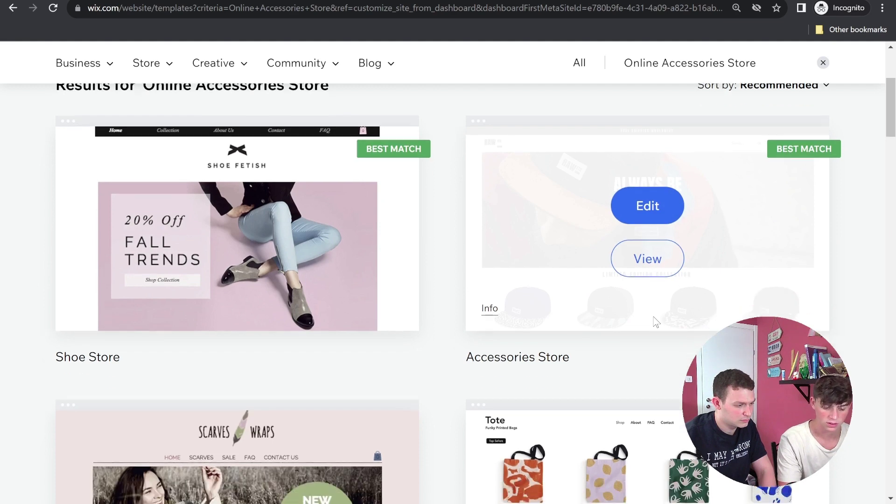
{"action": "scroll", "coordinate": [654, 317], "scroll_direction": "down", "scroll_amount": 3}
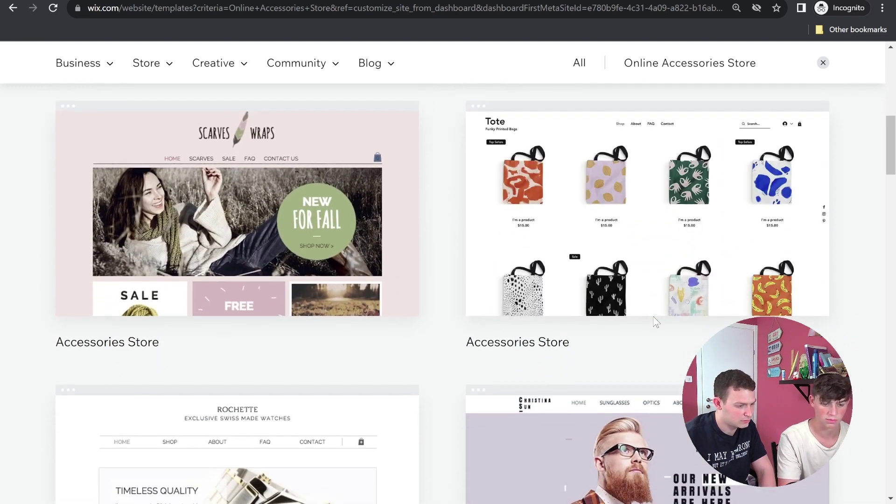
{"action": "scroll", "coordinate": [656, 322], "scroll_direction": "down", "scroll_amount": 10}
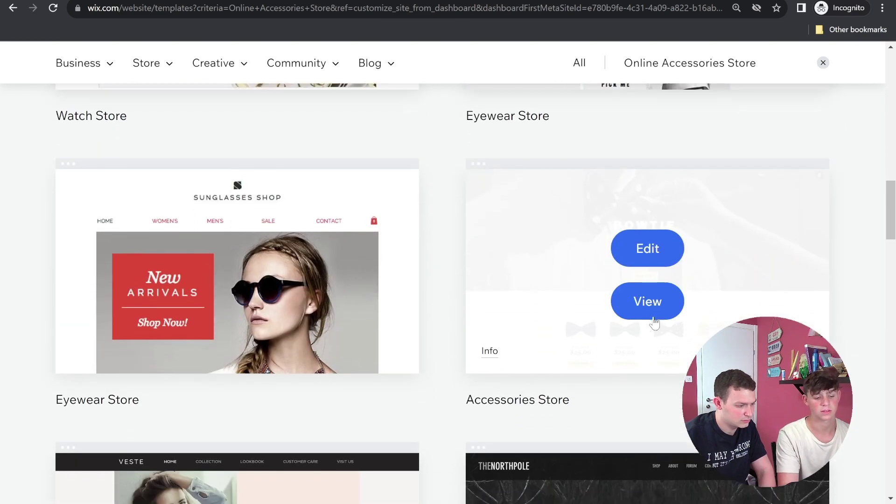
{"action": "scroll", "coordinate": [654, 321], "scroll_direction": "down", "scroll_amount": 4}
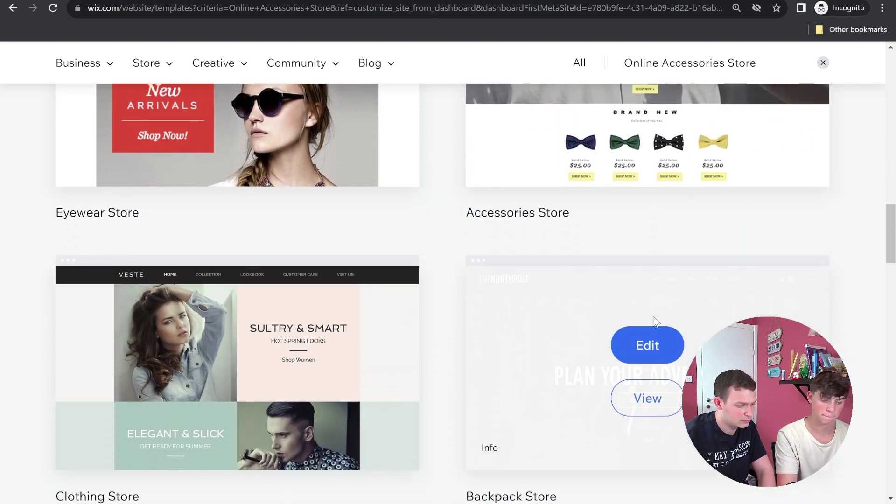
{"action": "scroll", "coordinate": [655, 321], "scroll_direction": "down", "scroll_amount": 7}
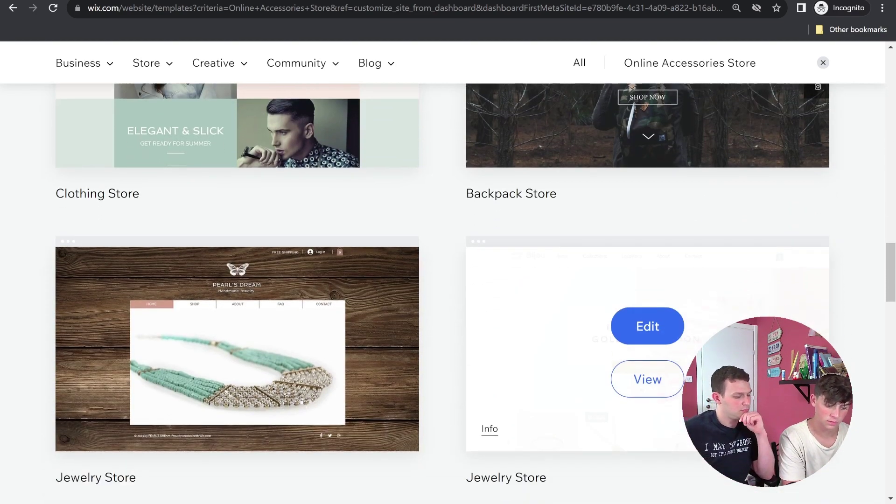
{"action": "scroll", "coordinate": [459, 336], "scroll_direction": "down", "scroll_amount": 2}
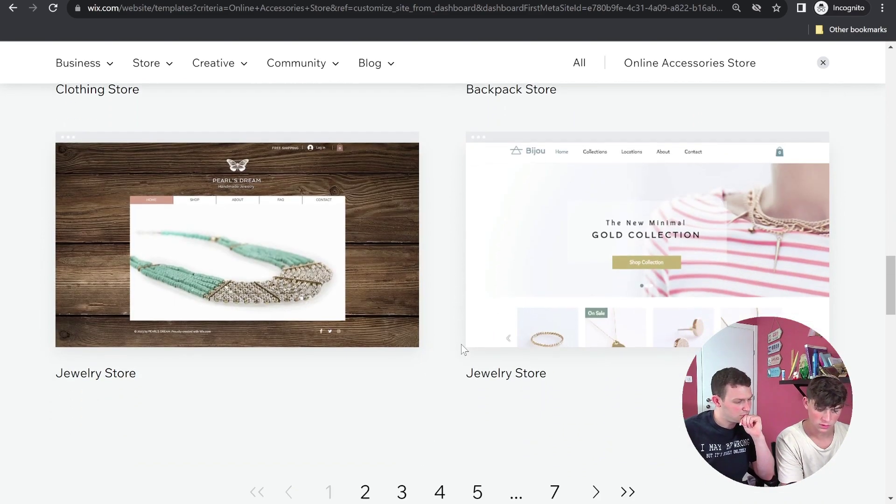
{"action": "scroll", "coordinate": [464, 342], "scroll_direction": "down", "scroll_amount": 1}
Choose the Tote printed-bags Accessories Store template and open it in the site editor
{"action": "scroll", "coordinate": [463, 343], "scroll_direction": "up", "scroll_amount": 7}
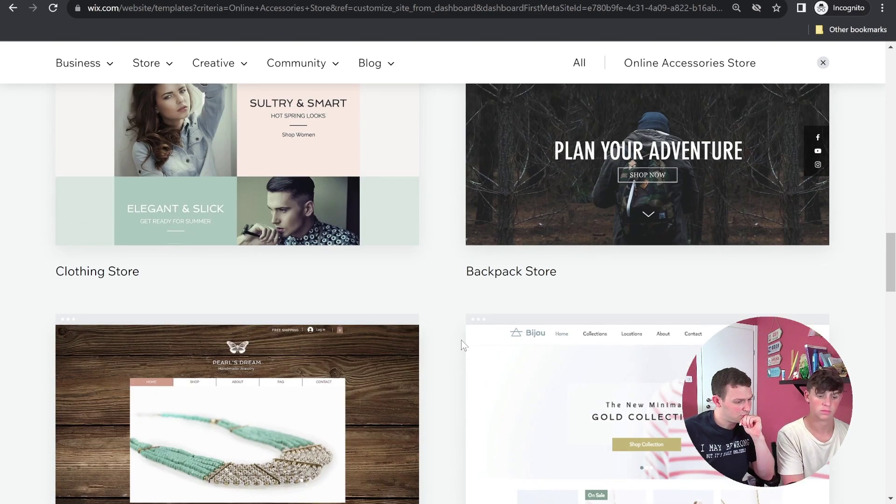
{"action": "scroll", "coordinate": [462, 345], "scroll_direction": "up", "scroll_amount": 15}
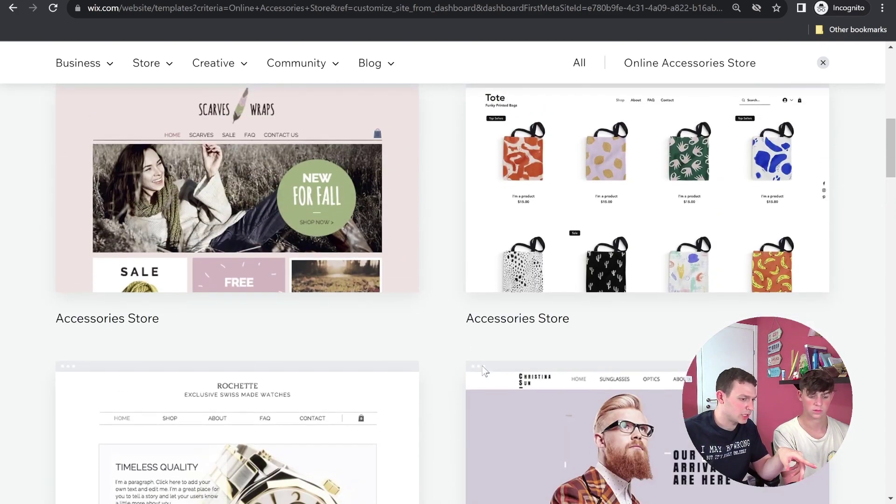
{"action": "scroll", "coordinate": [485, 369], "scroll_direction": "down", "scroll_amount": 1}
{"action": "mouse_move", "coordinate": [482, 367]}
{"action": "scroll", "coordinate": [483, 366], "scroll_direction": "down", "scroll_amount": 1}
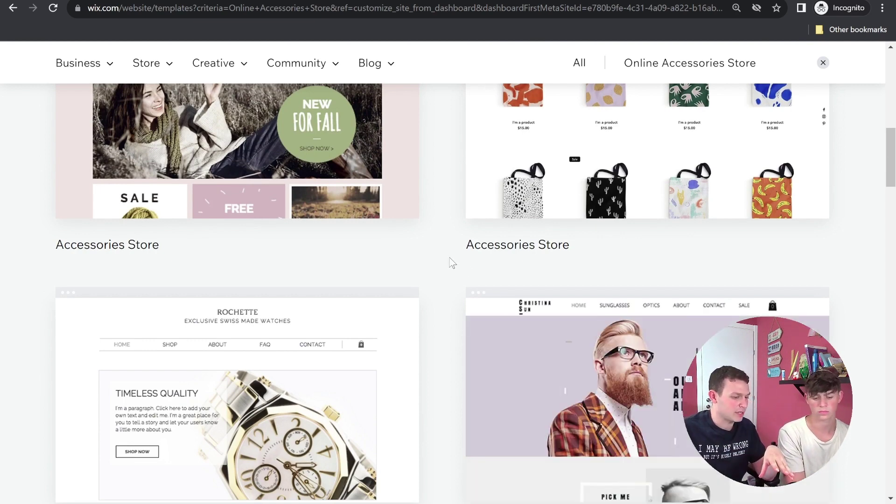
{"action": "scroll", "coordinate": [450, 256], "scroll_direction": "up", "scroll_amount": 3}
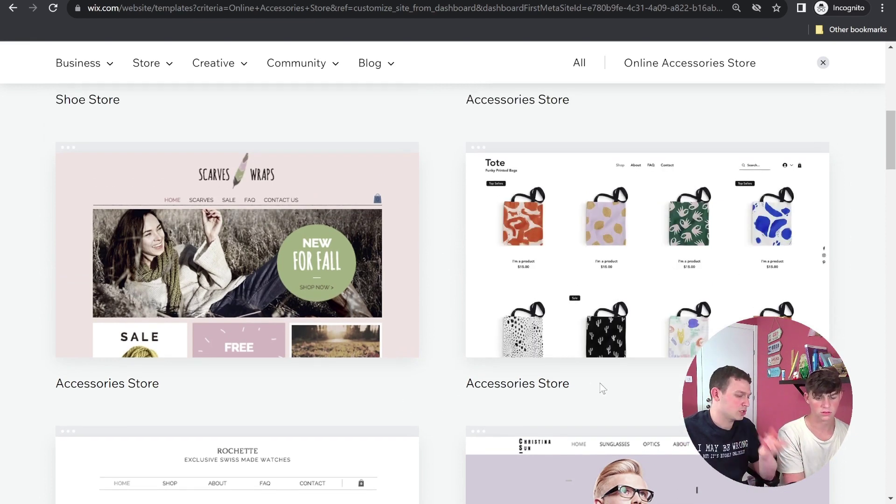
{"action": "scroll", "coordinate": [568, 365], "scroll_direction": "up", "scroll_amount": 2}
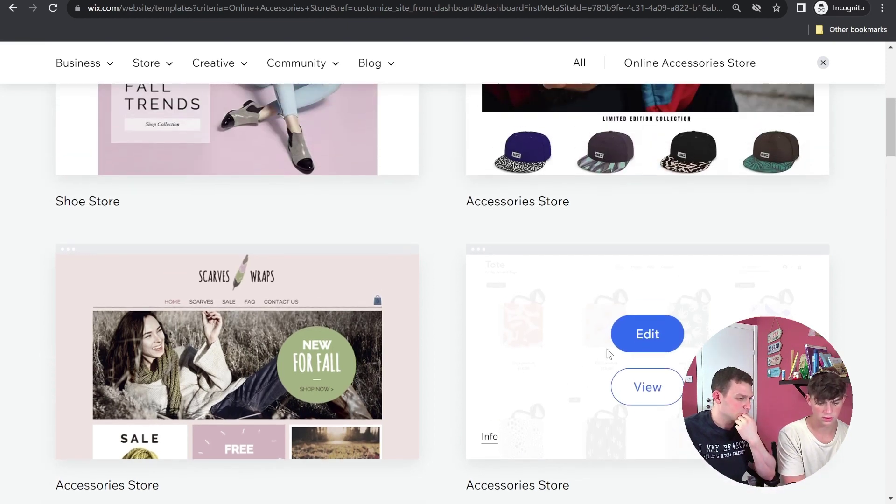
{"action": "left_click", "coordinate": [639, 383]}
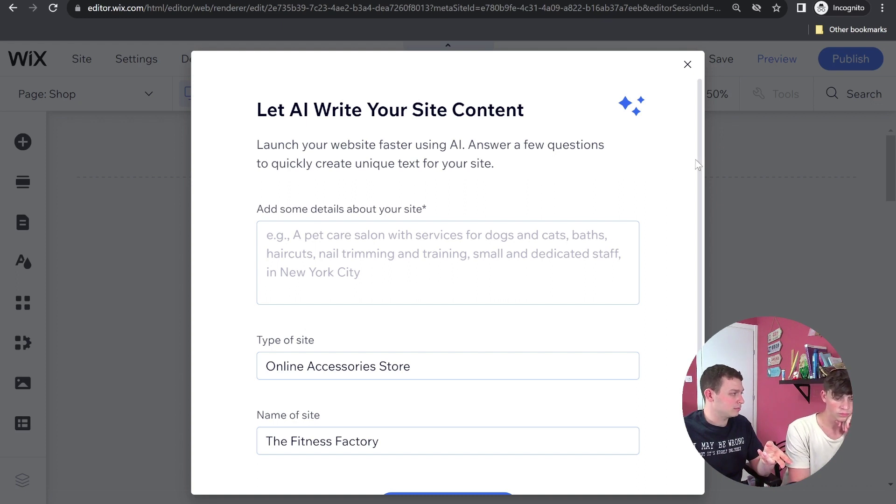
Begin the site details for the AI-written content with the word "fitness"
{"action": "mouse_move", "coordinate": [637, 209]}
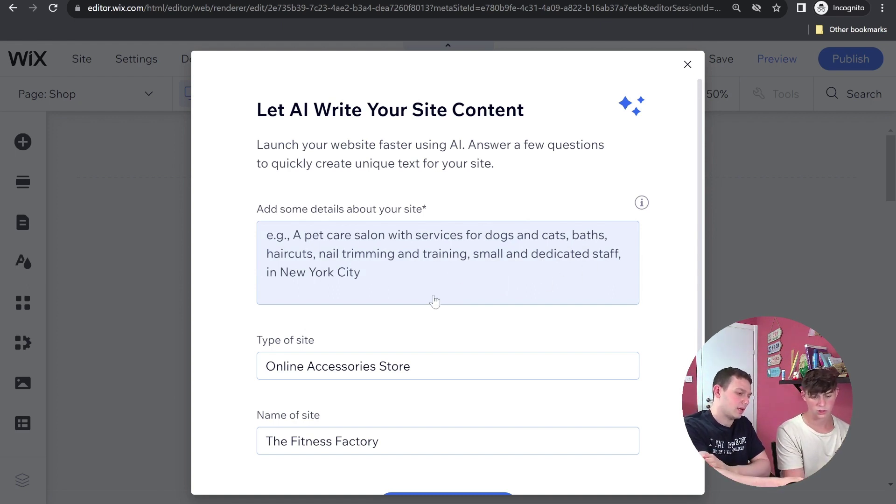
{"action": "left_click", "coordinate": [456, 253]}
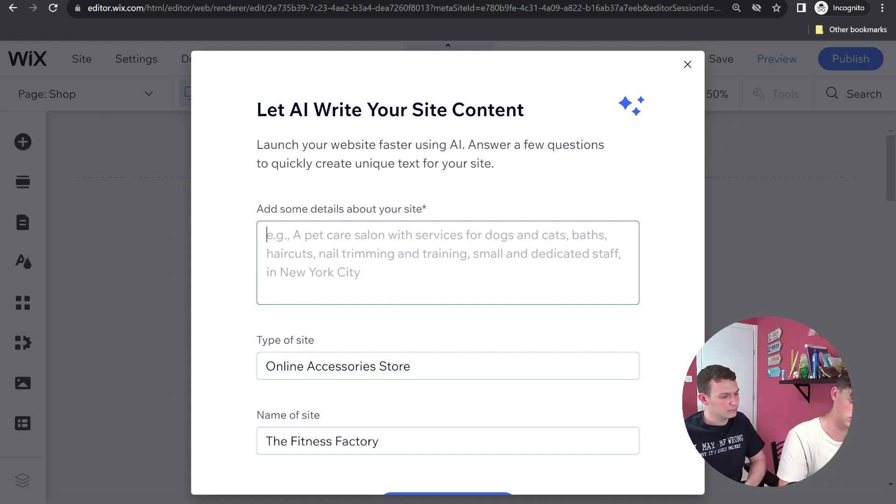
{"action": "type", "text": "fi"}
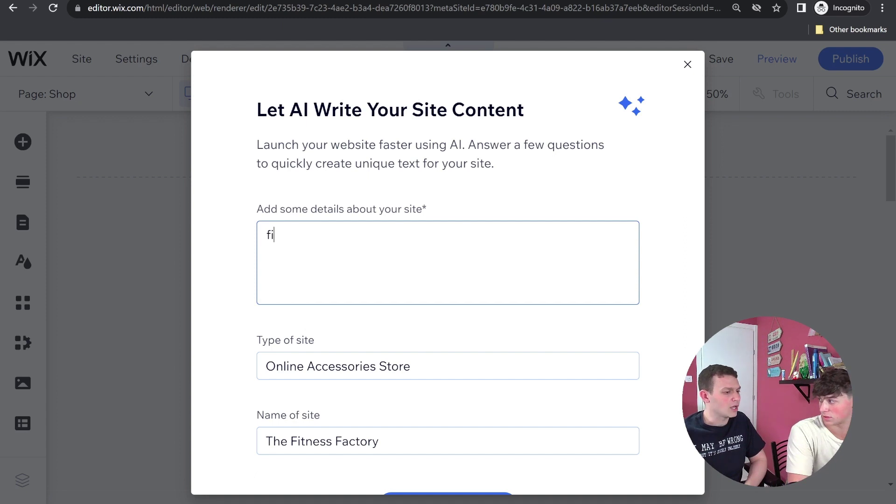
{"action": "type", "text": "t"}
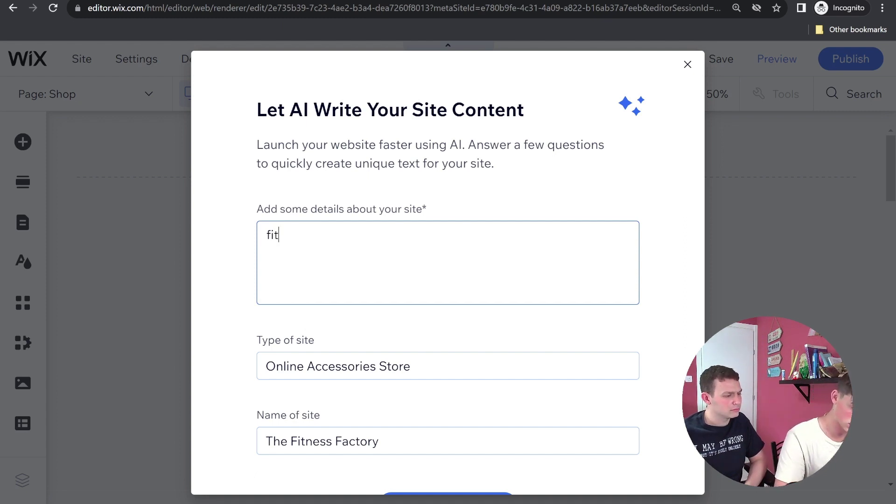
{"action": "type", "text": "ne"}
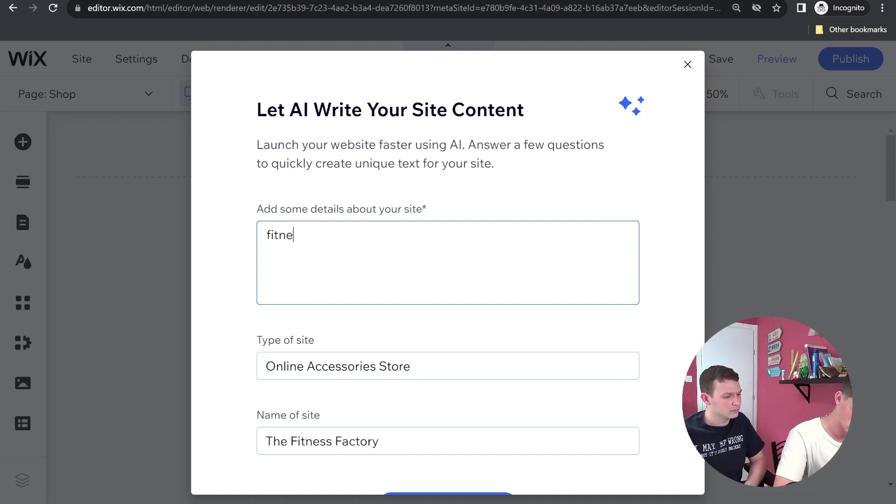
{"action": "type", "text": "ss"}
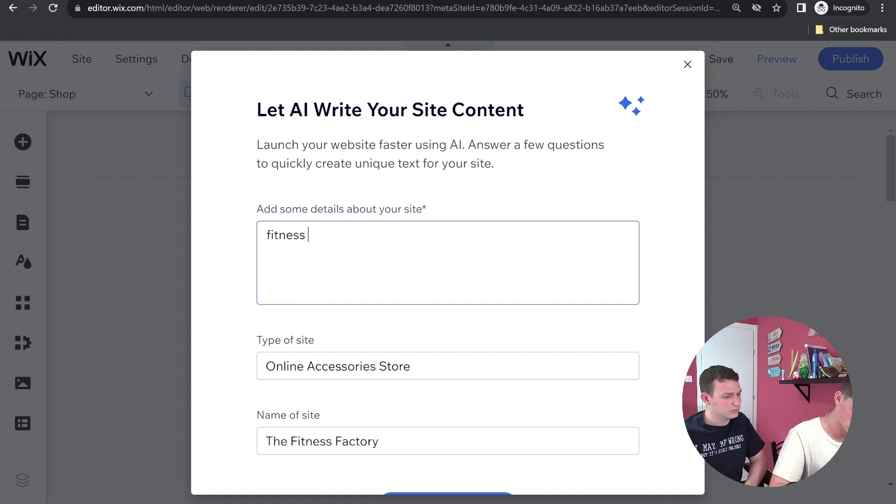
Extend the site details for the AI-written content so they read "fitness equipment"
{"action": "type", "text": " ac"}
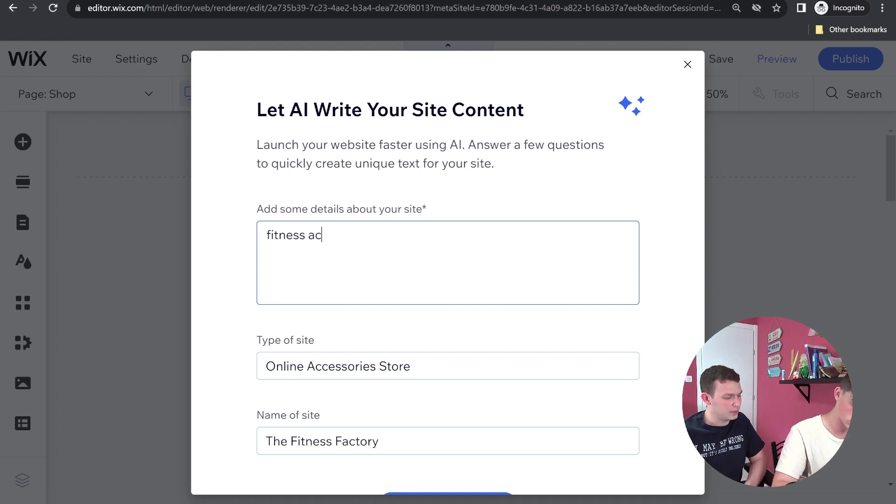
{"action": "key", "text": "BackSpace"}
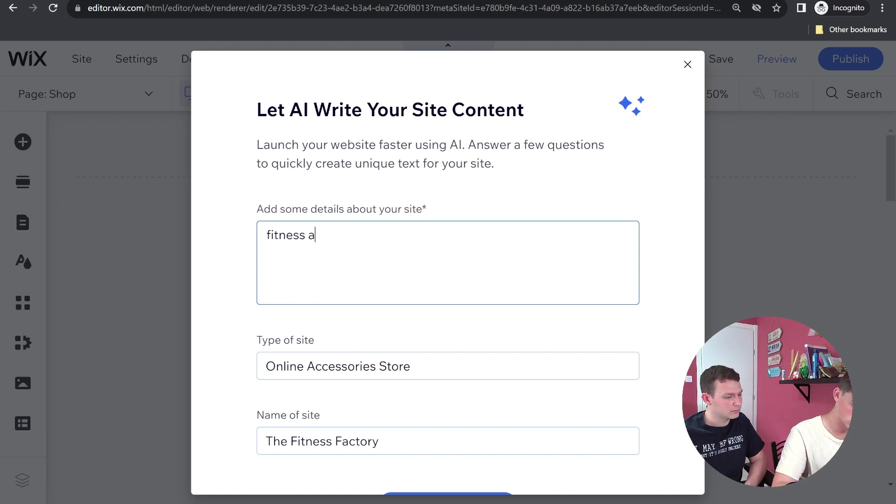
{"action": "type", "text": "e"}
{"action": "key", "text": "BackSpace"}
{"action": "key", "text": "BackSpace"}
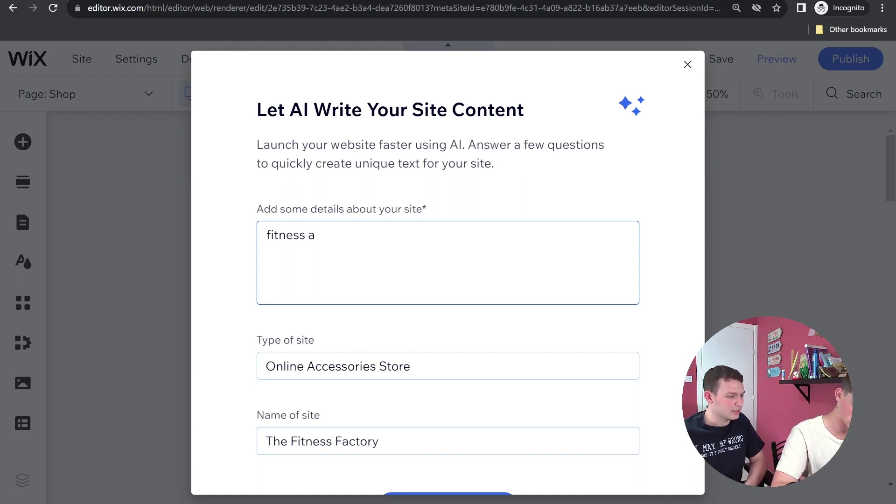
{"action": "type", "text": "e"}
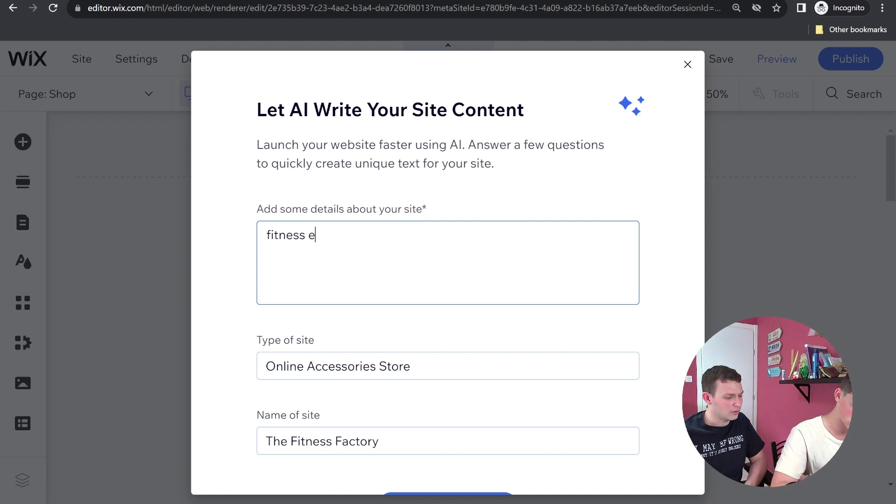
{"action": "type", "text": "c"}
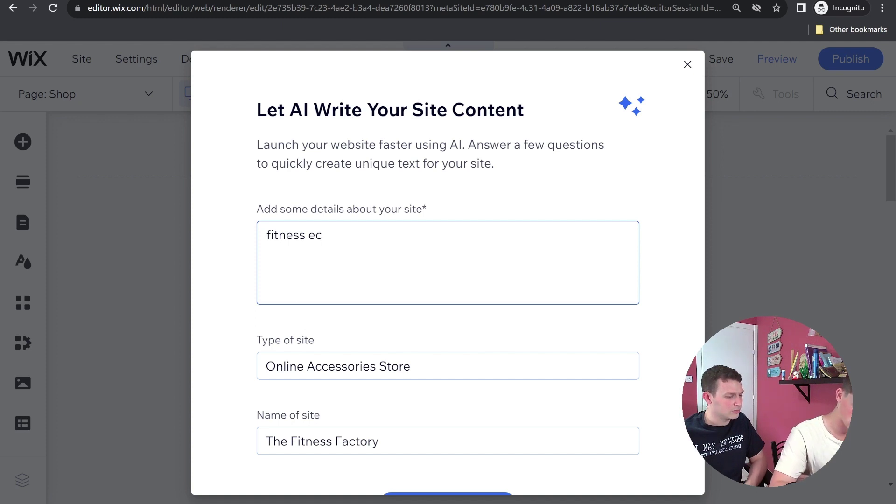
{"action": "key", "text": "BackSpace"}
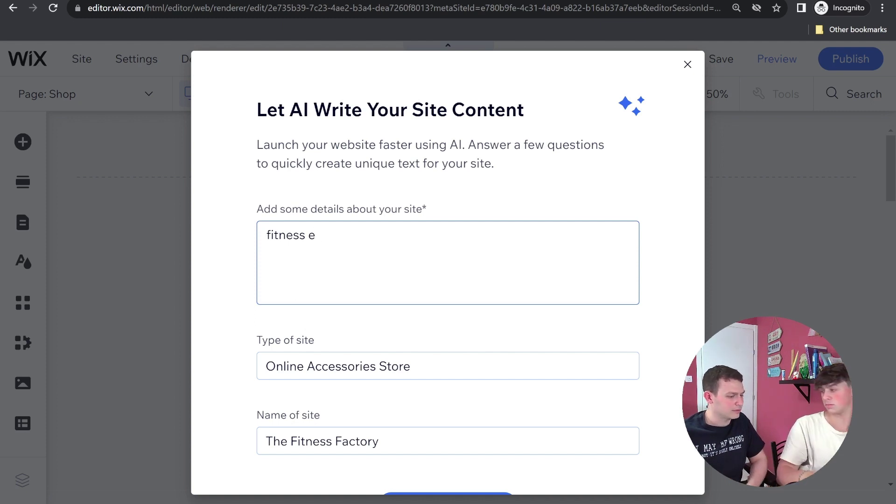
{"action": "type", "text": "quipment"}
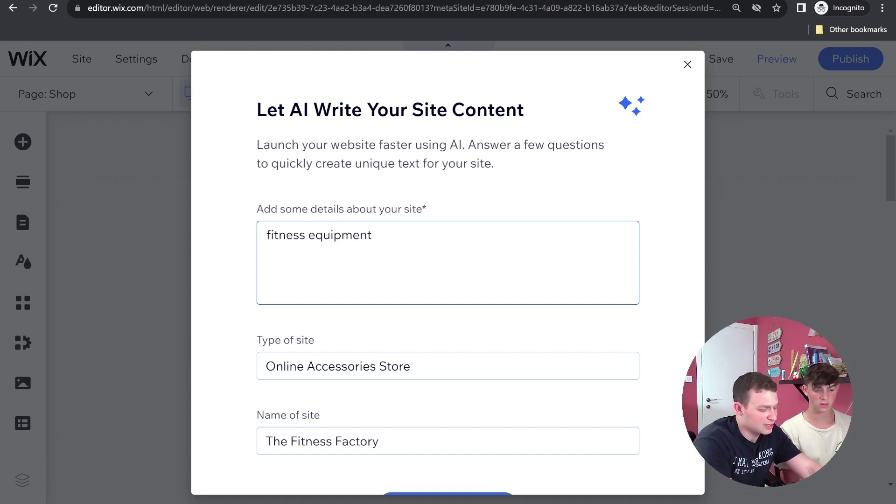
Continue the site details after "fitness equipment" with ", accesories." to finish the first sentence
{"action": "key", "text": "BackSpace"}
{"action": "type", "text": ","}
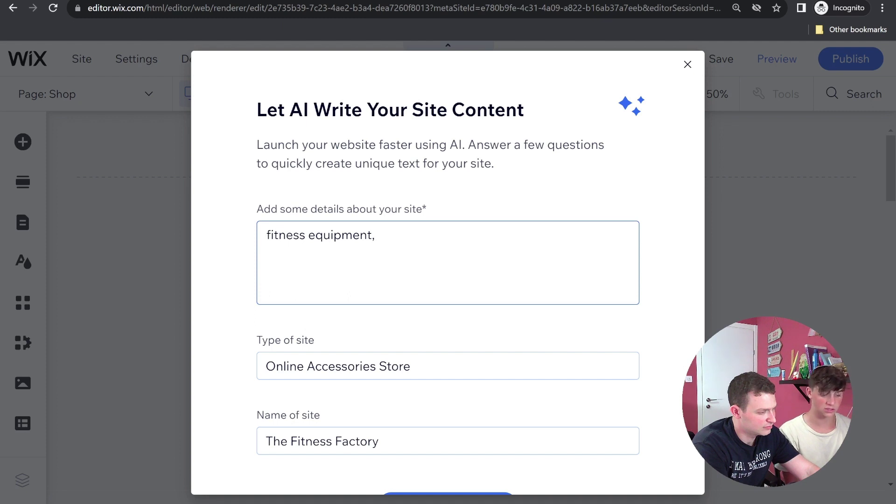
{"action": "type", "text": "a"}
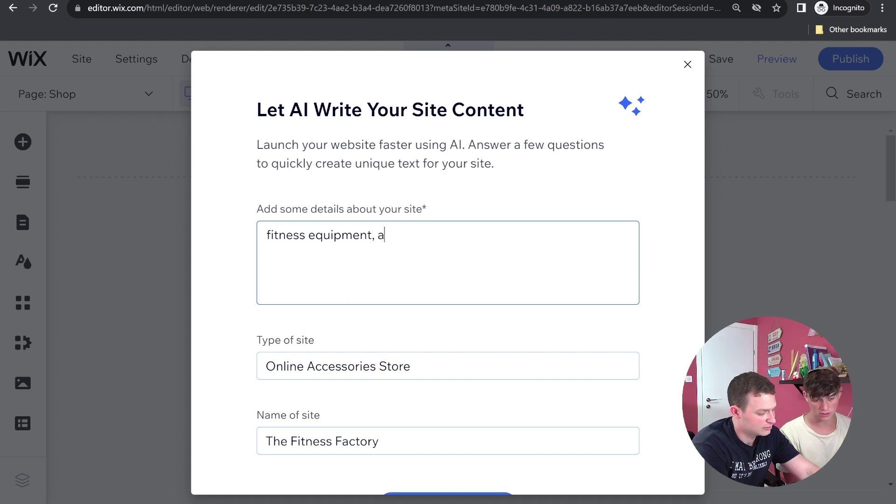
{"action": "type", "text": "ccesor"}
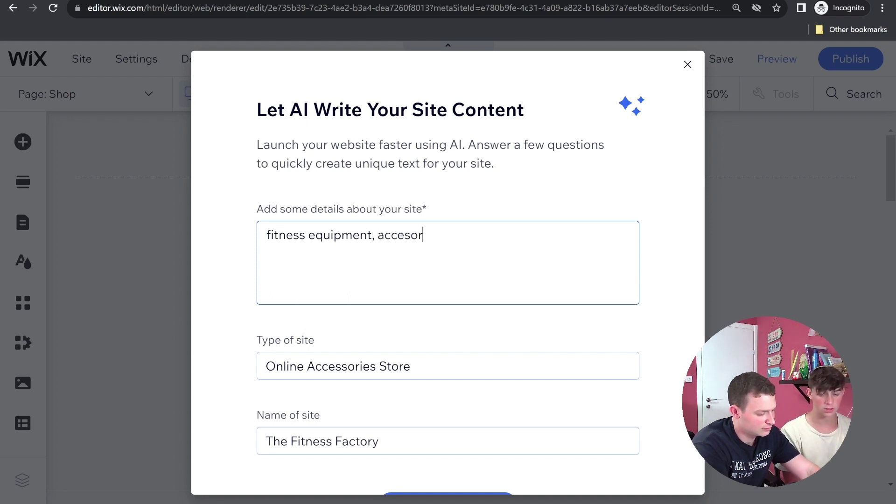
{"action": "type", "text": "ies ,"}
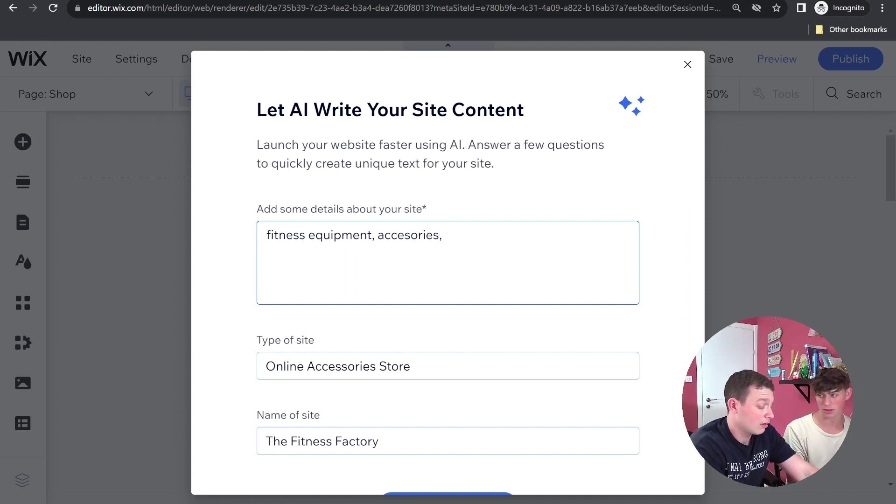
{"action": "key", "text": "BackSpace"}
{"action": "key", "text": "BackSpace"}
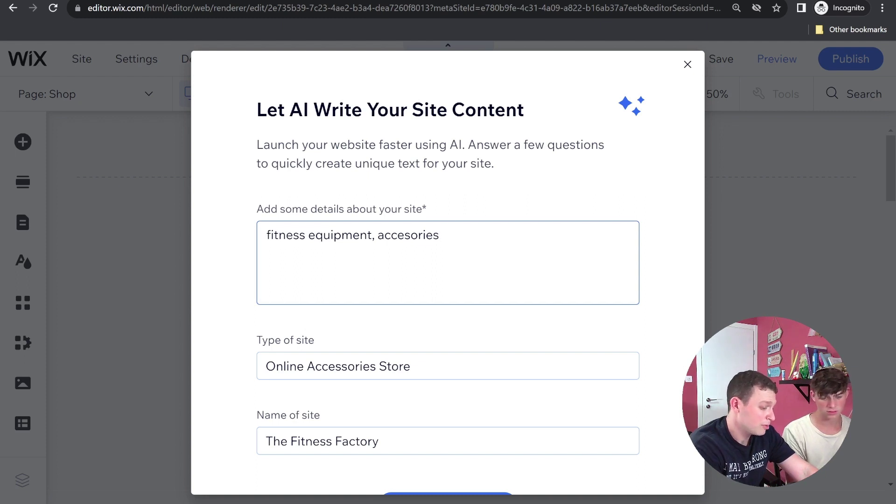
{"action": "type", "text": "."}
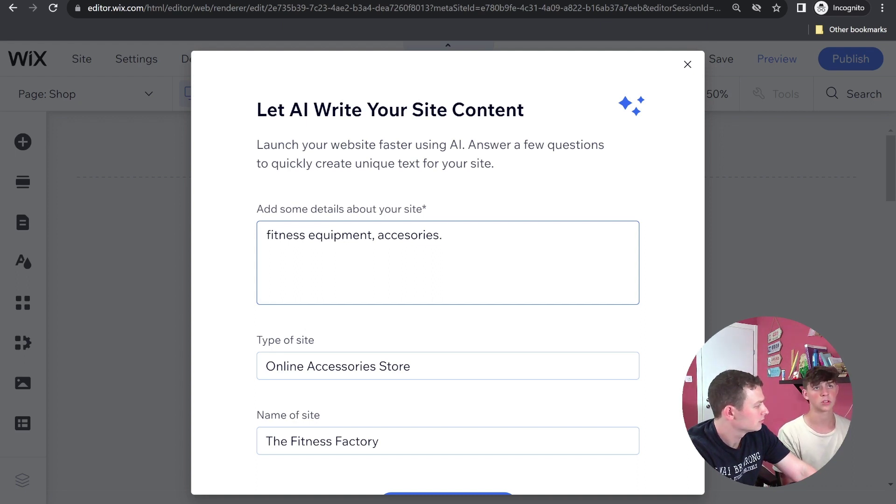
Add "cheaper products and more detailed information about products." to the site details
{"action": "type", "text": "cheaper"}
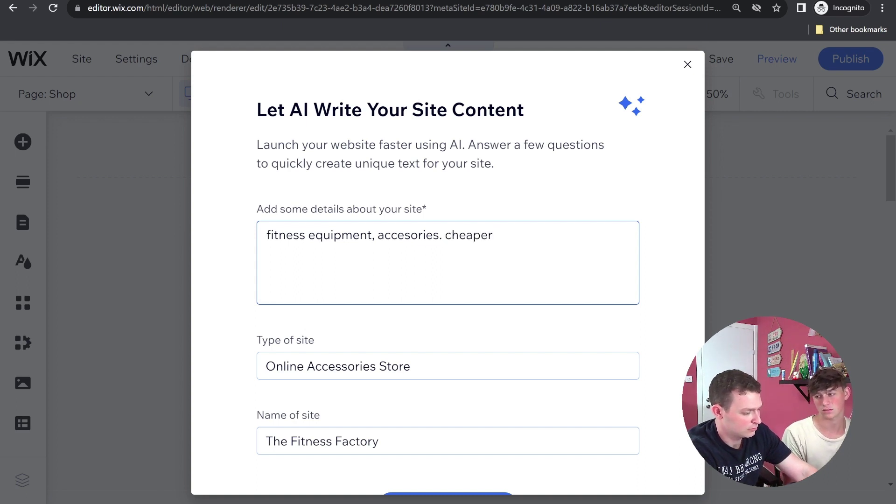
{"action": "type", "text": " prodct"}
{"action": "key", "text": "BackSpace"}
{"action": "key", "text": "BackSpace"}
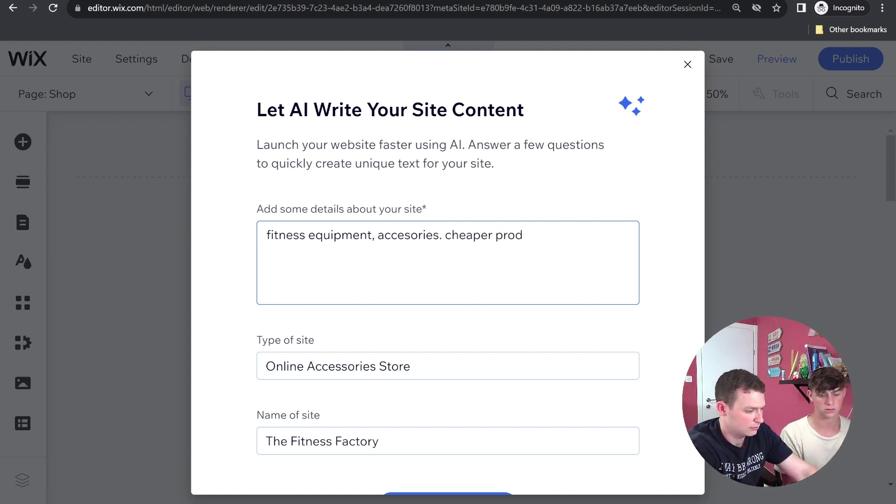
{"action": "type", "text": "ucts a"}
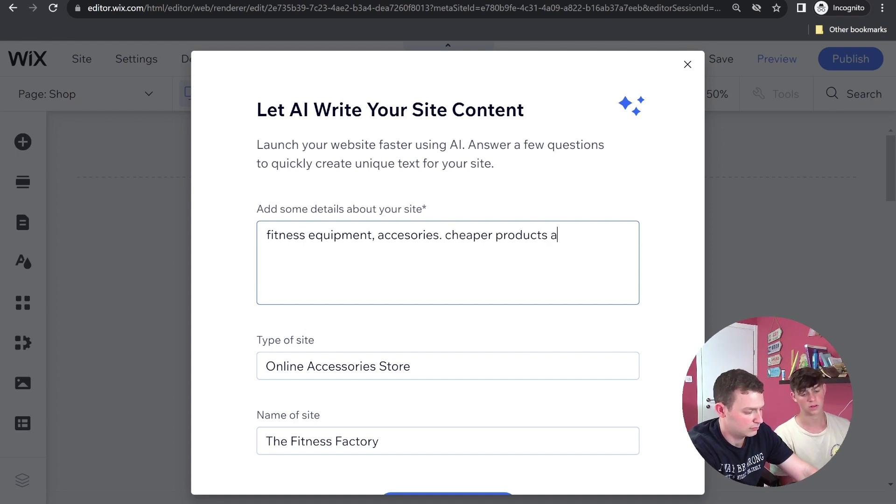
{"action": "type", "text": "nd more"}
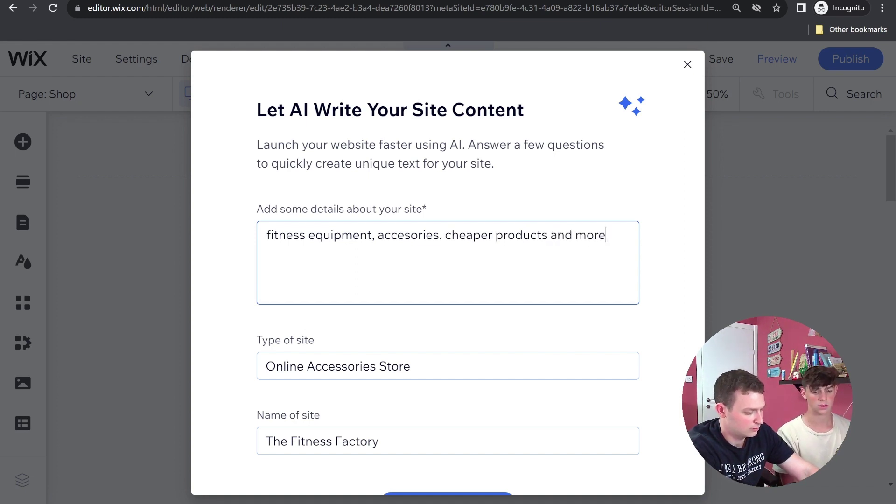
{"action": "type", "text": " detai"}
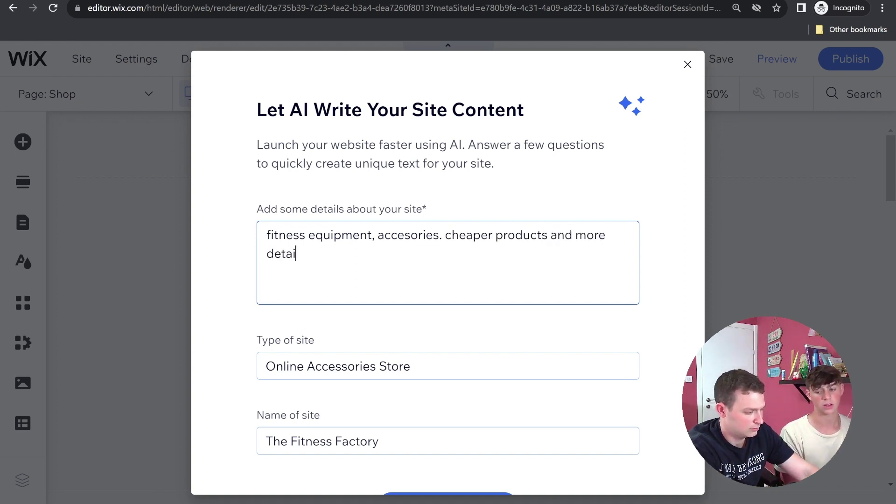
{"action": "type", "text": "led informa"}
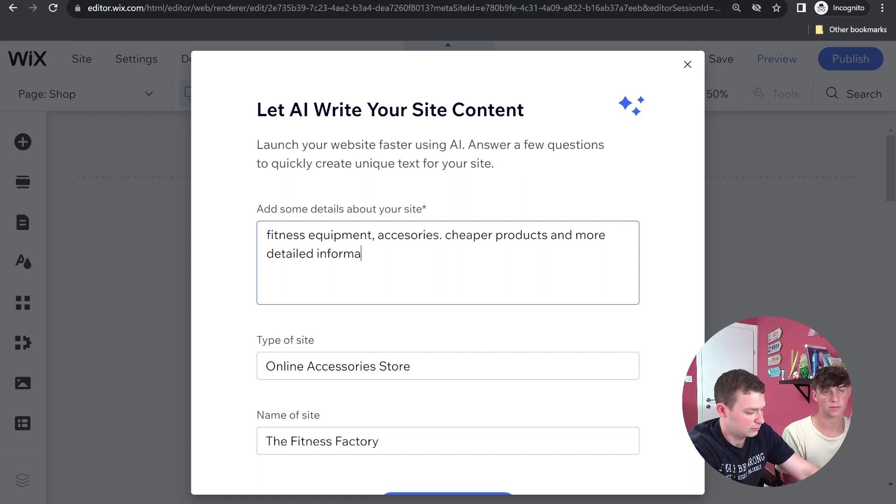
{"action": "type", "text": "tion about pro"}
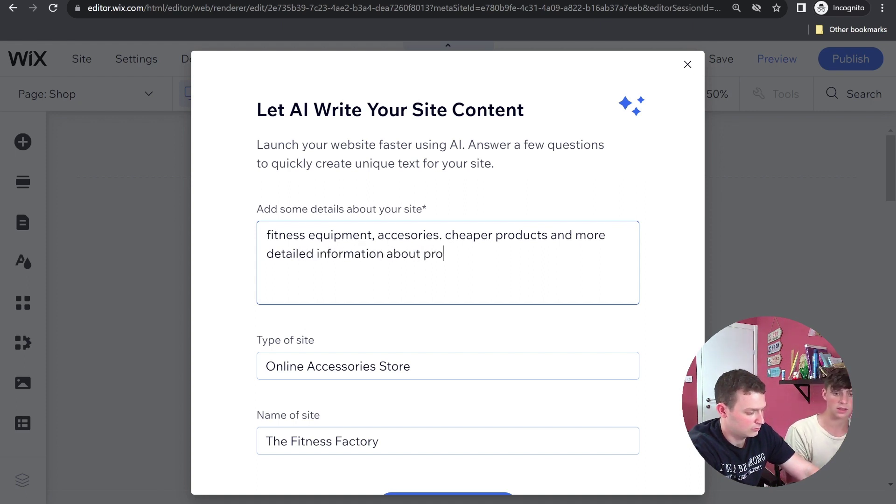
{"action": "type", "text": "ducts."}
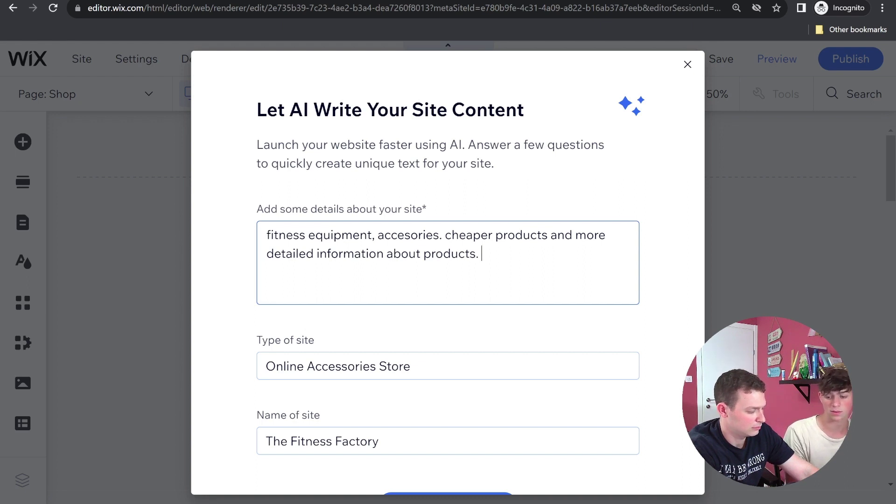
Add "video tutorials about using training equipment." as the last sentence of the site details
{"action": "type", "text": " vid"}
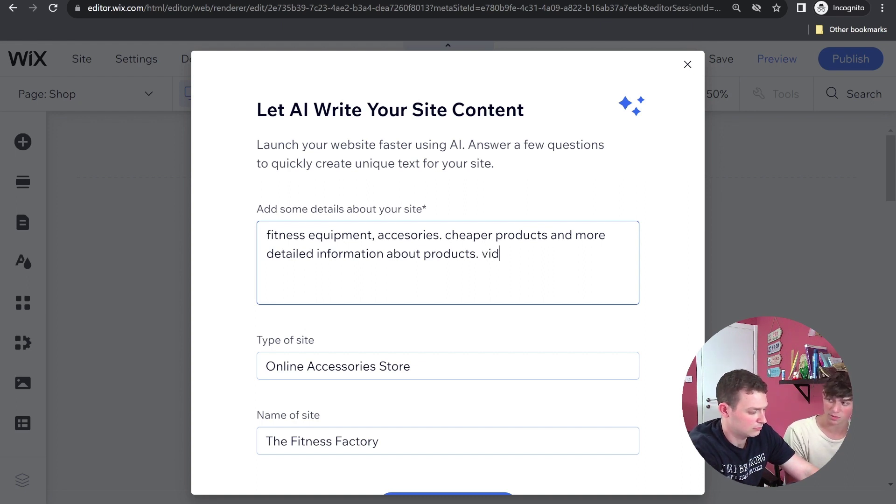
{"action": "type", "text": "eo tutorials "}
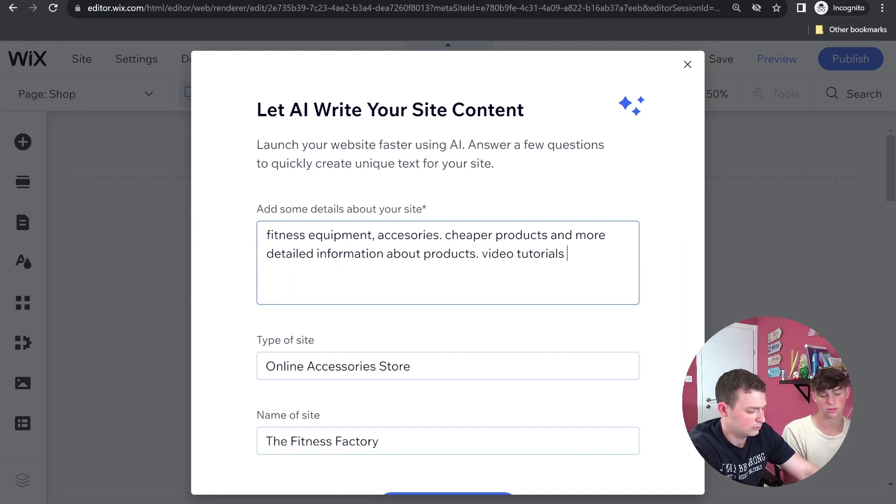
{"action": "type", "text": "about using tr"}
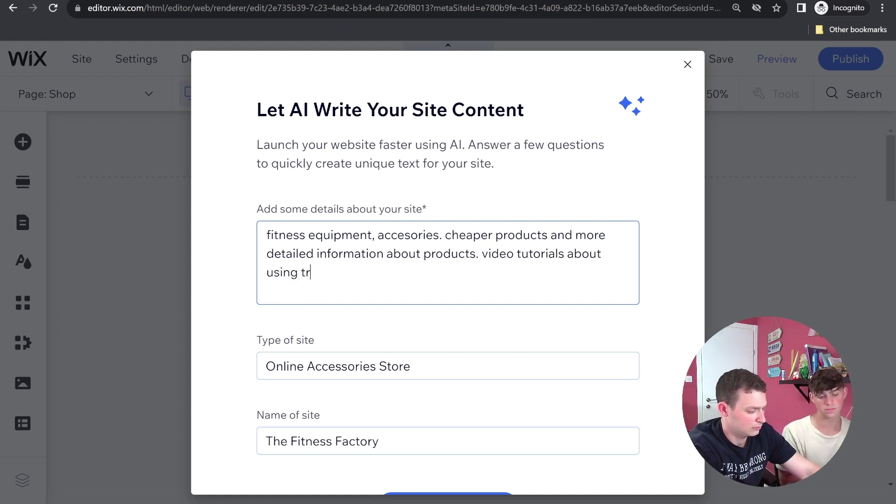
{"action": "type", "text": "ainin"}
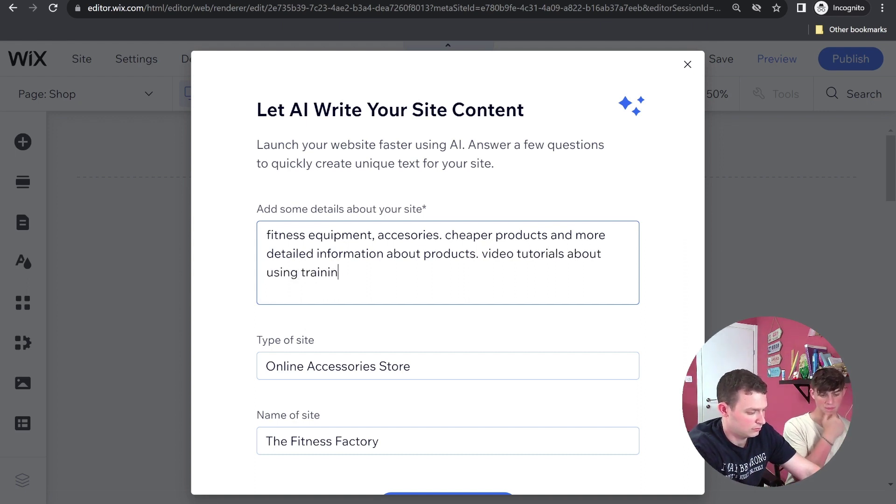
{"action": "type", "text": "g equi"}
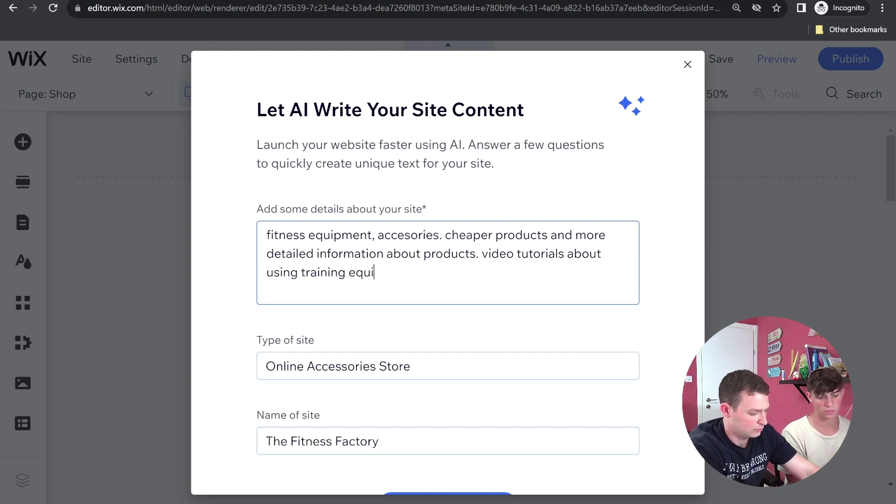
{"action": "type", "text": "pment "}
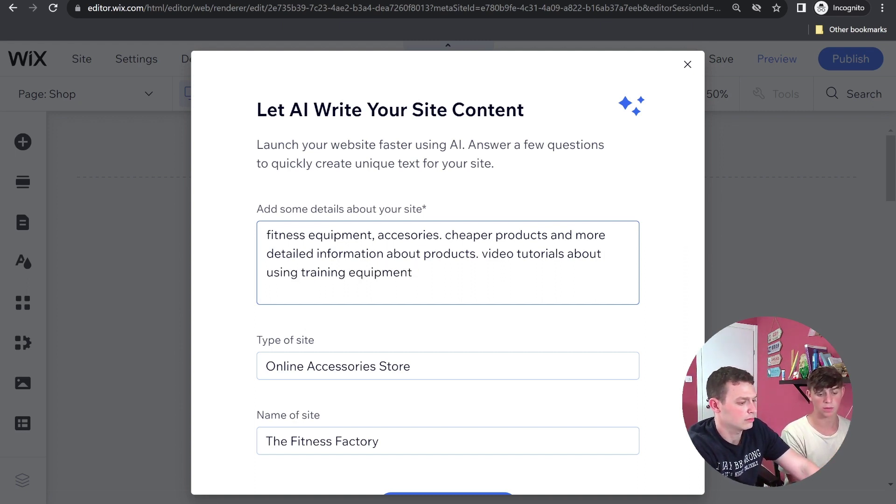
{"action": "type", "text": "."}
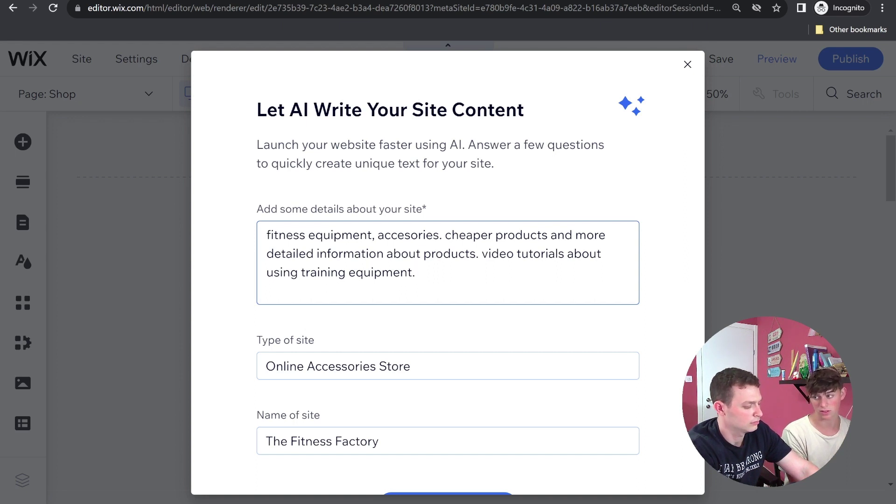
{"action": "type", "text": "p"}
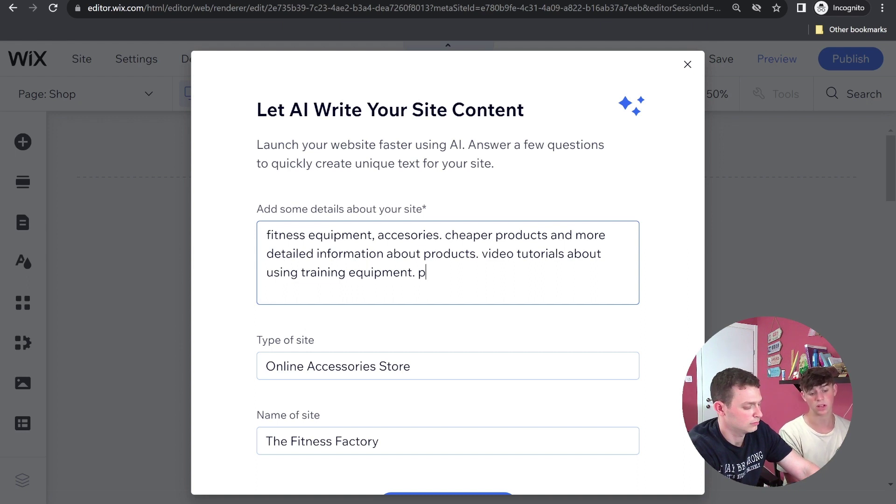
{"action": "key", "text": "BackSpace"}
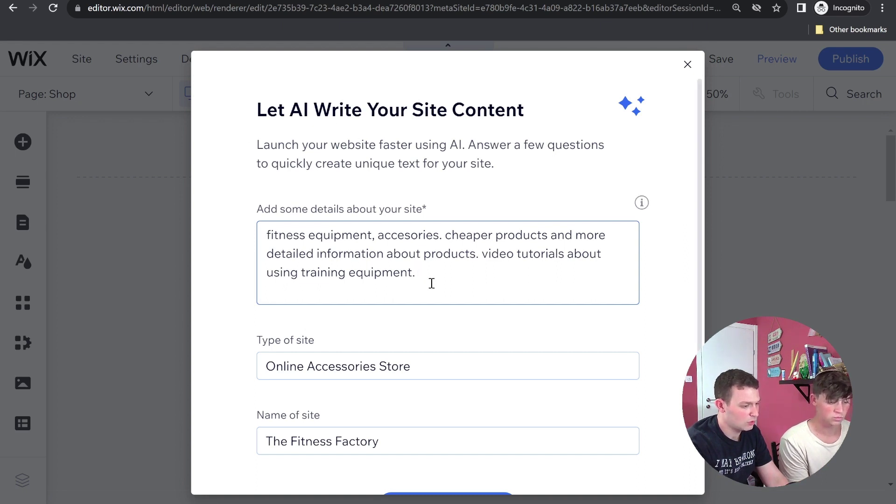
Create the AI site text for The Fitness Factory from these details and look over the Shop page
{"action": "scroll", "coordinate": [431, 285], "scroll_direction": "down", "scroll_amount": 2}
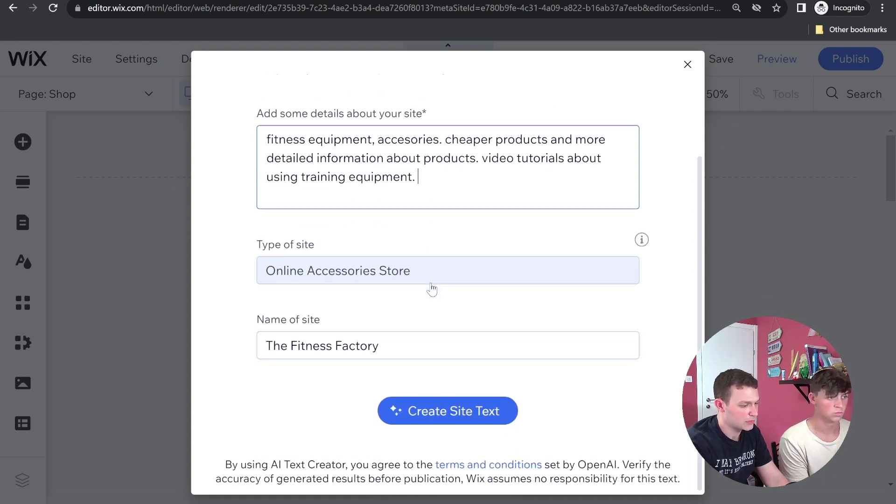
{"action": "left_click", "coordinate": [432, 418]}
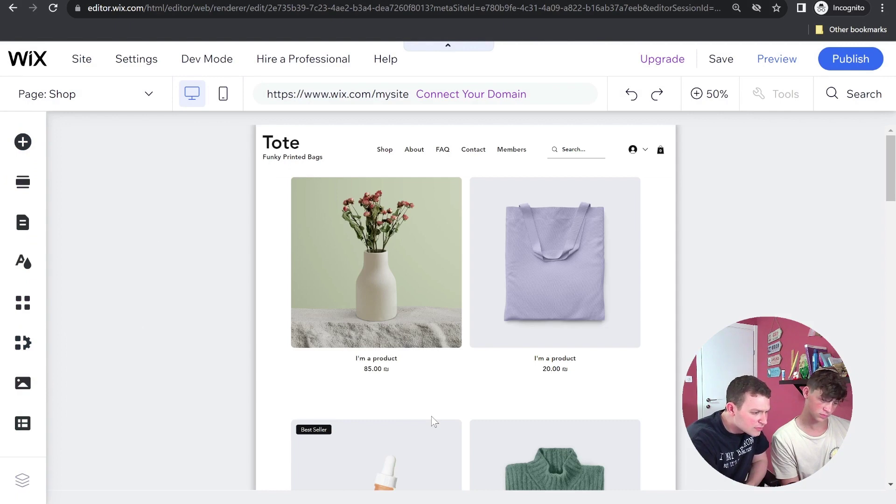
{"action": "scroll", "coordinate": [431, 416], "scroll_direction": "down", "scroll_amount": 10}
{"action": "scroll", "coordinate": [432, 416], "scroll_direction": "up", "scroll_amount": 10}
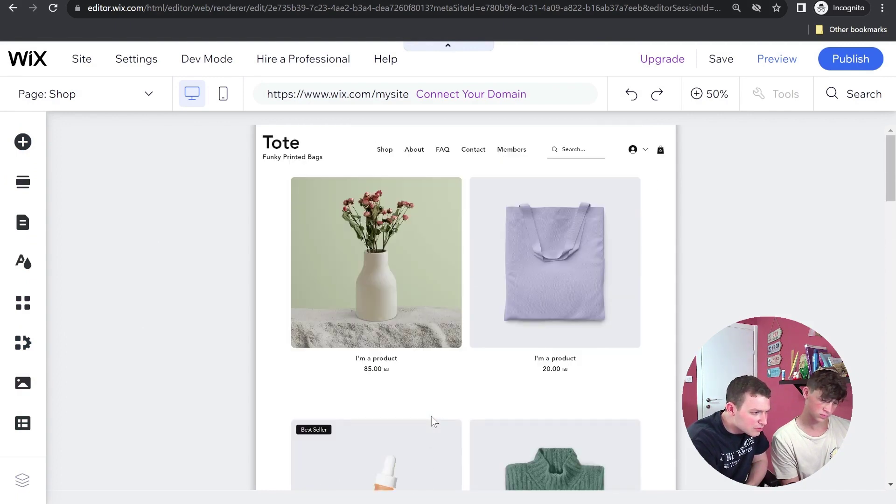
Check the pages listed in the site menu, with Shop selected, and look over the Shop page's products
{"action": "left_click", "coordinate": [18, 221]}
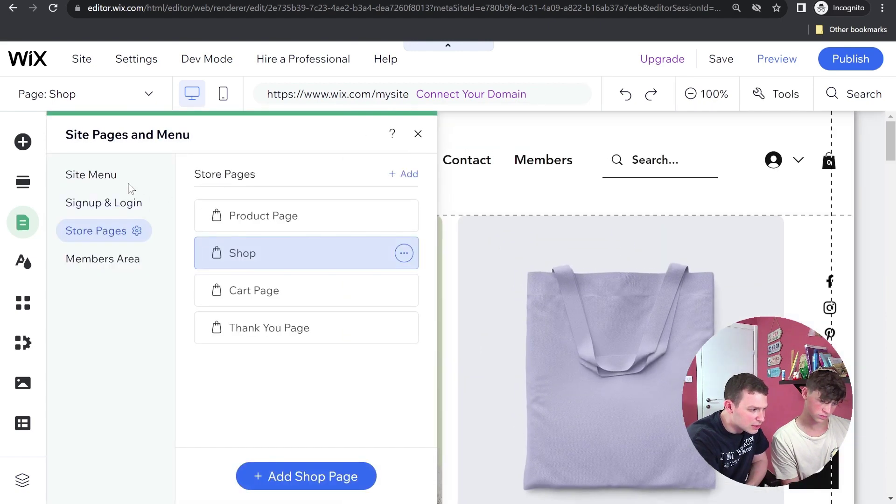
{"action": "left_click", "coordinate": [119, 179]}
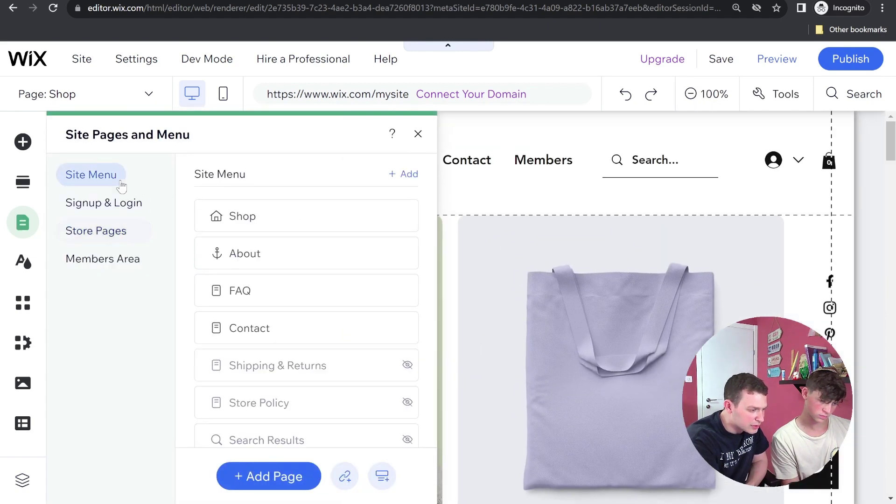
{"action": "left_click", "coordinate": [263, 220]}
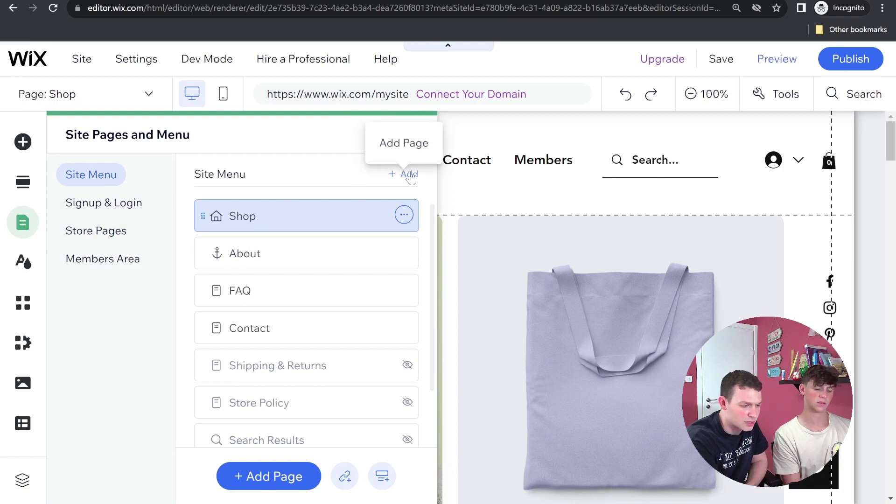
{"action": "left_click", "coordinate": [418, 134]}
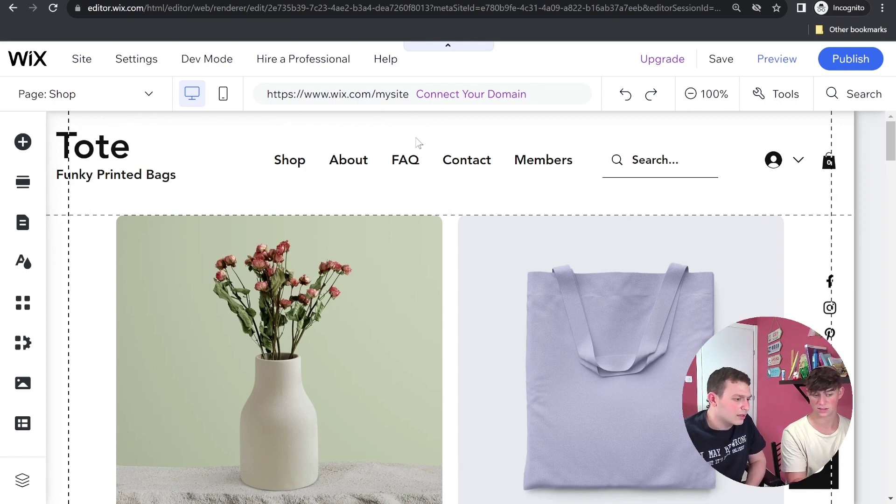
{"action": "scroll", "coordinate": [414, 344], "scroll_direction": "down", "scroll_amount": 15}
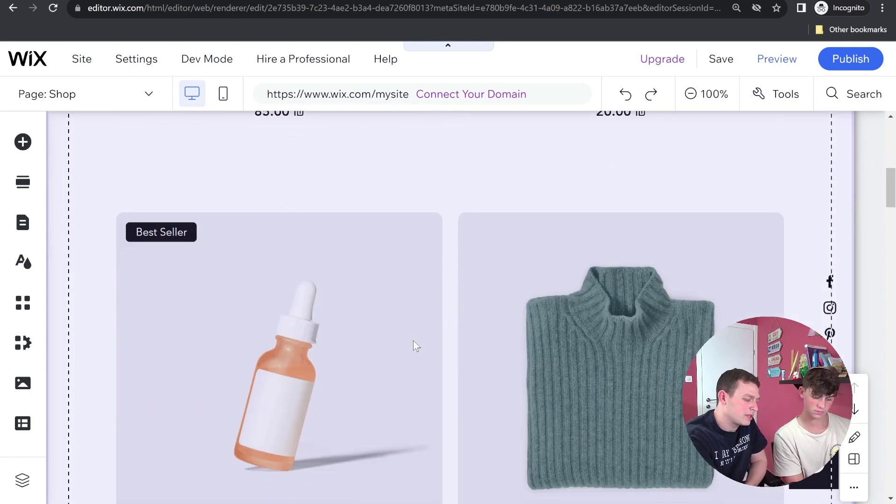
{"action": "scroll", "coordinate": [413, 340], "scroll_direction": "up", "scroll_amount": 15}
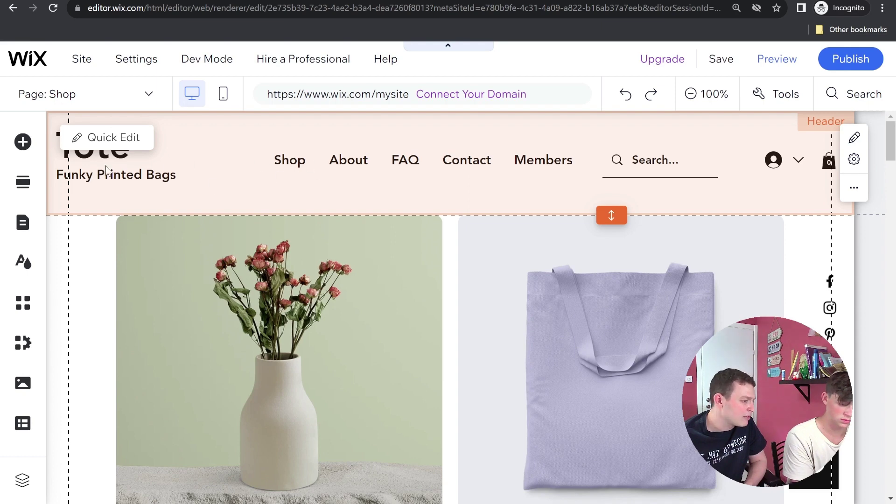
Replace the "Tote" title in the site header with "The"
{"action": "left_click", "coordinate": [294, 161]}
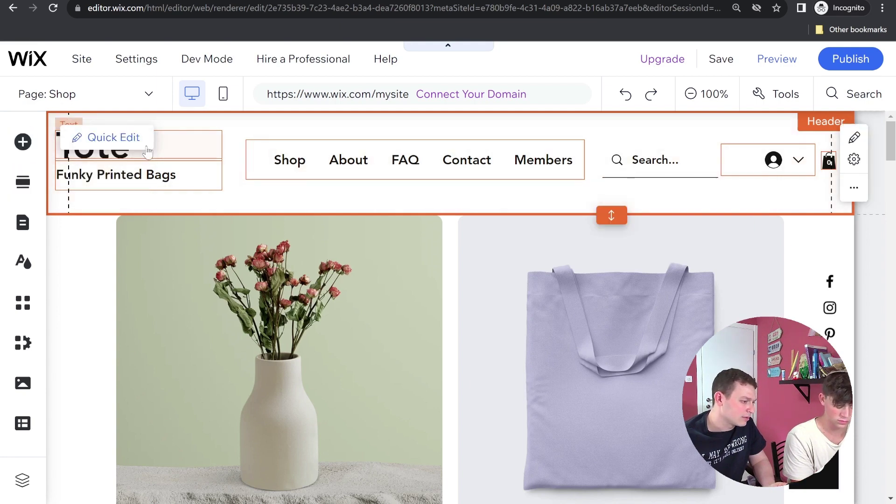
{"action": "double_click", "coordinate": [210, 141]}
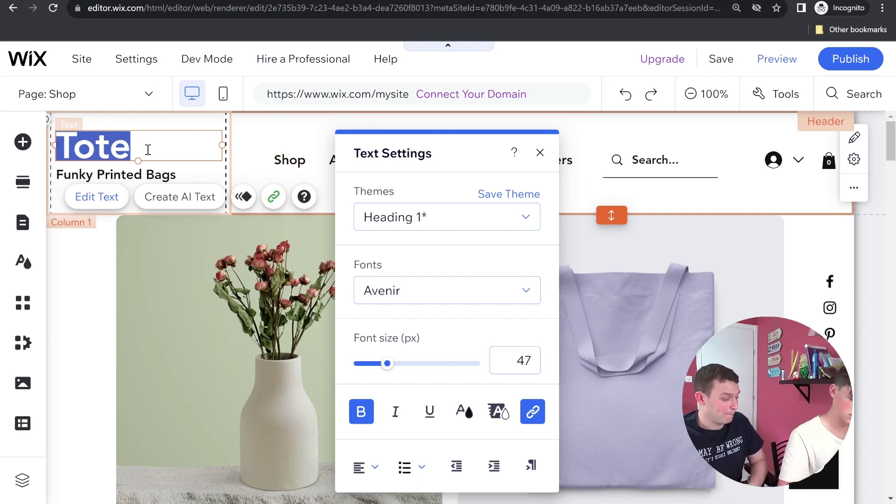
{"action": "key", "text": "BackSpace"}
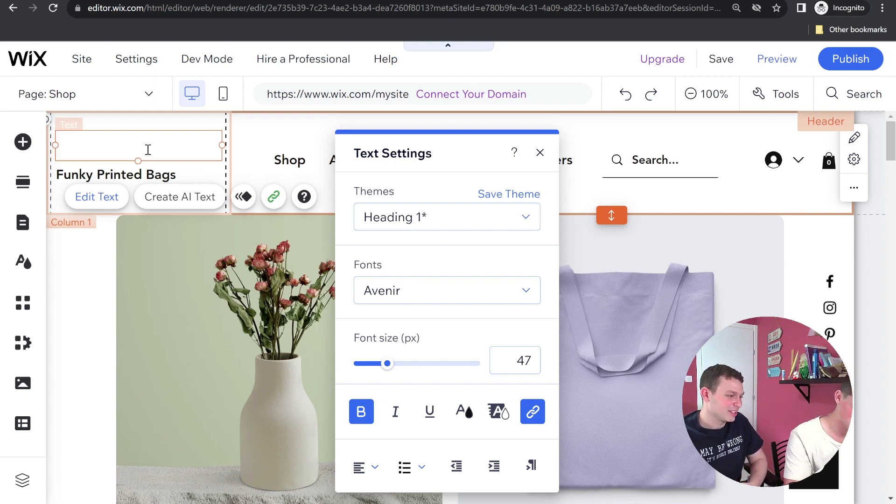
{"action": "type", "text": "t"}
{"action": "key", "text": "BackSpace"}
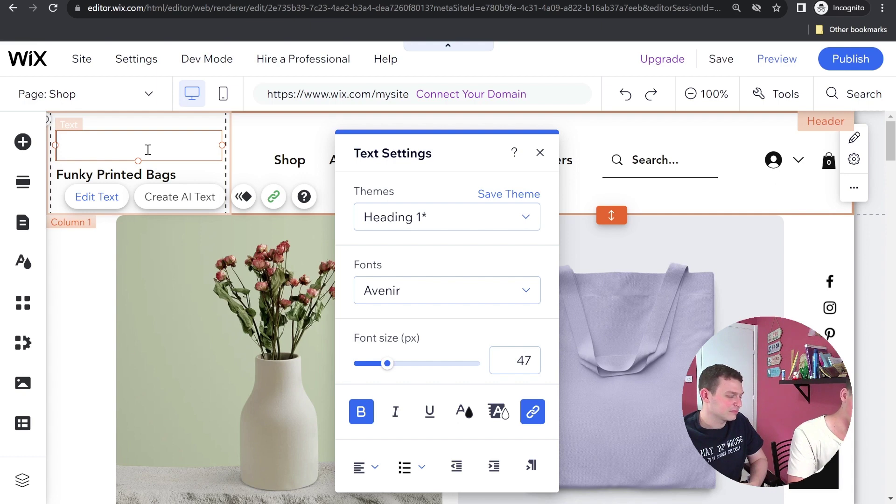
{"action": "type", "text": "T"}
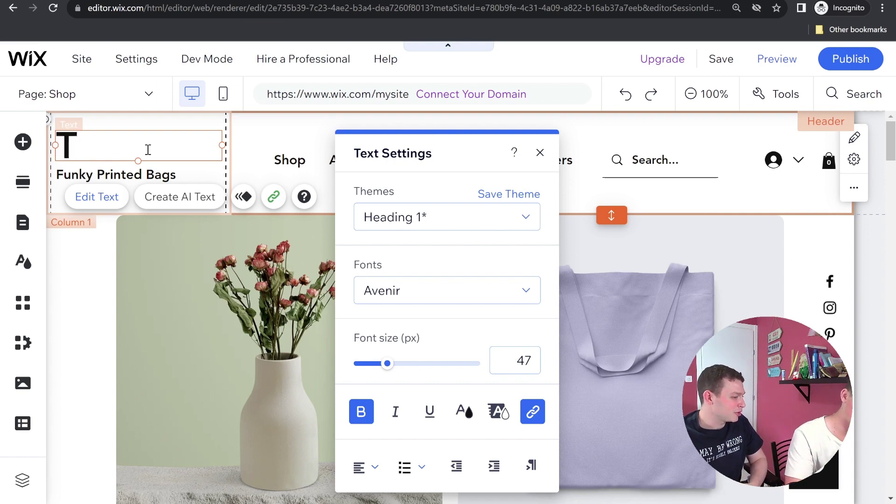
{"action": "type", "text": "he"}
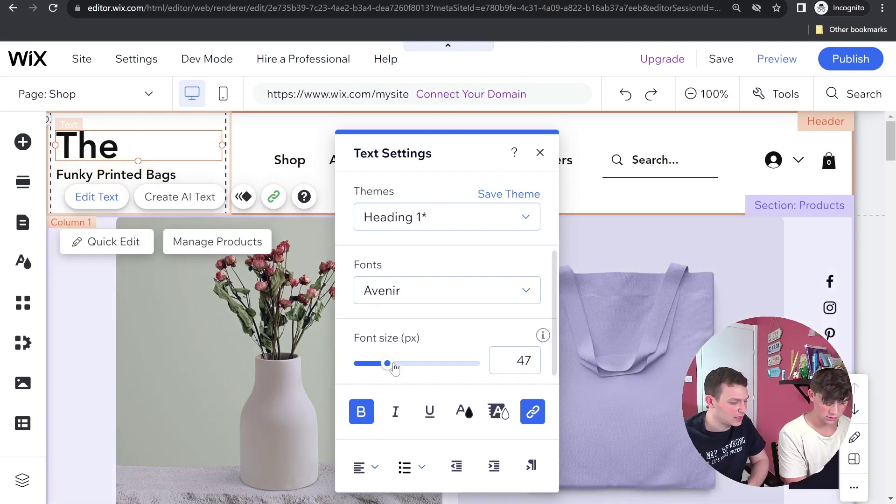
Reduce the font size of the header title "The" to 24 px
{"action": "left_click_drag", "start_coordinate": [395, 369], "coordinate": [382, 366]}
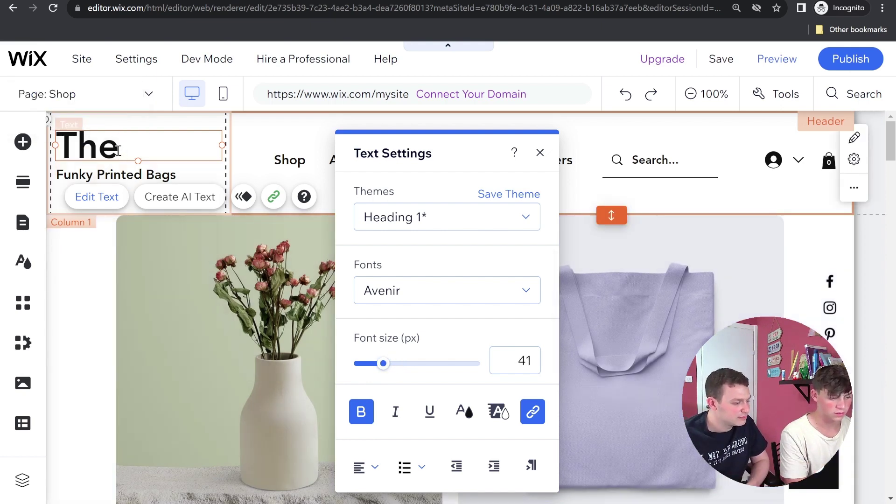
{"action": "double_click", "coordinate": [118, 150]}
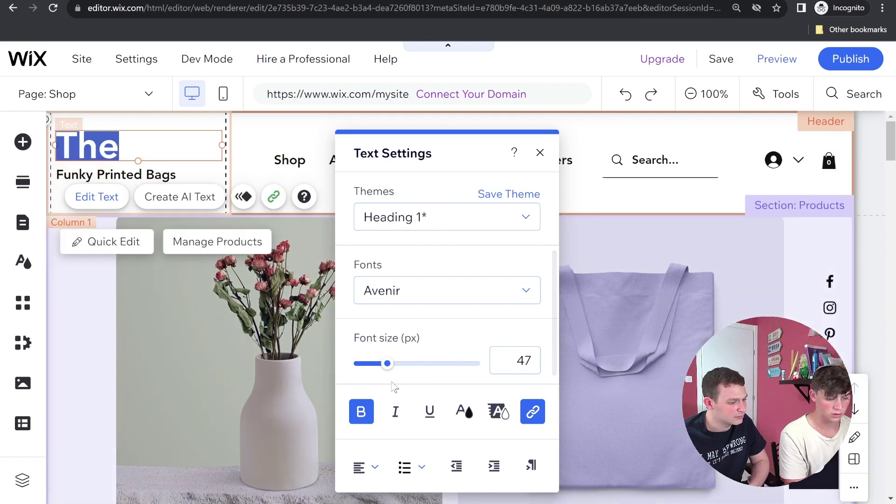
{"action": "left_click_drag", "start_coordinate": [392, 367], "coordinate": [385, 367]}
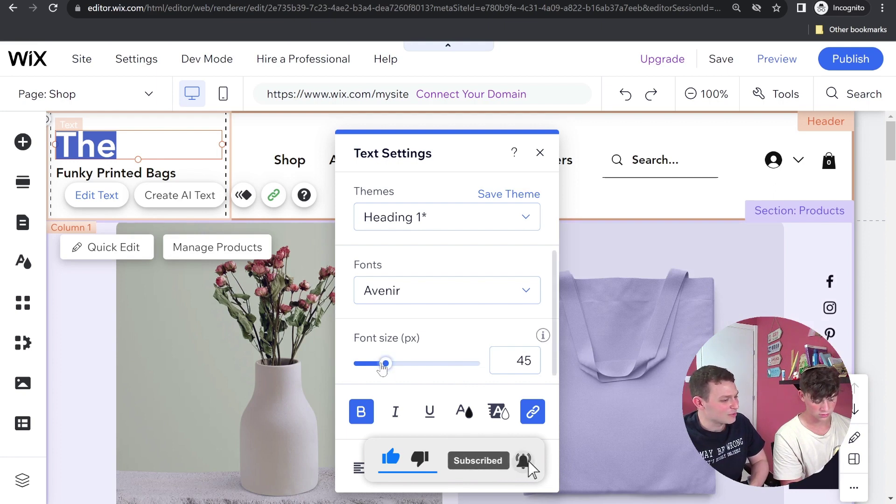
{"action": "left_click_drag", "start_coordinate": [382, 367], "coordinate": [368, 366]}
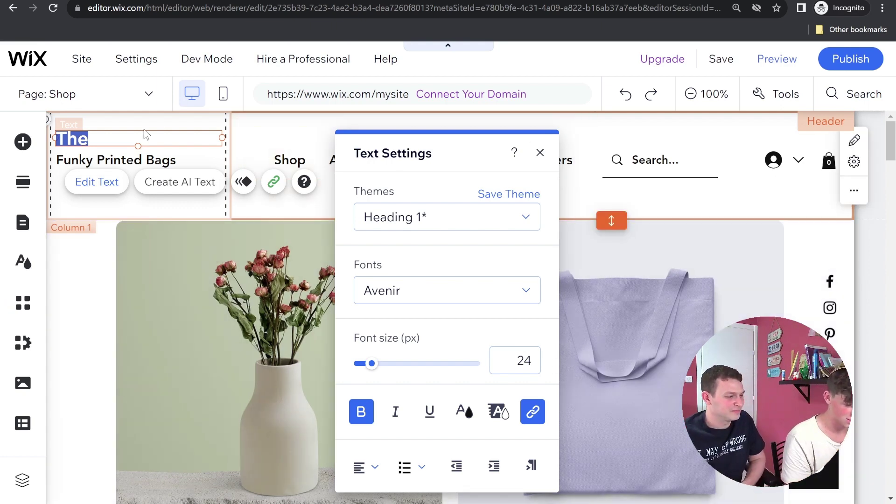
Complete the header title after "The" so that it reads "The Fitness Factory"
{"action": "left_click", "coordinate": [126, 139]}
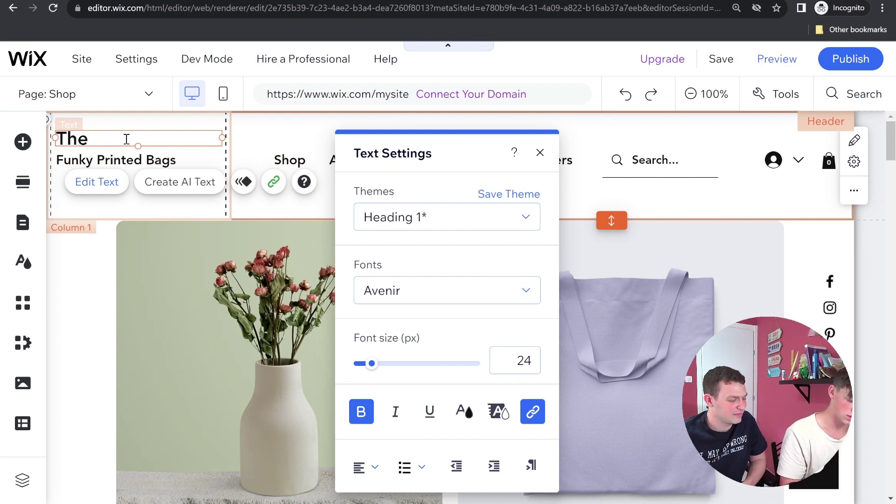
{"action": "type", "text": "f"}
{"action": "key", "text": "BackSpace"}
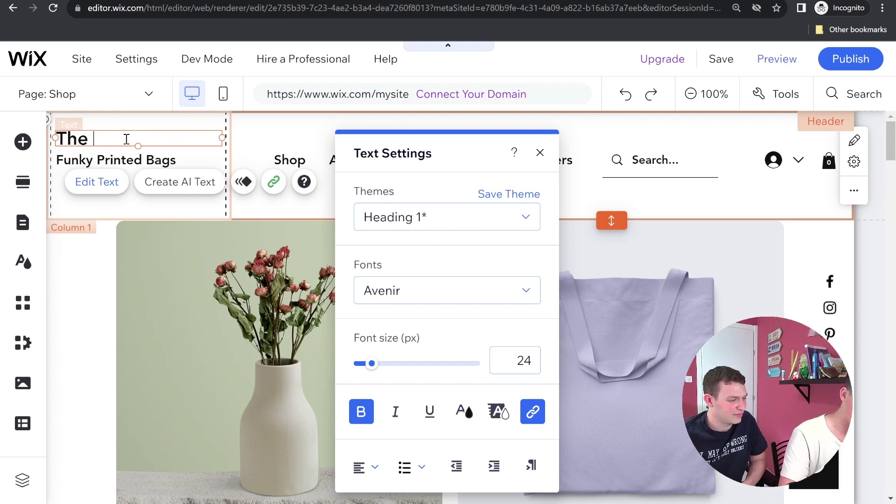
{"action": "type", "text": "F"}
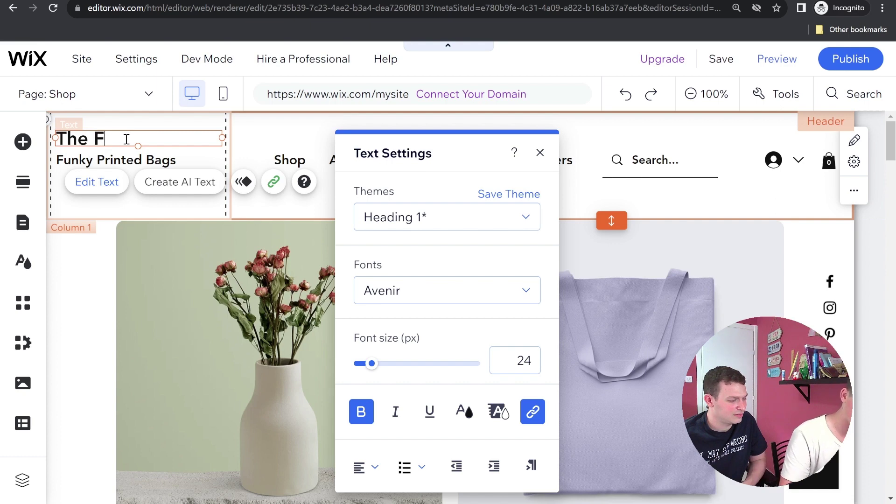
{"action": "type", "text": "in"}
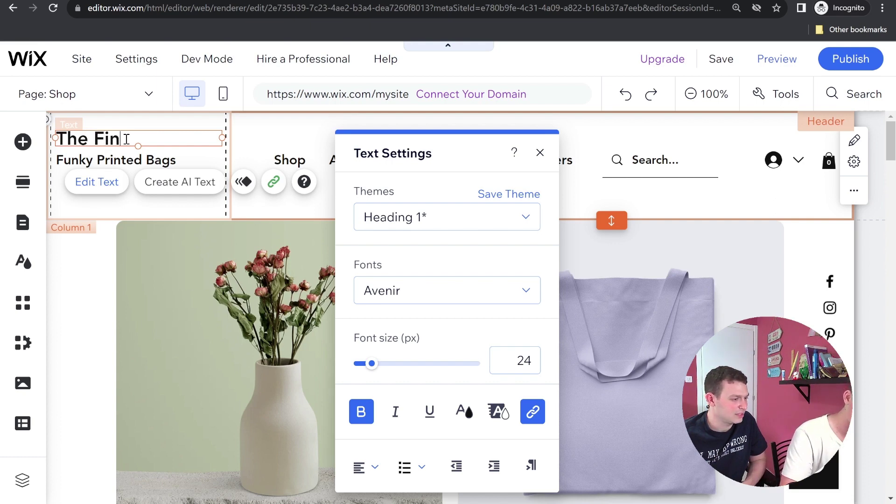
{"action": "key", "text": "BackSpace"}
{"action": "type", "text": "t"}
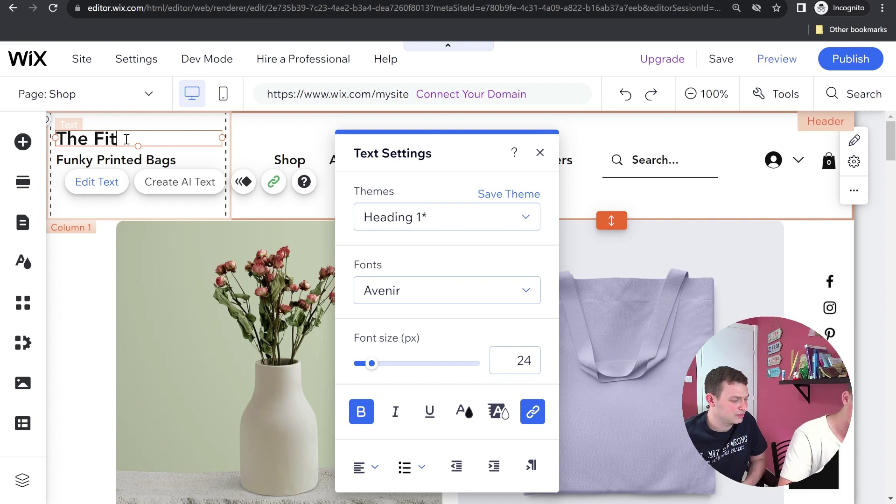
{"action": "type", "text": "ness"}
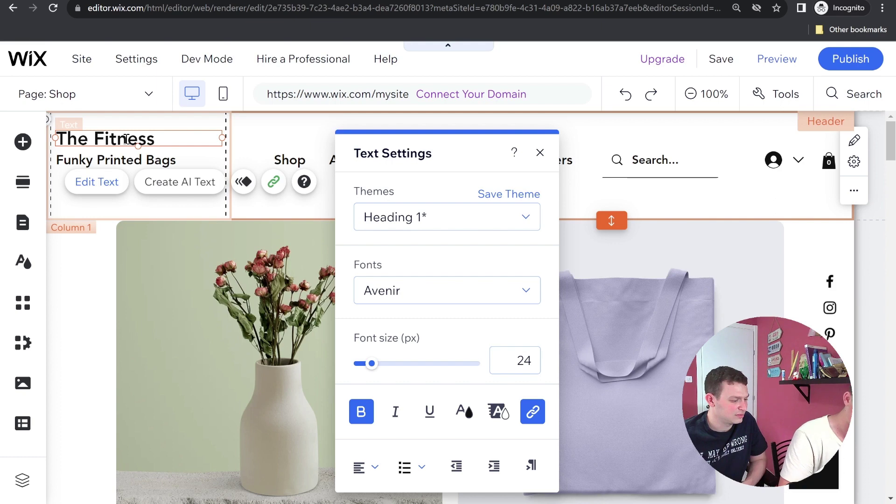
{"action": "type", "text": " F"}
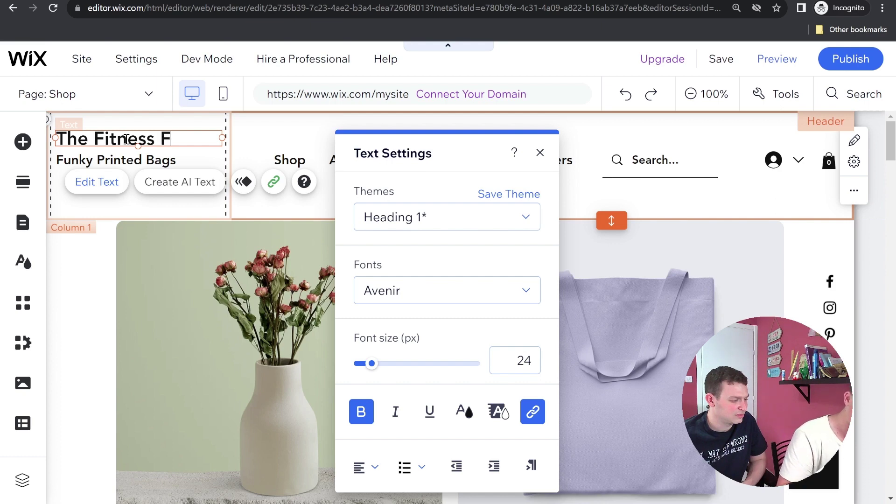
{"action": "type", "text": "a"}
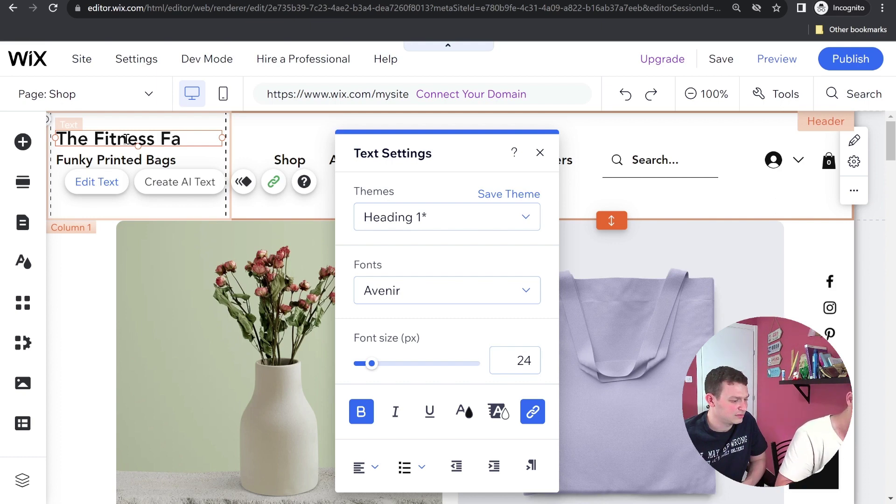
{"action": "type", "text": "q"}
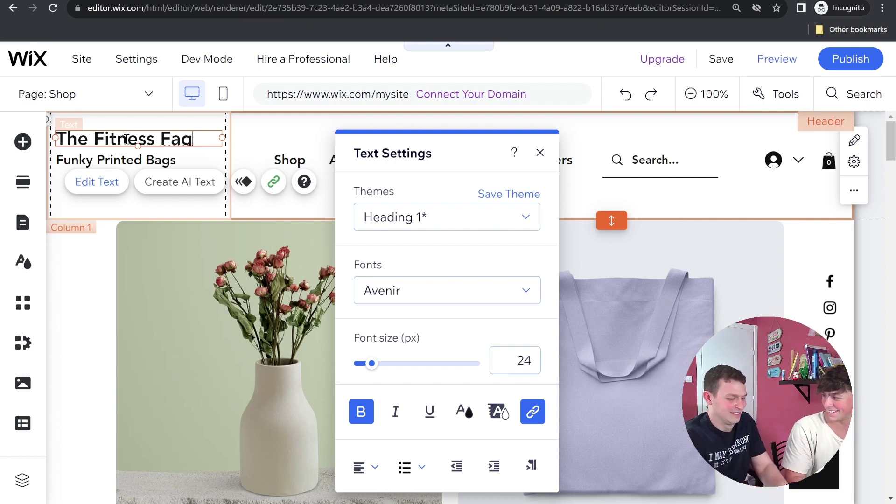
{"action": "key", "text": "BackSpace"}
{"action": "type", "text": "c"}
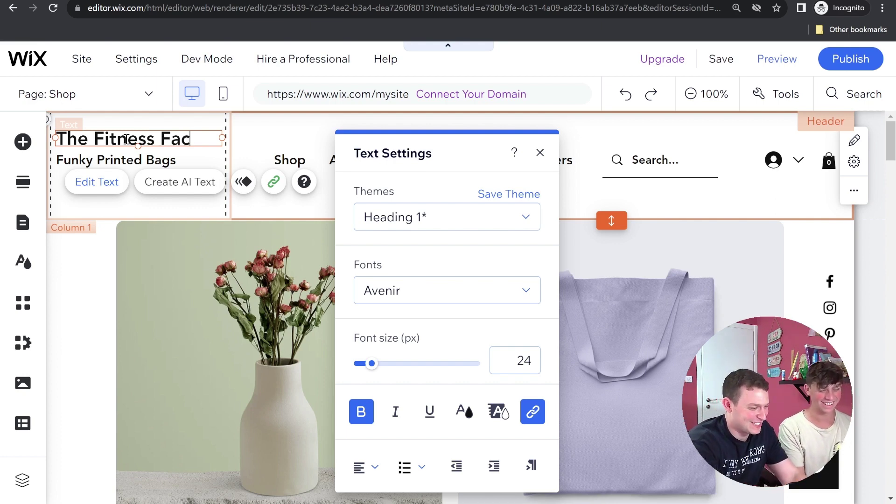
{"action": "type", "text": "tor"}
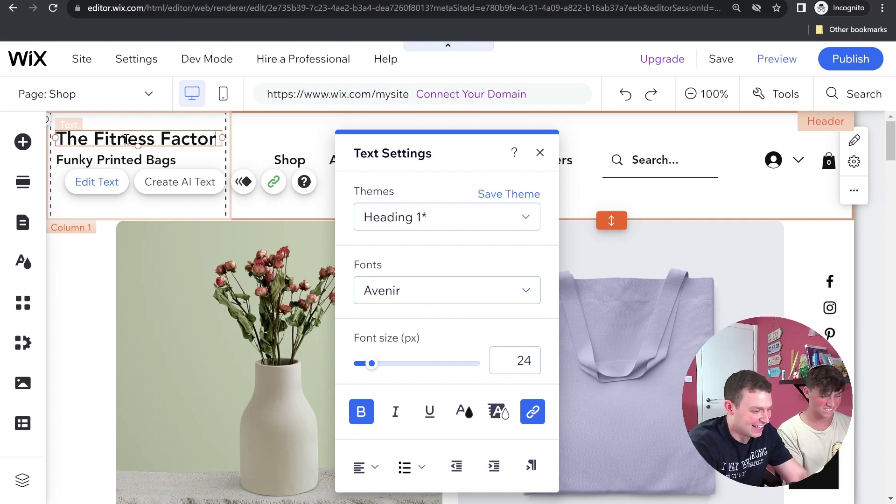
{"action": "type", "text": "y"}
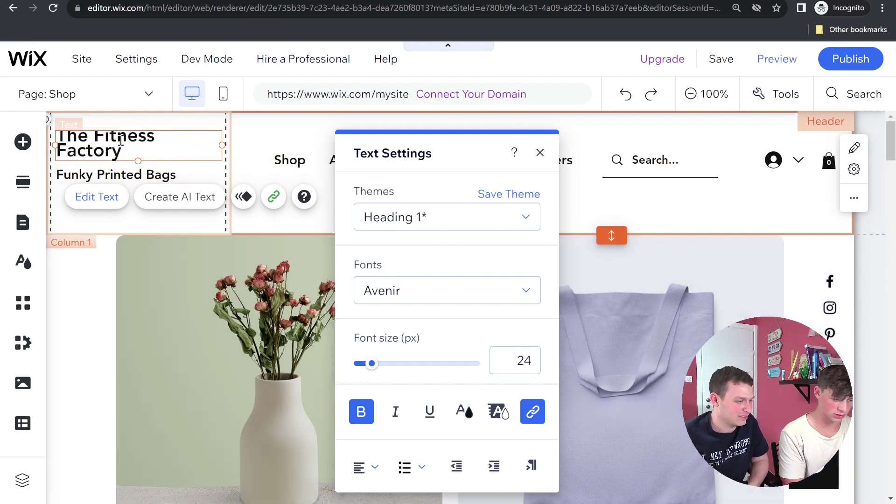
Set the font size of the whole header title "The Fitness Factory" to 20 px and close the text settings
{"action": "double_click", "coordinate": [121, 133]}
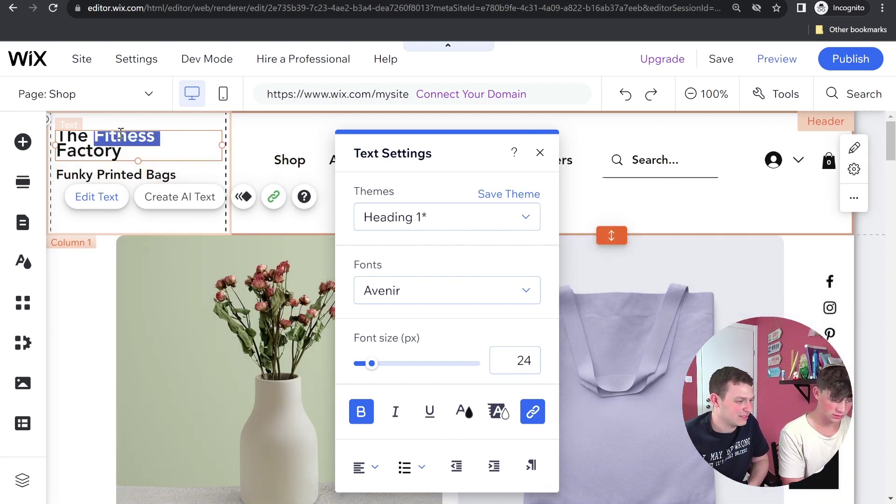
{"action": "left_click", "coordinate": [121, 133]}
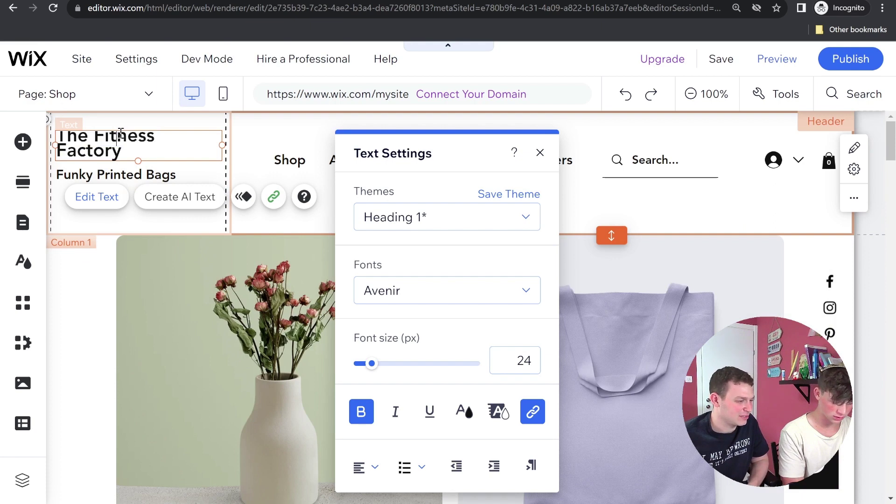
{"action": "left_click_drag", "start_coordinate": [156, 137], "coordinate": [56, 137]}
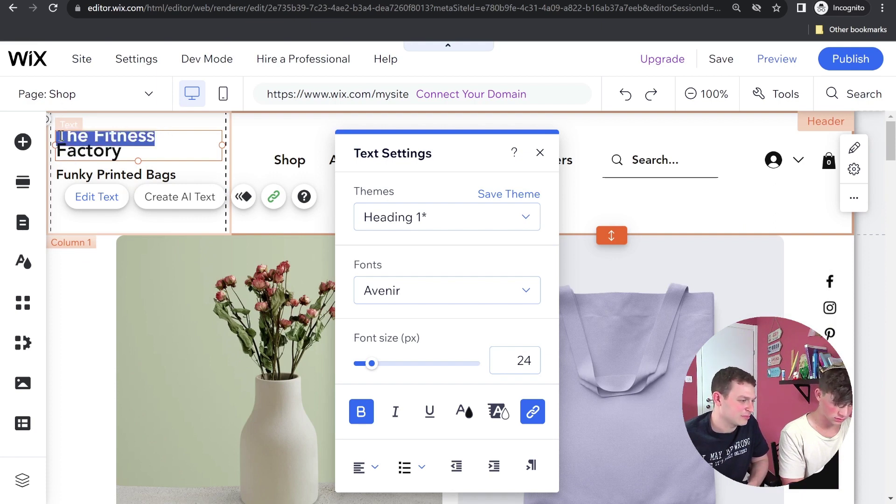
{"action": "left_click", "coordinate": [59, 152]}
{"action": "left_click_drag", "start_coordinate": [131, 153], "coordinate": [53, 134]}
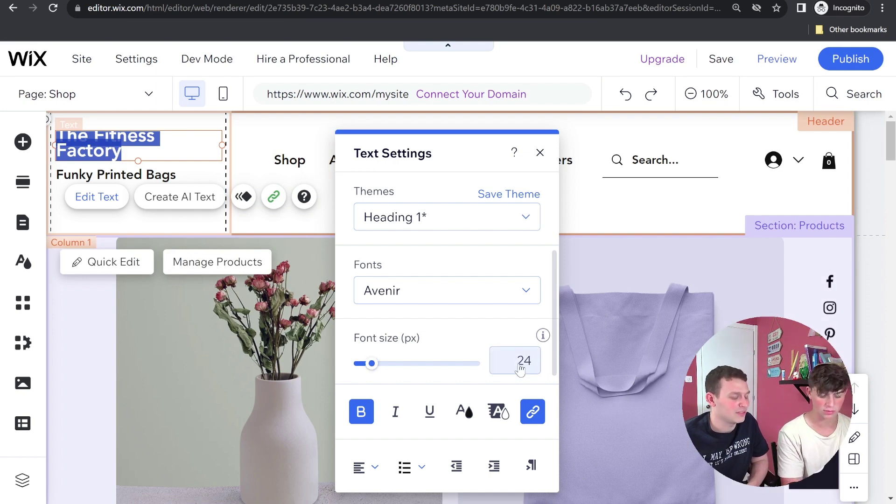
{"action": "left_click", "coordinate": [520, 367]}
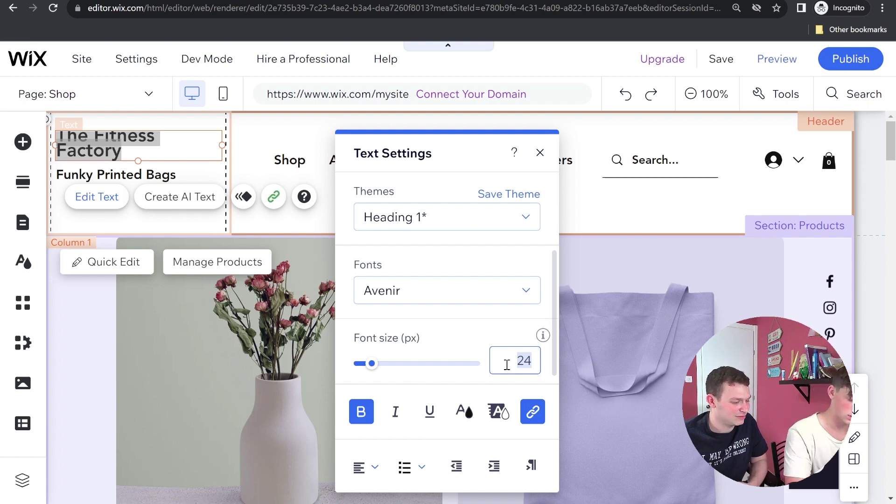
{"action": "type", "text": "20"}
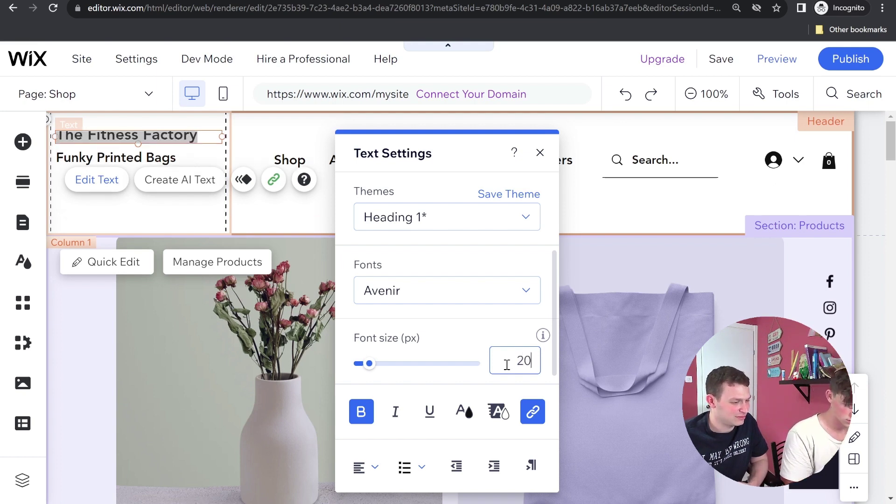
{"action": "left_click", "coordinate": [540, 153]}
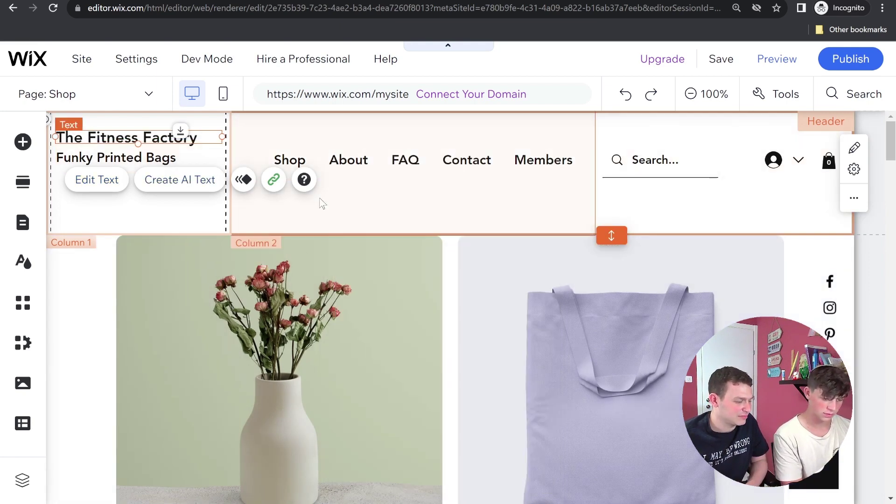
Delete the "Funky Printed Bags" tagline beneath the header title
{"action": "left_click", "coordinate": [139, 158]}
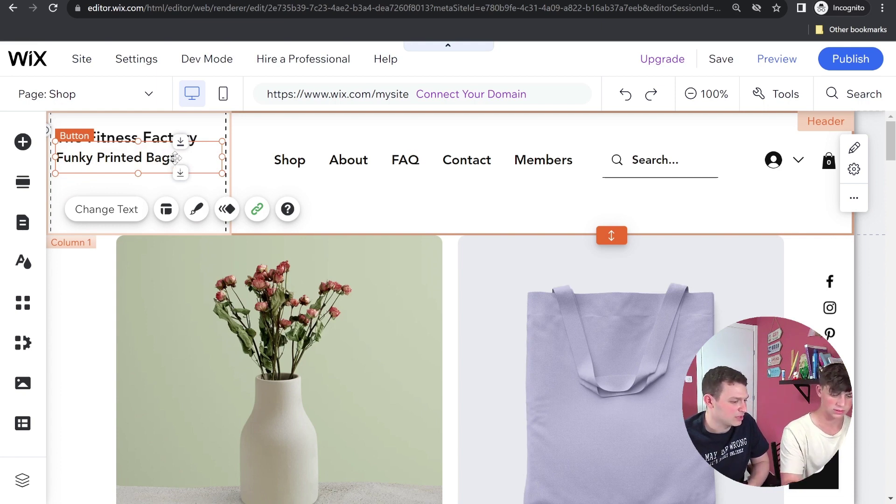
{"action": "key", "text": "Delete"}
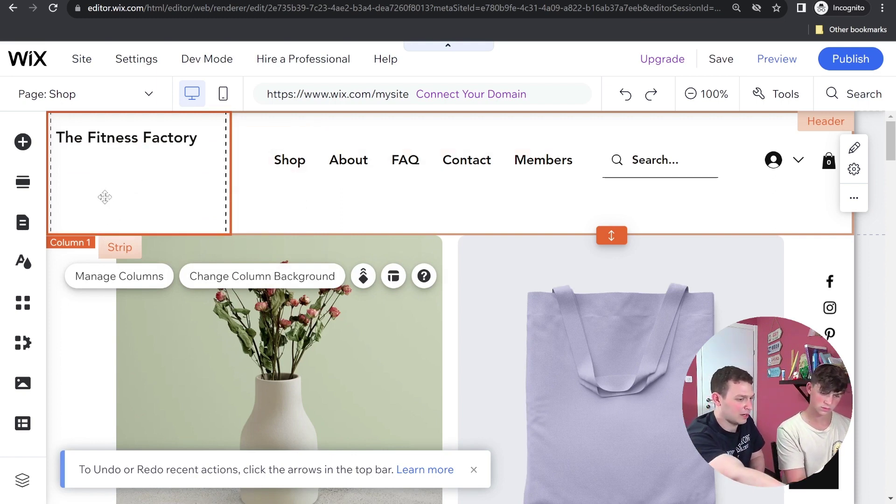
{"action": "left_click", "coordinate": [618, 93]}
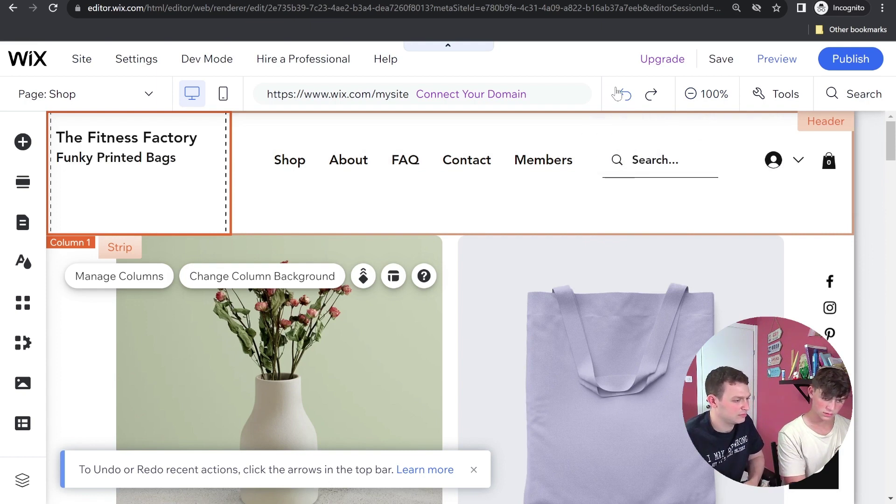
{"action": "left_click", "coordinate": [649, 96]}
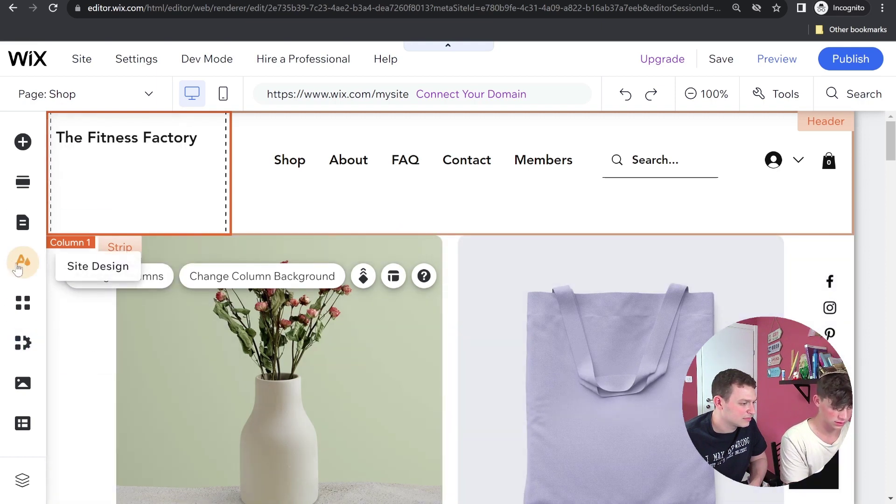
{"action": "left_click", "coordinate": [23, 267]}
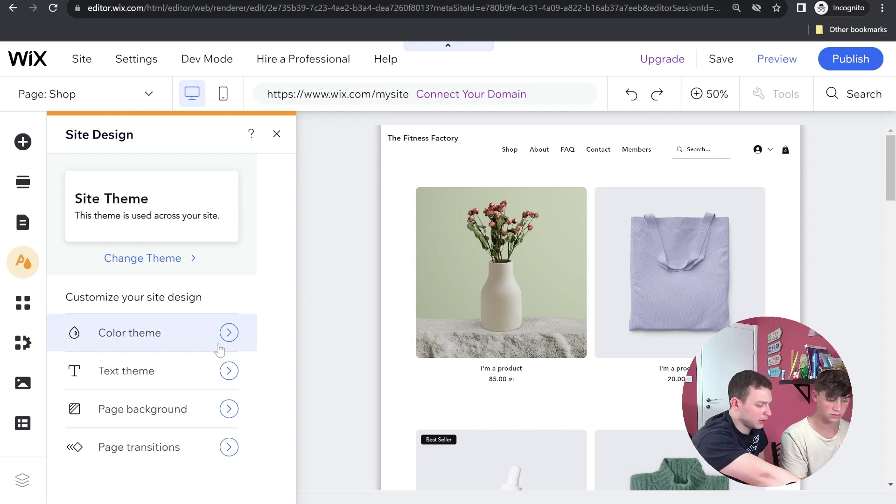
{"action": "left_click", "coordinate": [227, 453]}
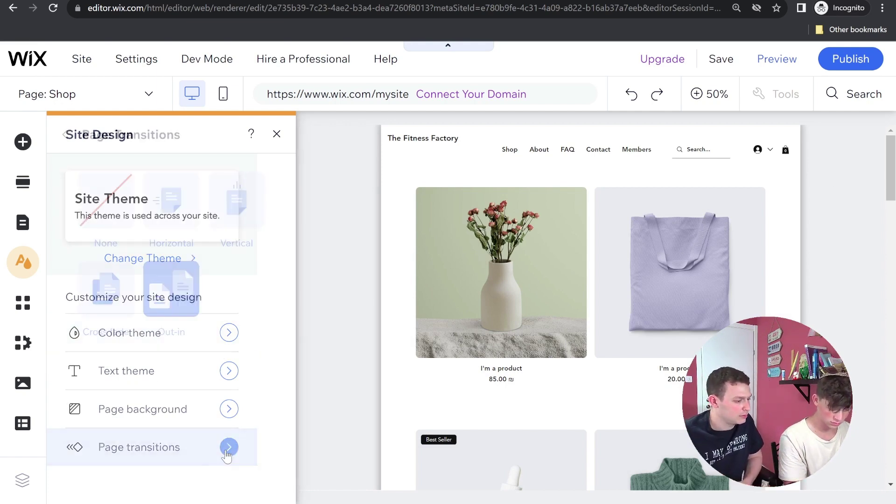
{"action": "left_click", "coordinate": [277, 135]}
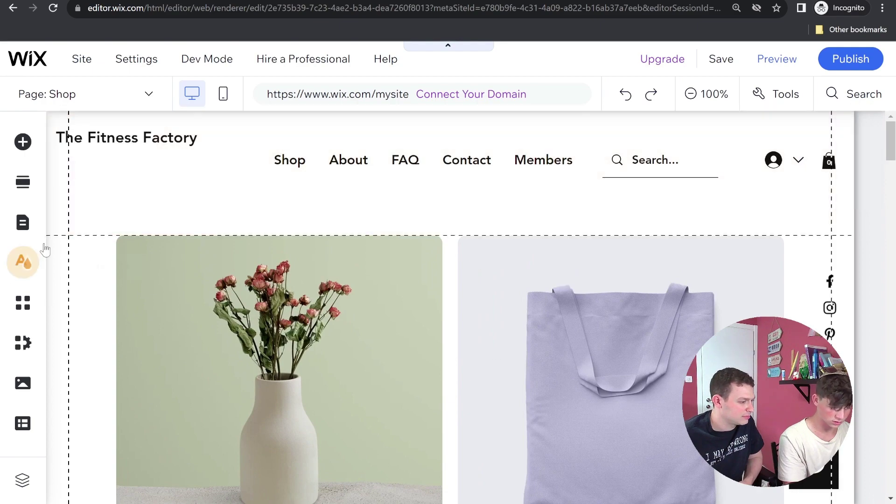
Browse the preset images and videos offered as page backgrounds in the site design settings
{"action": "left_click", "coordinate": [19, 263]}
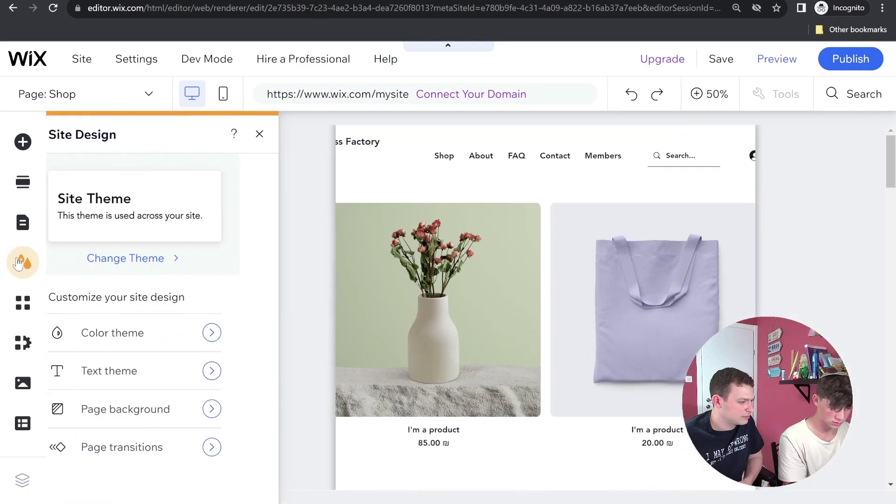
{"action": "left_click", "coordinate": [21, 262]}
{"action": "left_click", "coordinate": [28, 269]}
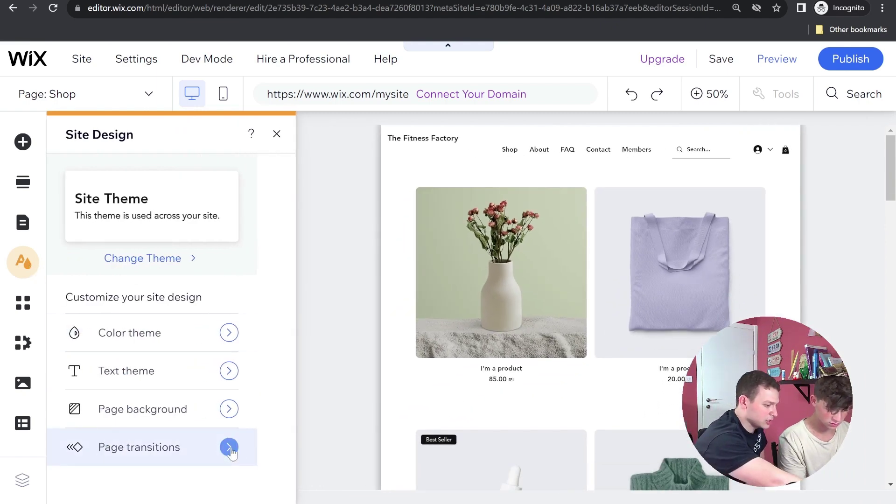
{"action": "left_click", "coordinate": [177, 420]}
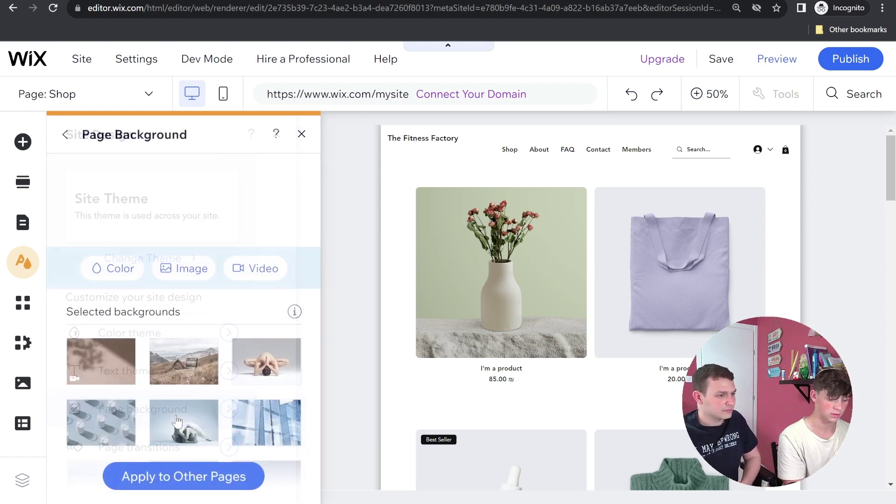
{"action": "scroll", "coordinate": [174, 366], "scroll_direction": "down", "scroll_amount": 1}
{"action": "mouse_move", "coordinate": [174, 366]}
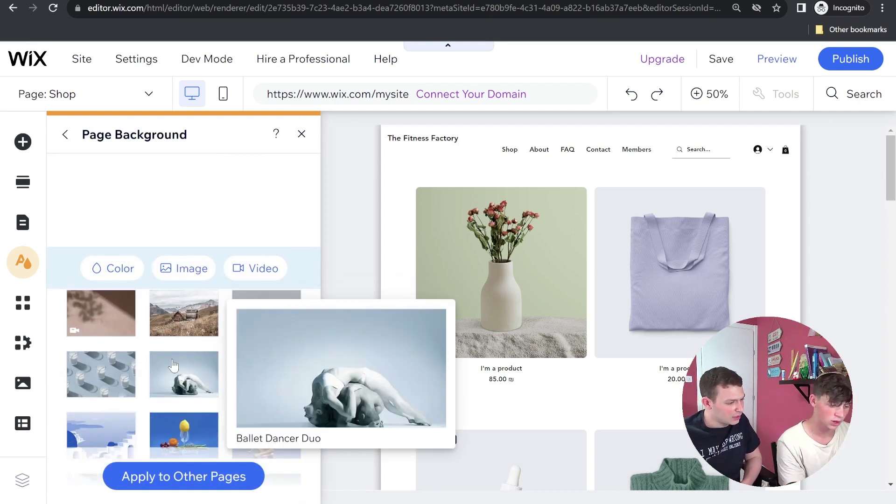
{"action": "scroll", "coordinate": [174, 366], "scroll_direction": "up", "scroll_amount": 1}
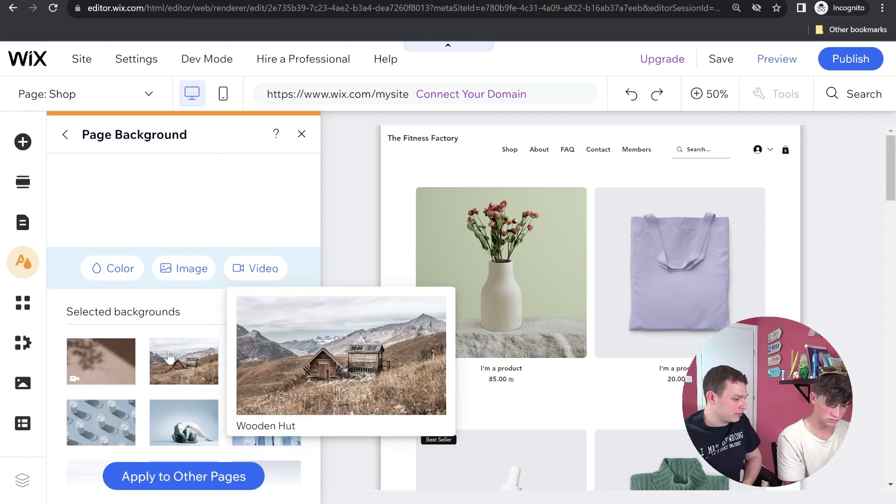
{"action": "scroll", "coordinate": [157, 304], "scroll_direction": "down", "scroll_amount": 4}
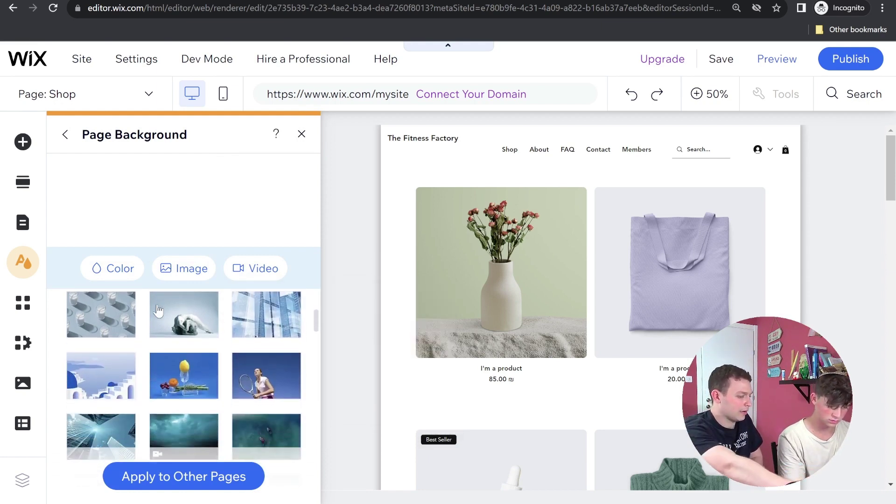
{"action": "scroll", "coordinate": [158, 311], "scroll_direction": "down", "scroll_amount": 3}
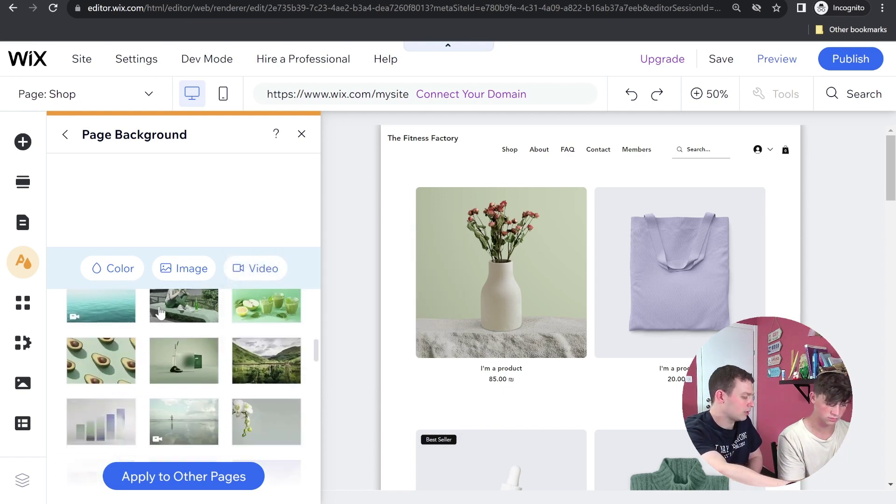
{"action": "scroll", "coordinate": [159, 313], "scroll_direction": "down", "scroll_amount": 1}
{"action": "scroll", "coordinate": [160, 308], "scroll_direction": "up", "scroll_amount": 2}
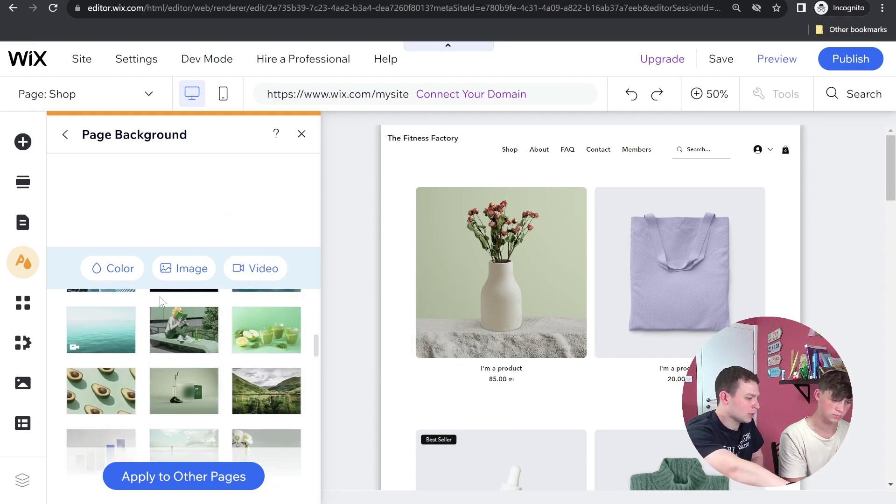
{"action": "scroll", "coordinate": [160, 304], "scroll_direction": "up", "scroll_amount": 3}
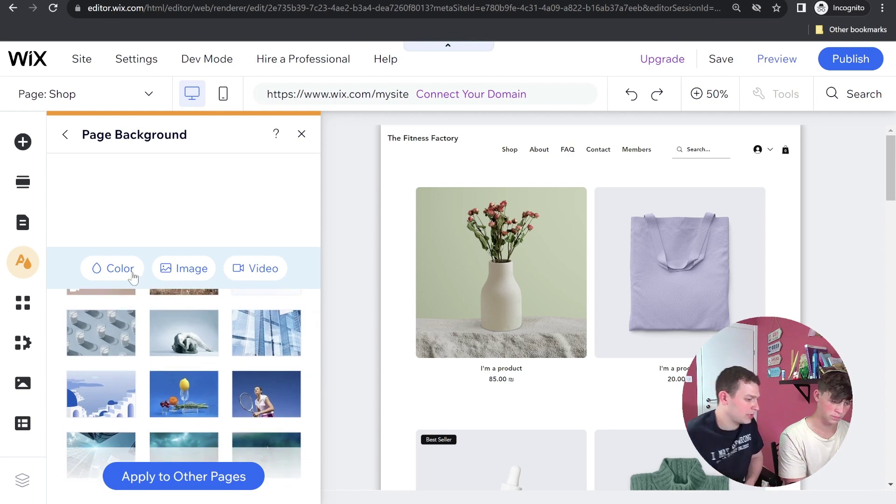
{"action": "scroll", "coordinate": [180, 324], "scroll_direction": "up", "scroll_amount": 2}
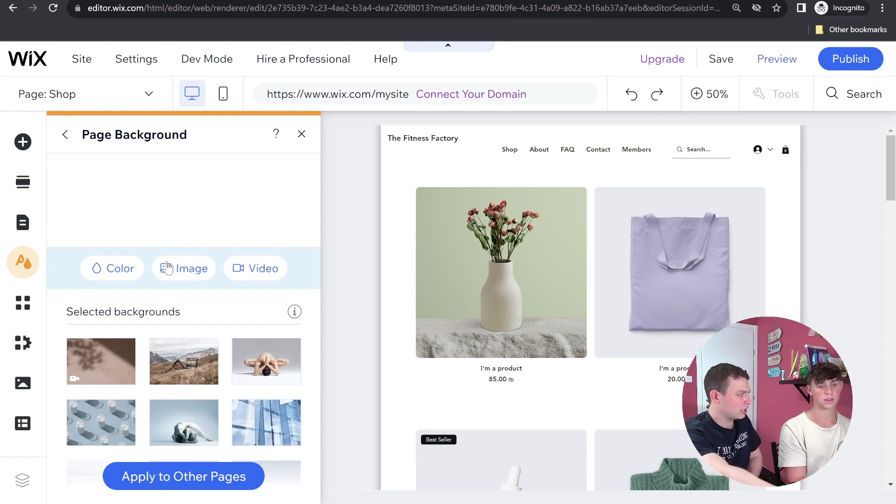
Try pale blue-grey custom colors for the Shop page background, ending with #D3D9E2
{"action": "left_click", "coordinate": [96, 269]}
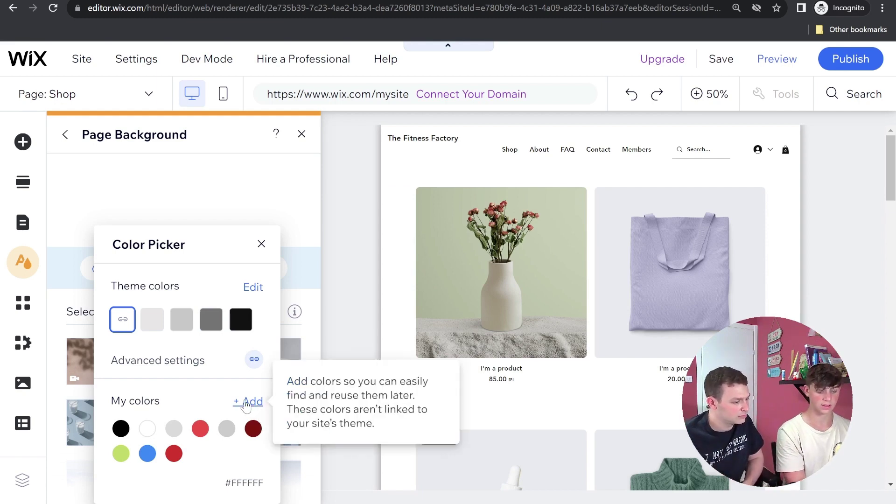
{"action": "left_click", "coordinate": [247, 402]}
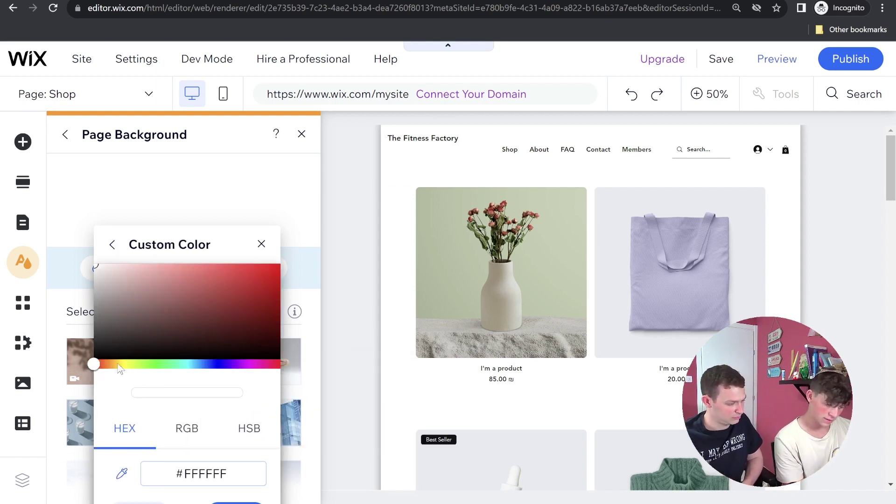
{"action": "left_click_drag", "start_coordinate": [96, 367], "coordinate": [205, 365]}
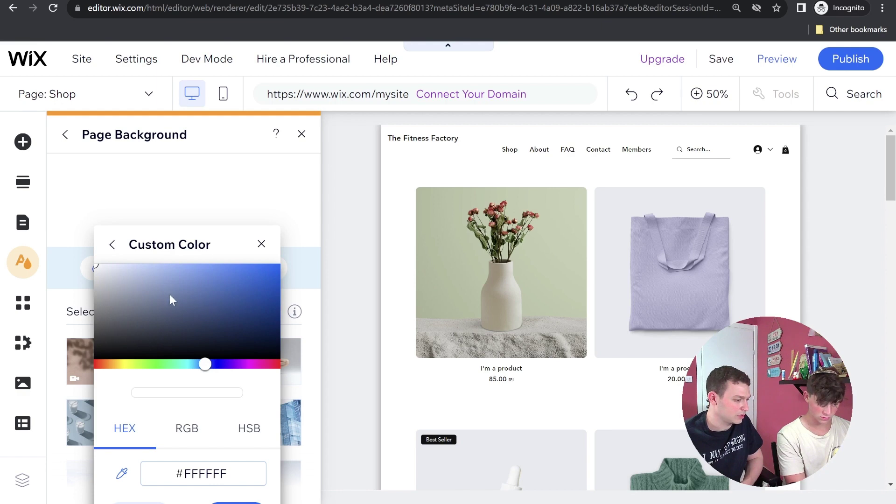
{"action": "left_click", "coordinate": [150, 302]}
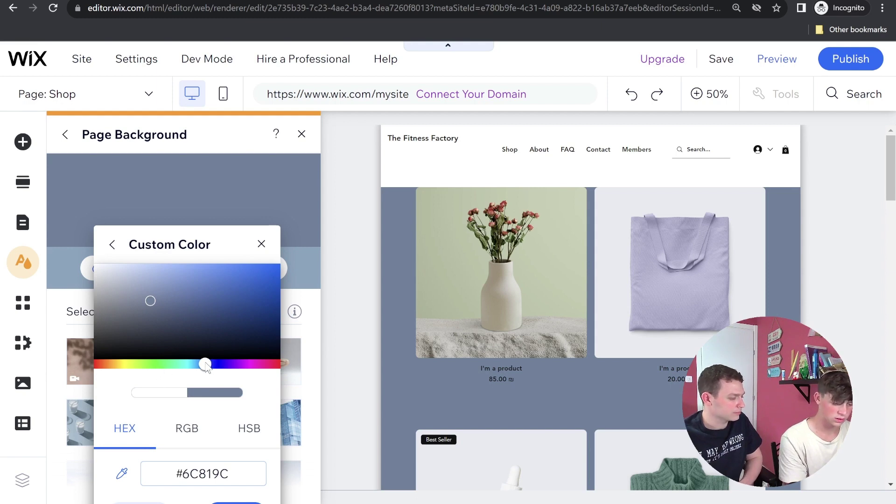
{"action": "left_click", "coordinate": [111, 285]}
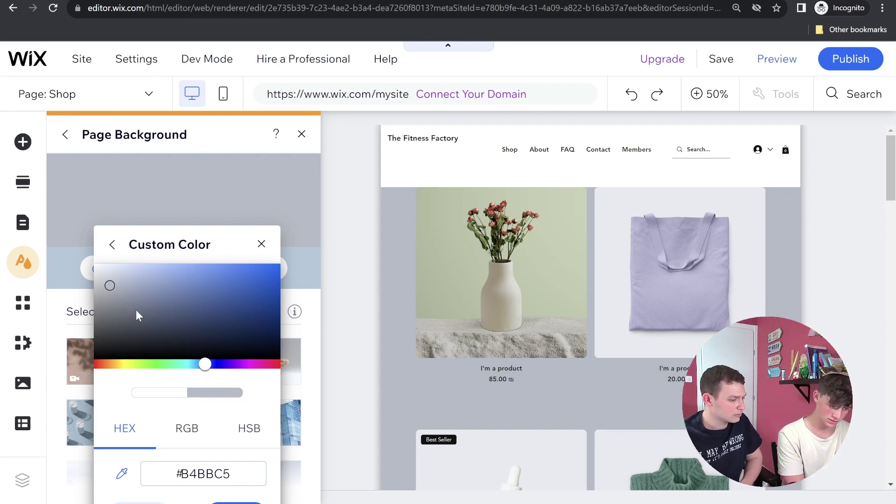
{"action": "left_click", "coordinate": [110, 275]}
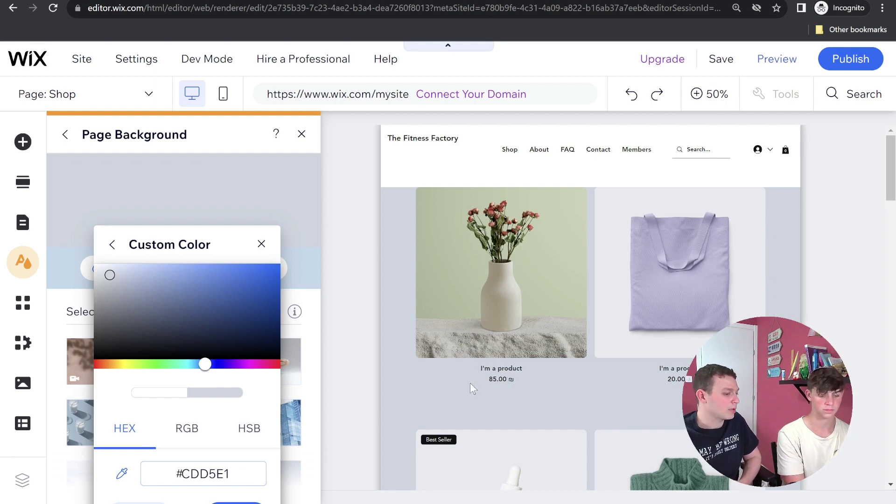
{"action": "left_click", "coordinate": [107, 275]}
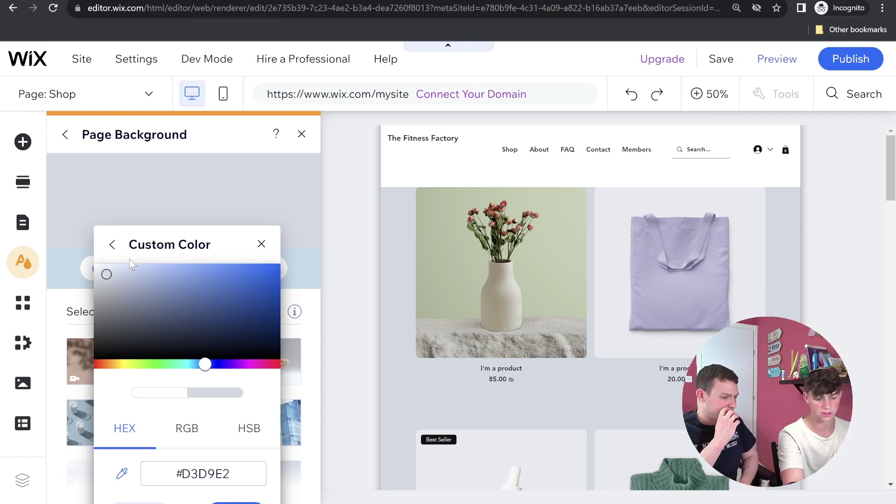
{"action": "key", "text": "Escape"}
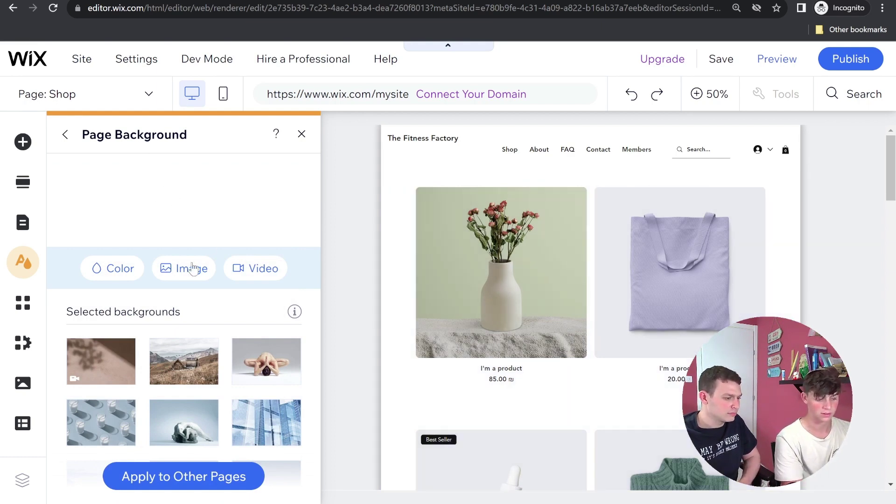
Apply the custom color #EFF1F5 to the Shop page background and close the site design settings
{"action": "left_click", "coordinate": [131, 276]}
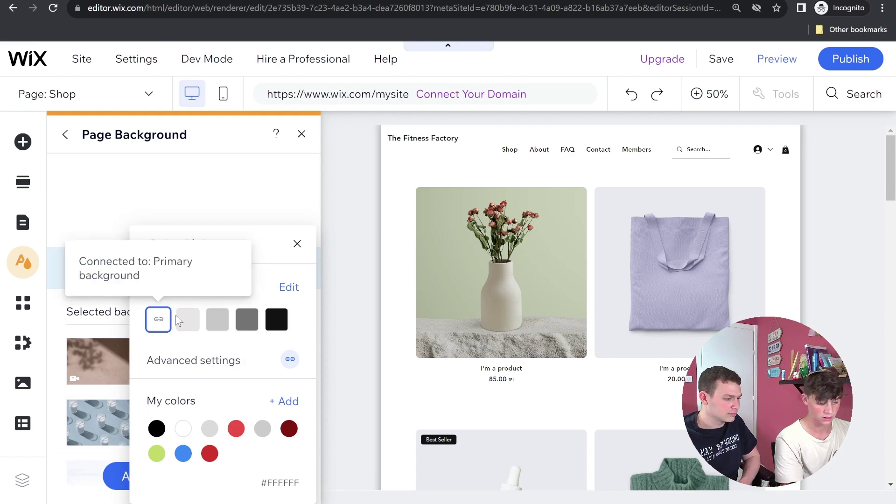
{"action": "left_click", "coordinate": [191, 322]}
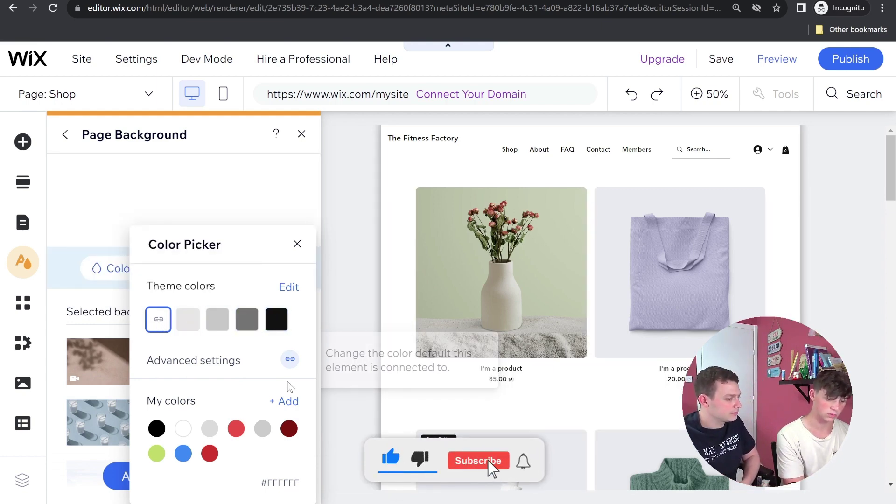
{"action": "left_click", "coordinate": [288, 403]}
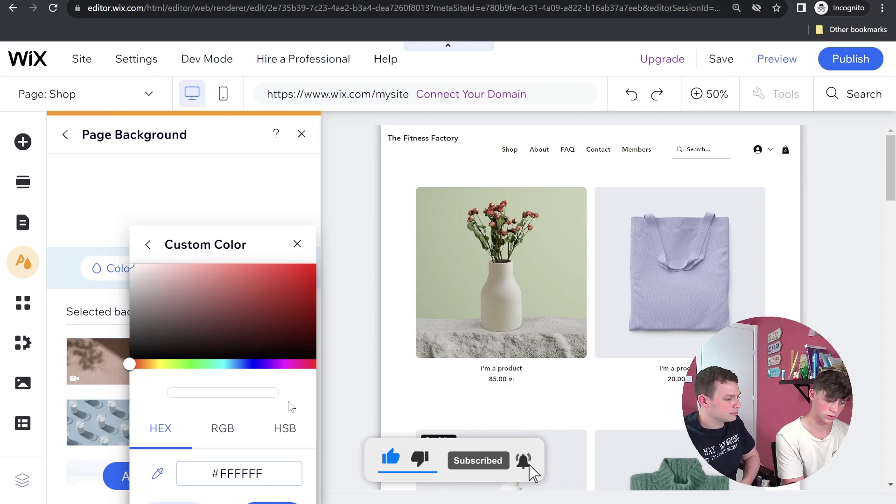
{"action": "left_click", "coordinate": [241, 365]}
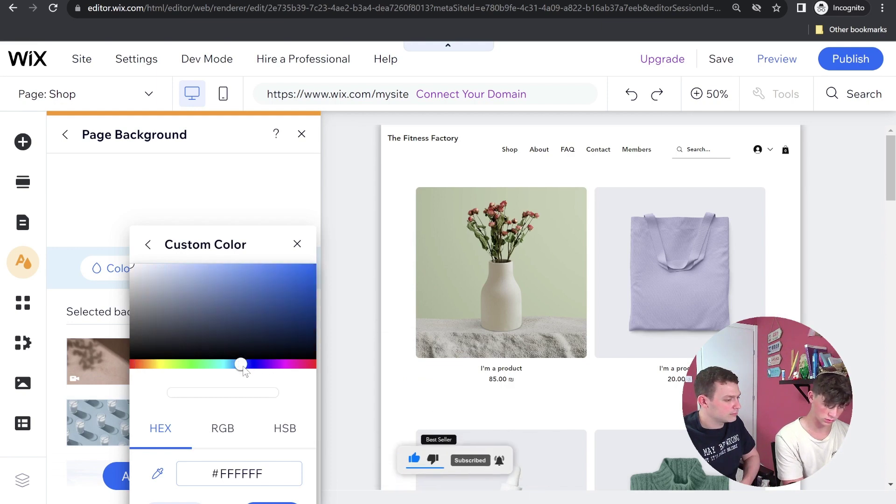
{"action": "left_click", "coordinate": [142, 273]}
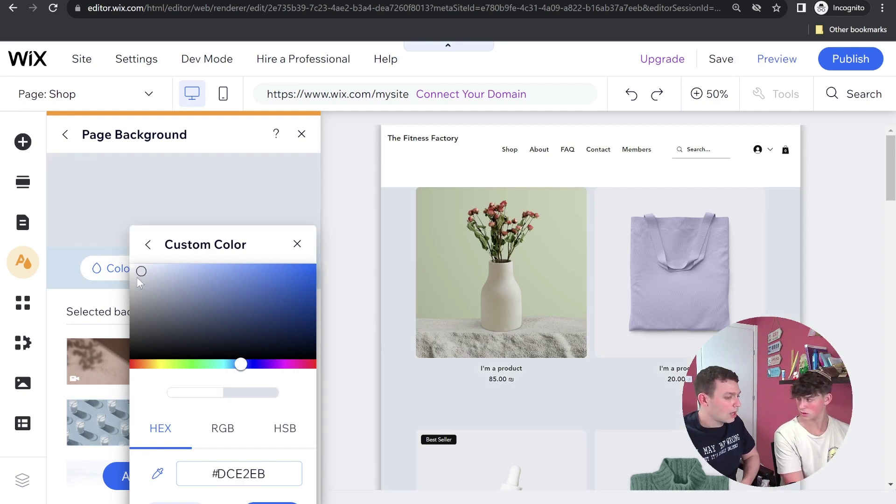
{"action": "left_click_drag", "start_coordinate": [137, 278], "coordinate": [134, 270]}
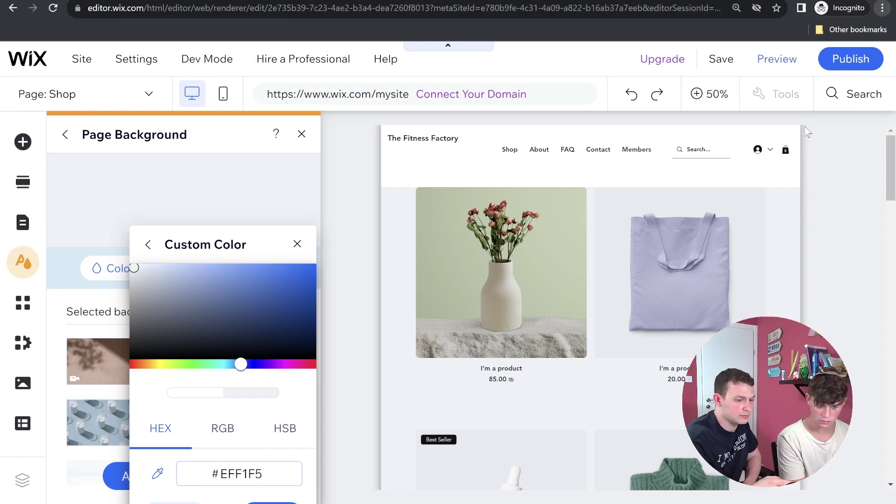
{"action": "key", "text": "ctrl+minus"}
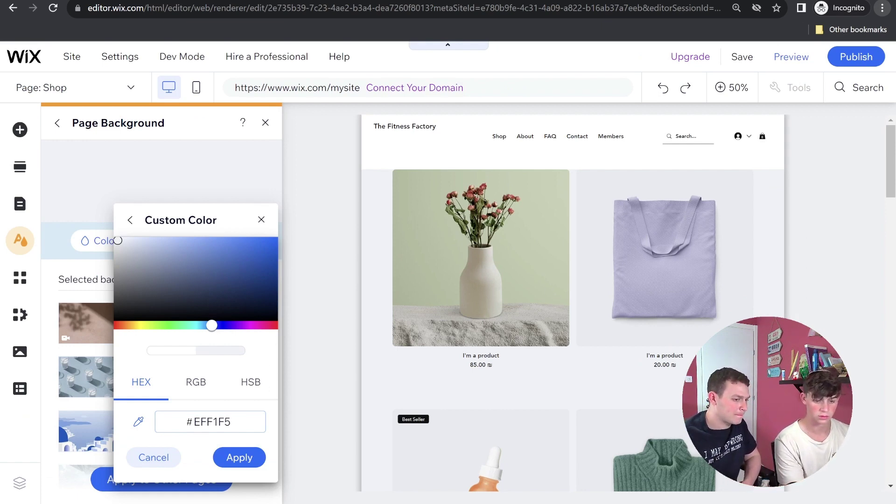
{"action": "left_click", "coordinate": [255, 459]}
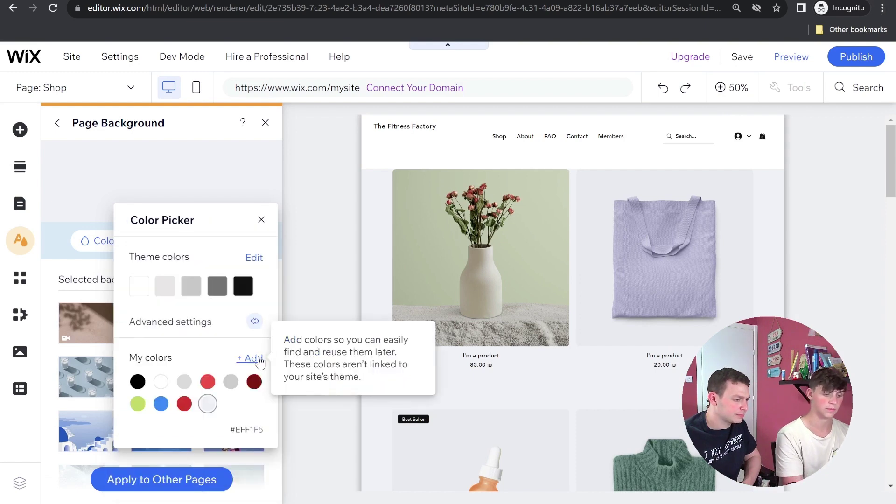
{"action": "left_click", "coordinate": [262, 220]}
{"action": "left_click", "coordinate": [266, 123]}
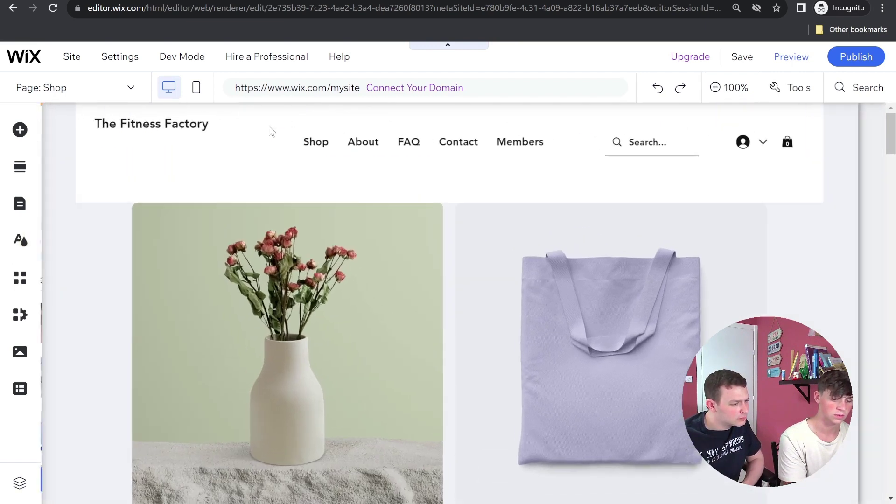
{"action": "scroll", "coordinate": [326, 220], "scroll_direction": "down", "scroll_amount": 1}
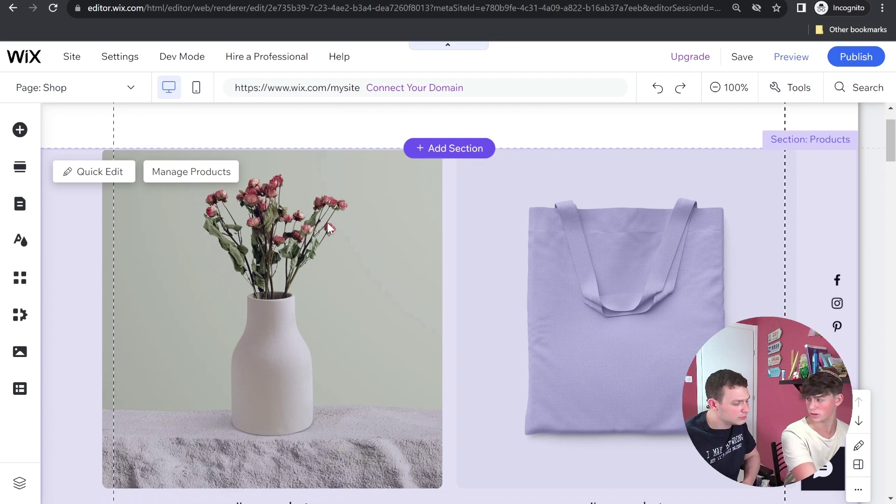
Zoom the editor out to 50% to review the overall look of the Shop page
{"action": "scroll", "coordinate": [328, 229], "scroll_direction": "up", "scroll_amount": 1}
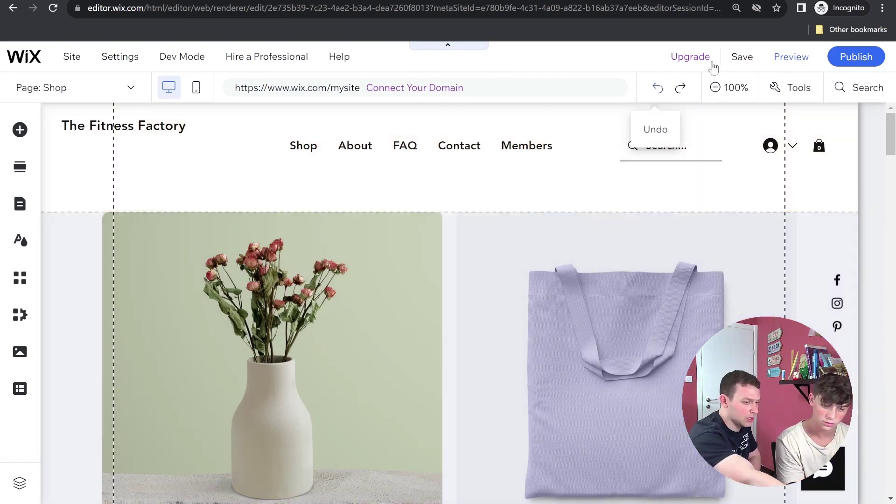
{"action": "mouse_move", "coordinate": [710, 63]}
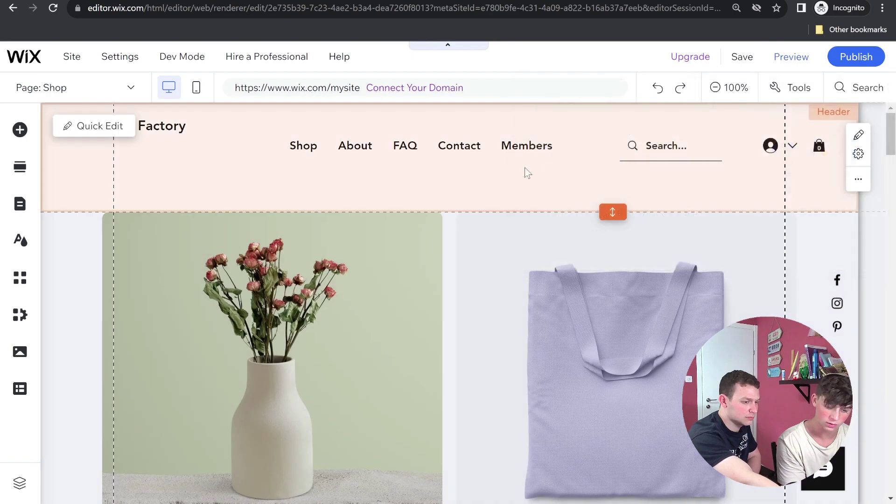
{"action": "left_click", "coordinate": [718, 91]}
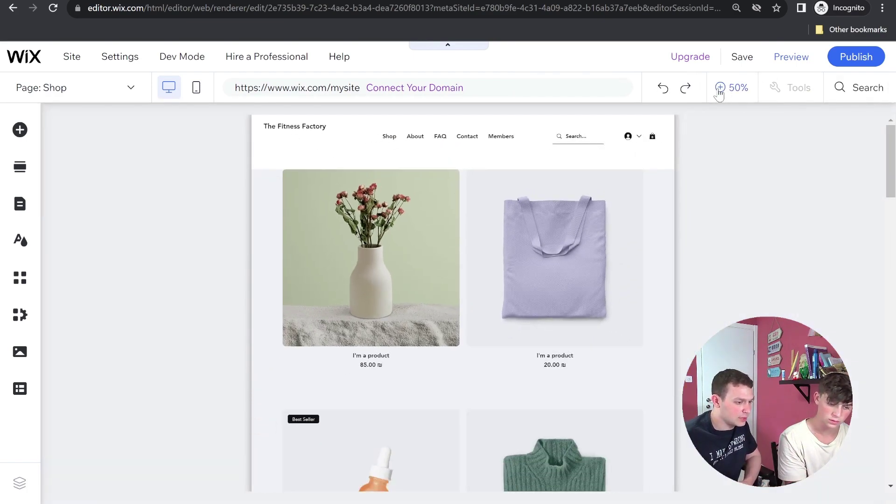
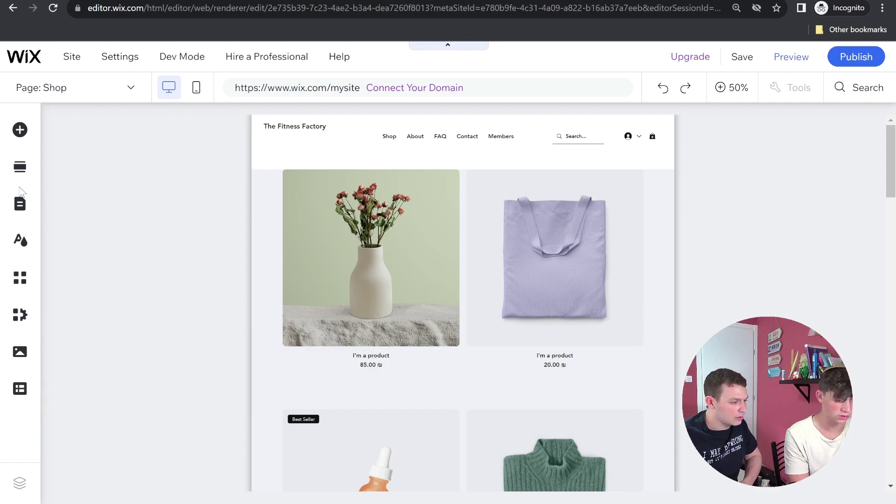
Bring up the site menu's page list and start adding a new page
{"action": "left_click", "coordinate": [18, 203]}
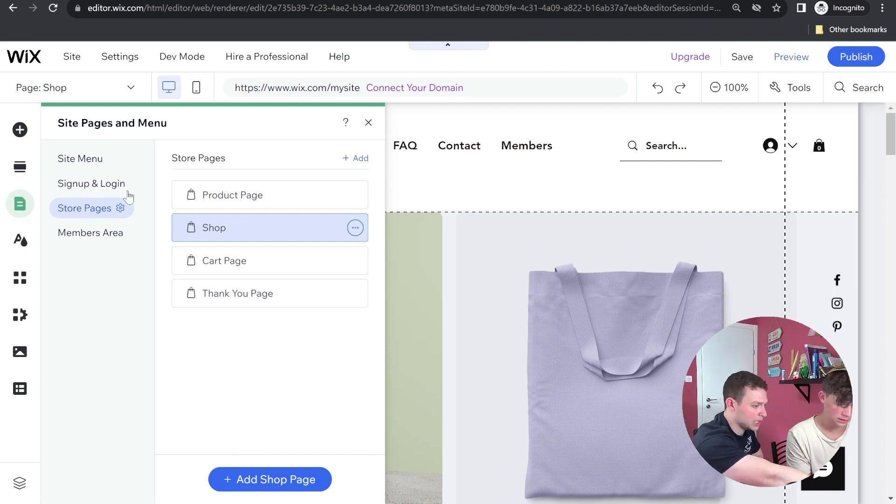
{"action": "left_click", "coordinate": [89, 160]}
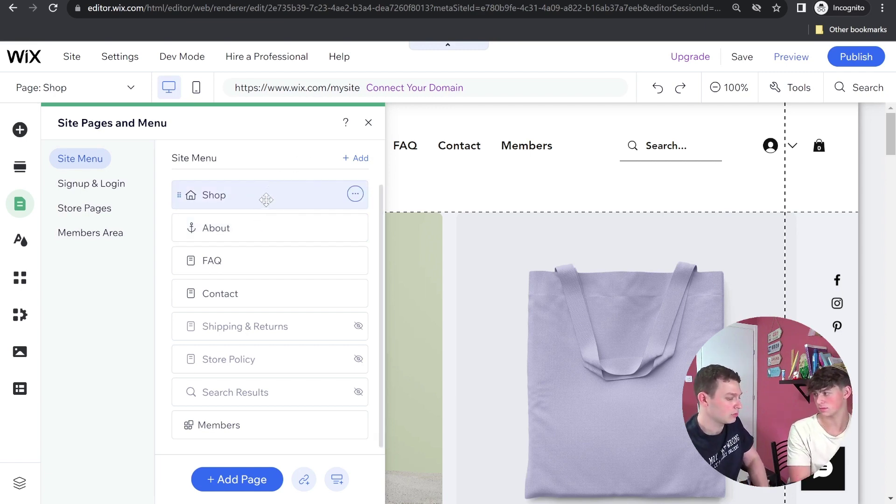
{"action": "left_click", "coordinate": [248, 483]}
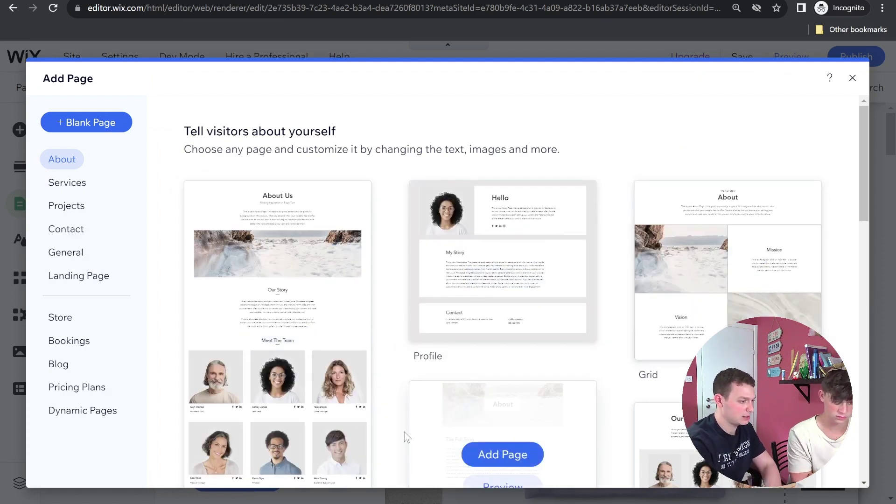
Look through the About page templates, including the Professional, Profile, Minimalist and Team layouts, for a suitable design
{"action": "scroll", "coordinate": [416, 304], "scroll_direction": "down", "scroll_amount": 3}
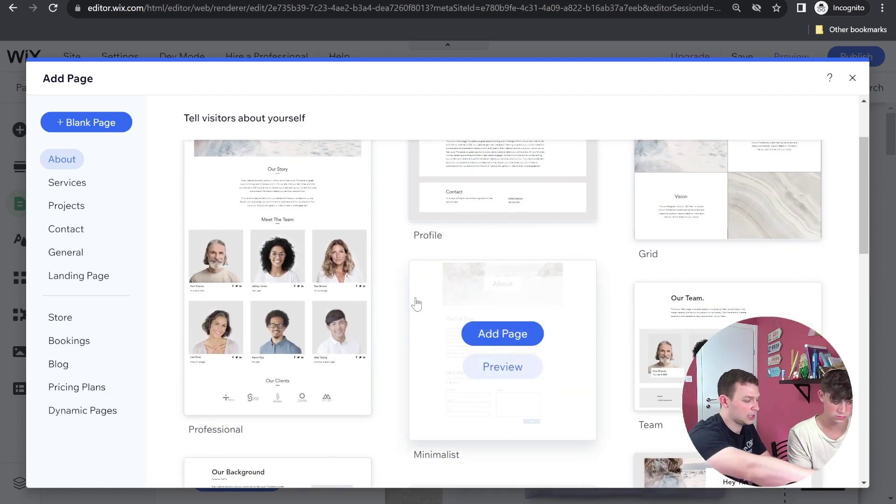
{"action": "scroll", "coordinate": [415, 305], "scroll_direction": "up", "scroll_amount": 2}
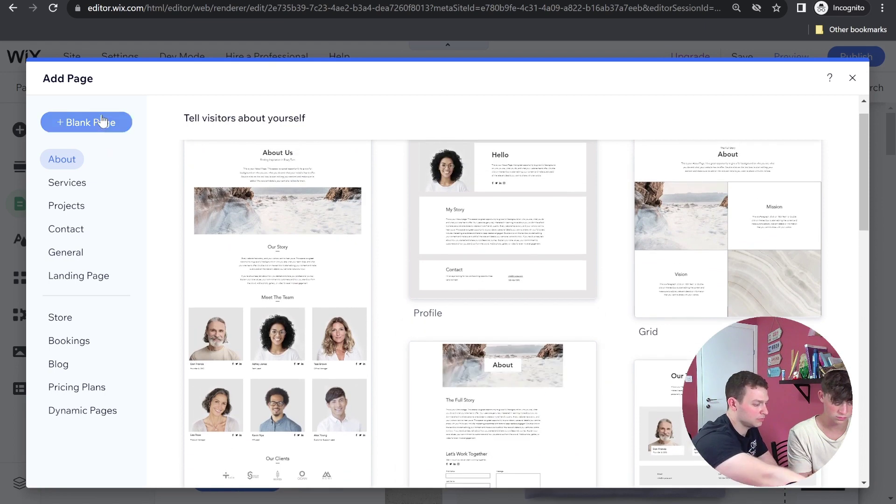
{"action": "scroll", "coordinate": [684, 260], "scroll_direction": "down", "scroll_amount": 2}
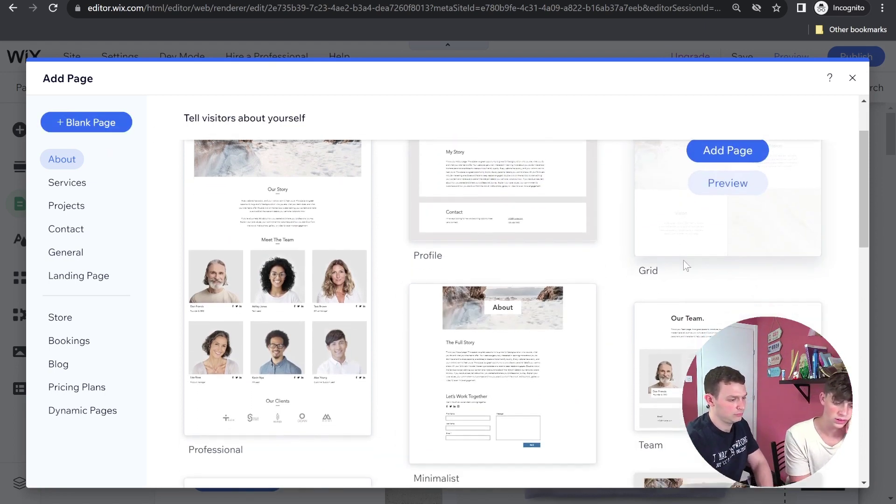
{"action": "scroll", "coordinate": [687, 250], "scroll_direction": "down", "scroll_amount": 5}
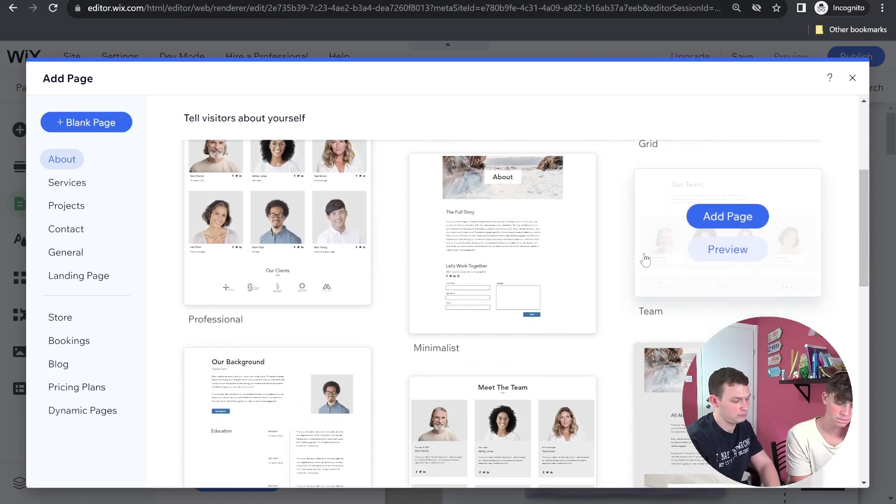
{"action": "scroll", "coordinate": [647, 254], "scroll_direction": "down", "scroll_amount": 2}
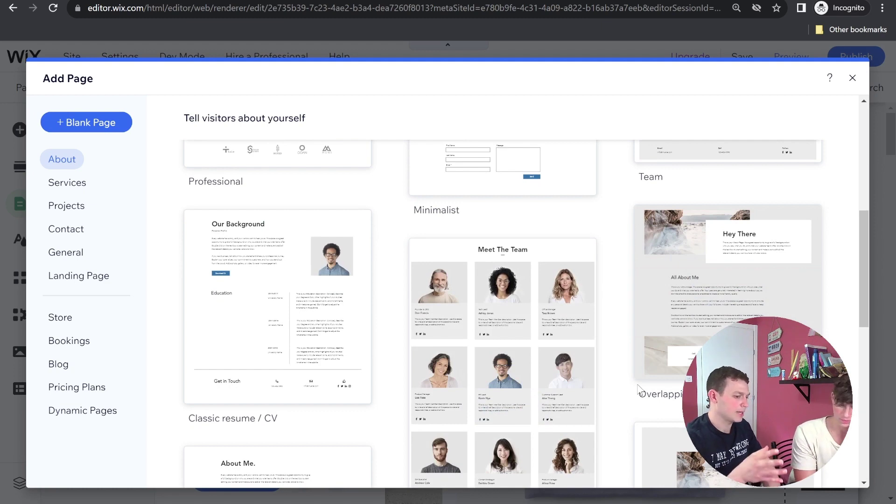
{"action": "scroll", "coordinate": [638, 395], "scroll_direction": "down", "scroll_amount": 5}
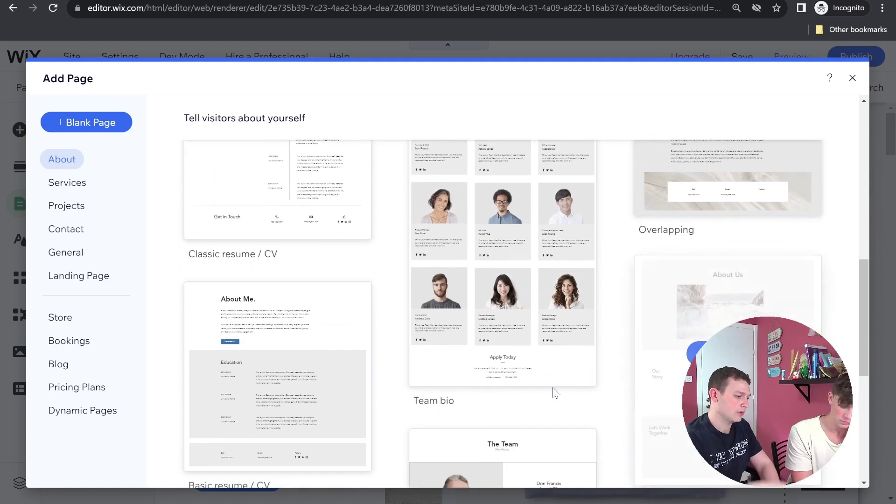
{"action": "scroll", "coordinate": [535, 391], "scroll_direction": "down", "scroll_amount": 4}
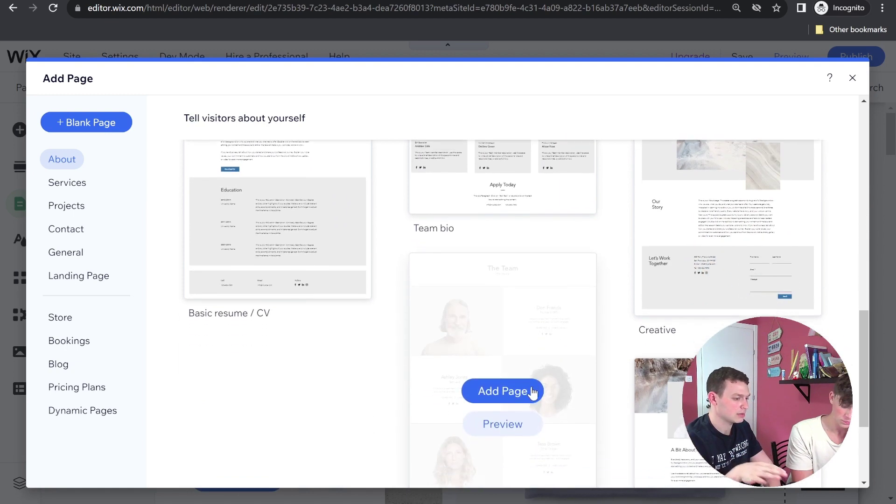
{"action": "scroll", "coordinate": [446, 346], "scroll_direction": "down", "scroll_amount": 3}
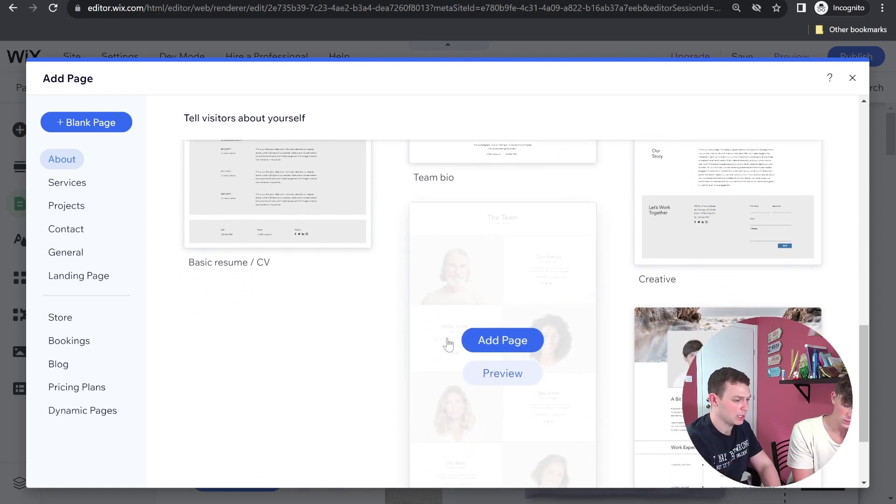
{"action": "scroll", "coordinate": [449, 347], "scroll_direction": "up", "scroll_amount": 6}
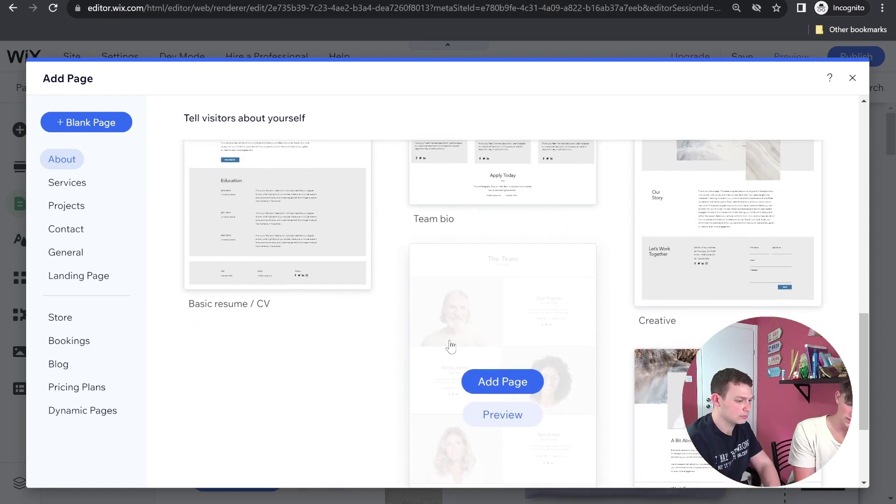
{"action": "scroll", "coordinate": [451, 346], "scroll_direction": "up", "scroll_amount": 6}
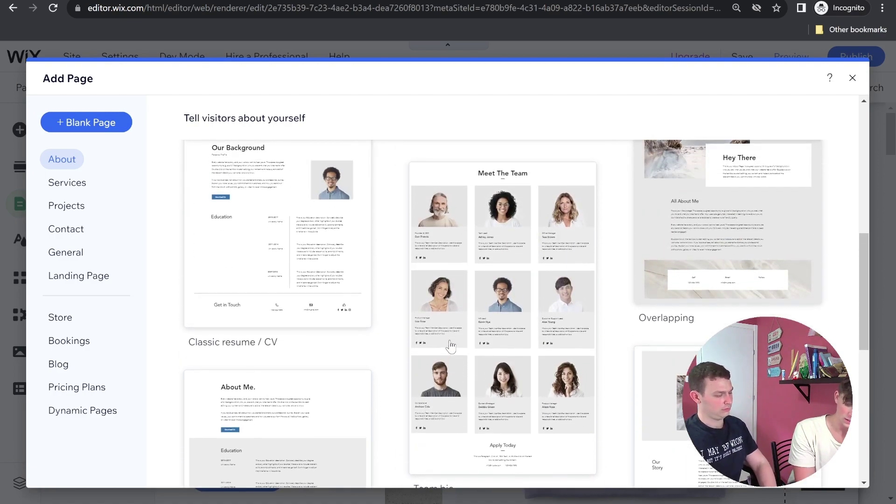
{"action": "scroll", "coordinate": [451, 347], "scroll_direction": "up", "scroll_amount": 5}
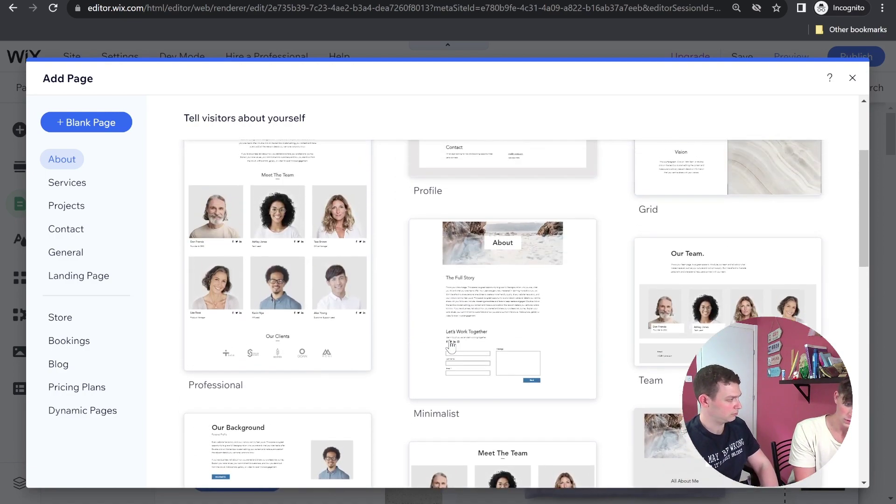
{"action": "scroll", "coordinate": [451, 347], "scroll_direction": "up", "scroll_amount": 3}
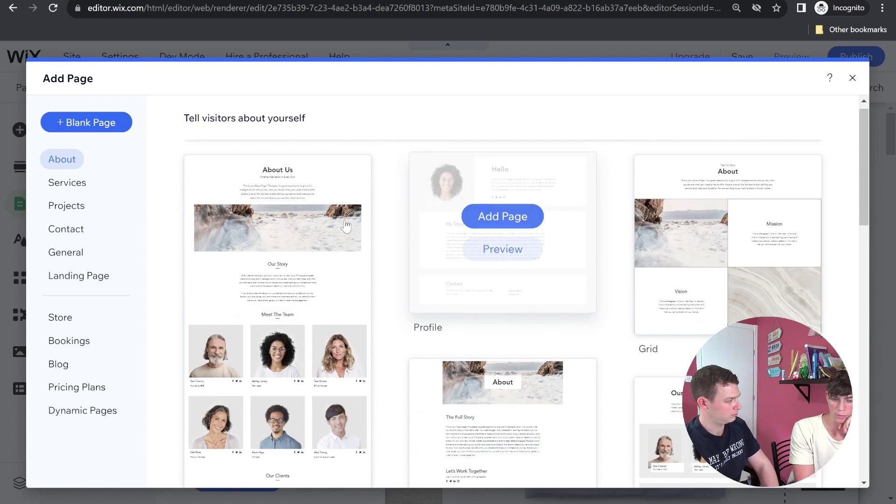
{"action": "mouse_move", "coordinate": [238, 174]}
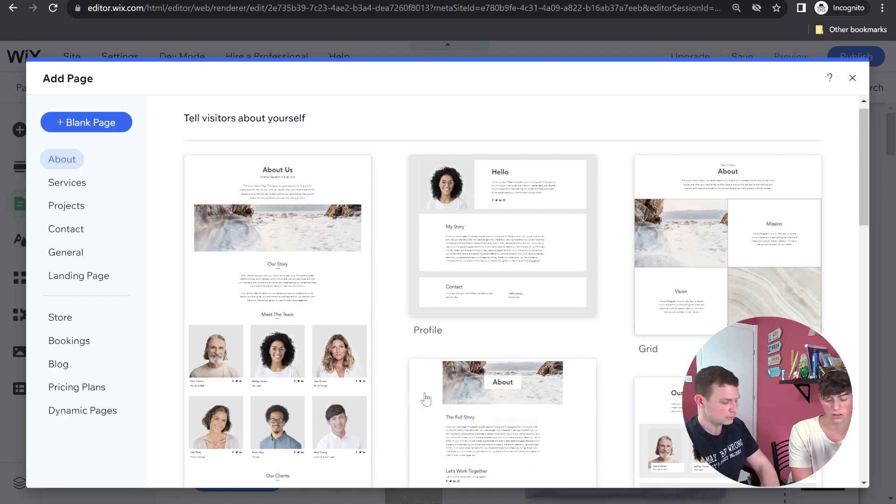
{"action": "mouse_move", "coordinate": [531, 301]}
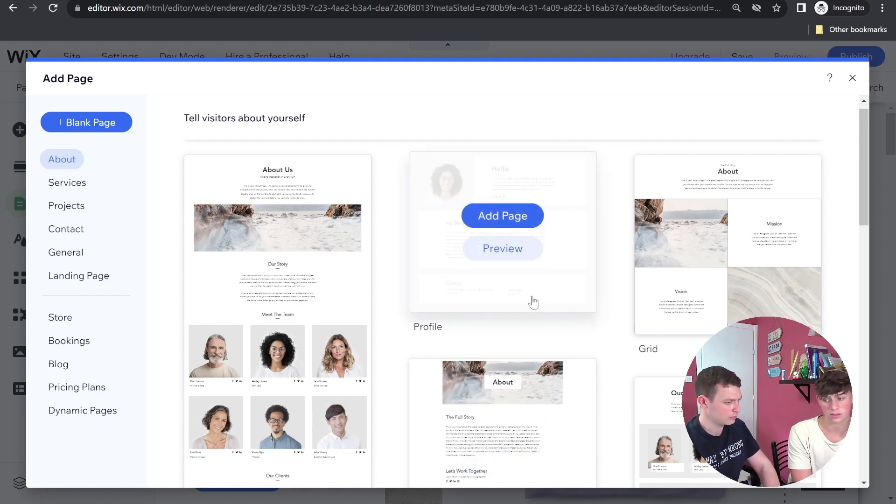
{"action": "left_click", "coordinate": [491, 242]}
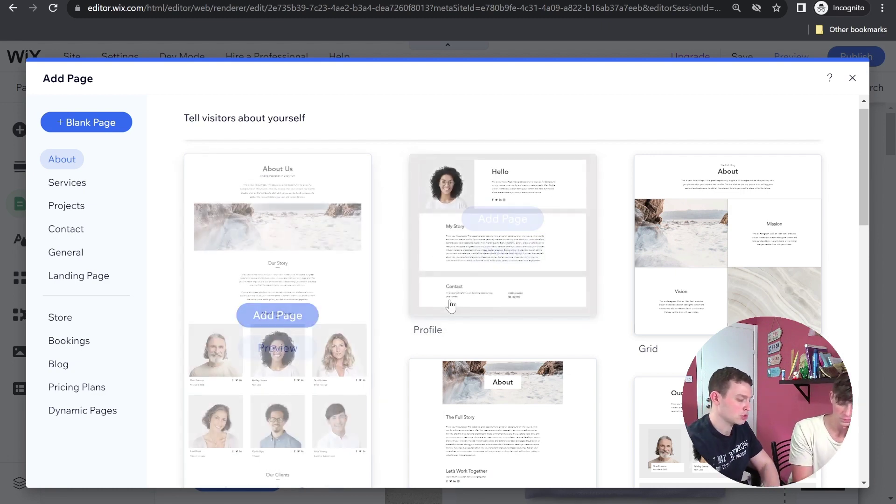
Look through the Landing Page templates, including the Coming soon, Registration, App landing page and Webinar registration layouts
{"action": "left_click", "coordinate": [97, 275]}
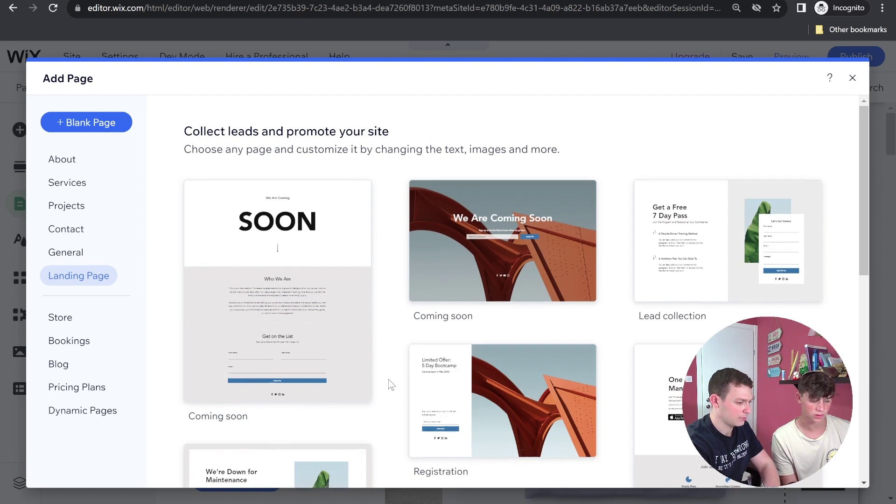
{"action": "scroll", "coordinate": [392, 384], "scroll_direction": "down", "scroll_amount": 1}
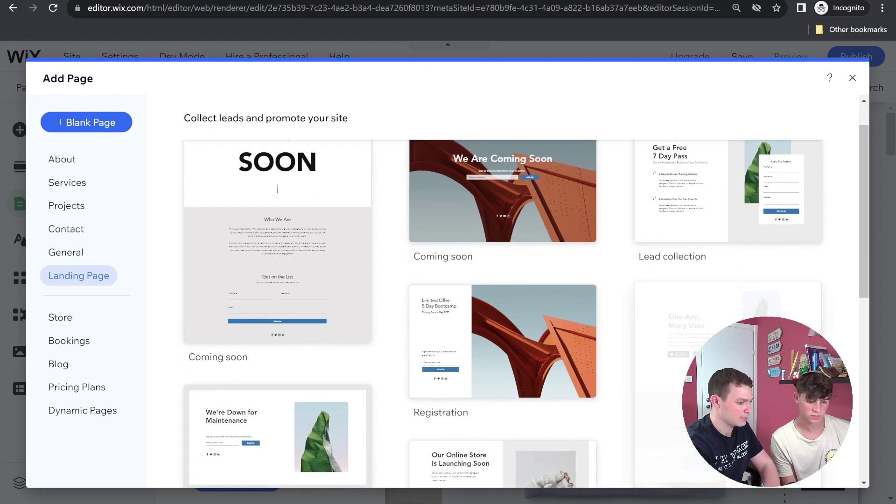
{"action": "scroll", "coordinate": [582, 456], "scroll_direction": "down", "scroll_amount": 2}
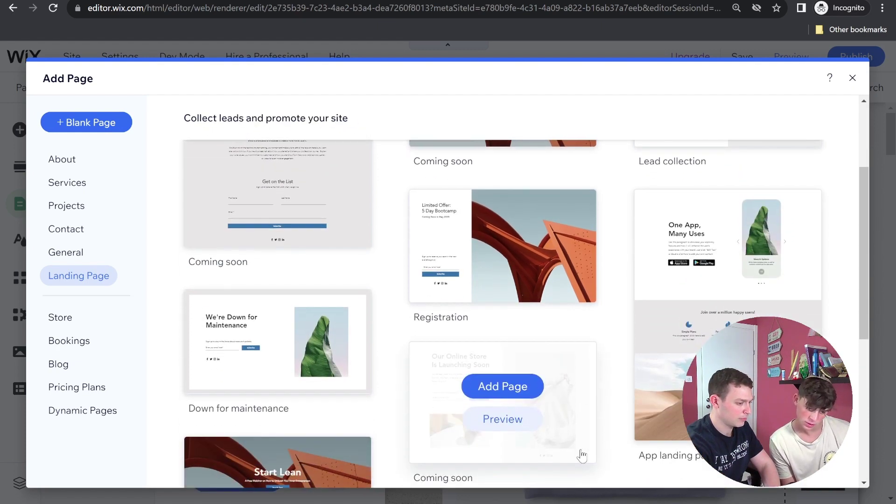
{"action": "scroll", "coordinate": [602, 424], "scroll_direction": "down", "scroll_amount": 2}
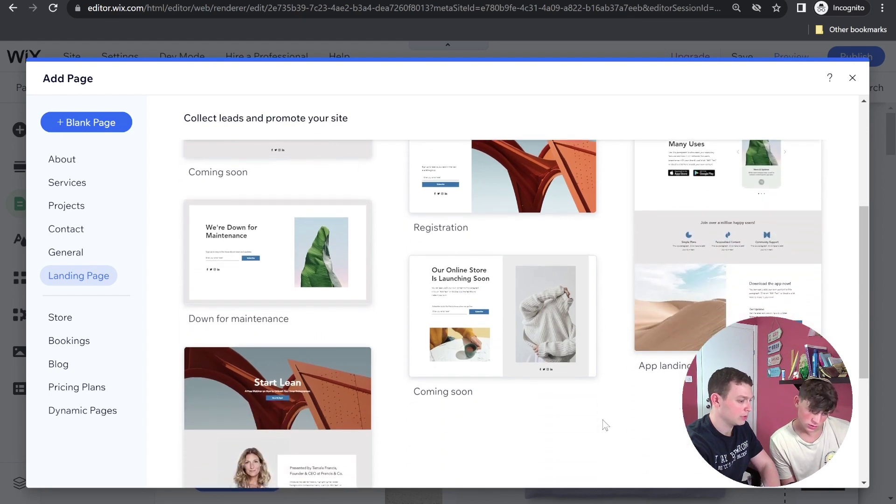
{"action": "scroll", "coordinate": [606, 425], "scroll_direction": "down", "scroll_amount": 3}
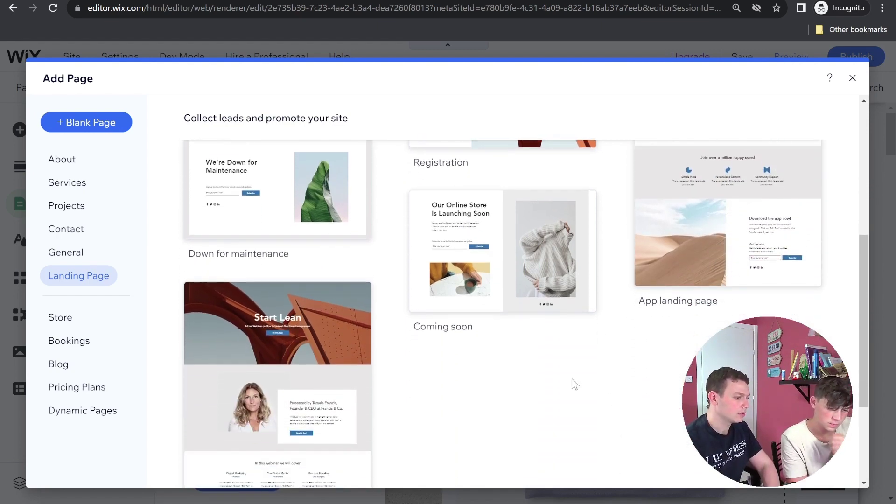
{"action": "scroll", "coordinate": [524, 378], "scroll_direction": "down", "scroll_amount": 2}
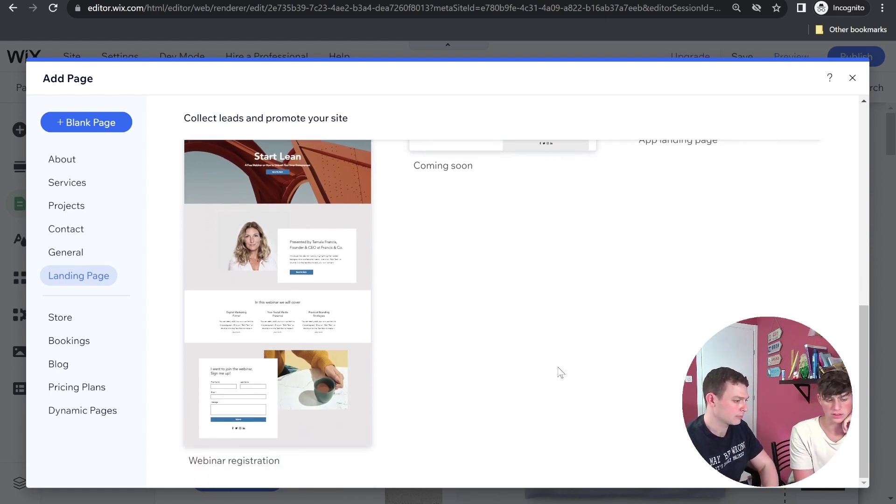
{"action": "scroll", "coordinate": [558, 373], "scroll_direction": "up", "scroll_amount": 3}
{"action": "scroll", "coordinate": [561, 373], "scroll_direction": "up", "scroll_amount": 1}
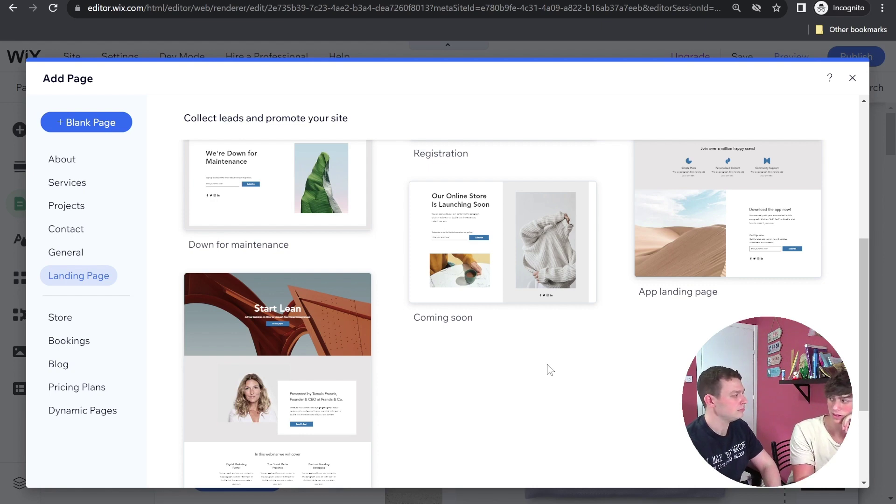
{"action": "scroll", "coordinate": [550, 370], "scroll_direction": "up", "scroll_amount": 3}
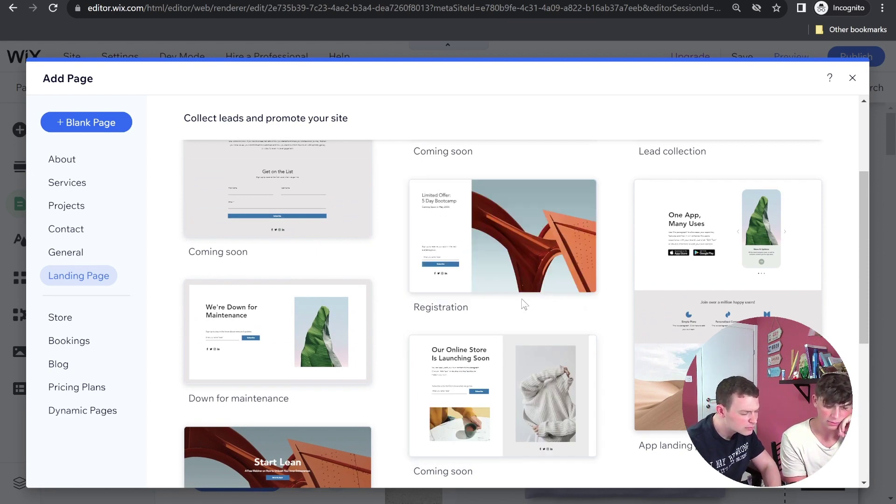
{"action": "mouse_move", "coordinate": [499, 273]}
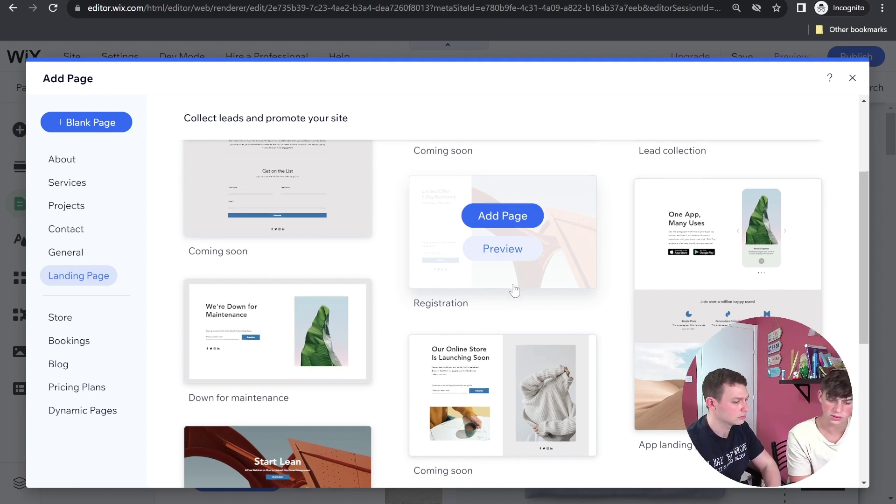
{"action": "scroll", "coordinate": [511, 252], "scroll_direction": "down", "scroll_amount": 3}
{"action": "scroll", "coordinate": [560, 336], "scroll_direction": "down", "scroll_amount": 2}
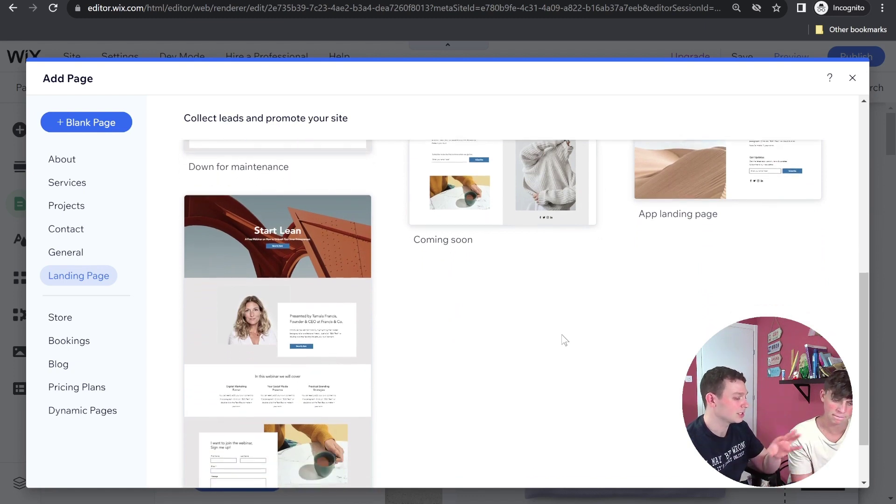
{"action": "scroll", "coordinate": [565, 341], "scroll_direction": "down", "scroll_amount": 2}
{"action": "scroll", "coordinate": [543, 349], "scroll_direction": "down", "scroll_amount": 1}
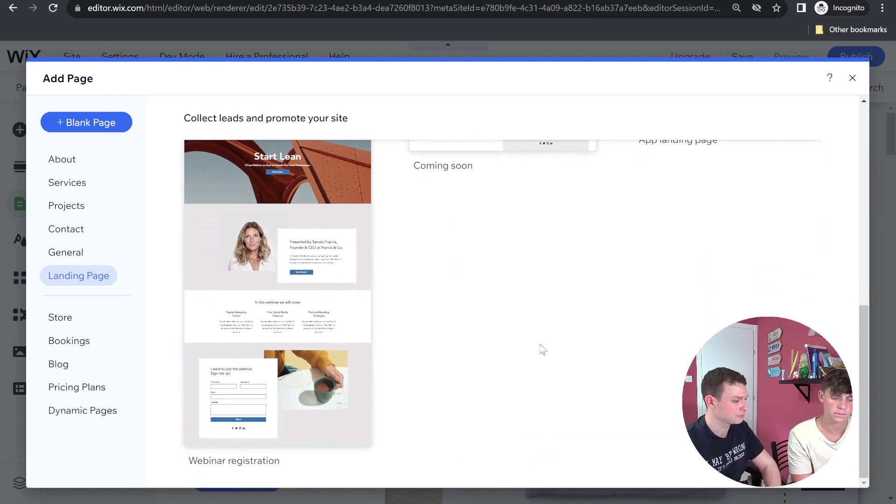
{"action": "scroll", "coordinate": [542, 349], "scroll_direction": "up", "scroll_amount": 4}
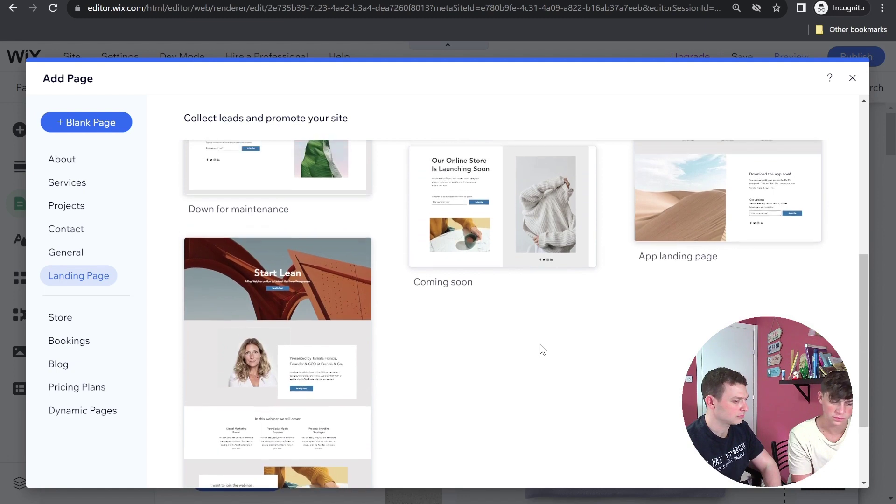
{"action": "scroll", "coordinate": [542, 350], "scroll_direction": "up", "scroll_amount": 4}
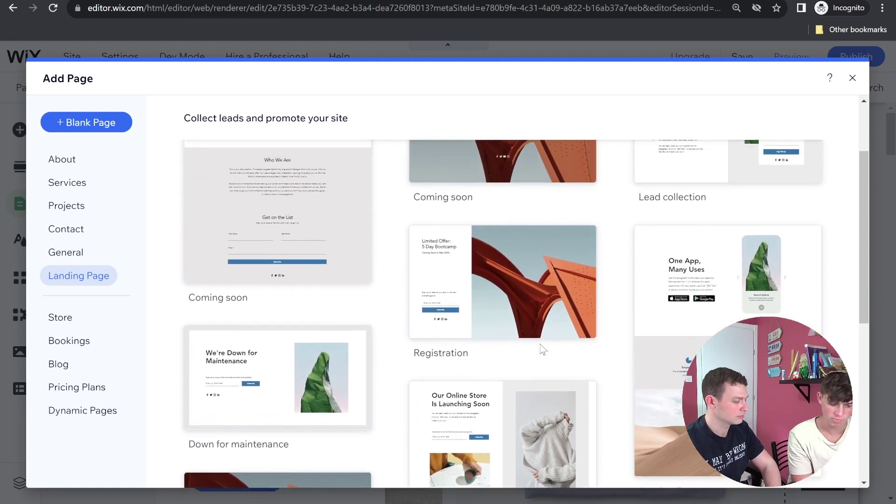
Add the Registration landing page template to the site and save the site on the free Wix.com domain with the address ending "the-fitness-factory"
{"action": "scroll", "coordinate": [543, 349], "scroll_direction": "up", "scroll_amount": 1}
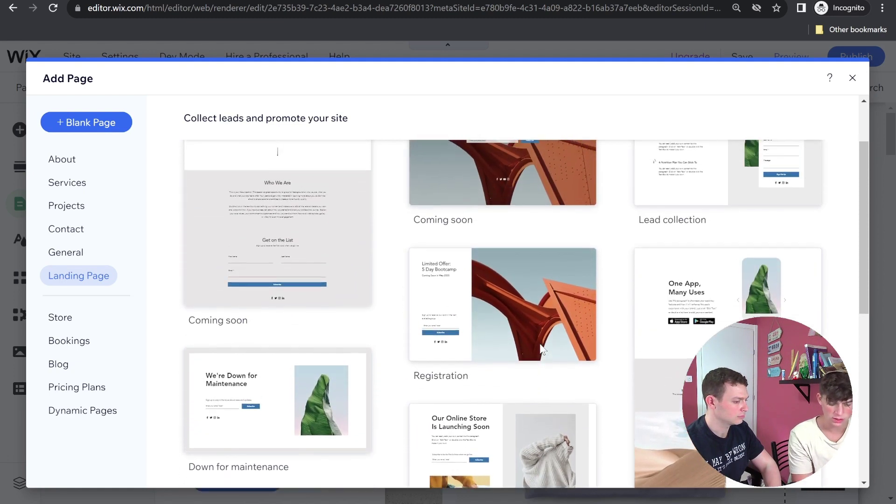
{"action": "mouse_move", "coordinate": [513, 313]}
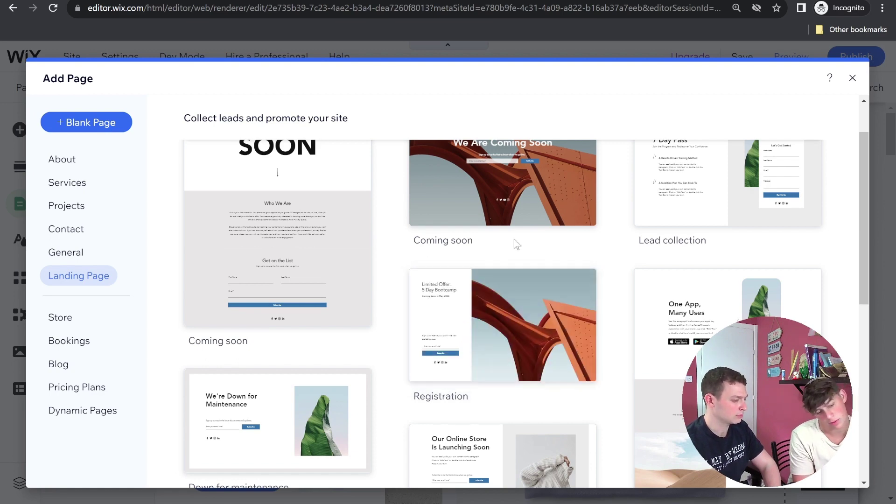
{"action": "scroll", "coordinate": [517, 244], "scroll_direction": "up", "scroll_amount": 1}
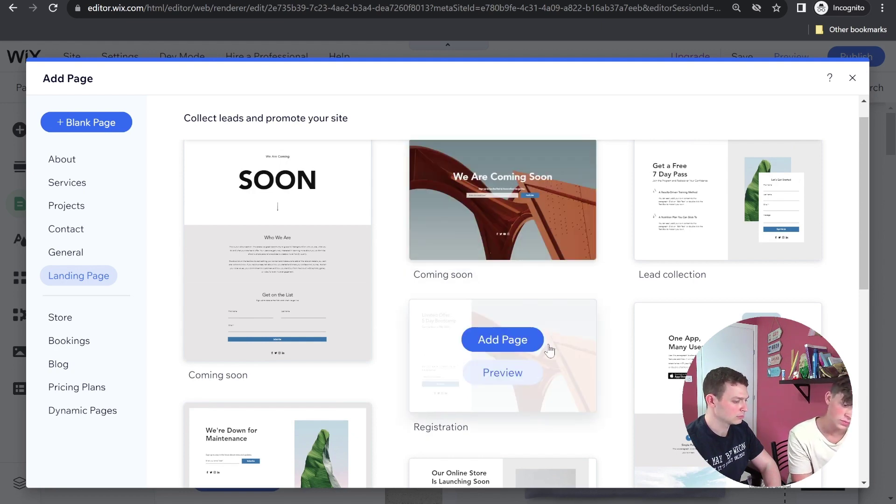
{"action": "left_click", "coordinate": [476, 344]}
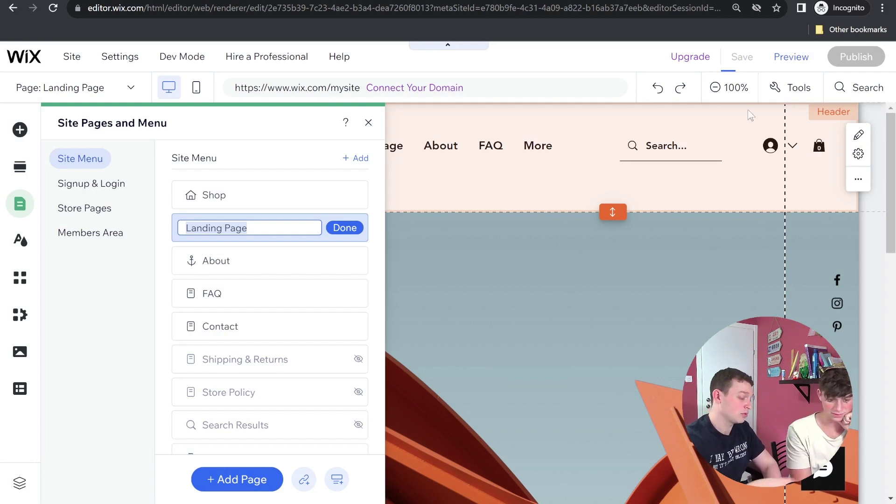
{"action": "key", "text": "ctrl+s"}
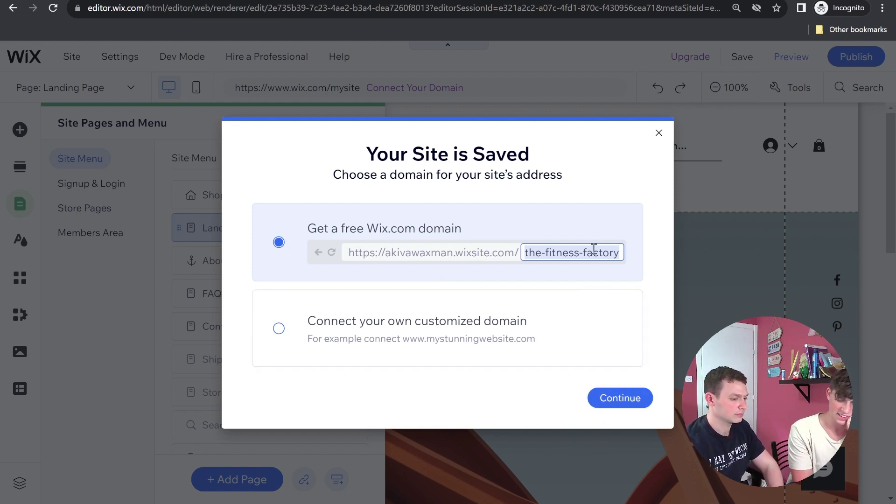
{"action": "left_click", "coordinate": [597, 399]}
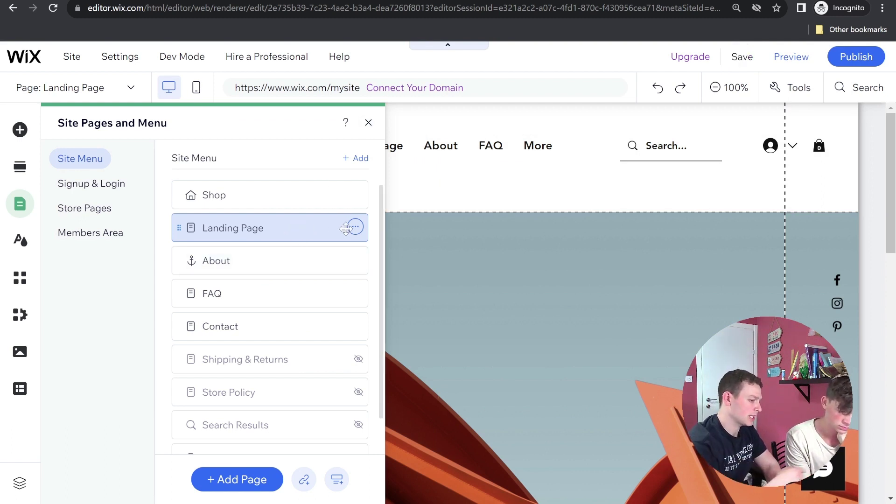
Rename the Landing Page entry in the site menu as "home"
{"action": "double_click", "coordinate": [205, 229]}
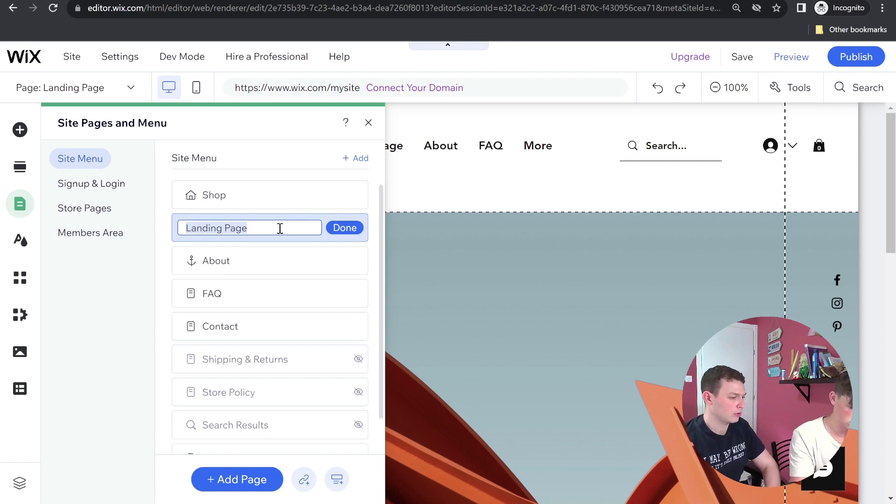
{"action": "key", "text": "BackSpace"}
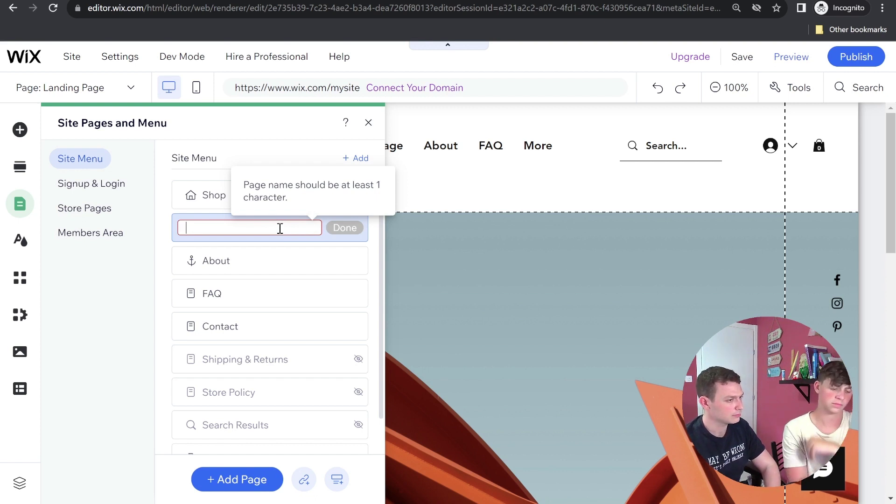
{"action": "type", "text": "hom"}
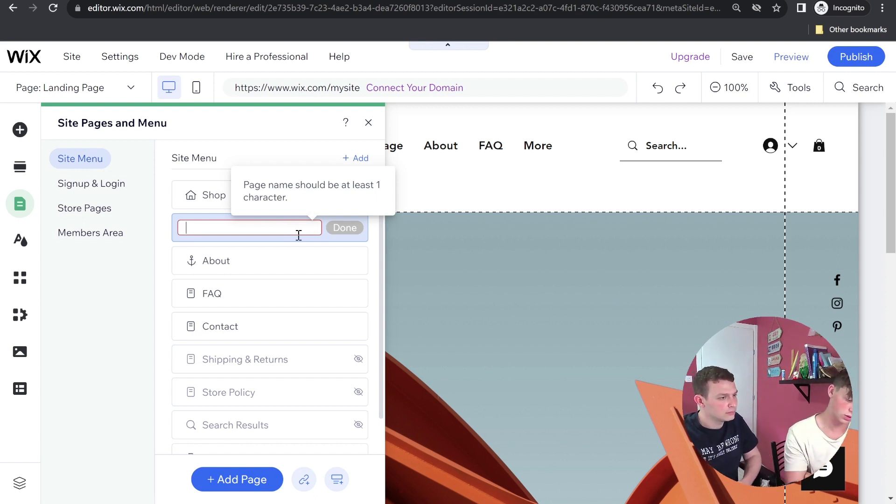
{"action": "type", "text": "e "}
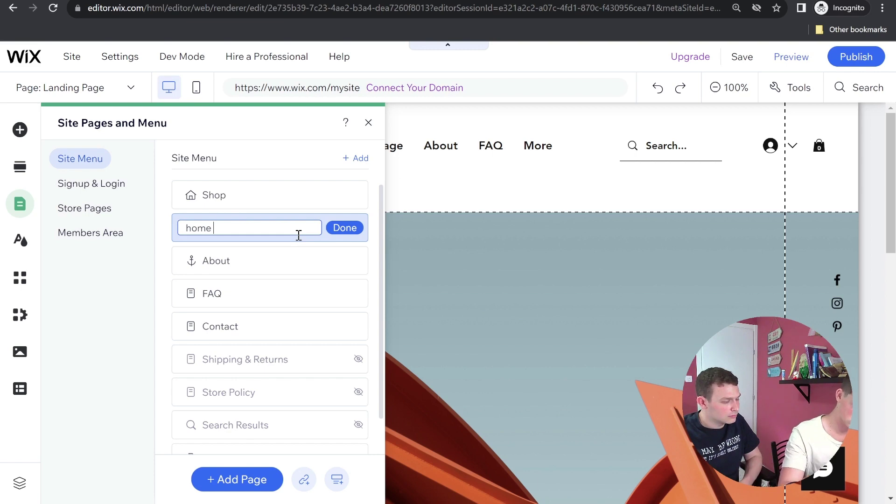
{"action": "type", "text": "pa"}
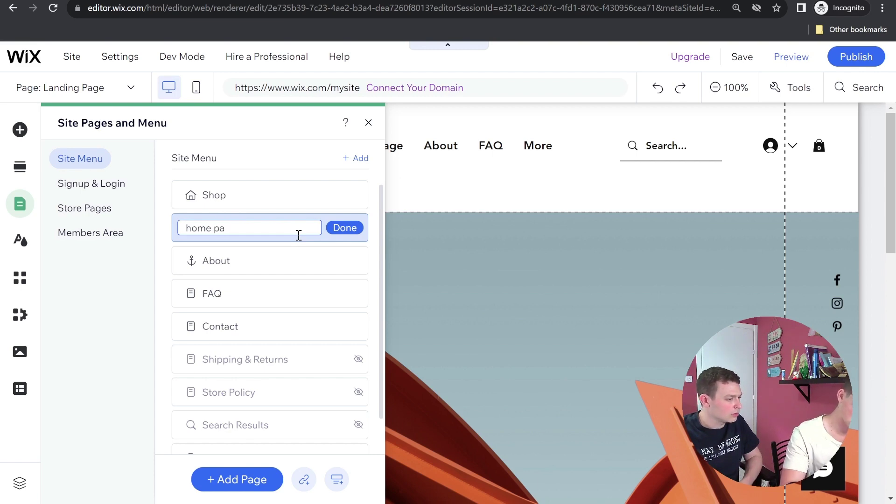
{"action": "key", "text": "BackSpace"}
{"action": "key", "text": "BackSpace"}
{"action": "key", "text": "BackSpace"}
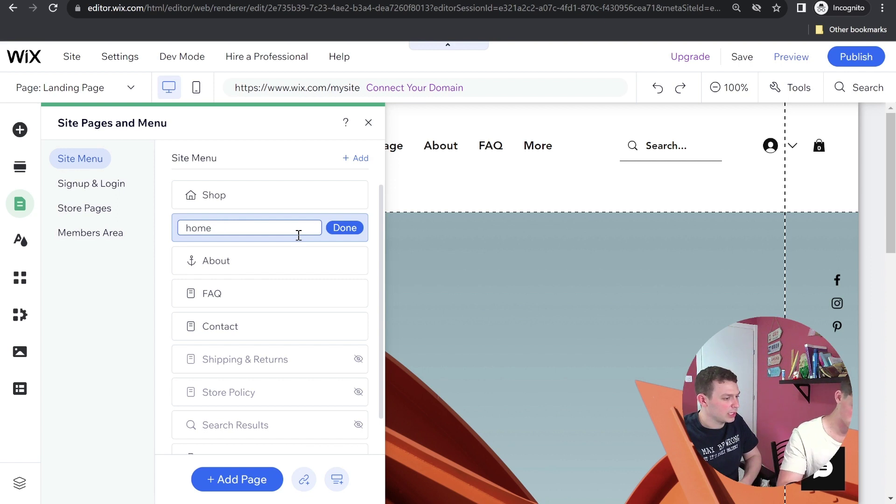
{"action": "left_click", "coordinate": [356, 228]}
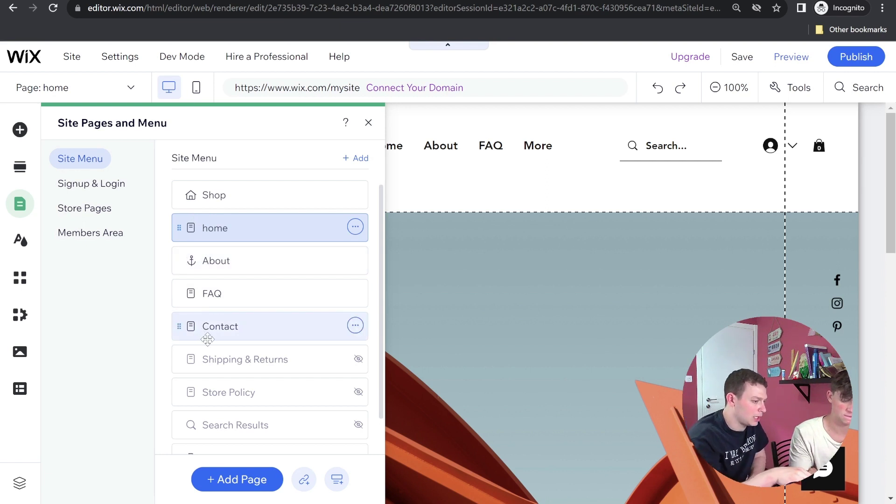
Set the "home" page as the site's homepage and close the site menu's page list
{"action": "left_click", "coordinate": [354, 229]}
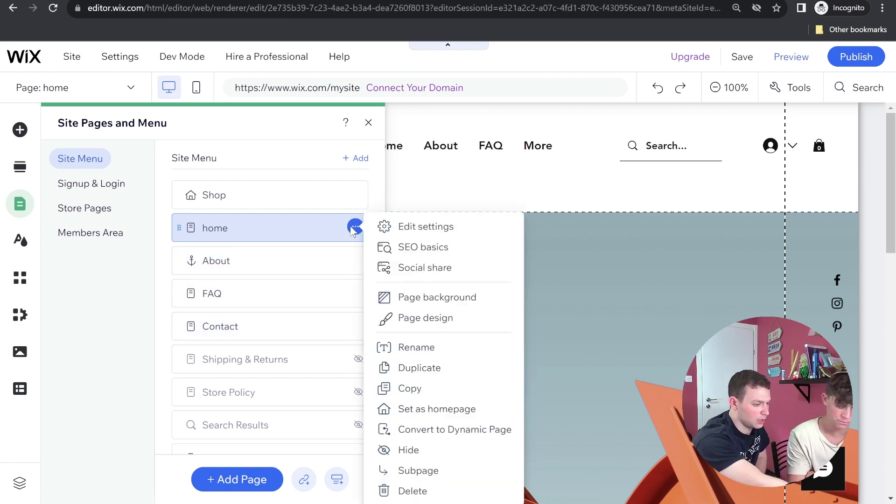
{"action": "left_click", "coordinate": [413, 413]}
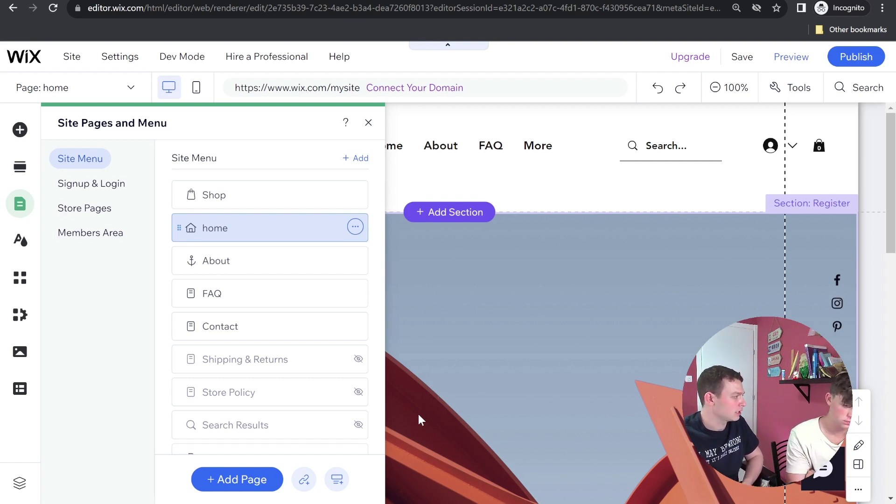
{"action": "left_click", "coordinate": [368, 123]}
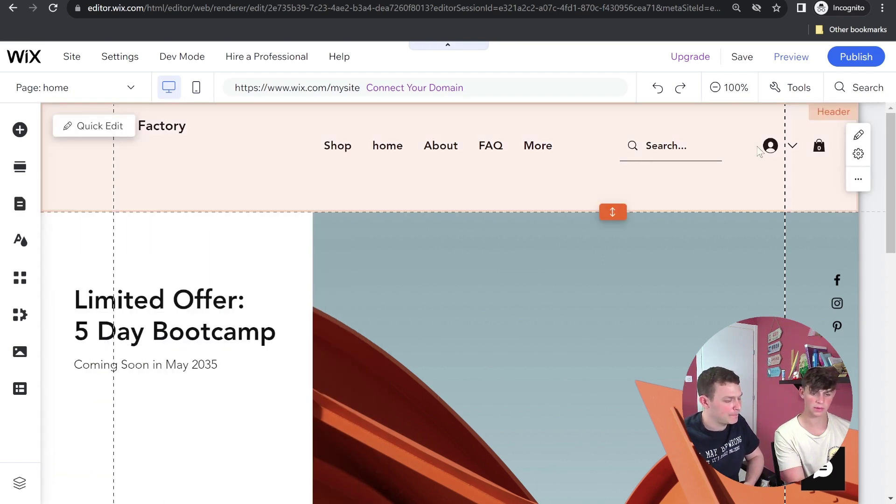
Add the black "Welcome to Our Site" section from the Welcome designs between the home page's Register section and the footer
{"action": "left_click", "coordinate": [715, 90]}
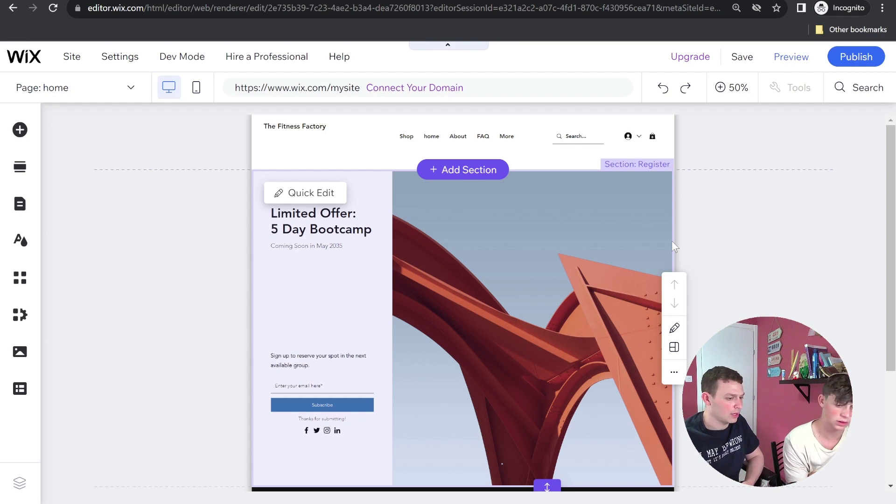
{"action": "scroll", "coordinate": [672, 241], "scroll_direction": "down", "scroll_amount": 2}
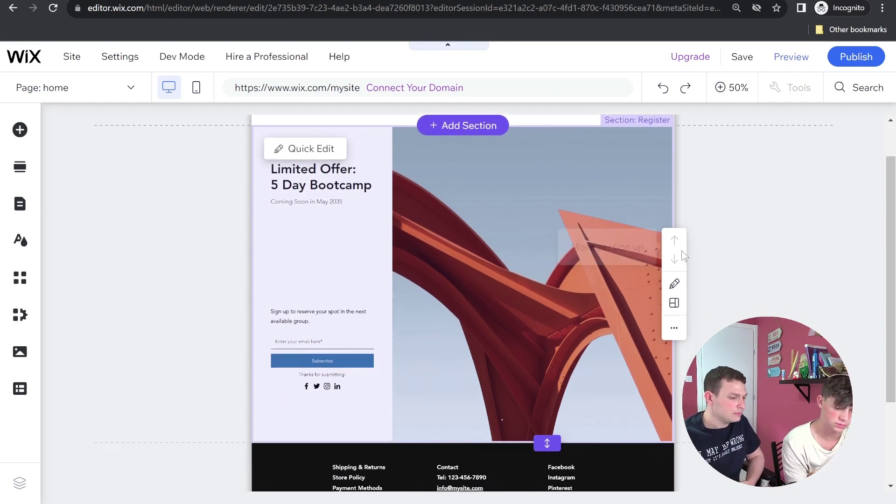
{"action": "scroll", "coordinate": [681, 250], "scroll_direction": "down", "scroll_amount": 5}
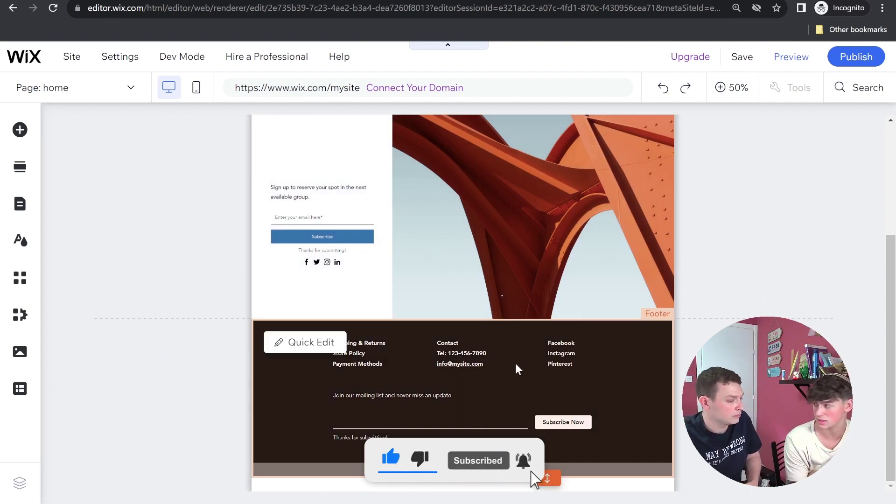
{"action": "scroll", "coordinate": [516, 365], "scroll_direction": "up", "scroll_amount": 3}
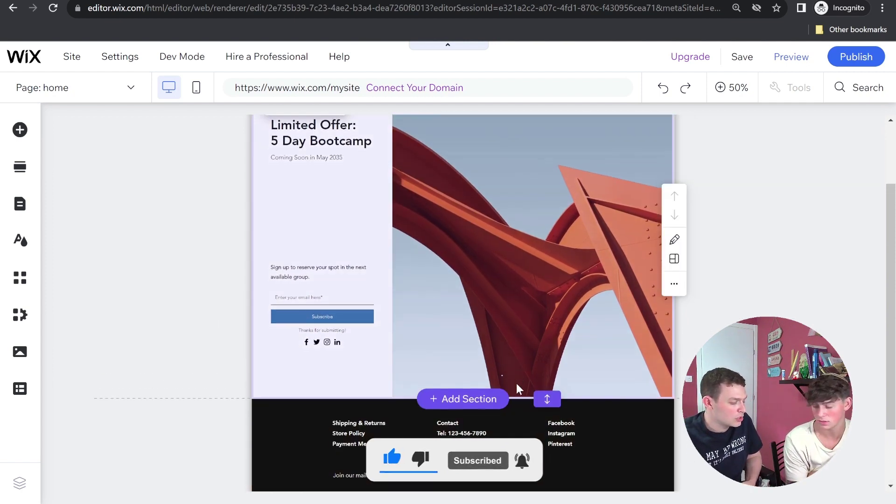
{"action": "scroll", "coordinate": [518, 389], "scroll_direction": "down", "scroll_amount": 3}
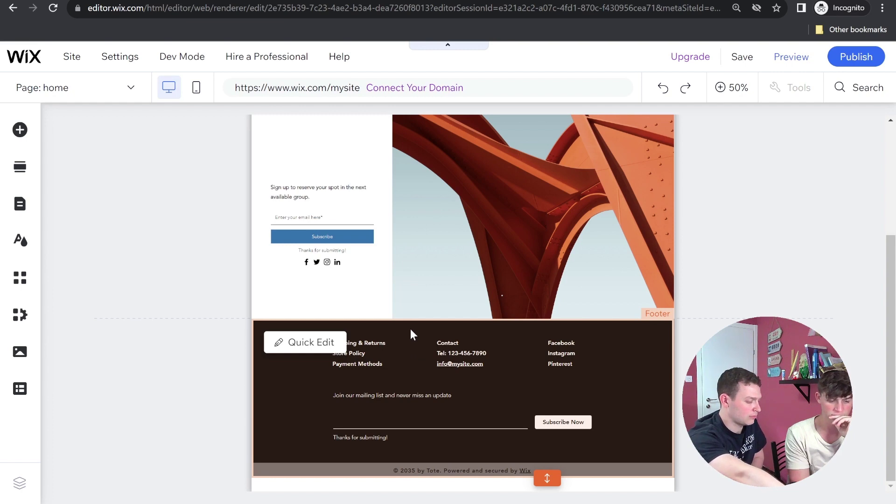
{"action": "mouse_move", "coordinate": [472, 322]}
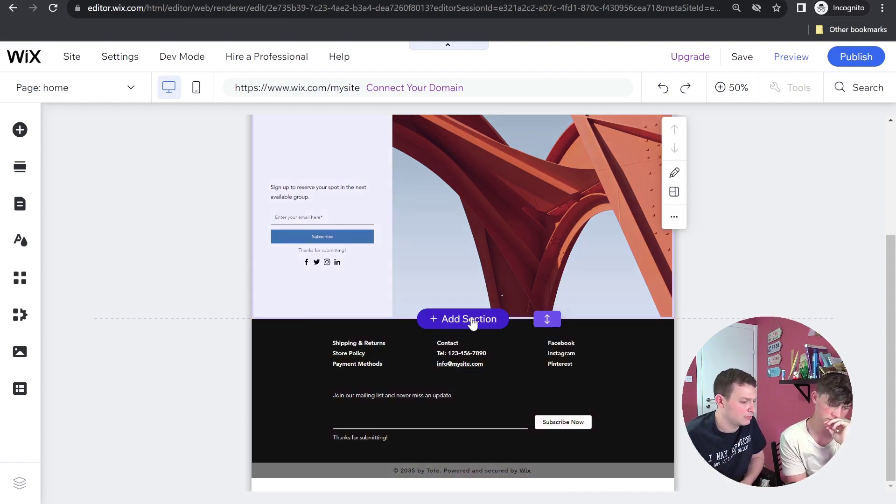
{"action": "left_click", "coordinate": [472, 320]}
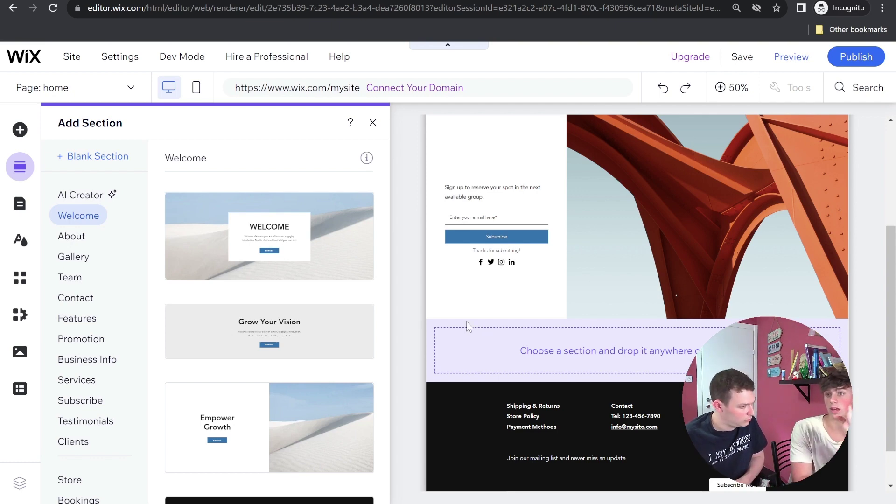
{"action": "left_click", "coordinate": [481, 316]}
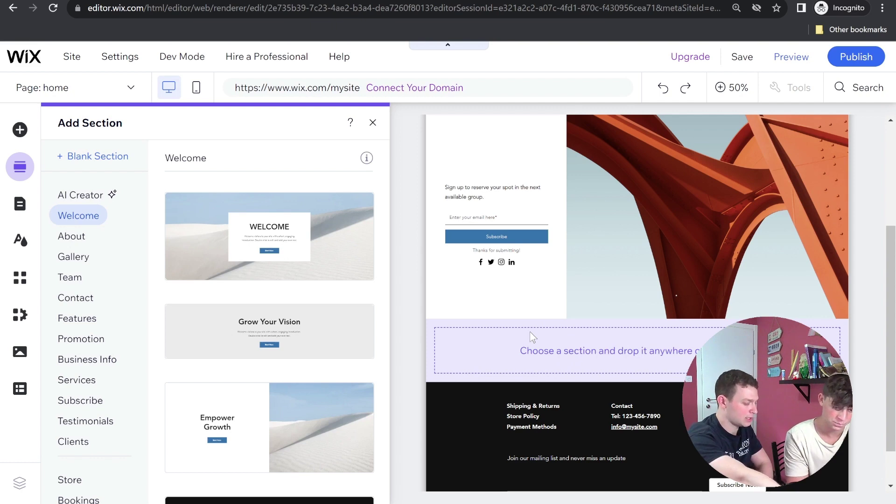
{"action": "scroll", "coordinate": [191, 331], "scroll_direction": "down", "scroll_amount": 1}
{"action": "scroll", "coordinate": [191, 331], "scroll_direction": "down", "scroll_amount": 2}
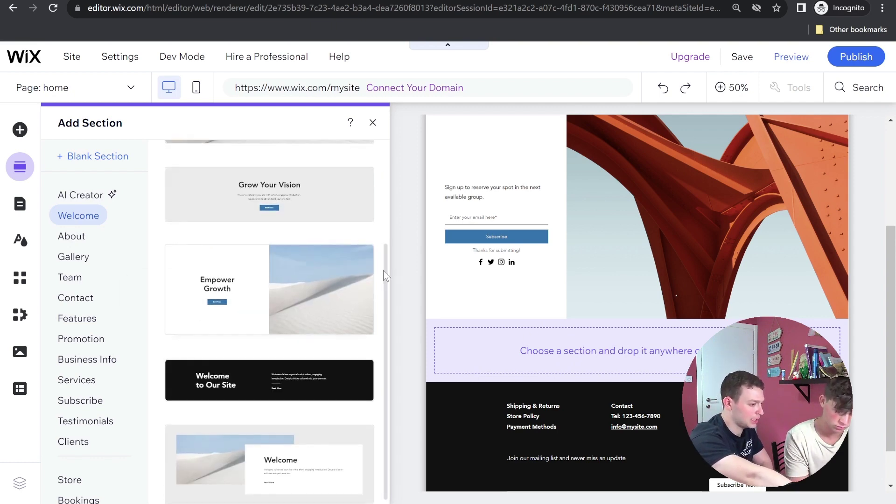
{"action": "left_click", "coordinate": [233, 391]}
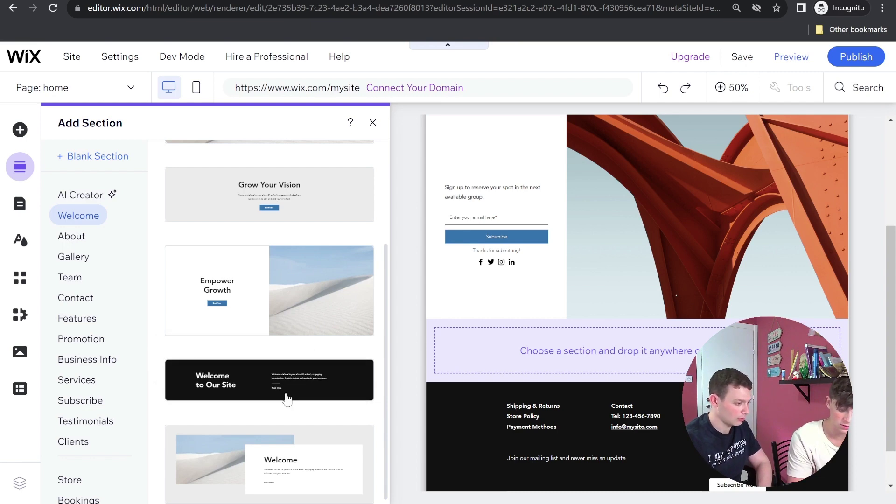
{"action": "left_click_drag", "start_coordinate": [257, 386], "coordinate": [659, 380]}
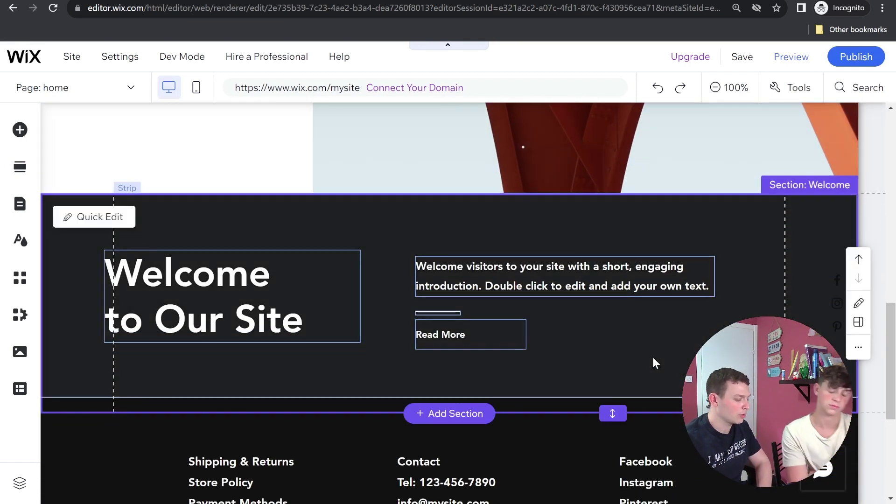
{"action": "left_click", "coordinate": [653, 362]}
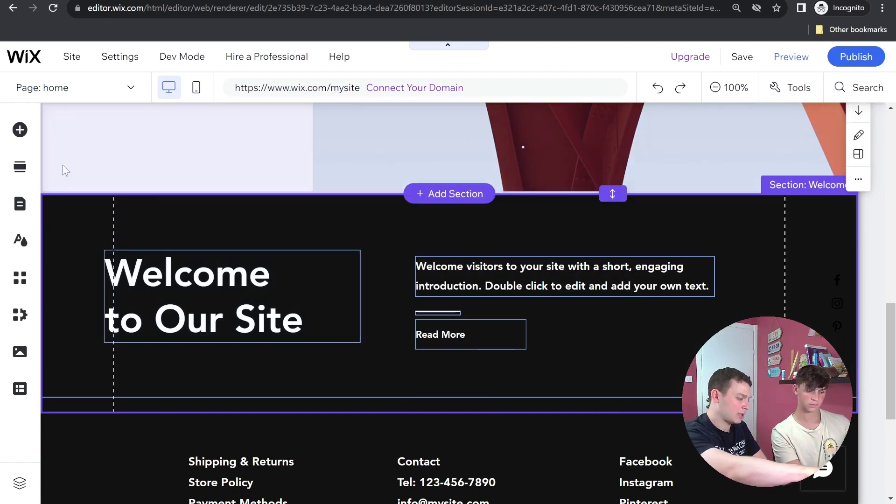
Look through the Button and Decorative elements that can be added to the home page
{"action": "left_click", "coordinate": [17, 131]}
{"action": "left_click", "coordinate": [66, 191]}
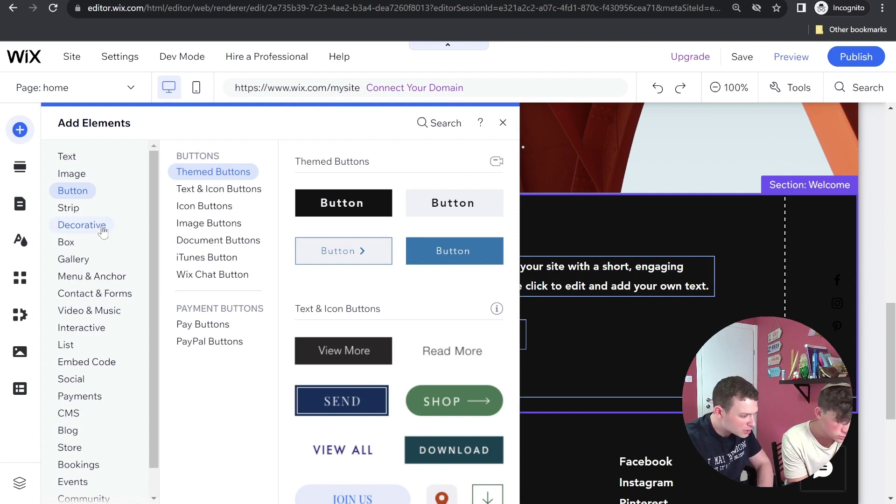
{"action": "left_click", "coordinate": [102, 224]}
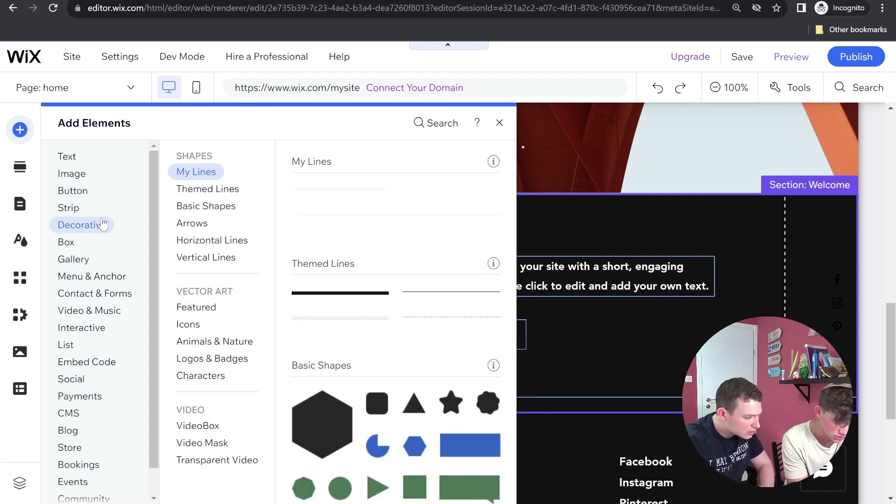
{"action": "scroll", "coordinate": [100, 231], "scroll_direction": "down", "scroll_amount": 1}
{"action": "scroll", "coordinate": [103, 213], "scroll_direction": "up", "scroll_amount": 1}
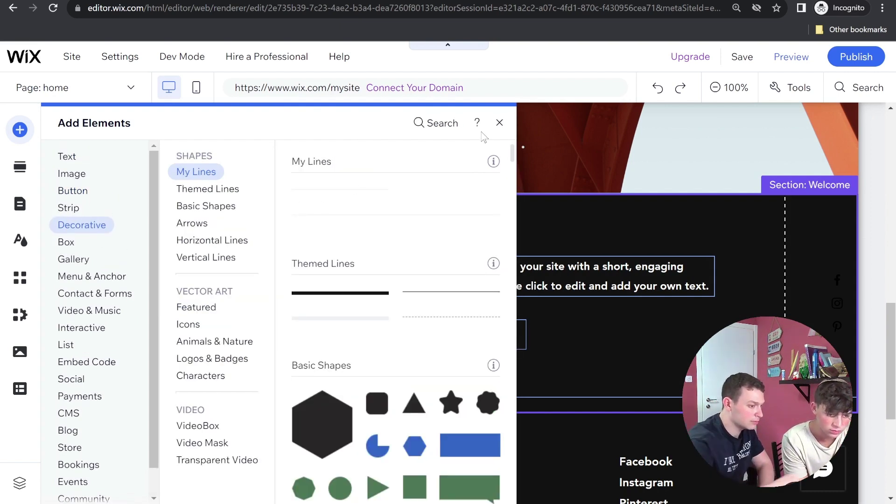
Search the editor for "forms" and bring up the Job Application Form designs
{"action": "left_click", "coordinate": [424, 129]}
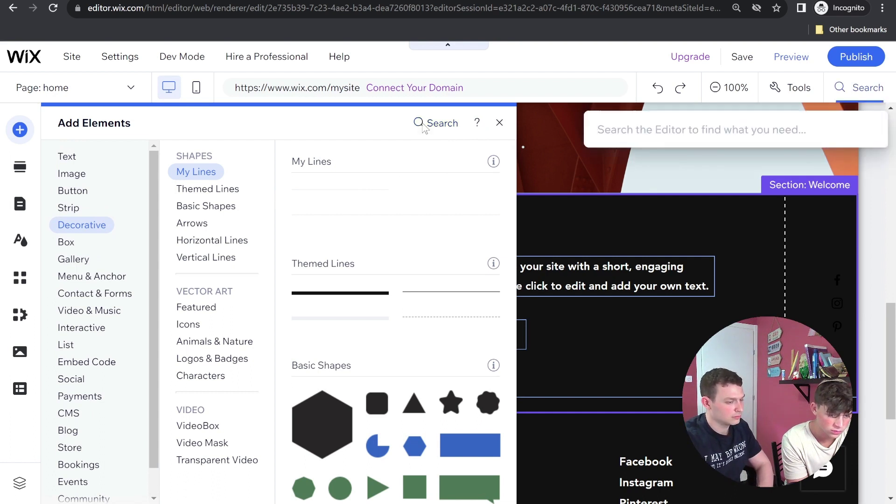
{"action": "type", "text": "f"}
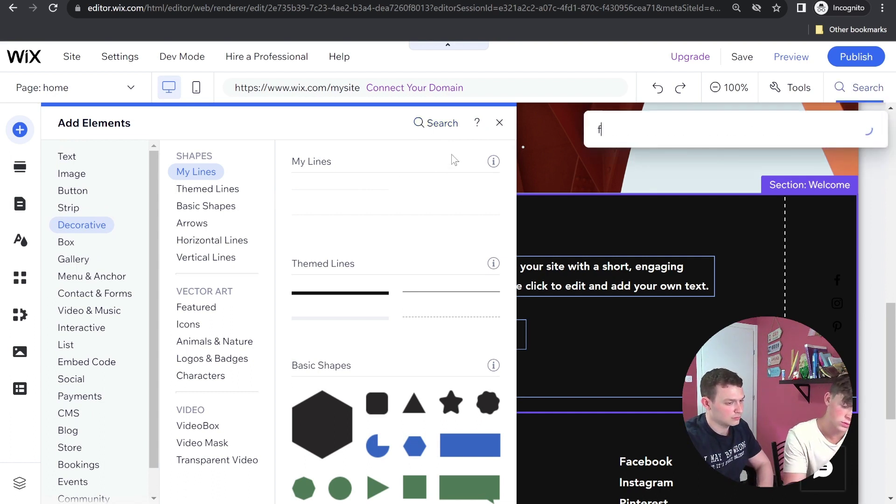
{"action": "type", "text": "orms"}
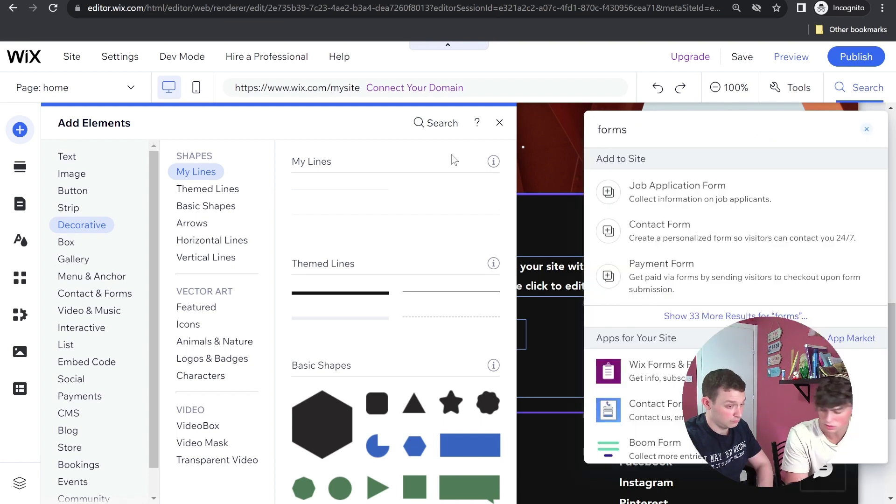
{"action": "left_click", "coordinate": [600, 193]}
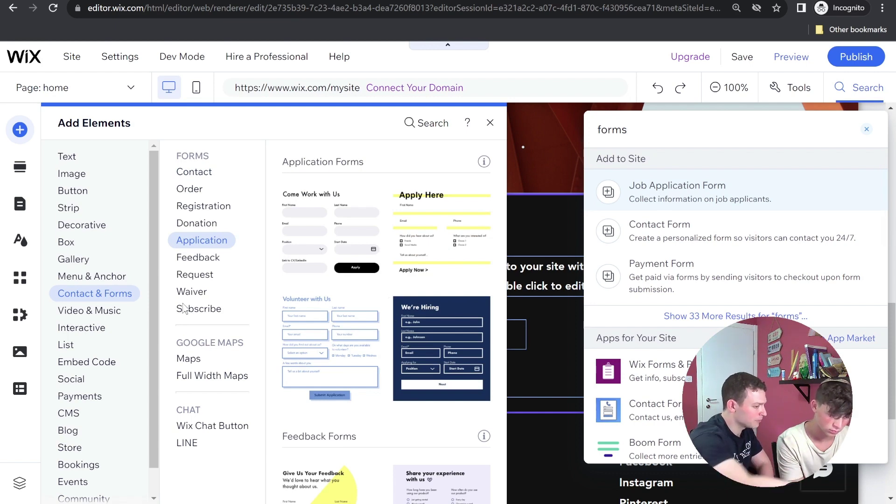
Close the editor search results and look through the Subscribe form designs that can be added to the home page
{"action": "key", "text": "Escape"}
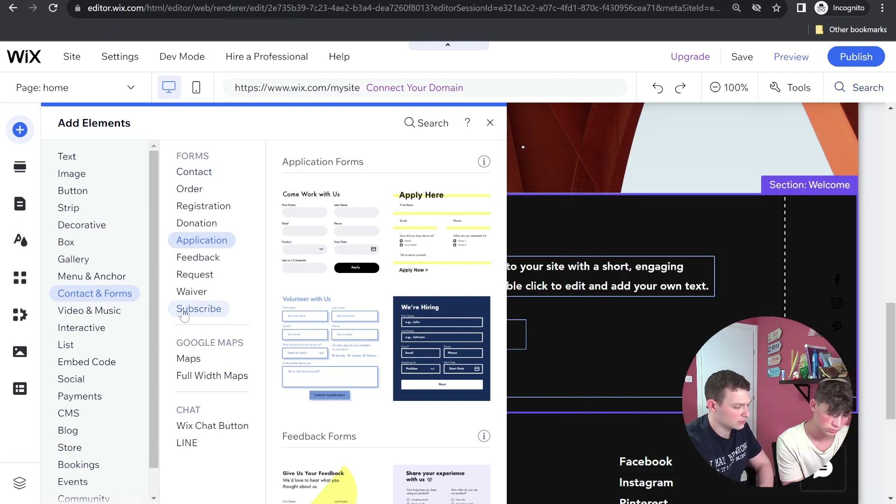
{"action": "left_click", "coordinate": [185, 315]}
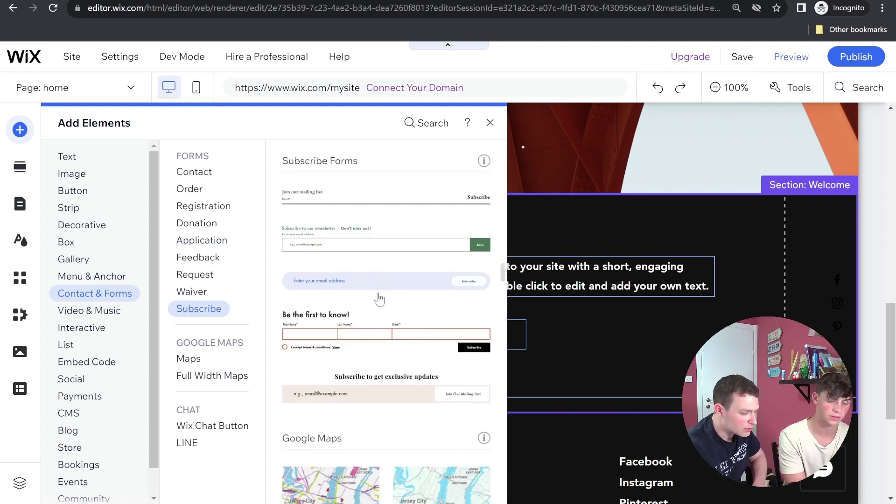
{"action": "scroll", "coordinate": [389, 299], "scroll_direction": "down", "scroll_amount": 1}
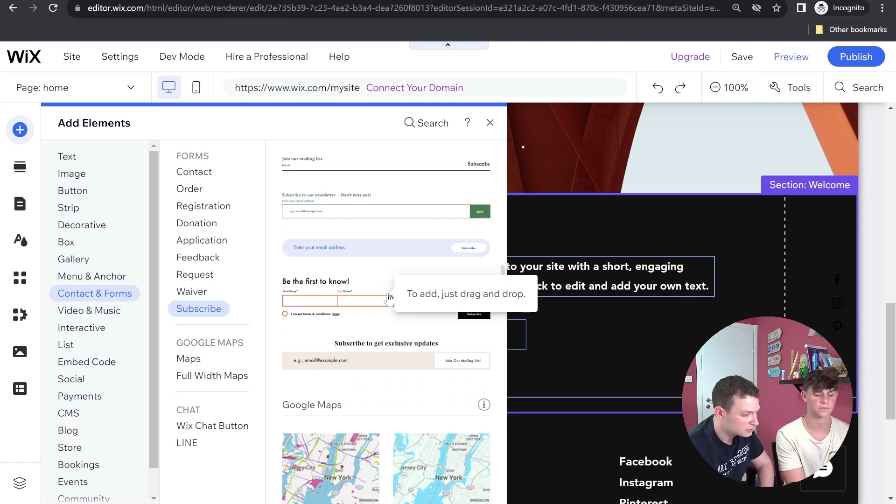
{"action": "scroll", "coordinate": [390, 298], "scroll_direction": "down", "scroll_amount": 1}
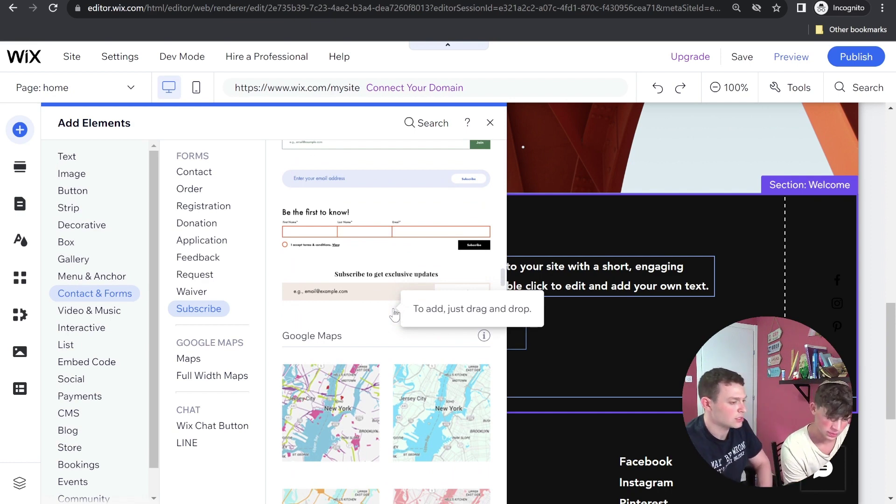
{"action": "scroll", "coordinate": [395, 314], "scroll_direction": "up", "scroll_amount": 1}
{"action": "scroll", "coordinate": [394, 314], "scroll_direction": "up", "scroll_amount": 2}
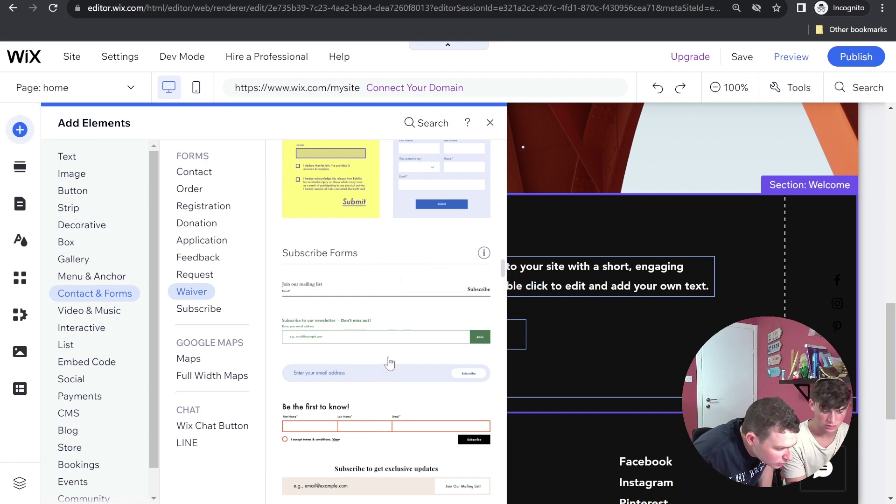
{"action": "scroll", "coordinate": [387, 363], "scroll_direction": "down", "scroll_amount": 1}
{"action": "scroll", "coordinate": [388, 363], "scroll_direction": "down", "scroll_amount": 1}
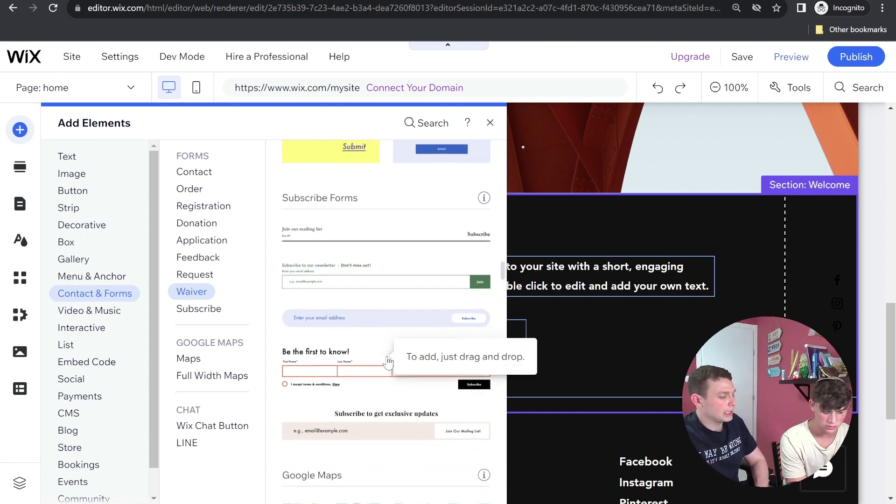
{"action": "scroll", "coordinate": [378, 352], "scroll_direction": "down", "scroll_amount": 2}
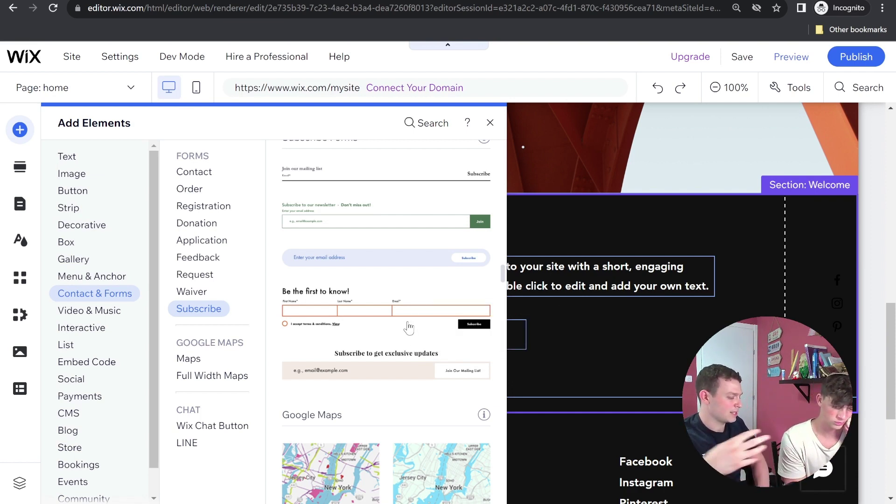
{"action": "scroll", "coordinate": [409, 323], "scroll_direction": "up", "scroll_amount": 1}
{"action": "scroll", "coordinate": [409, 322], "scroll_direction": "up", "scroll_amount": 1}
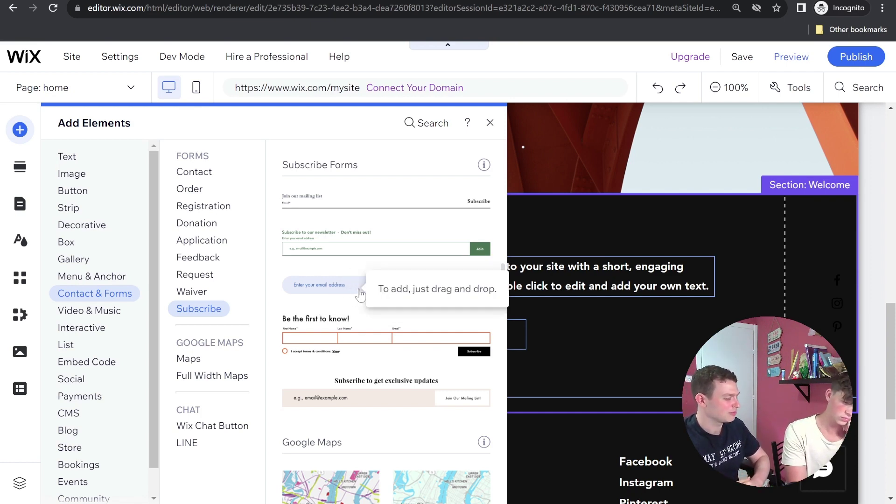
Add the pale-blue rounded email subscribe form to the Welcome section, make it slightly smaller and move it above the intro text
{"action": "left_click_drag", "start_coordinate": [360, 294], "coordinate": [354, 287]}
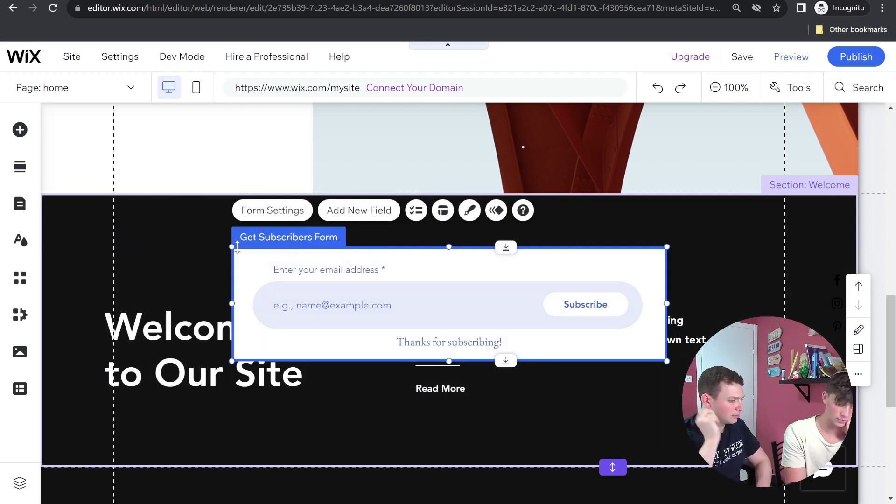
{"action": "left_click_drag", "start_coordinate": [232, 243], "coordinate": [289, 268]}
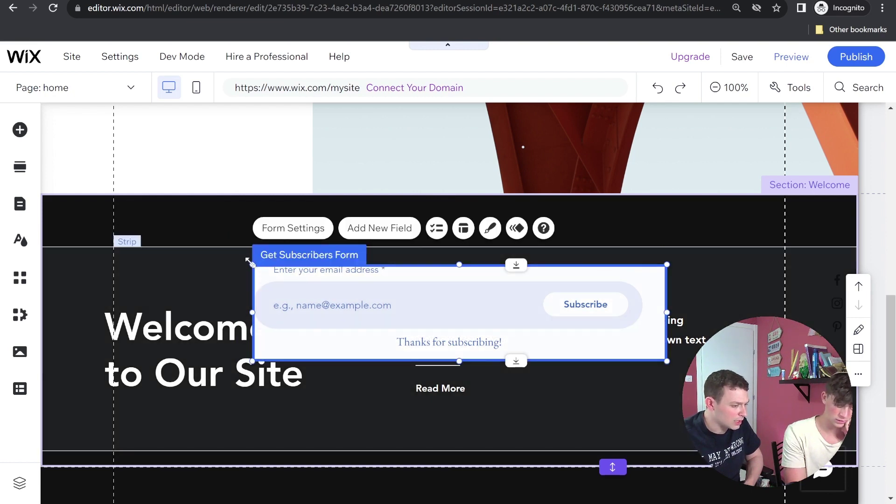
{"action": "left_click_drag", "start_coordinate": [249, 263], "coordinate": [262, 290]}
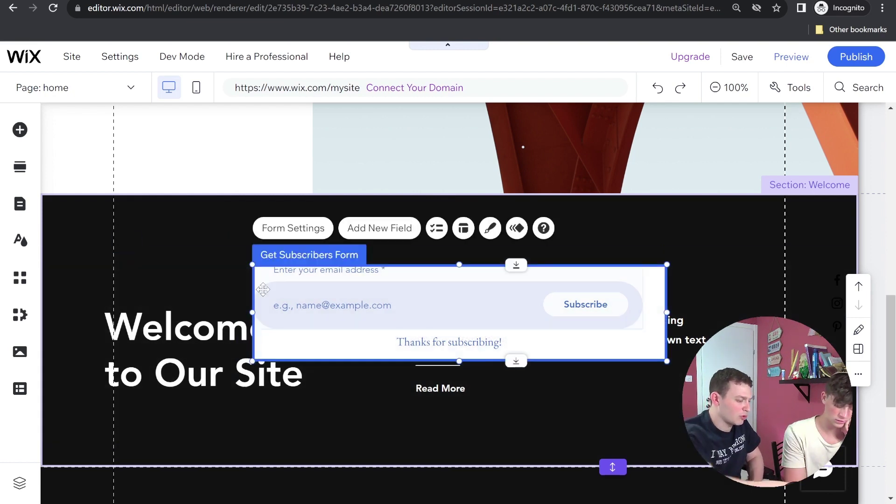
{"action": "left_click_drag", "start_coordinate": [439, 318], "coordinate": [543, 243]}
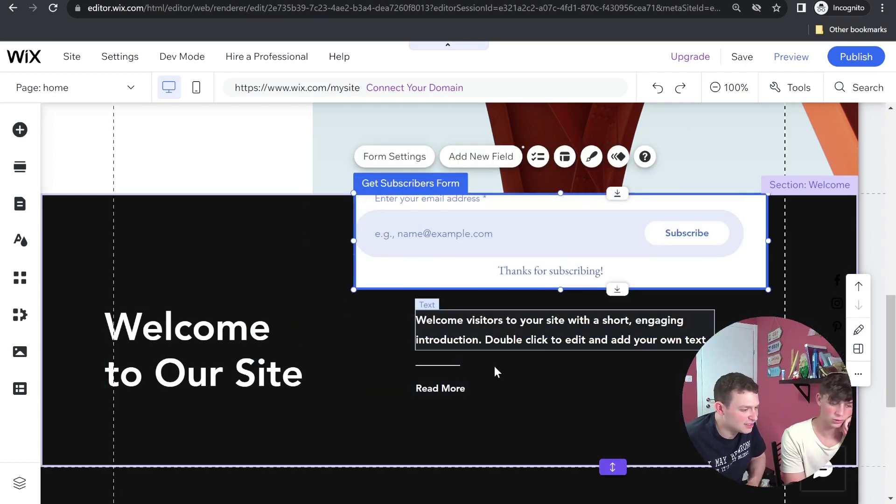
Delete the intro text, the Read More button and the short line from the Welcome section's second column
{"action": "left_click", "coordinate": [506, 321]}
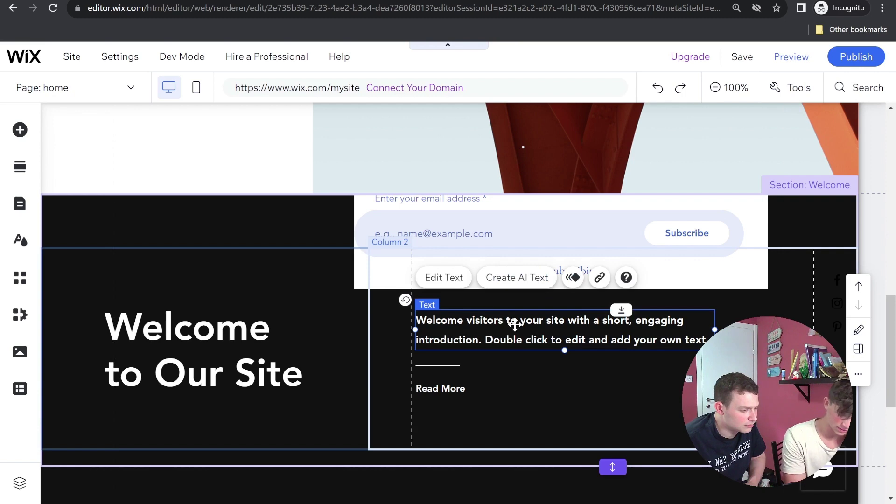
{"action": "key", "text": "Delete"}
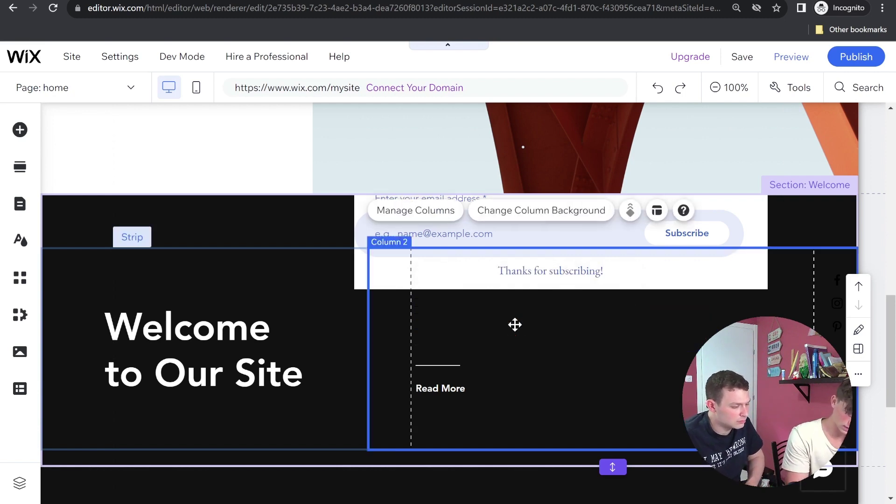
{"action": "left_click", "coordinate": [463, 397]}
{"action": "key", "text": "Delete"}
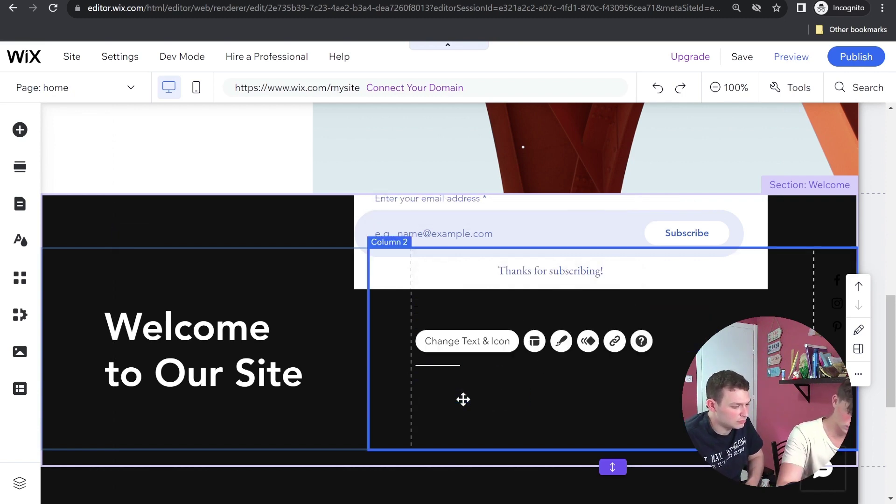
{"action": "left_click", "coordinate": [451, 365]}
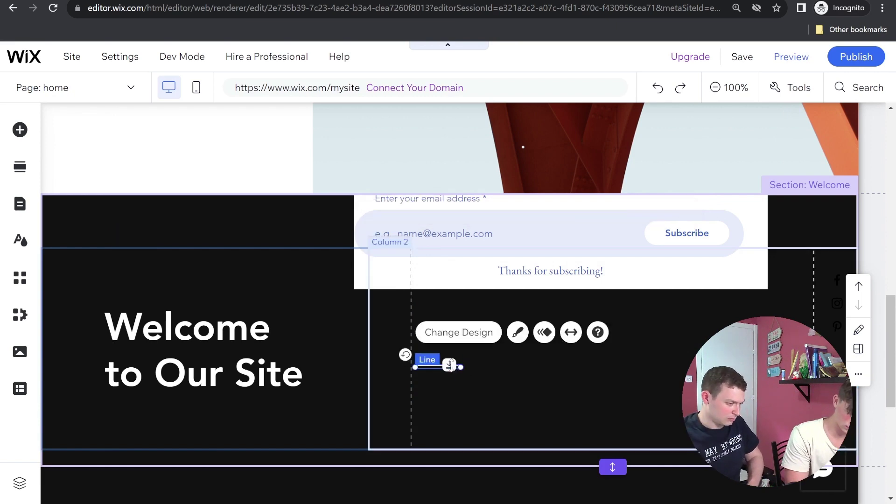
{"action": "key", "text": "Delete"}
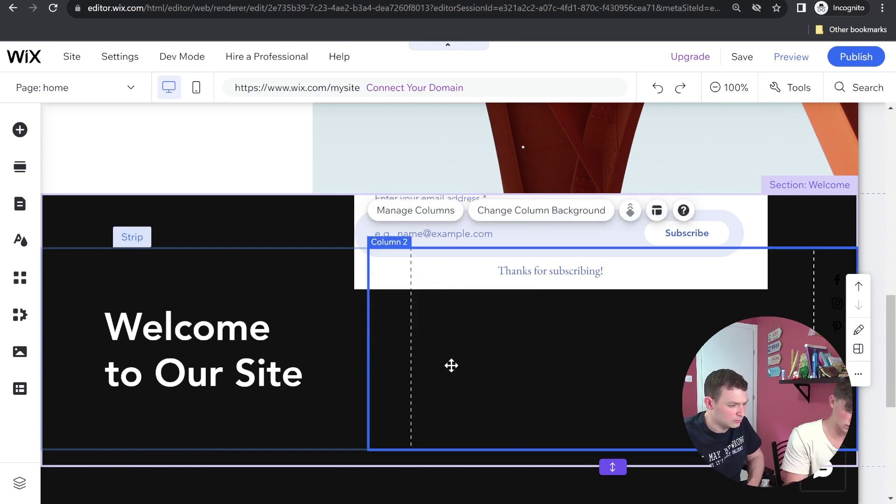
Move the subscribe form beside the "Welcome to Our Site" heading and reposition the strip containing them within the Welcome section
{"action": "left_click_drag", "start_coordinate": [466, 272], "coordinate": [493, 315]}
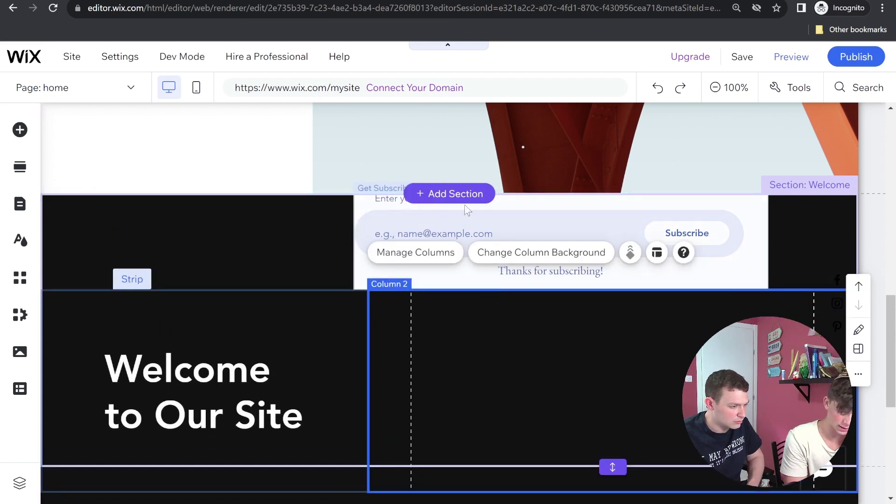
{"action": "left_click_drag", "start_coordinate": [761, 235], "coordinate": [767, 387]}
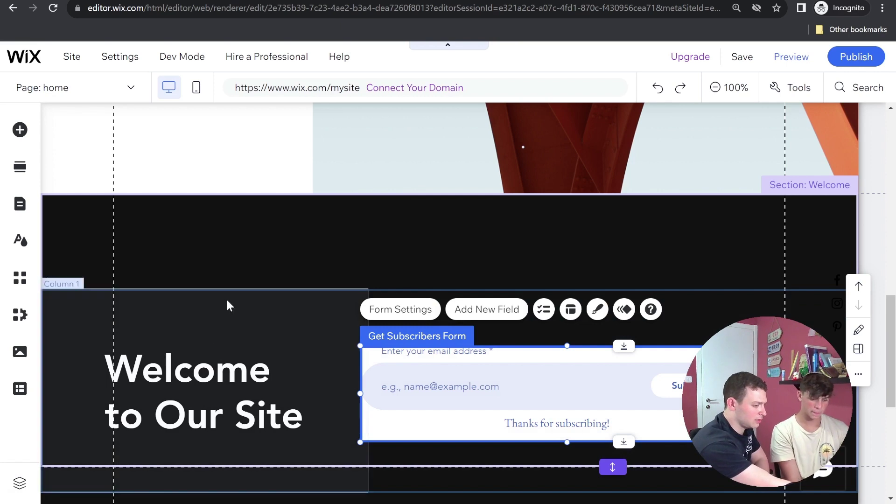
{"action": "left_click", "coordinate": [351, 239]}
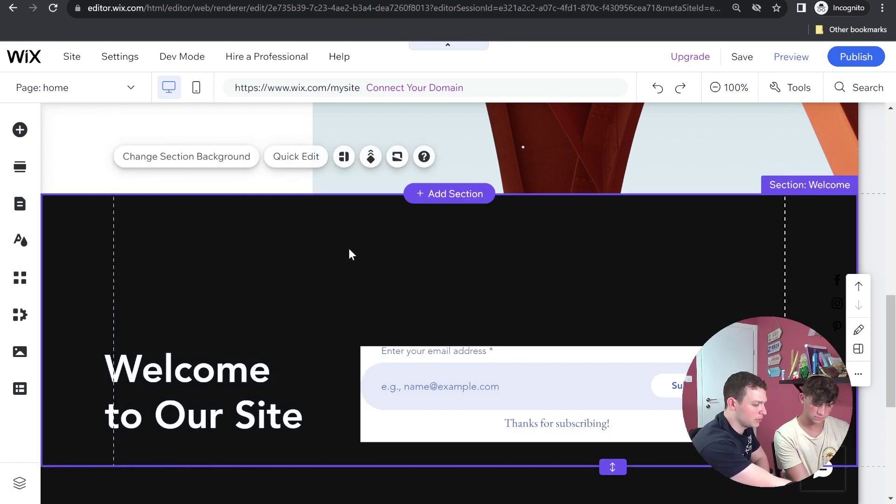
{"action": "left_click_drag", "start_coordinate": [288, 333], "coordinate": [316, 290]}
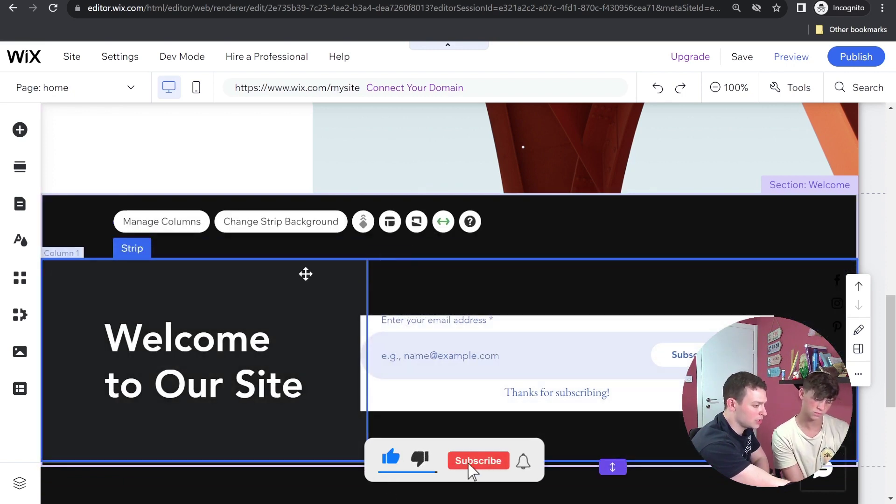
{"action": "left_click", "coordinate": [305, 273]}
{"action": "left_click", "coordinate": [490, 293]}
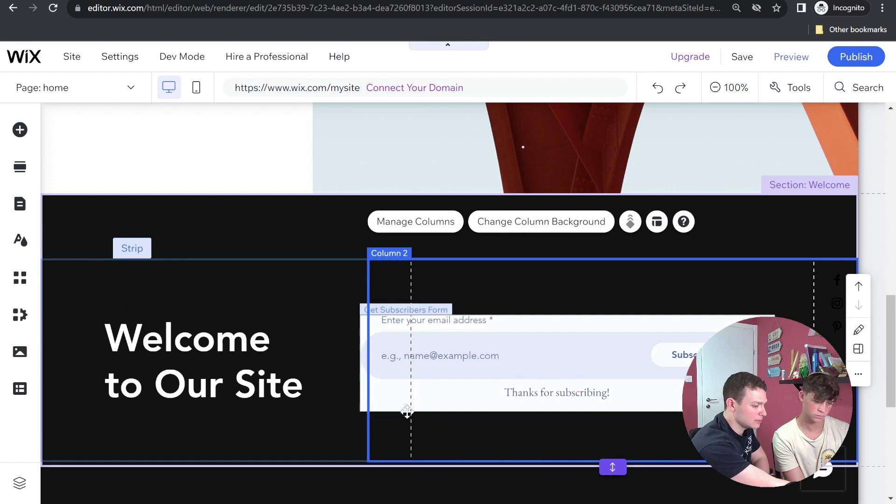
Review the home page layout, comparing the header, the Register section with its sign-up form and the Welcome section
{"action": "scroll", "coordinate": [473, 398], "scroll_direction": "down", "scroll_amount": 1}
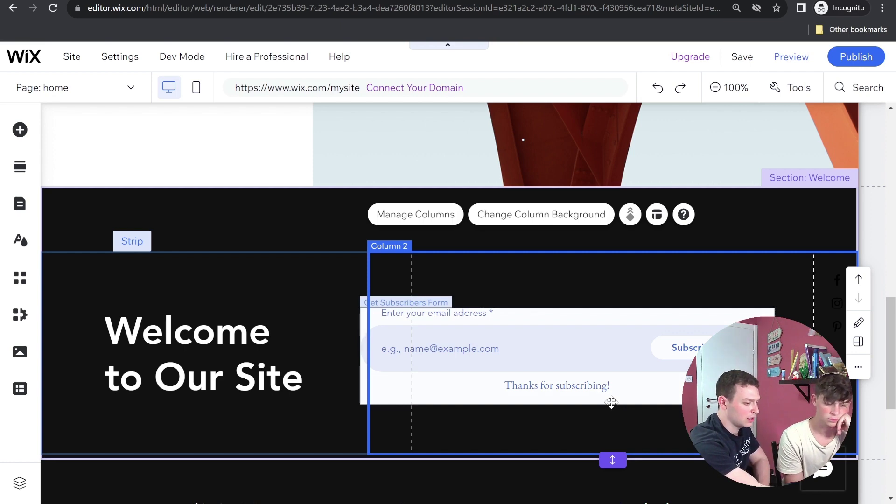
{"action": "scroll", "coordinate": [327, 201], "scroll_direction": "up", "scroll_amount": 5}
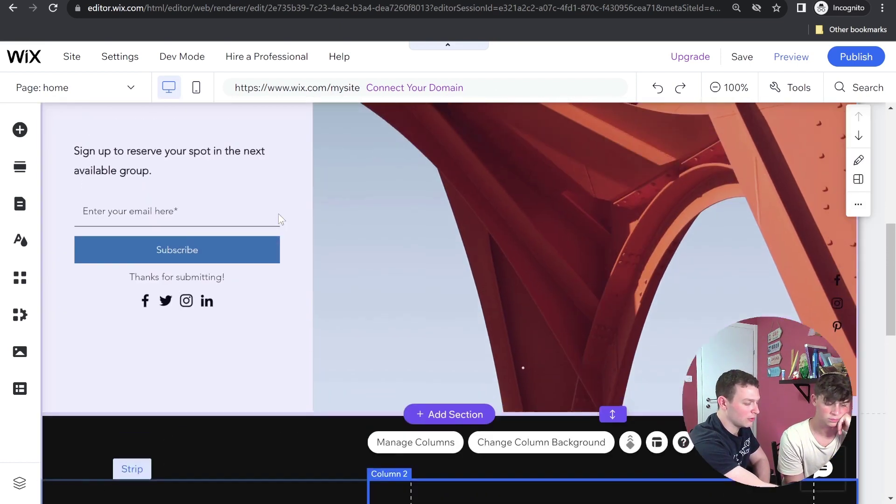
{"action": "scroll", "coordinate": [323, 242], "scroll_direction": "down", "scroll_amount": 3}
{"action": "scroll", "coordinate": [323, 240], "scroll_direction": "down", "scroll_amount": 3}
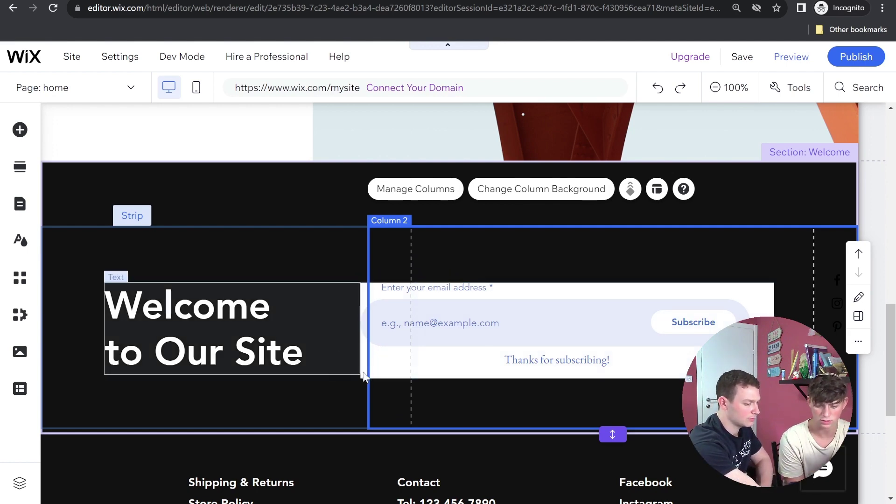
{"action": "scroll", "coordinate": [327, 333], "scroll_direction": "up", "scroll_amount": 5}
{"action": "scroll", "coordinate": [336, 332], "scroll_direction": "up", "scroll_amount": 5}
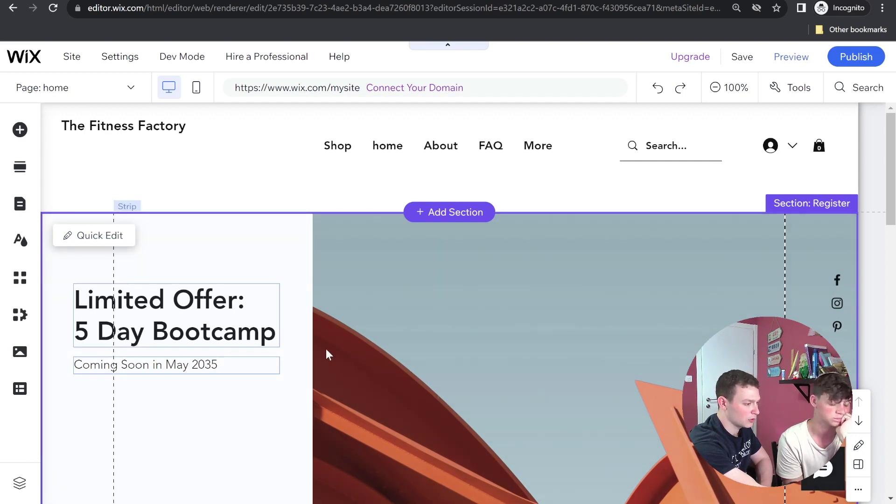
{"action": "left_click", "coordinate": [295, 255]}
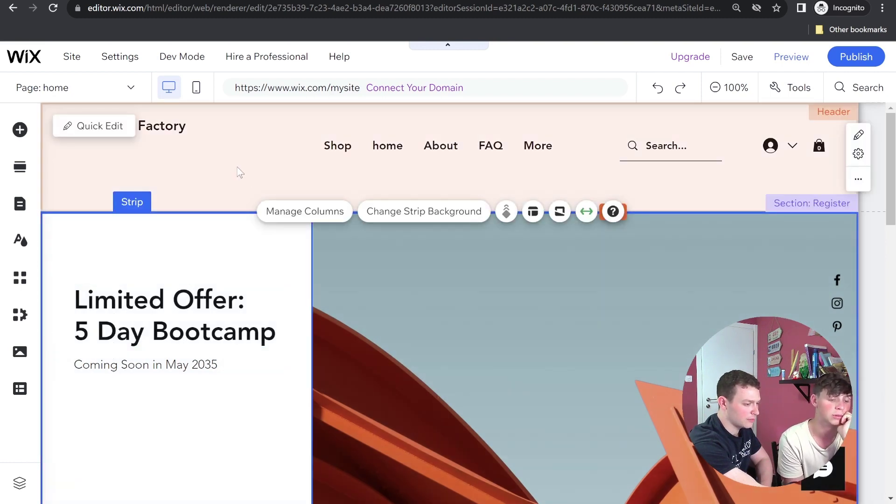
{"action": "left_click", "coordinate": [239, 173]}
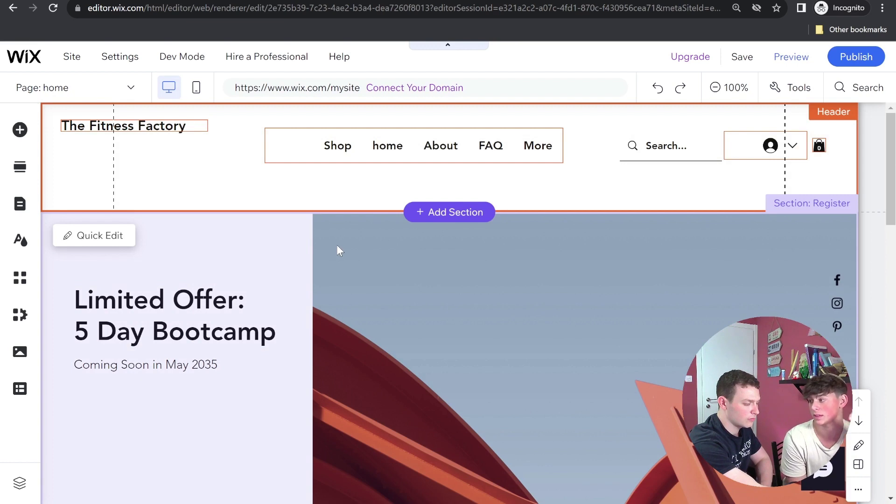
{"action": "left_click", "coordinate": [337, 246]}
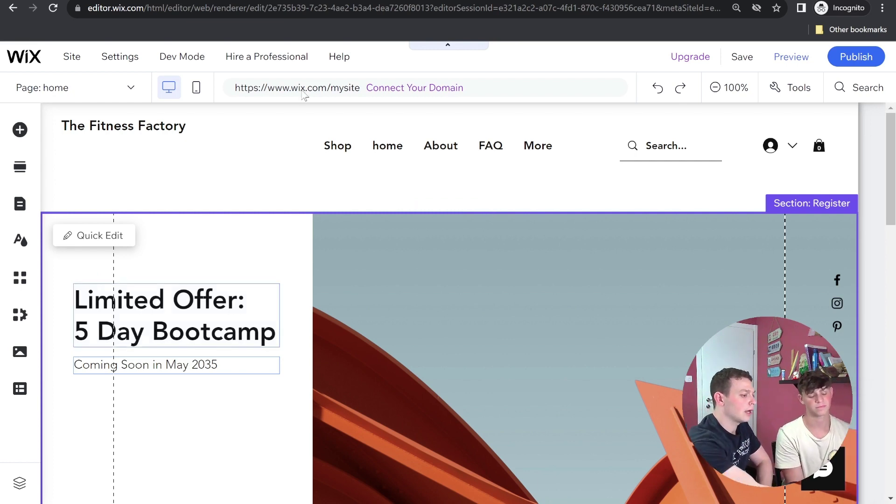
{"action": "scroll", "coordinate": [298, 280], "scroll_direction": "down", "scroll_amount": 5}
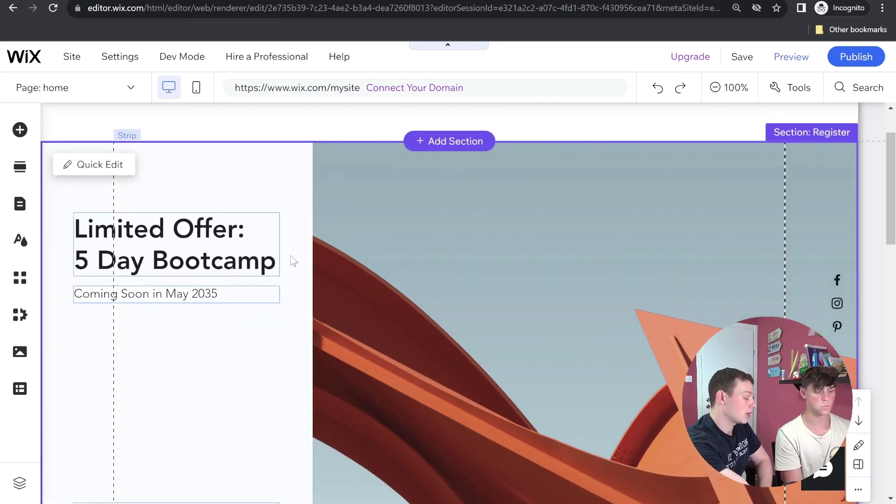
{"action": "scroll", "coordinate": [293, 261], "scroll_direction": "down", "scroll_amount": 4}
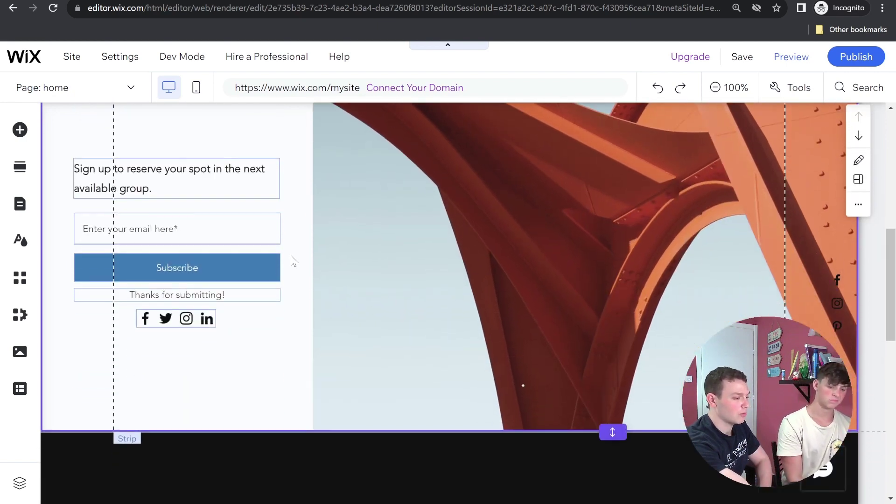
Examine the Register section's strip, its first column and the "Limited Offer: 5 Day Bootcamp" heading
{"action": "scroll", "coordinate": [294, 260], "scroll_direction": "up", "scroll_amount": 6}
{"action": "scroll", "coordinate": [293, 260], "scroll_direction": "up", "scroll_amount": 3}
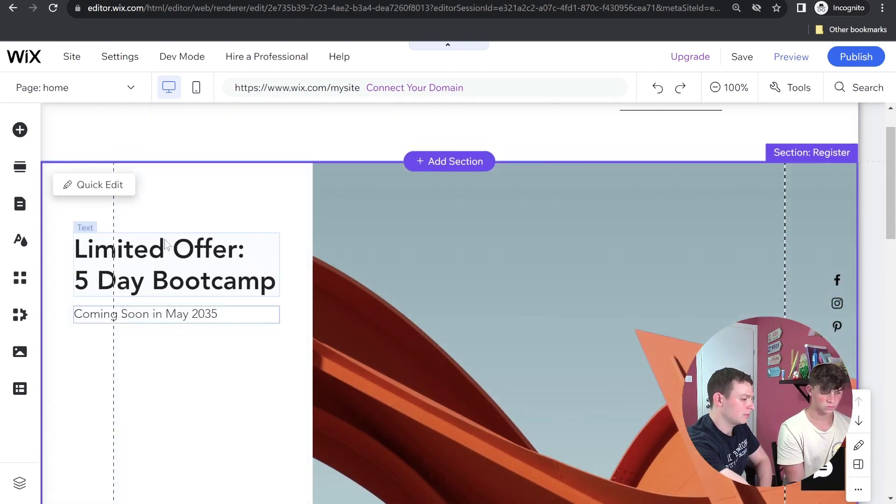
{"action": "left_click", "coordinate": [224, 206]}
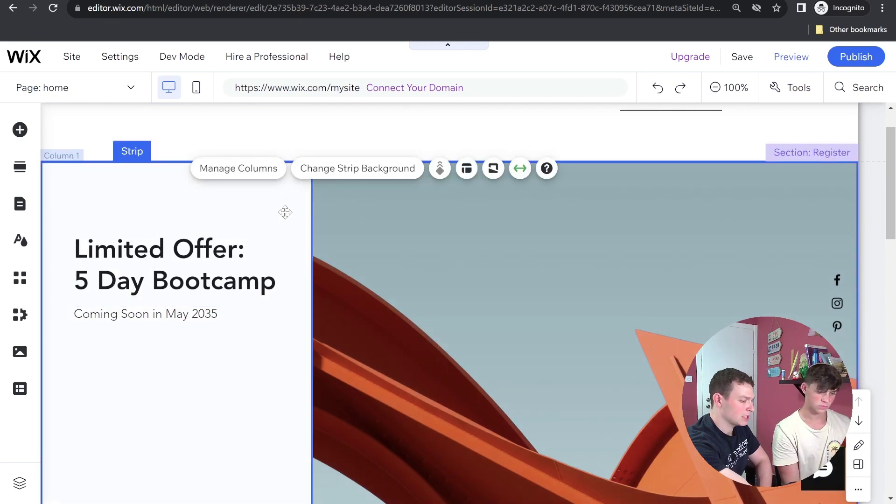
{"action": "left_click", "coordinate": [173, 210]}
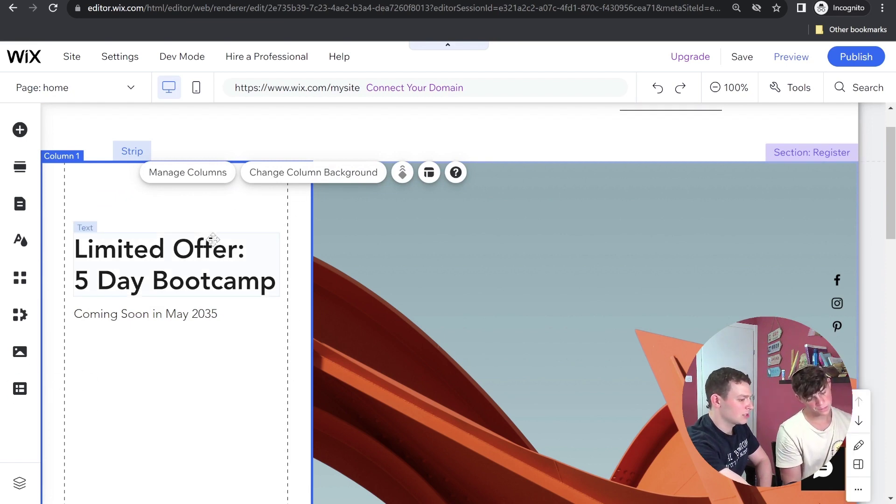
{"action": "left_click", "coordinate": [195, 266]}
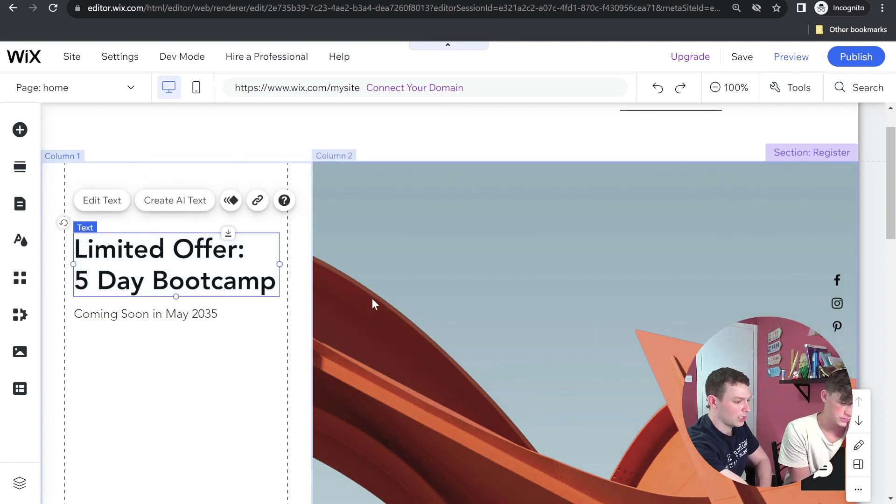
{"action": "scroll", "coordinate": [309, 302], "scroll_direction": "down", "scroll_amount": 5}
{"action": "scroll", "coordinate": [307, 303], "scroll_direction": "down", "scroll_amount": 8}
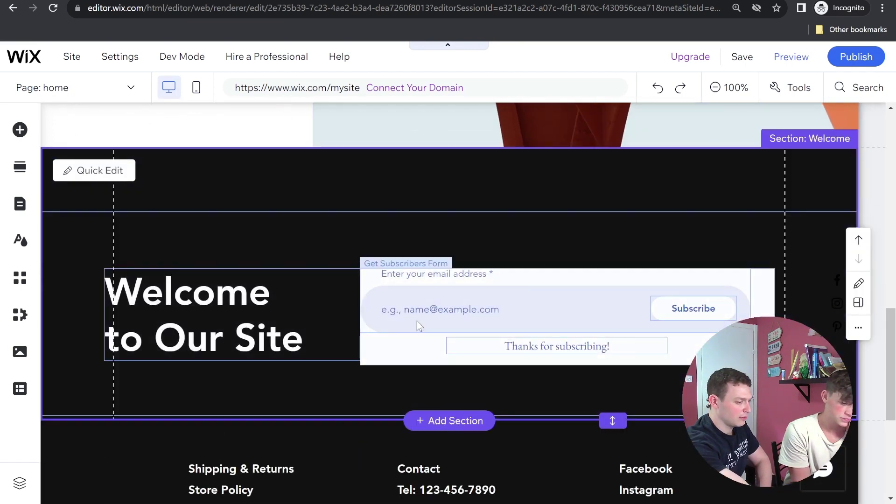
Move the subscribe form away from the "Welcome to Our Site" heading, fully inside the second column of the Welcome section's strip
{"action": "left_click", "coordinate": [417, 321]}
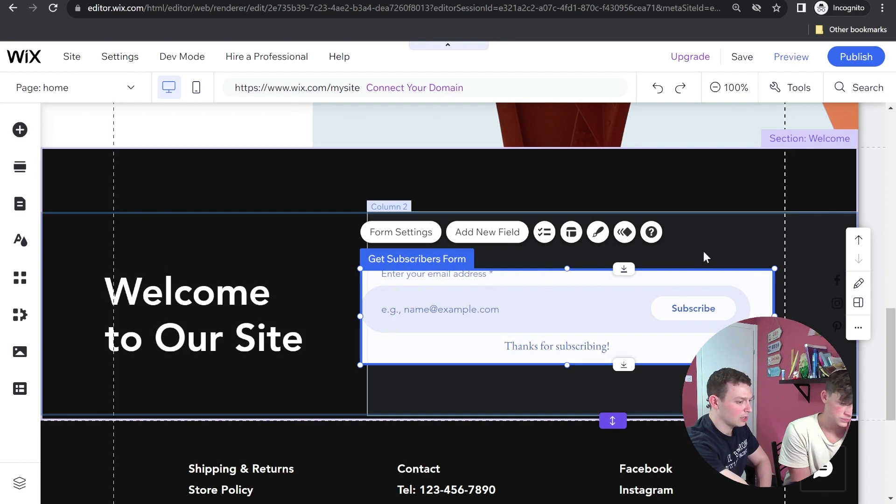
{"action": "left_click", "coordinate": [538, 258]}
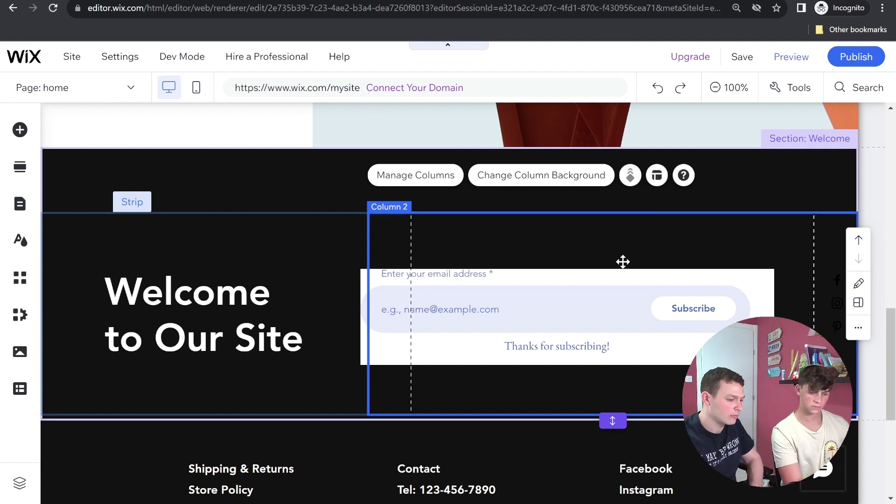
{"action": "left_click_drag", "start_coordinate": [602, 280], "coordinate": [774, 281]}
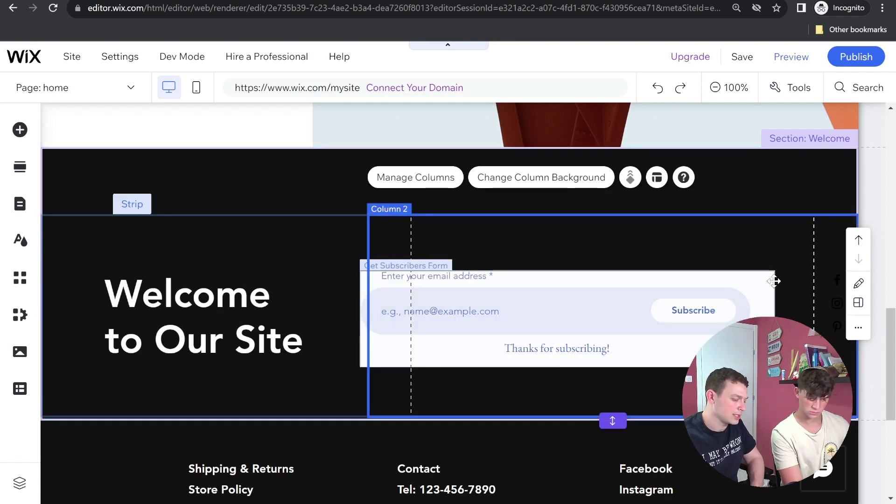
{"action": "left_click", "coordinate": [752, 278]}
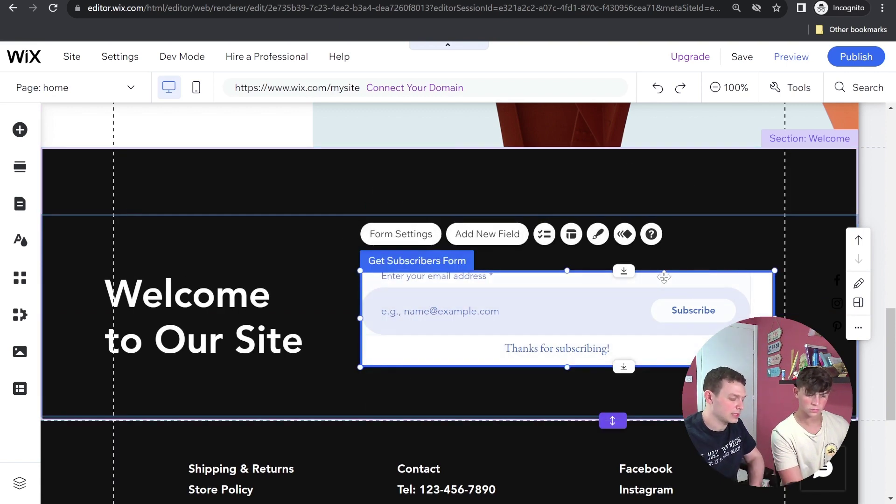
{"action": "mouse_move", "coordinate": [661, 279]}
{"action": "left_mouse_down"}
{"action": "mouse_move", "coordinate": [692, 280]}
{"action": "mouse_move", "coordinate": [668, 276]}
{"action": "left_mouse_up"}
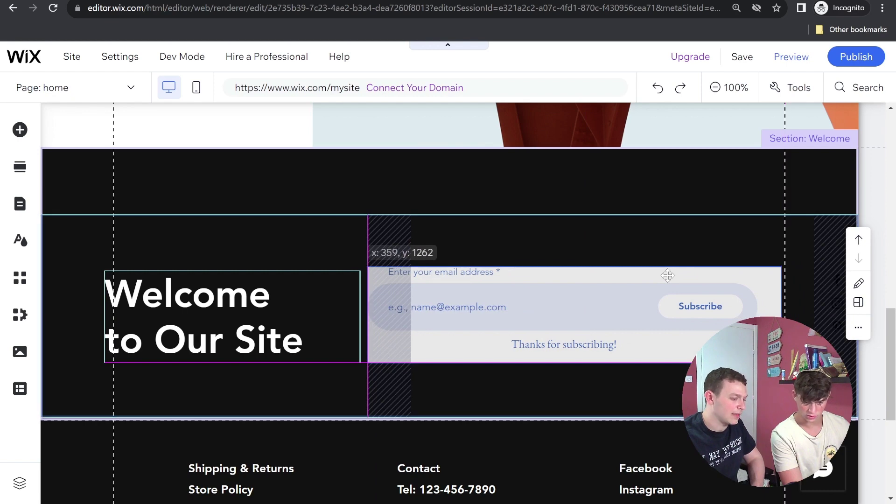
{"action": "left_click_drag", "start_coordinate": [668, 275], "coordinate": [671, 276]}
{"action": "left_click", "coordinate": [712, 243]}
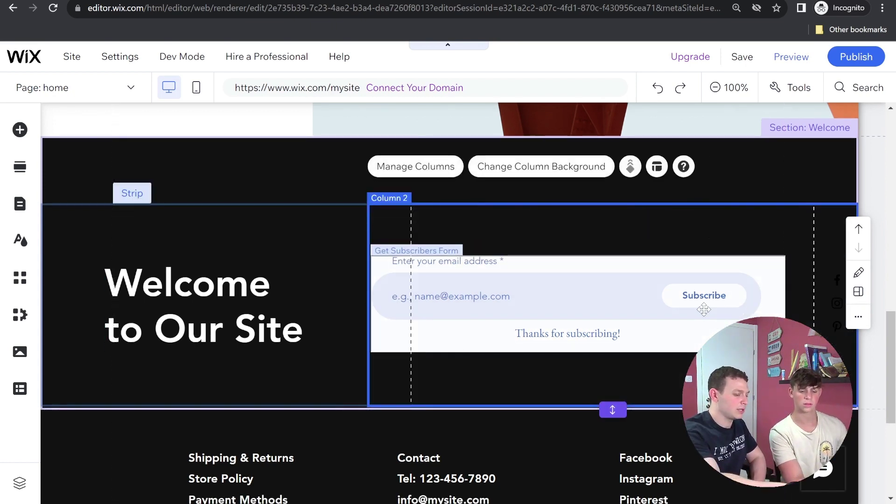
{"action": "left_click", "coordinate": [664, 270]}
{"action": "left_click_drag", "start_coordinate": [665, 269], "coordinate": [685, 263]}
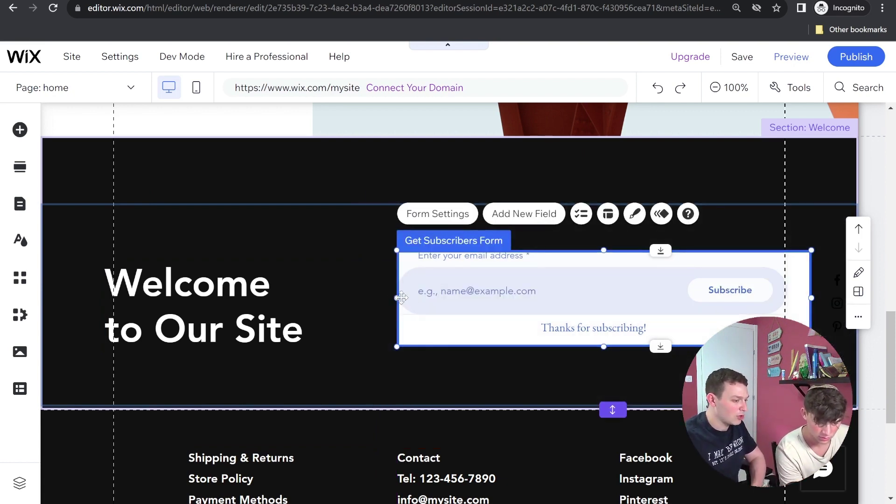
{"action": "left_click", "coordinate": [424, 374]}
{"action": "scroll", "coordinate": [426, 324], "scroll_direction": "down", "scroll_amount": 1}
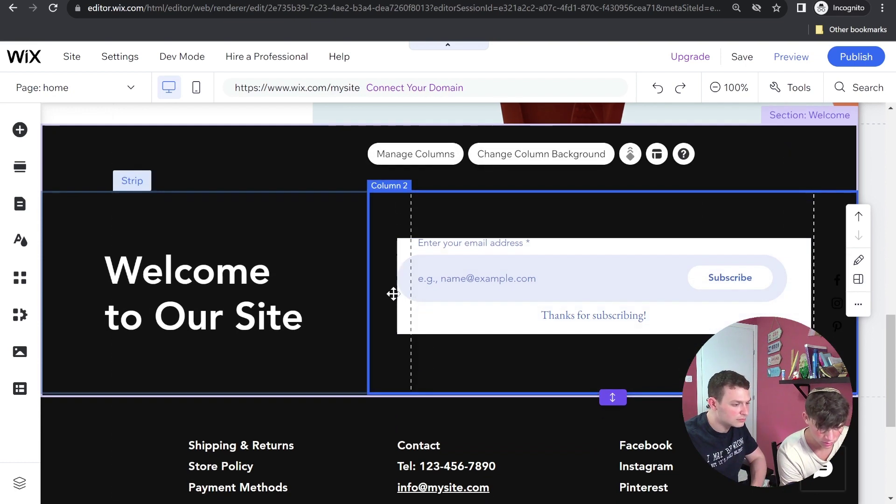
Narrow the subscribe form's box to the width of its rounded email field and align it with the second column's inner guide line
{"action": "left_click", "coordinate": [422, 309]}
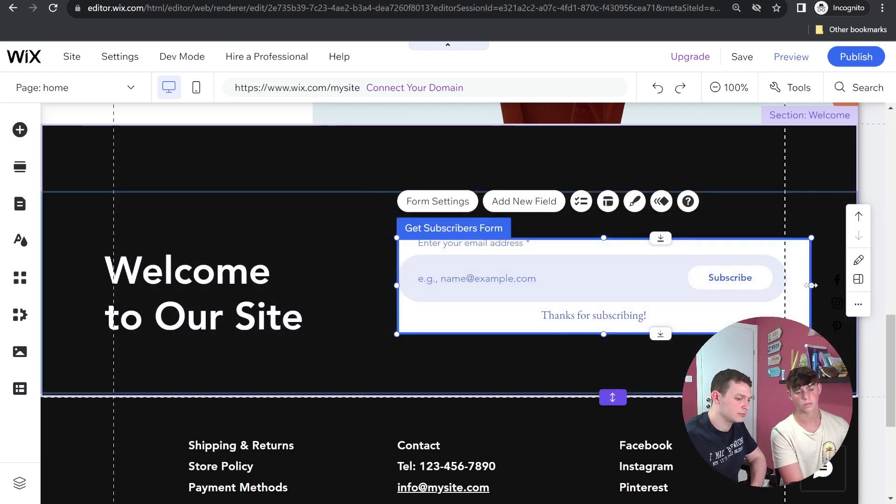
{"action": "left_click_drag", "start_coordinate": [812, 286], "coordinate": [787, 285]}
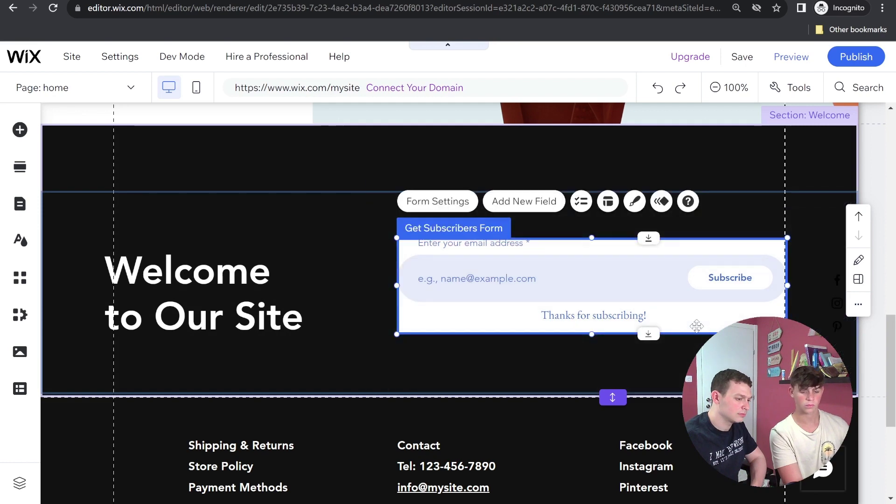
{"action": "left_click", "coordinate": [451, 345]}
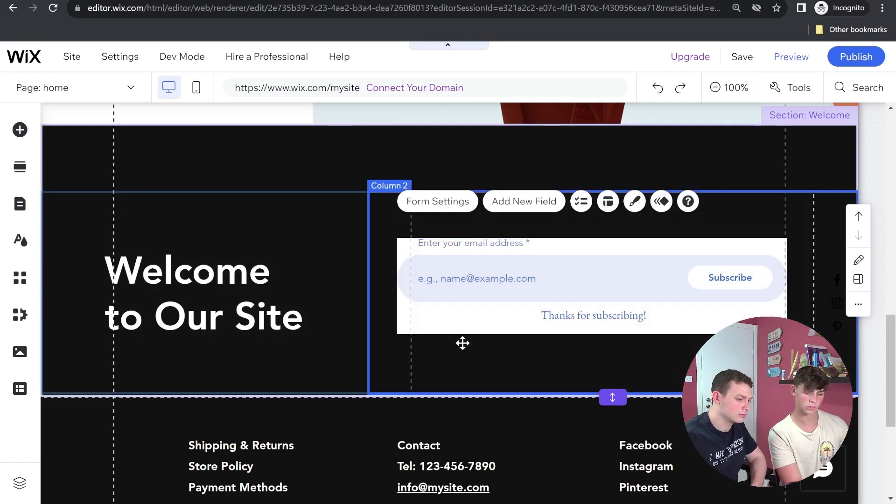
{"action": "left_click", "coordinate": [505, 301]}
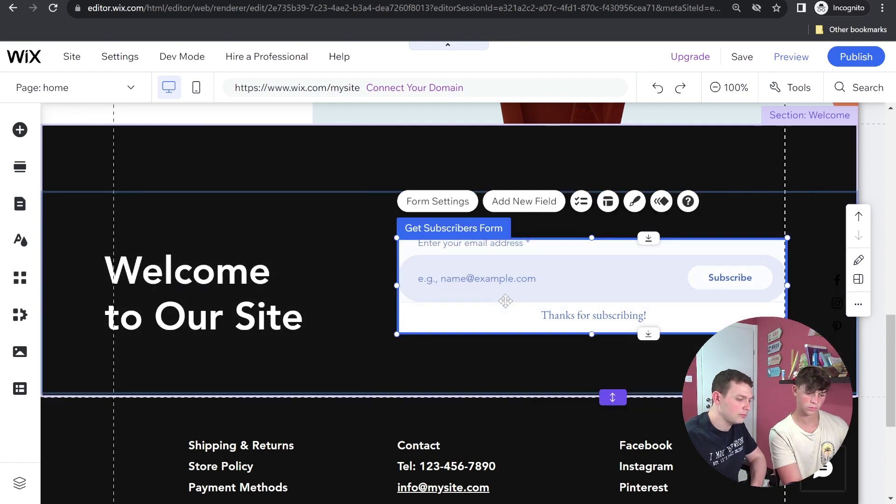
{"action": "left_click", "coordinate": [506, 300]}
{"action": "left_click", "coordinate": [445, 317]}
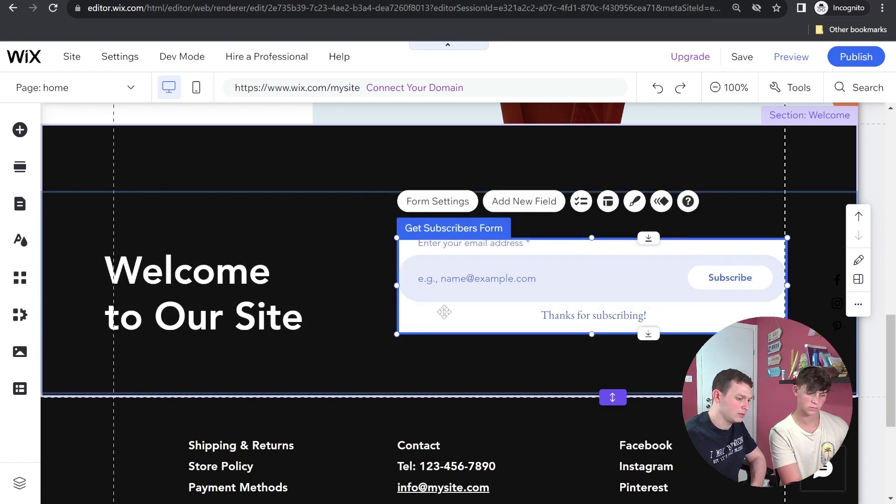
{"action": "left_click_drag", "start_coordinate": [446, 317], "coordinate": [461, 312]}
{"action": "left_click", "coordinate": [471, 356]}
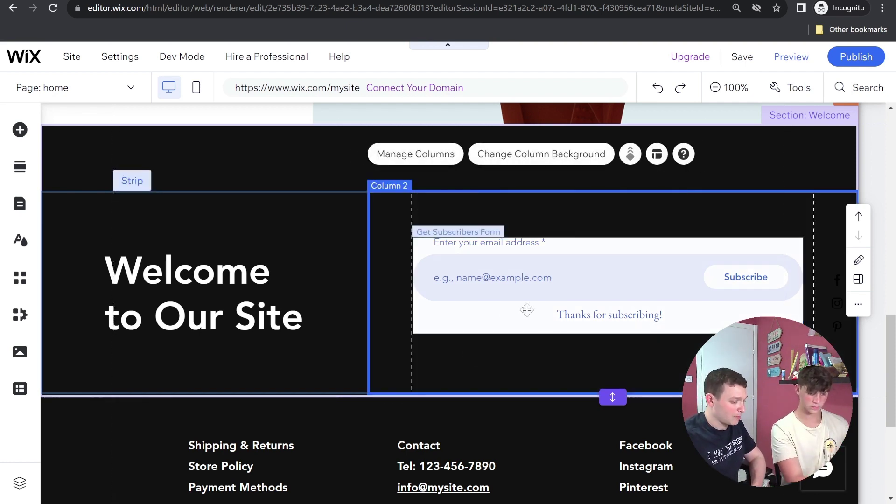
Make the subscribe form's background fully transparent by setting its fill opacity to 0%
{"action": "left_click", "coordinate": [690, 321]}
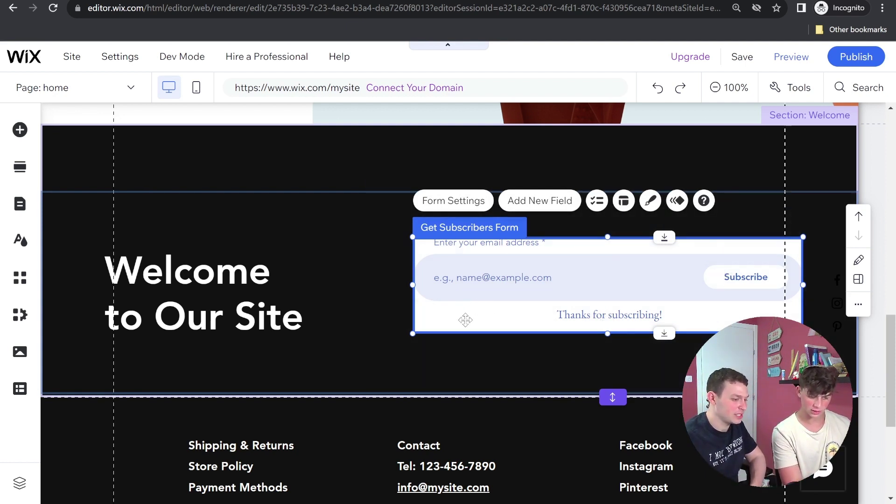
{"action": "left_click", "coordinate": [656, 203]}
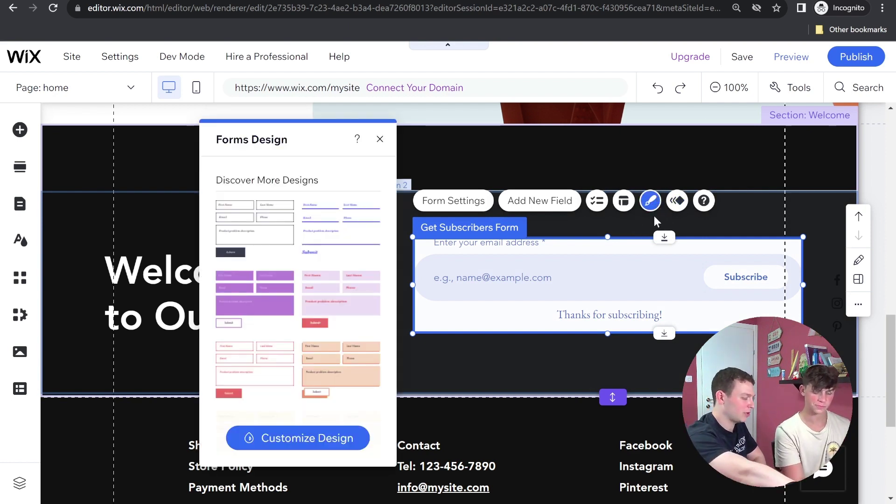
{"action": "scroll", "coordinate": [654, 215], "scroll_direction": "down", "scroll_amount": 1}
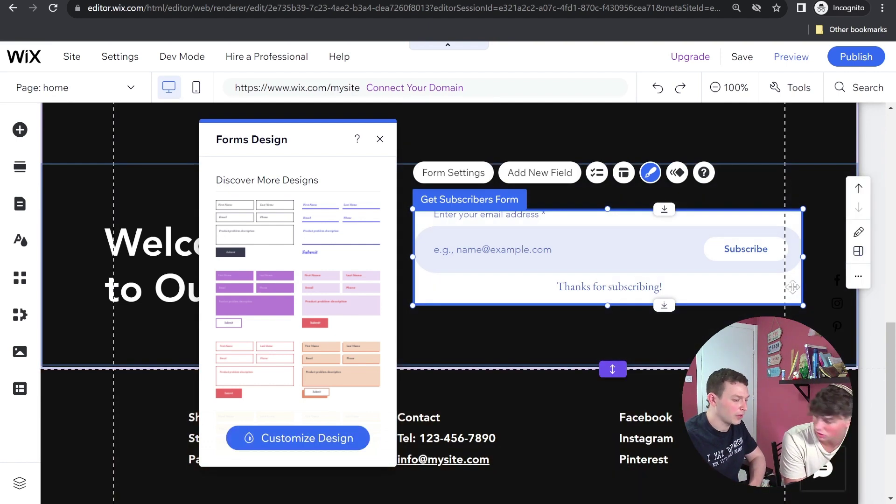
{"action": "left_click", "coordinate": [304, 449]}
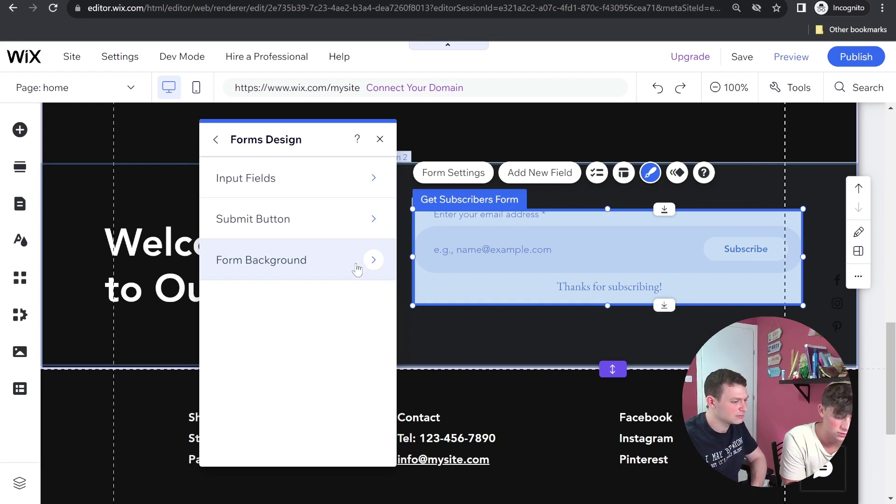
{"action": "left_click", "coordinate": [357, 267]}
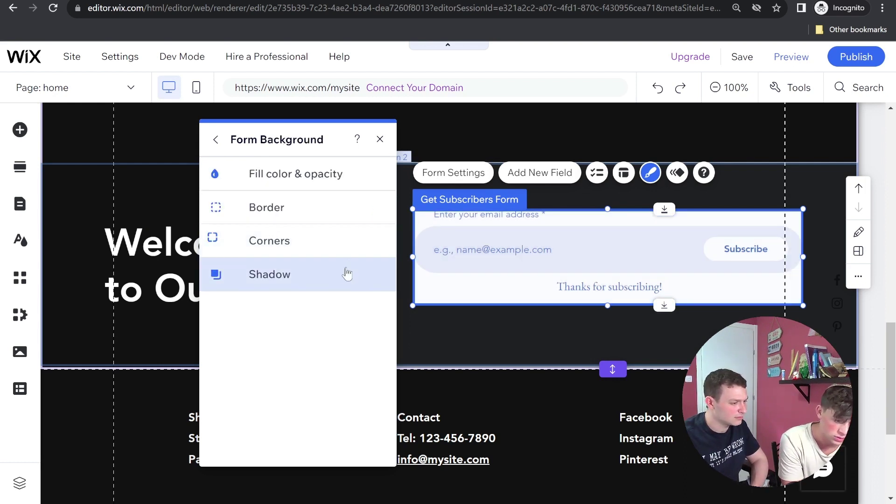
{"action": "left_click", "coordinate": [321, 177]}
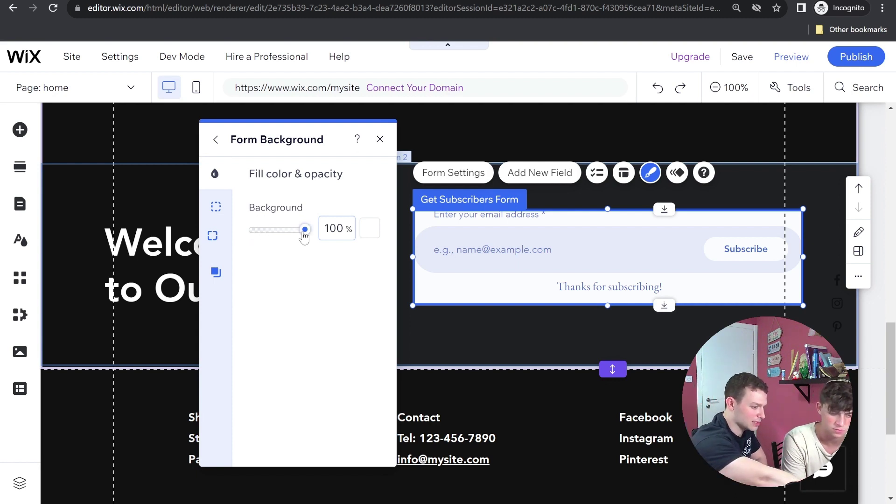
{"action": "left_click_drag", "start_coordinate": [305, 230], "coordinate": [246, 256]}
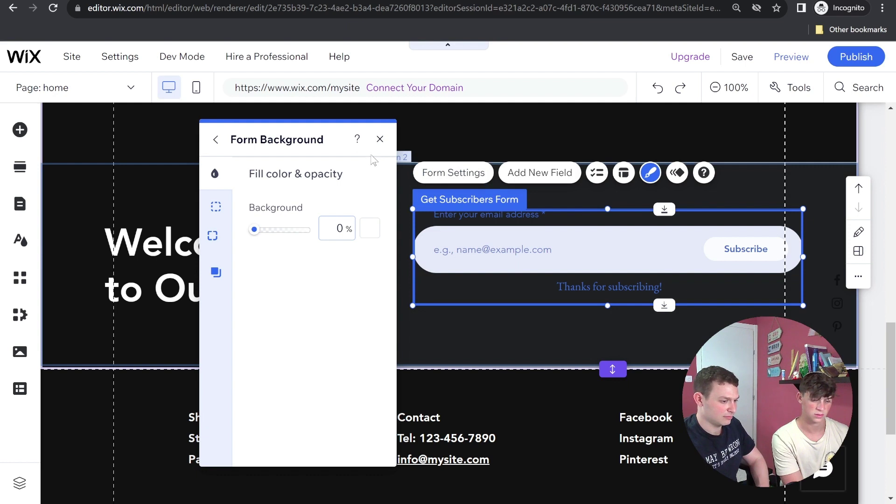
{"action": "left_click", "coordinate": [379, 139]}
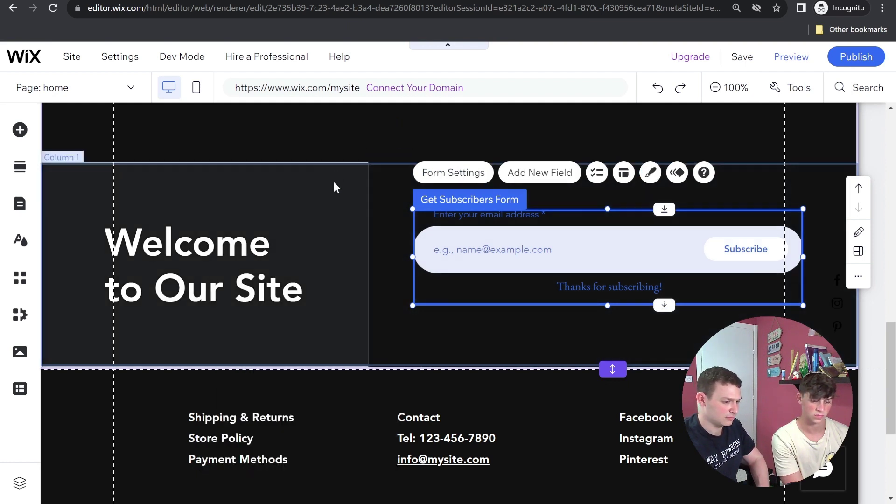
{"action": "left_click", "coordinate": [365, 121]}
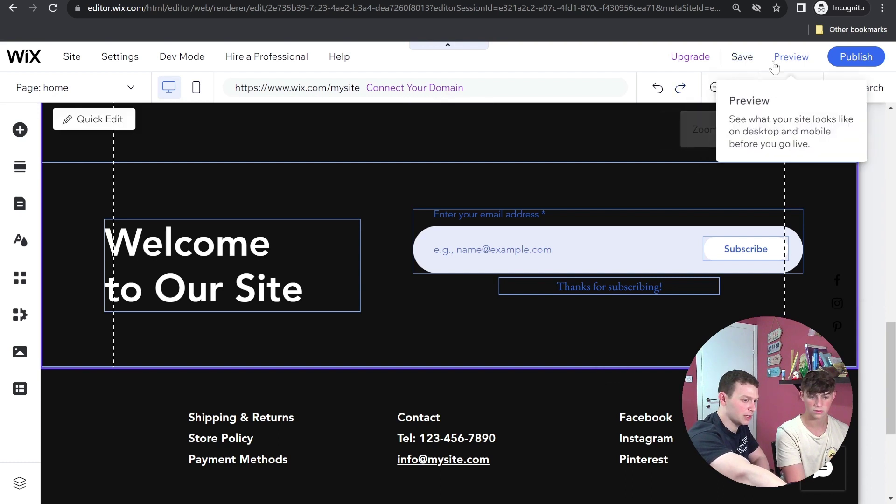
Preview the home page to check the Register and Welcome sections down to the footer, and return to the editor
{"action": "left_click", "coordinate": [793, 57]}
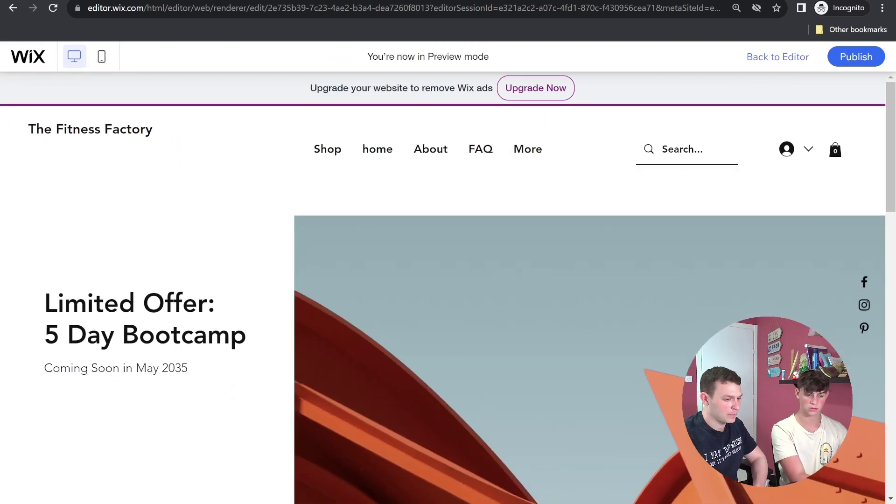
{"action": "scroll", "coordinate": [448, 327], "scroll_direction": "down", "scroll_amount": 5}
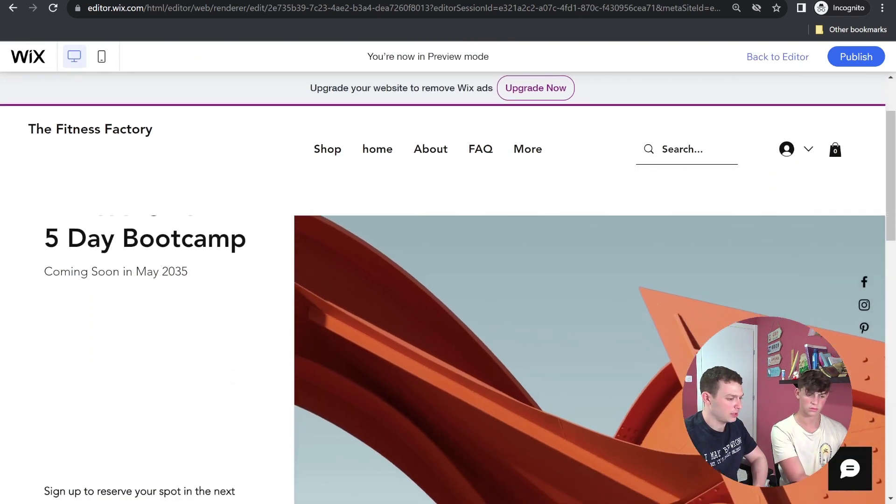
{"action": "scroll", "coordinate": [528, 292], "scroll_direction": "down", "scroll_amount": 6}
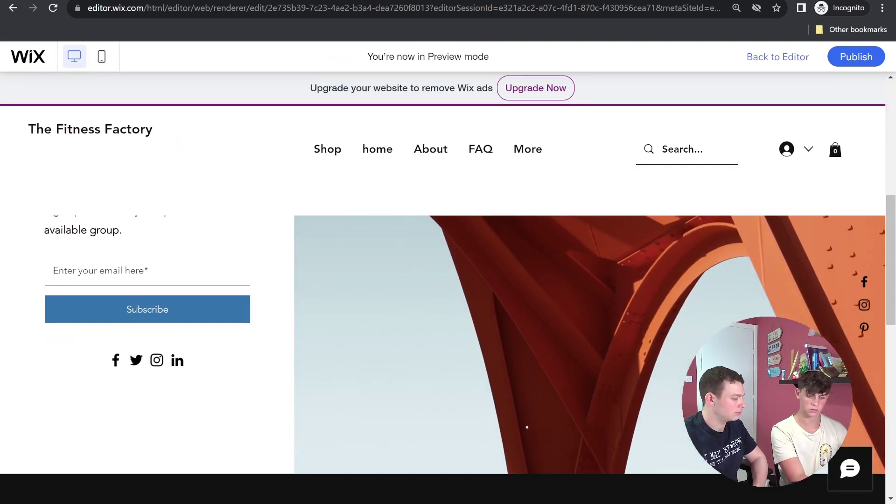
{"action": "scroll", "coordinate": [527, 291], "scroll_direction": "down", "scroll_amount": 3}
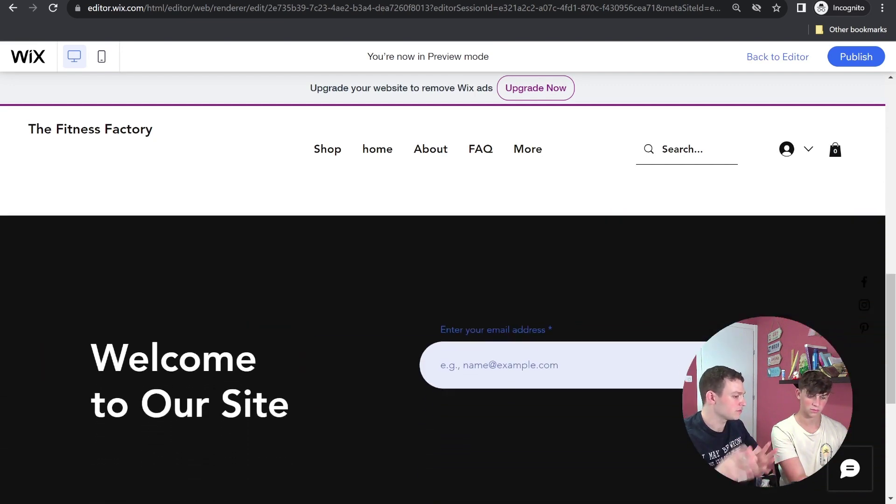
{"action": "scroll", "coordinate": [659, 304], "scroll_direction": "down", "scroll_amount": 3}
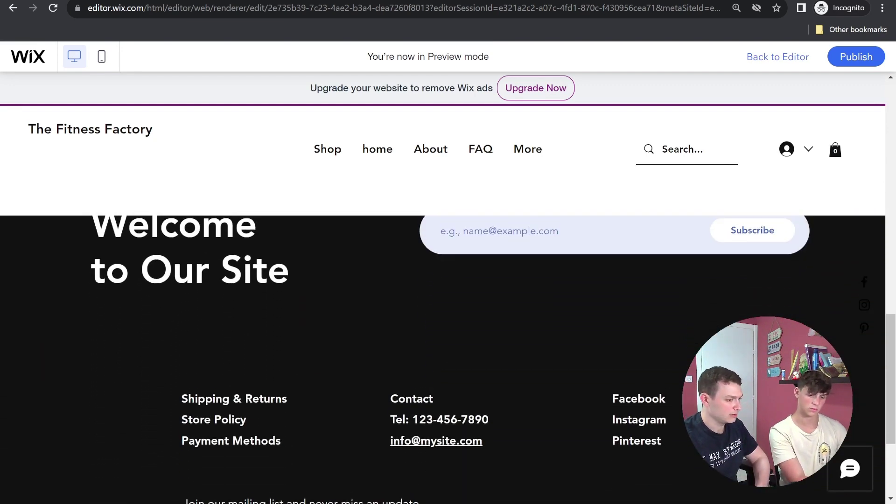
{"action": "scroll", "coordinate": [659, 304], "scroll_direction": "up", "scroll_amount": 2}
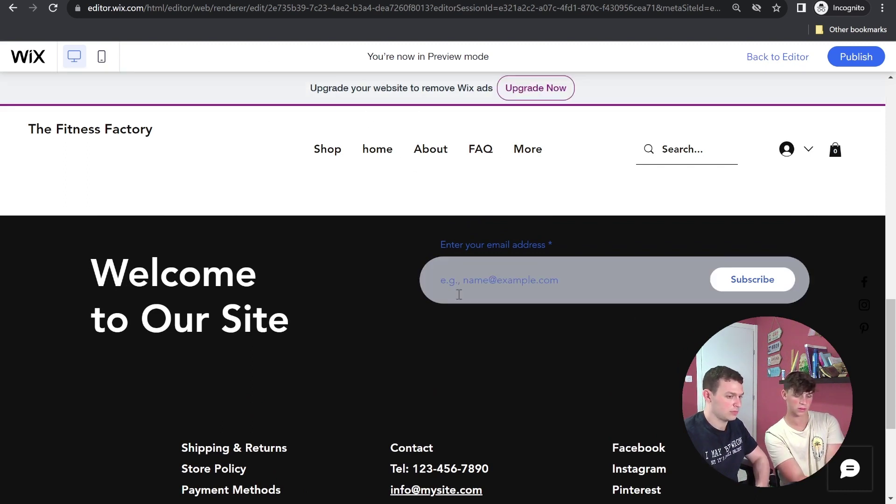
{"action": "left_click", "coordinate": [775, 60]}
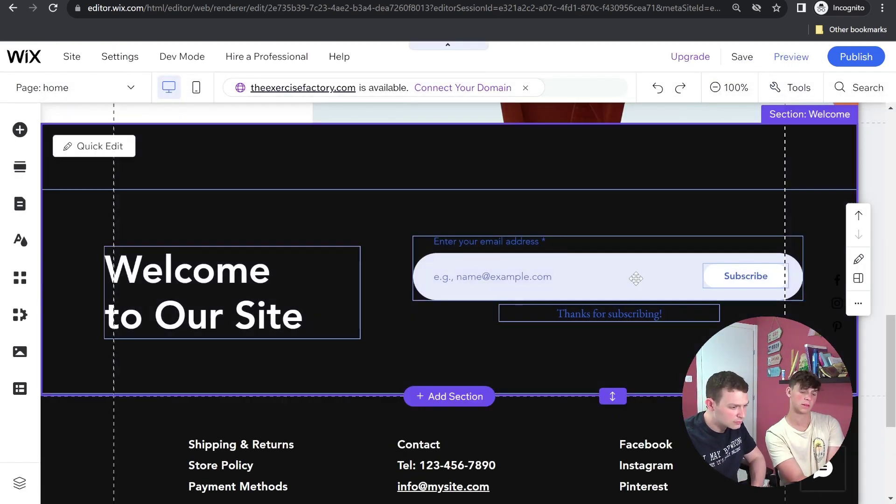
Move the subscribe form down in the Welcome section so its email field sits level with the "to Our Site" line of the heading
{"action": "left_click", "coordinate": [640, 281]}
{"action": "left_click_drag", "start_coordinate": [641, 283], "coordinate": [641, 285]}
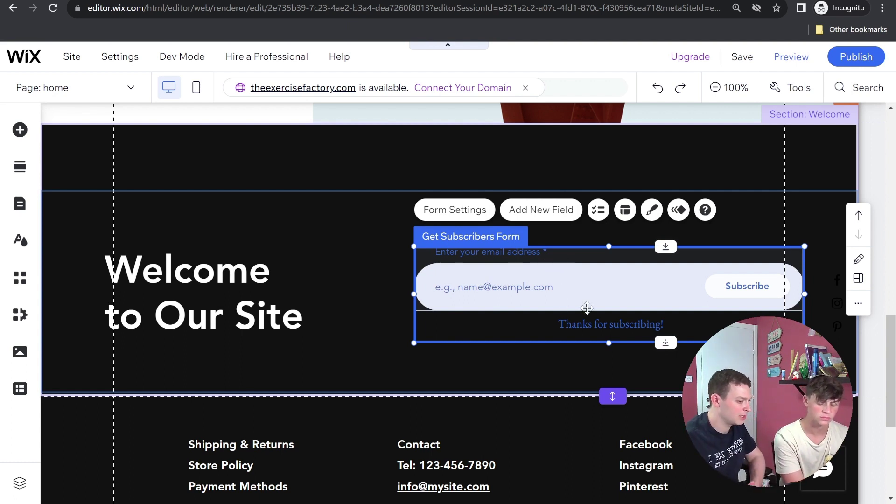
{"action": "mouse_move", "coordinate": [578, 304]}
{"action": "left_mouse_down"}
{"action": "mouse_move", "coordinate": [578, 292]}
{"action": "mouse_move", "coordinate": [575, 298]}
{"action": "left_mouse_up"}
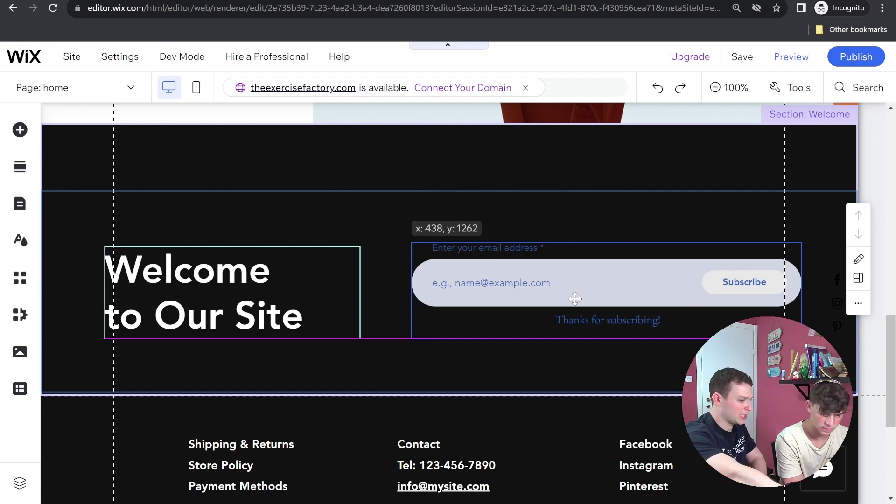
{"action": "left_click_drag", "start_coordinate": [575, 299], "coordinate": [578, 298]}
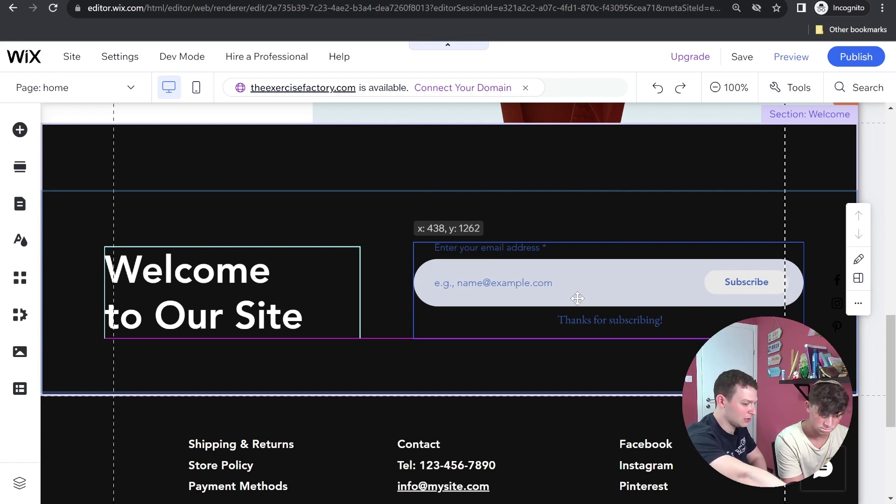
{"action": "left_click_drag", "start_coordinate": [578, 298], "coordinate": [578, 297]}
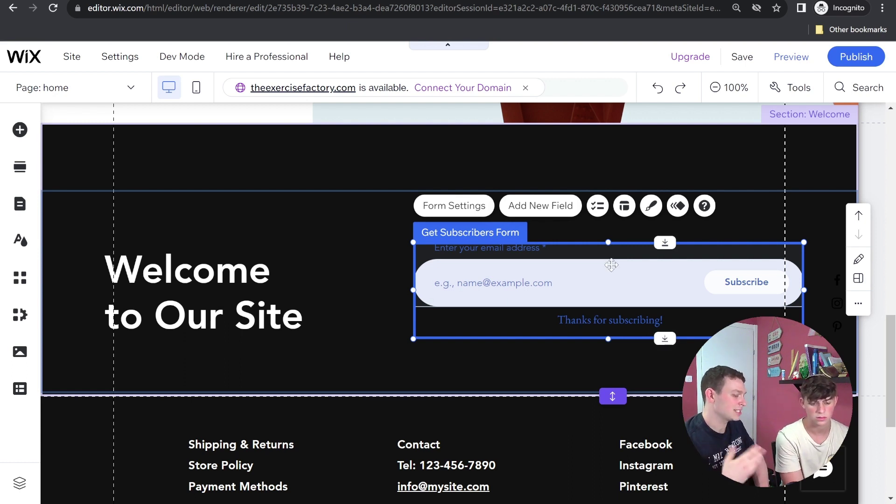
{"action": "left_click_drag", "start_coordinate": [626, 287], "coordinate": [627, 322]}
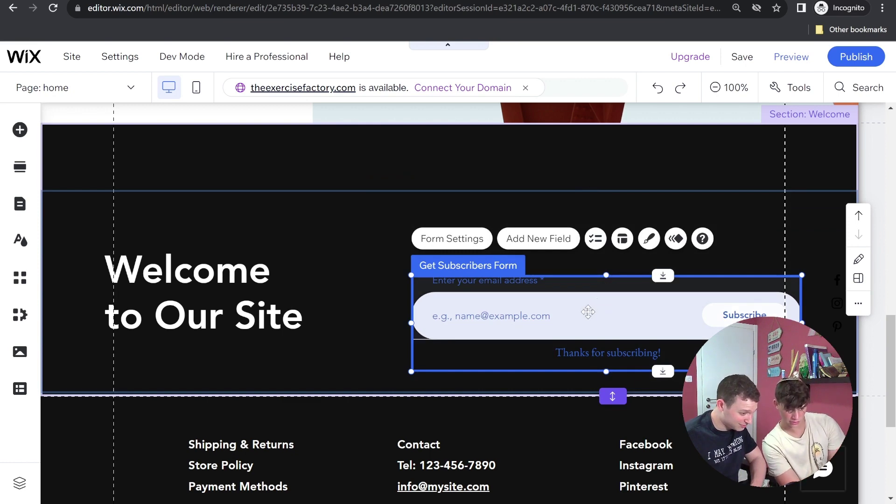
{"action": "left_click_drag", "start_coordinate": [587, 320], "coordinate": [587, 316]}
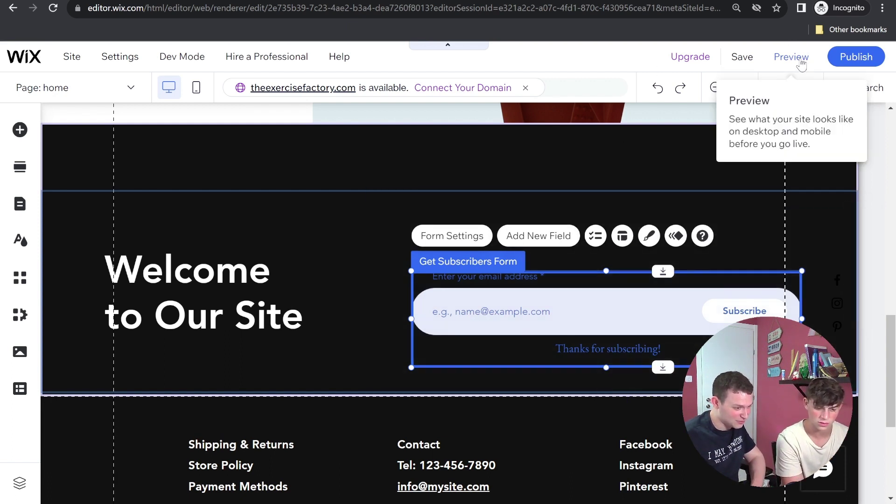
Preview the page to check the subscribe form's position beside the "Welcome to Our Site" heading, and return to the form in the editor
{"action": "left_click", "coordinate": [799, 59]}
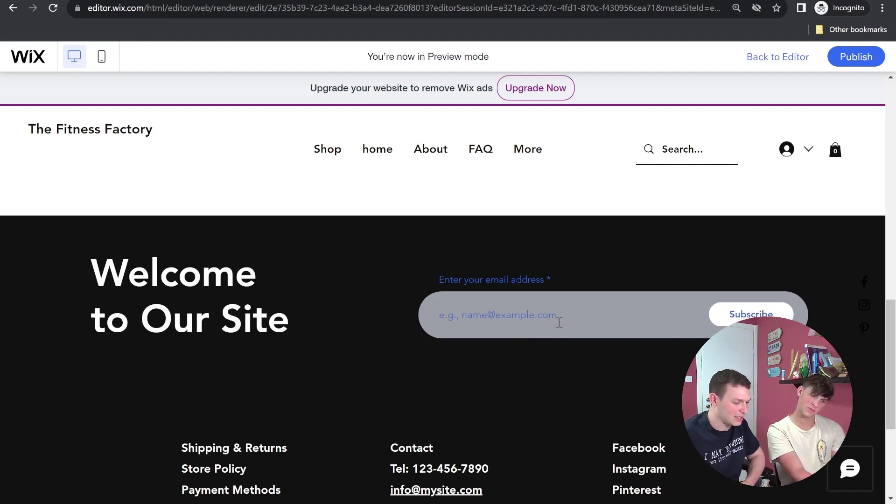
{"action": "left_click", "coordinate": [759, 65]}
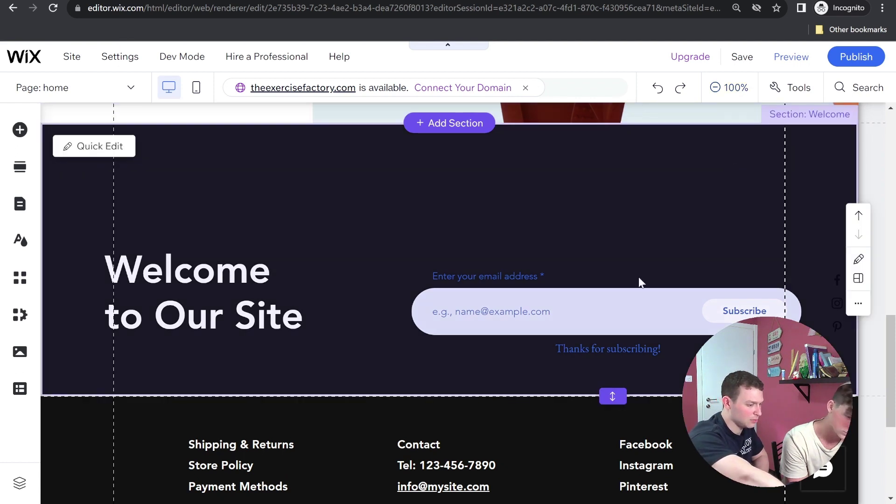
{"action": "left_click", "coordinate": [559, 314]}
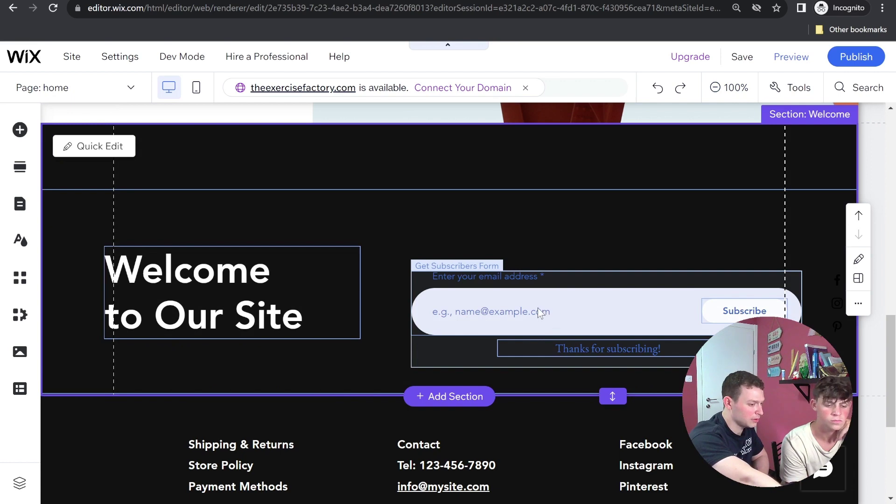
{"action": "left_click", "coordinate": [538, 312]}
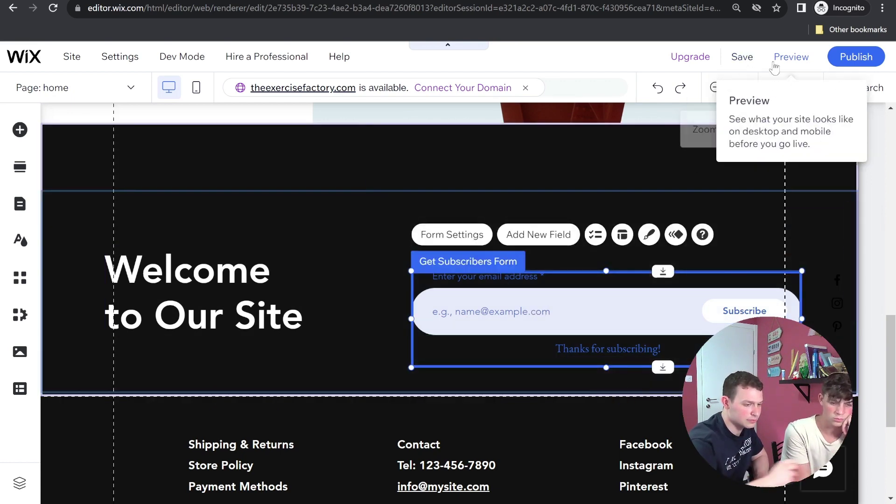
Try showing the editor's rulers and toolbar, and hide both again
{"action": "left_click", "coordinate": [799, 90]}
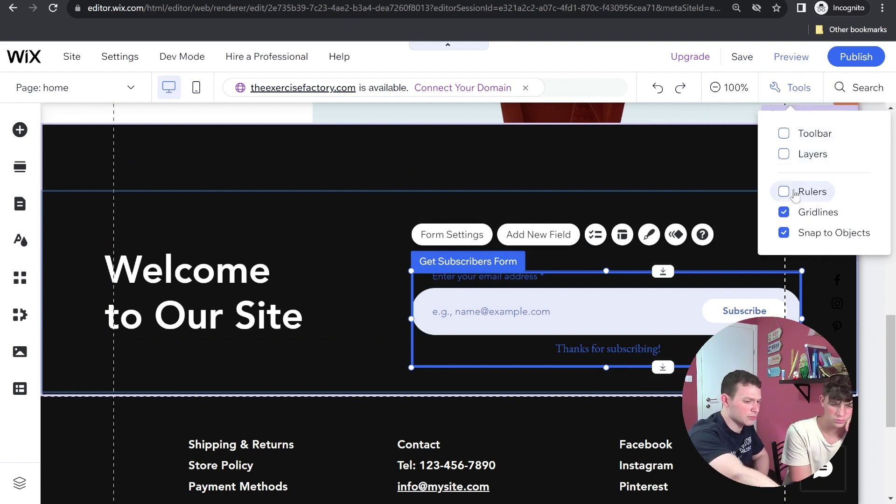
{"action": "left_click", "coordinate": [793, 199]}
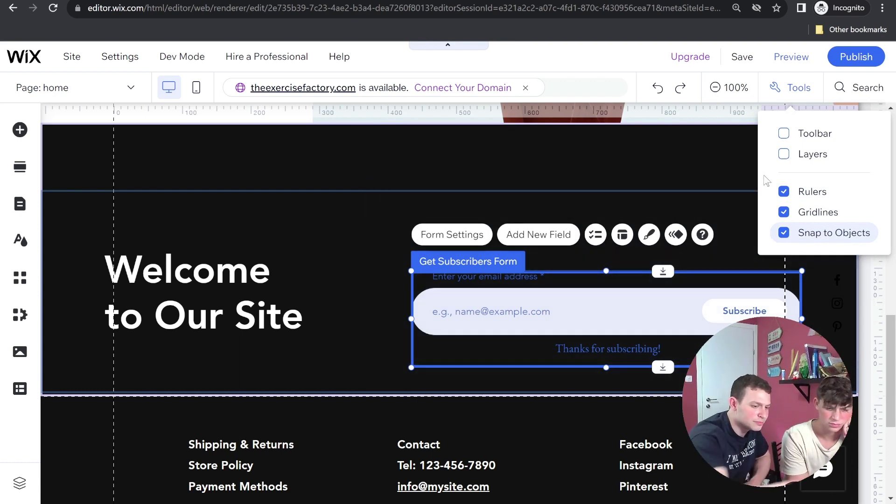
{"action": "left_click", "coordinate": [779, 135]}
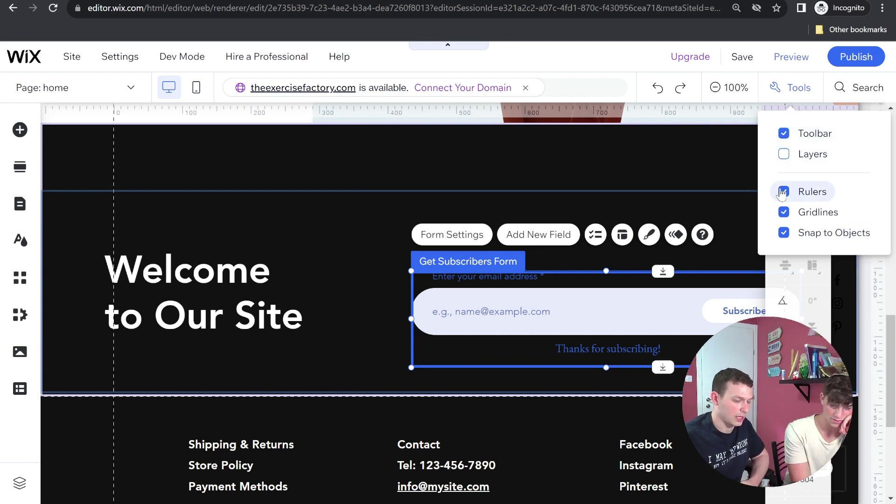
{"action": "left_click", "coordinate": [784, 191]}
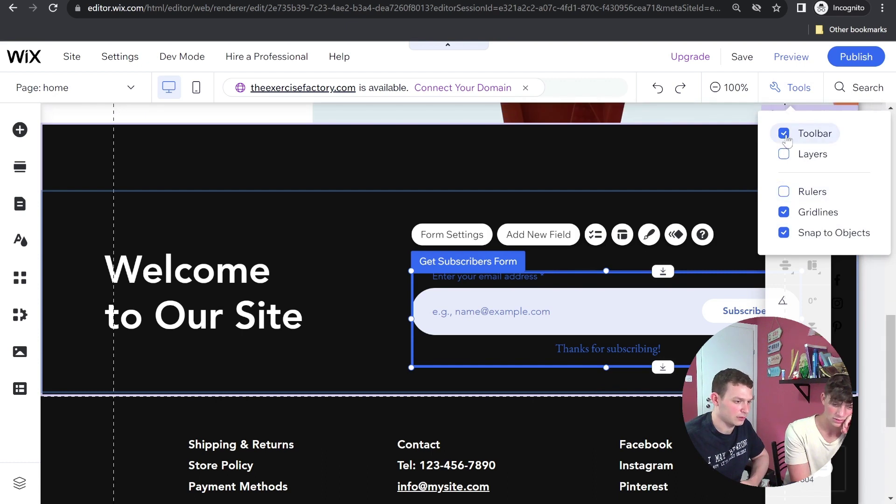
{"action": "left_click", "coordinate": [784, 134]}
{"action": "left_click", "coordinate": [707, 173]}
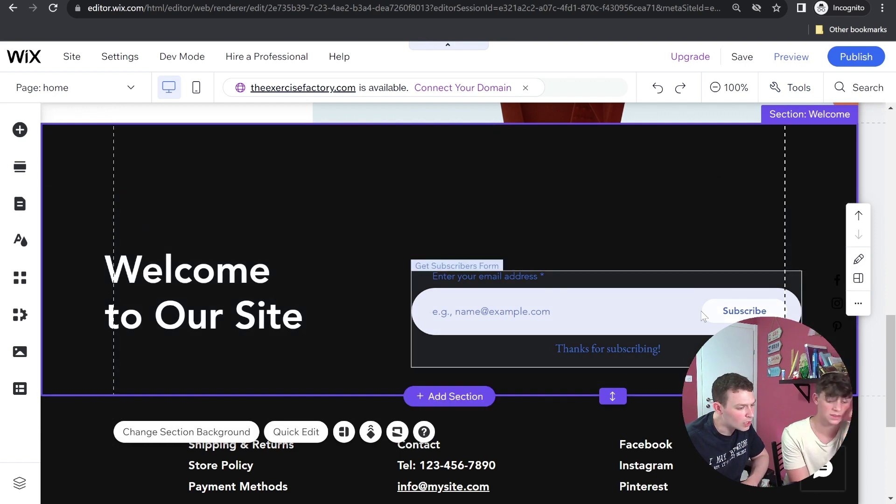
Try to link the footer's Facebook, Instagram and Pinterest text to a web address, and leave the link settings without entering one
{"action": "scroll", "coordinate": [700, 316], "scroll_direction": "down", "scroll_amount": 2}
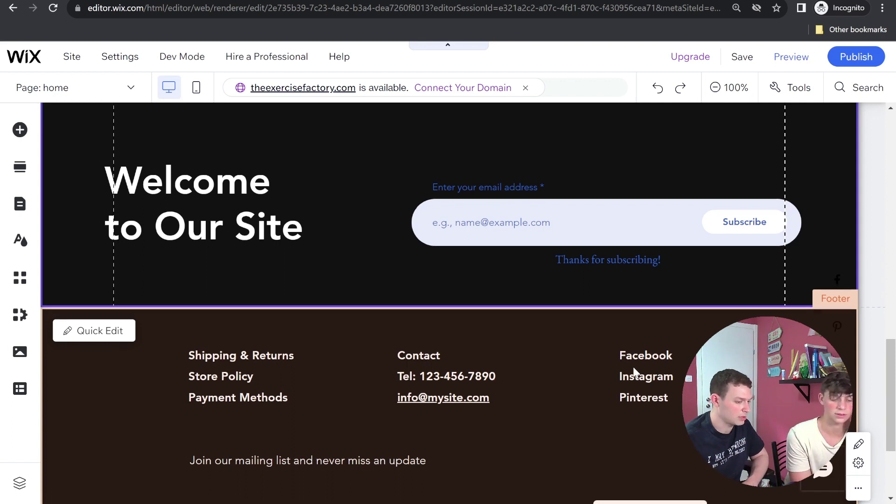
{"action": "scroll", "coordinate": [632, 365], "scroll_direction": "up", "scroll_amount": 2}
{"action": "scroll", "coordinate": [633, 371], "scroll_direction": "down", "scroll_amount": 2}
{"action": "scroll", "coordinate": [634, 373], "scroll_direction": "down", "scroll_amount": 2}
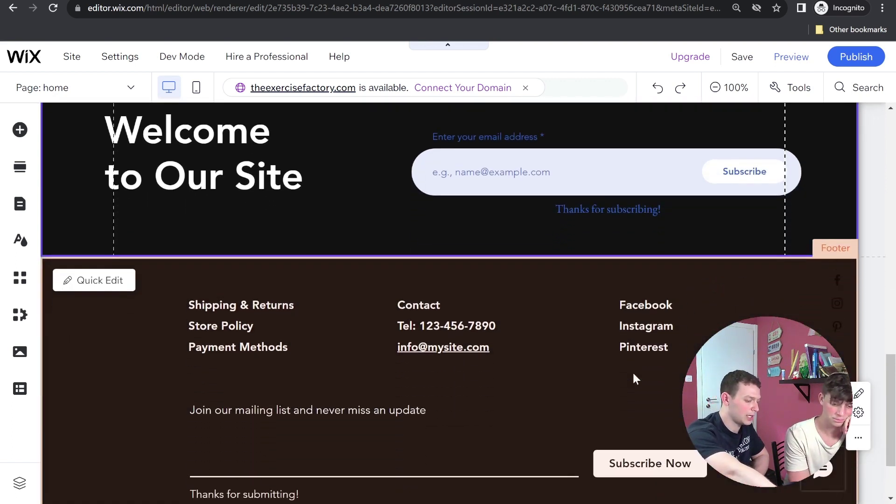
{"action": "scroll", "coordinate": [633, 371], "scroll_direction": "down", "scroll_amount": 1}
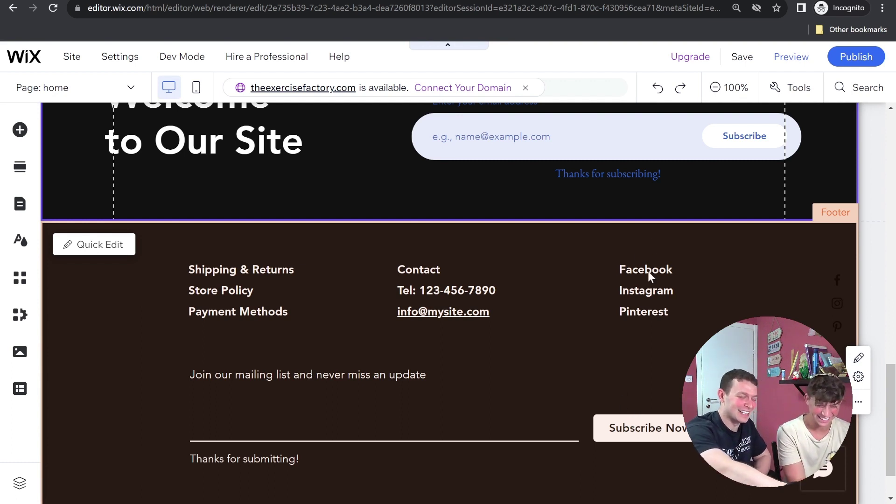
{"action": "left_click", "coordinate": [628, 288]}
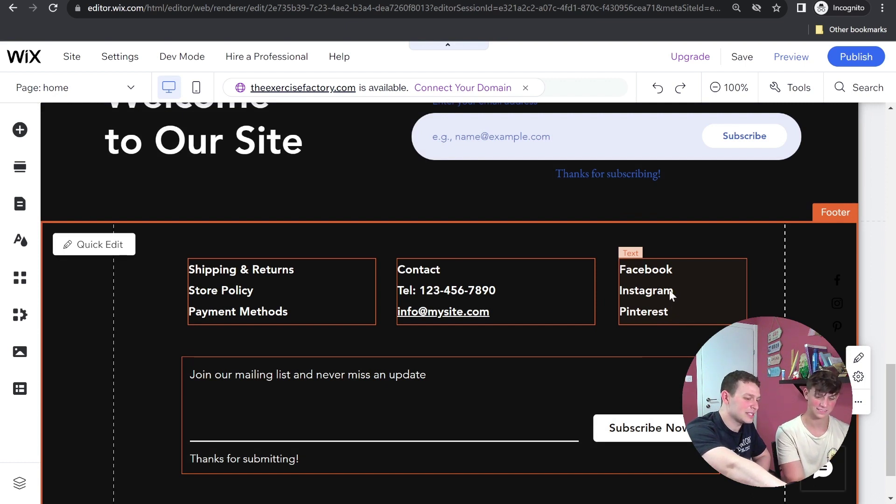
{"action": "left_click", "coordinate": [645, 291]}
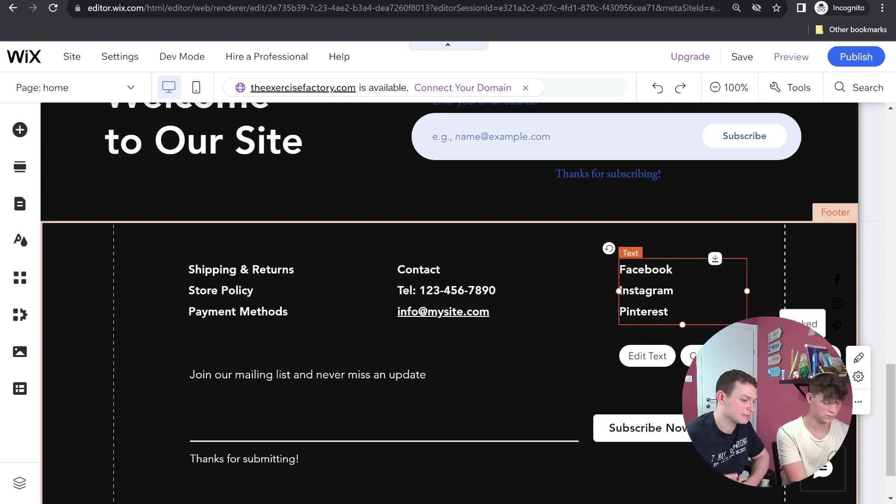
{"action": "key", "text": "ctrl+a"}
{"action": "key", "text": "ctrl+k"}
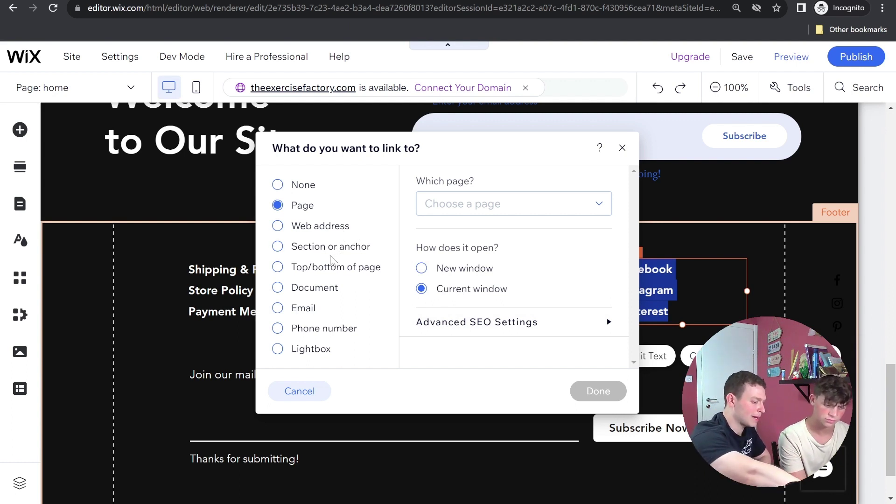
{"action": "left_click", "coordinate": [277, 227]}
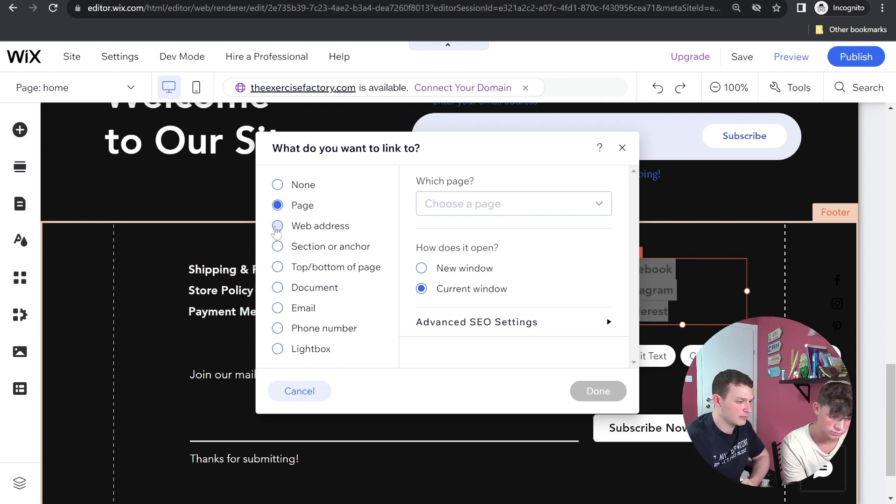
{"action": "left_click", "coordinate": [278, 227]}
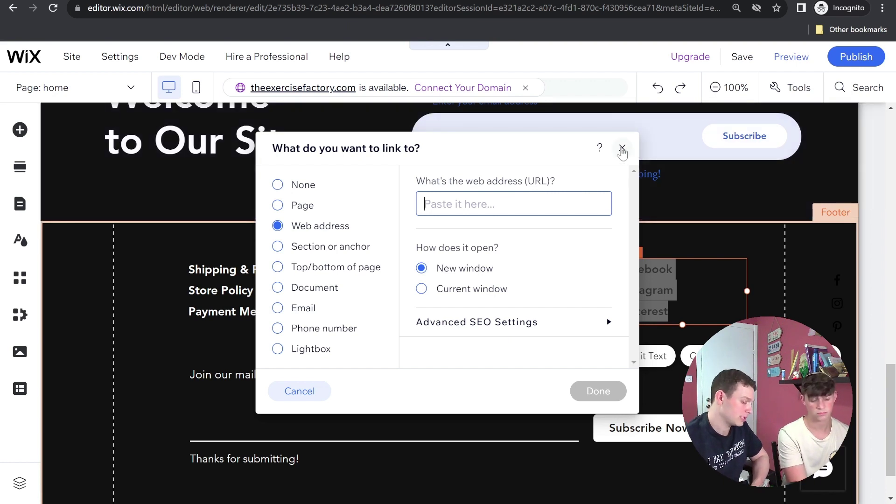
{"action": "left_click", "coordinate": [623, 149]}
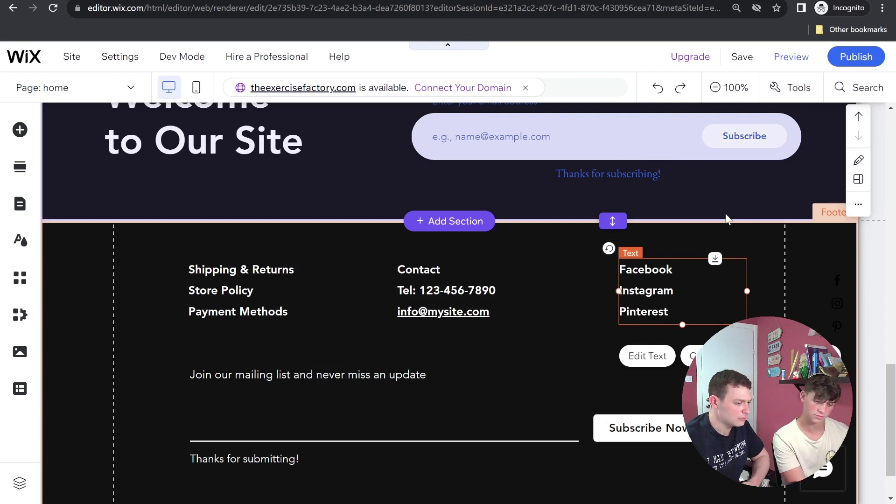
Try removing the two-column strip from the "5 Day Bootcamp" section, and undo the removal
{"action": "scroll", "coordinate": [723, 227], "scroll_direction": "down", "scroll_amount": 2}
{"action": "scroll", "coordinate": [722, 232], "scroll_direction": "up", "scroll_amount": 3}
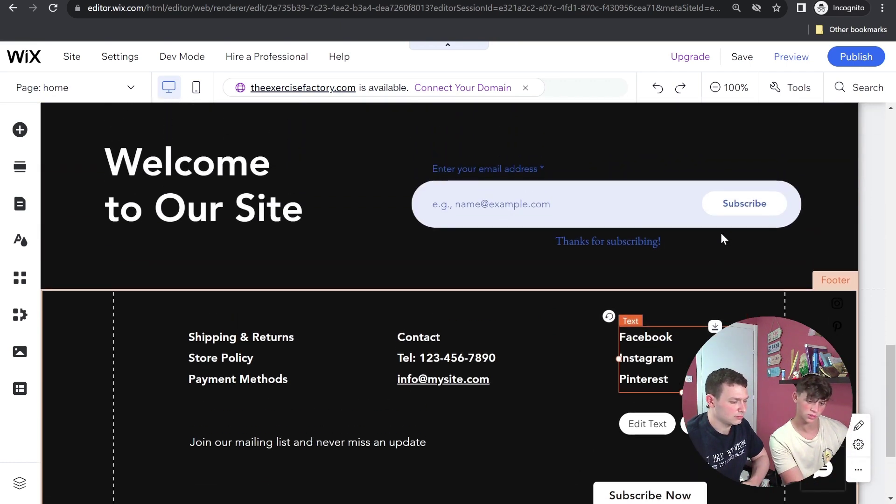
{"action": "scroll", "coordinate": [722, 235], "scroll_direction": "up", "scroll_amount": 4}
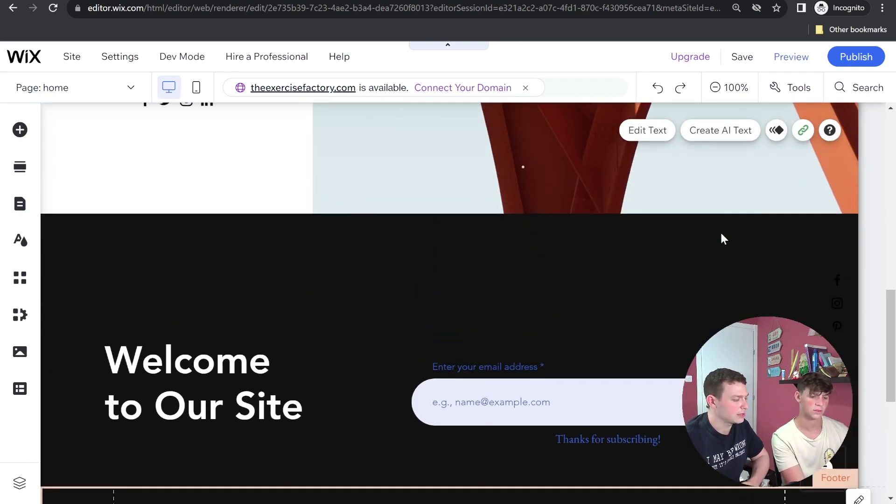
{"action": "scroll", "coordinate": [722, 236], "scroll_direction": "up", "scroll_amount": 5}
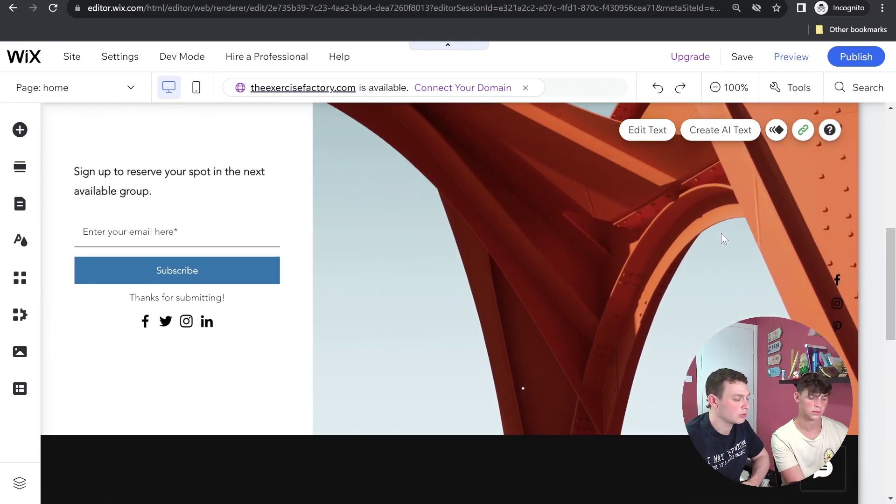
{"action": "scroll", "coordinate": [721, 234], "scroll_direction": "up", "scroll_amount": 1}
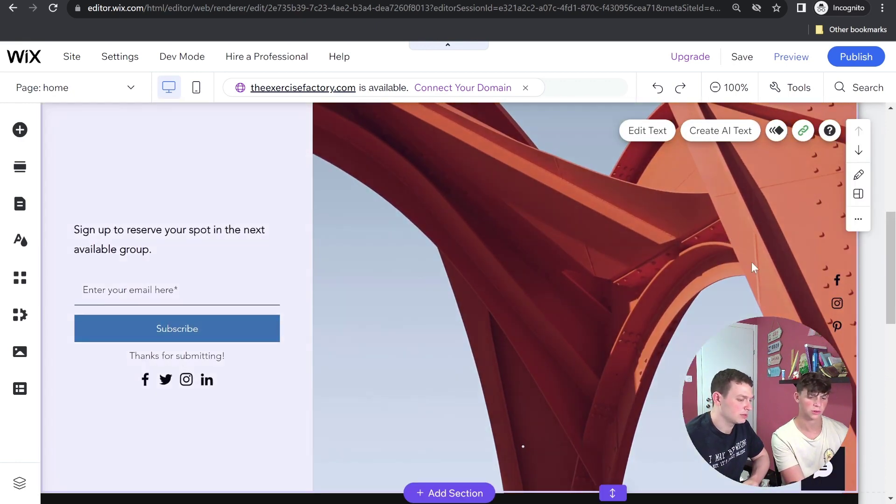
{"action": "scroll", "coordinate": [752, 264], "scroll_direction": "up", "scroll_amount": 1}
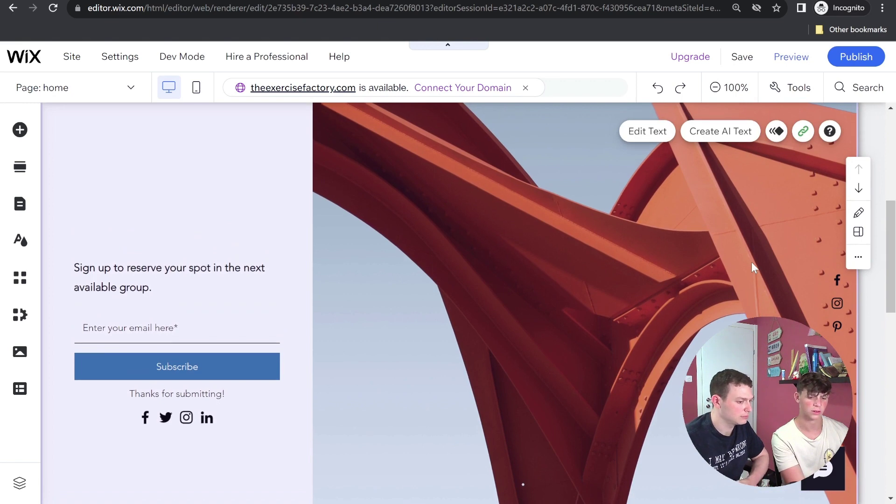
{"action": "scroll", "coordinate": [753, 263], "scroll_direction": "up", "scroll_amount": 2}
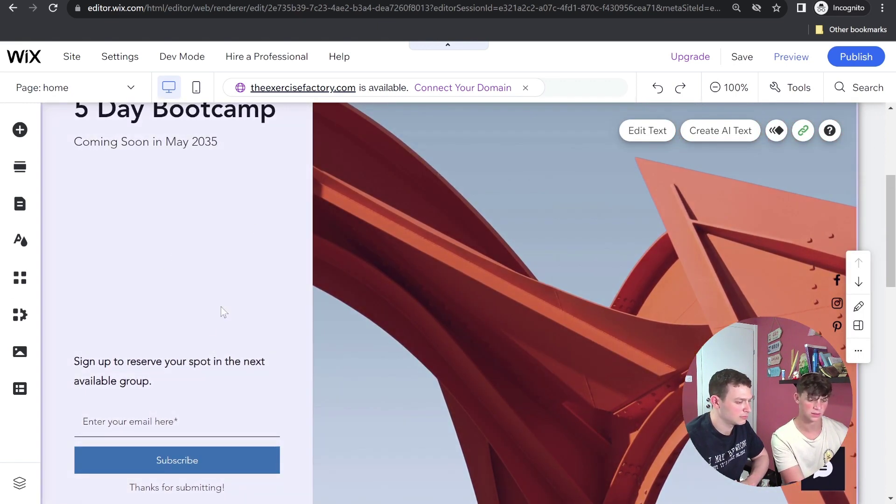
{"action": "left_click", "coordinate": [196, 286]}
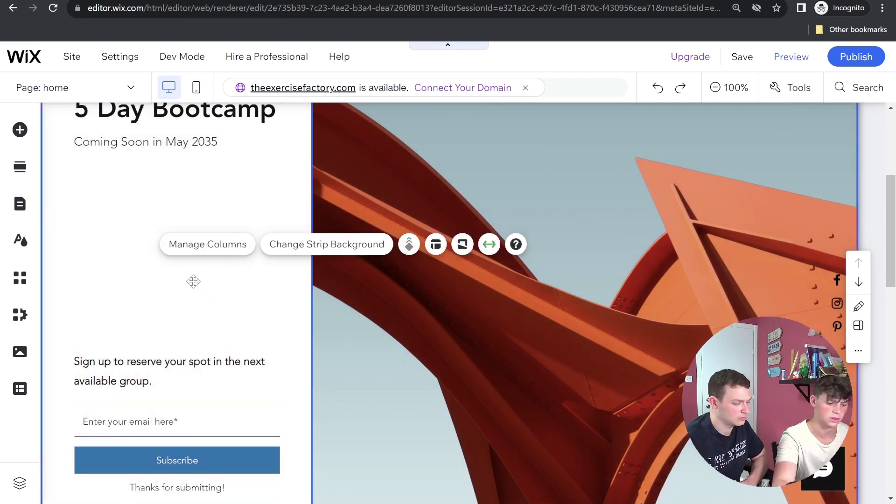
{"action": "left_click_drag", "start_coordinate": [193, 282], "coordinate": [196, 286]}
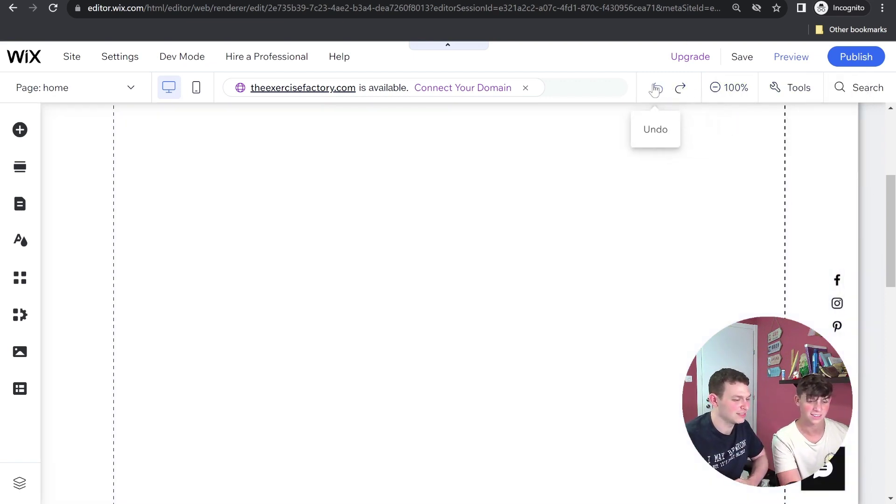
{"action": "left_click", "coordinate": [659, 89]}
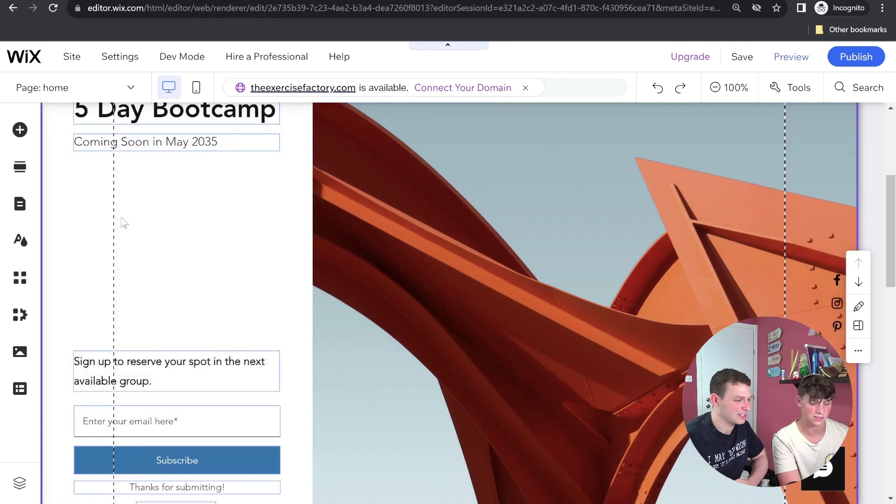
Delete the text and sign-up column from the "5 Day Bootcamp" strip, keeping only the image column
{"action": "left_click", "coordinate": [121, 218]}
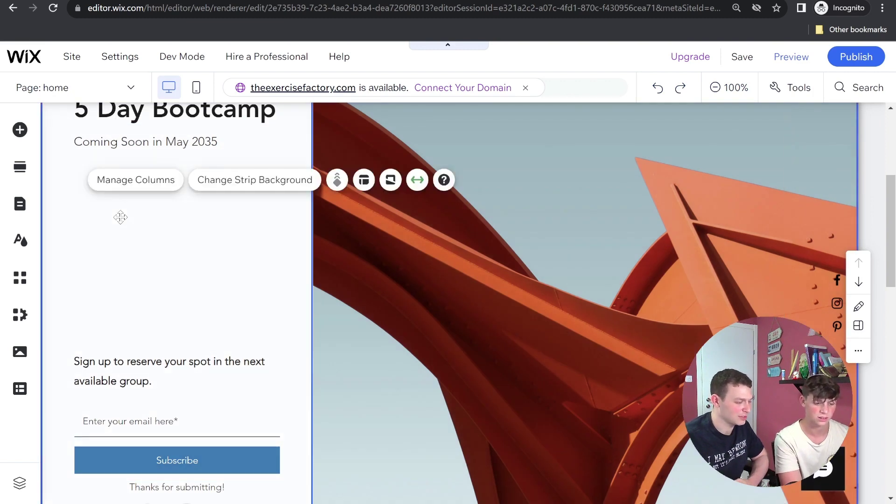
{"action": "left_click", "coordinate": [121, 217]}
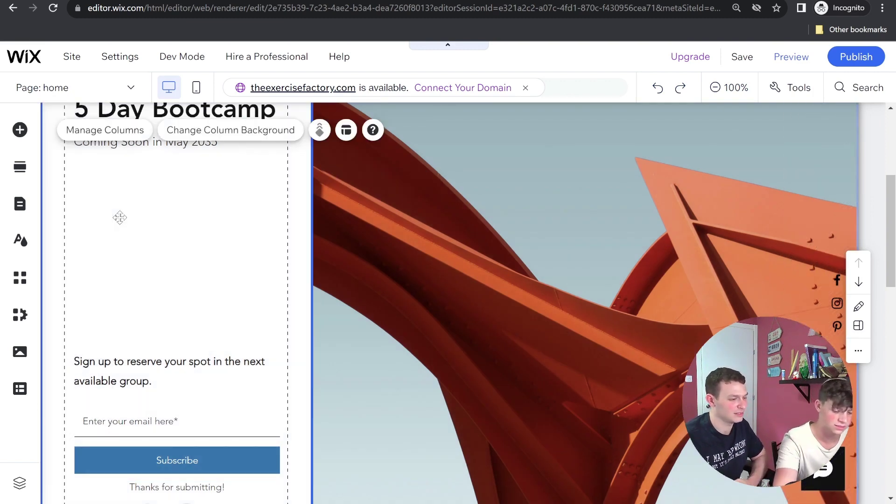
{"action": "key", "text": "Delete"}
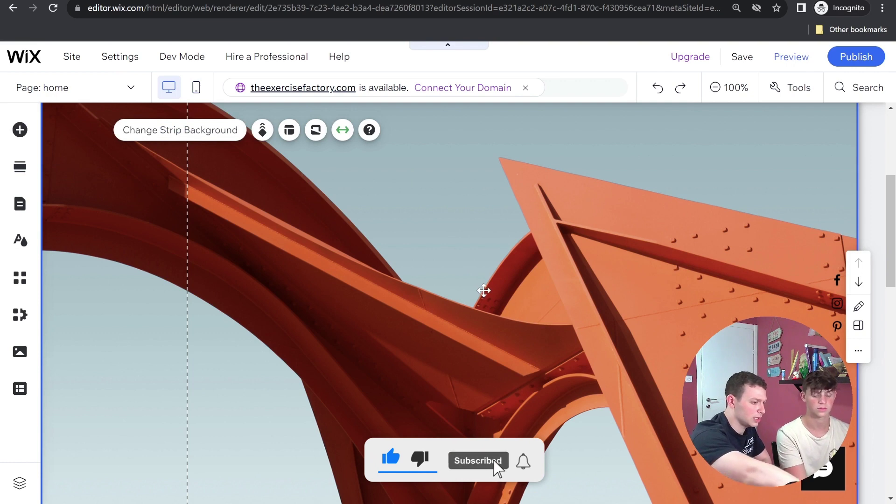
Try to change the remaining strip's background image, and leave the background settings without choosing one
{"action": "left_click", "coordinate": [189, 135]}
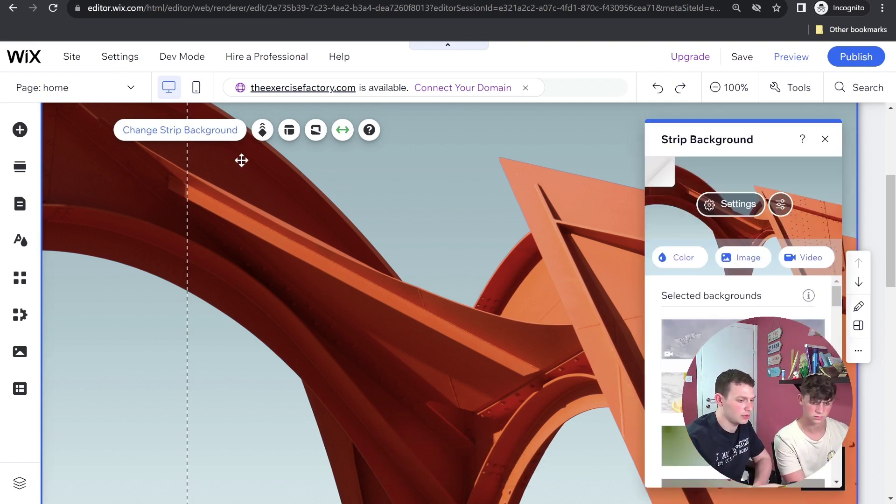
{"action": "left_click", "coordinate": [747, 258]}
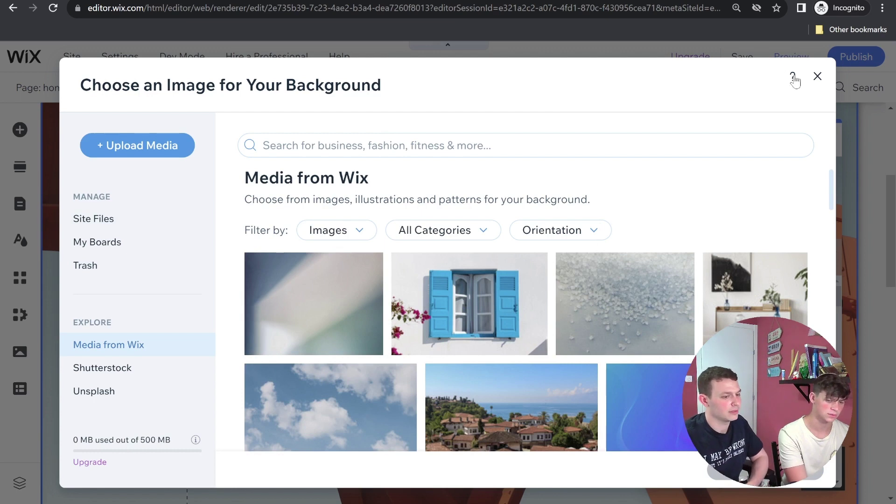
{"action": "left_click", "coordinate": [817, 77]}
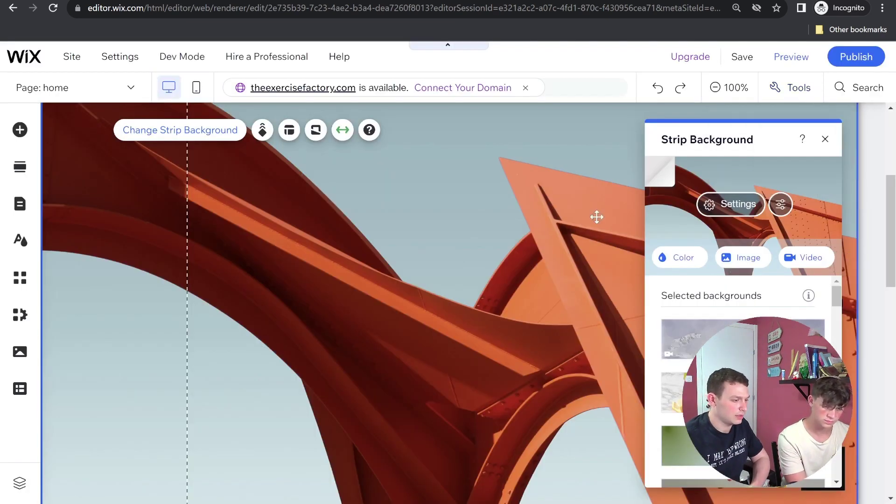
{"action": "left_click", "coordinate": [439, 239]}
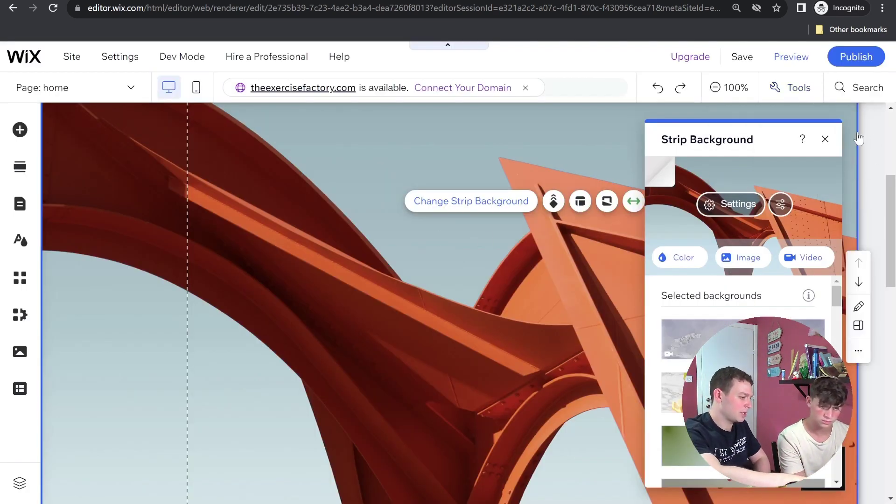
{"action": "left_click", "coordinate": [825, 139]}
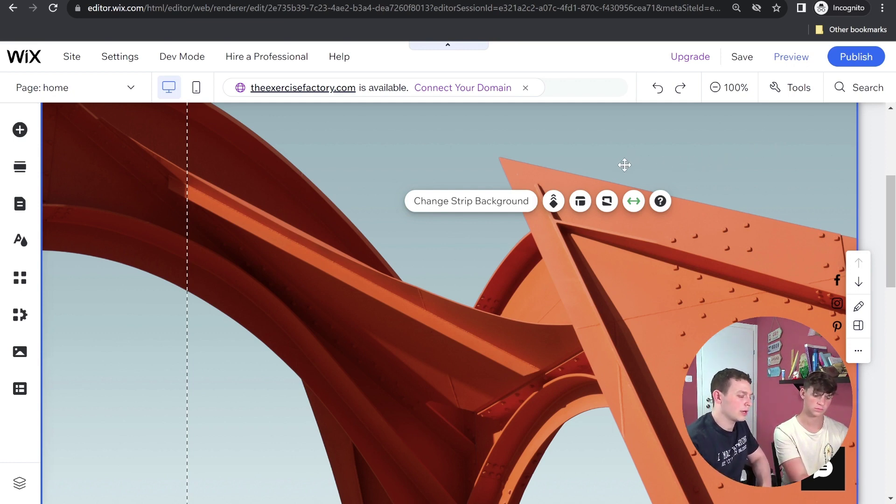
Leave the site editor for the Wix dashboard and open the store's product list
{"action": "scroll", "coordinate": [621, 162], "scroll_direction": "up", "scroll_amount": 3}
{"action": "scroll", "coordinate": [621, 164], "scroll_direction": "up", "scroll_amount": 3}
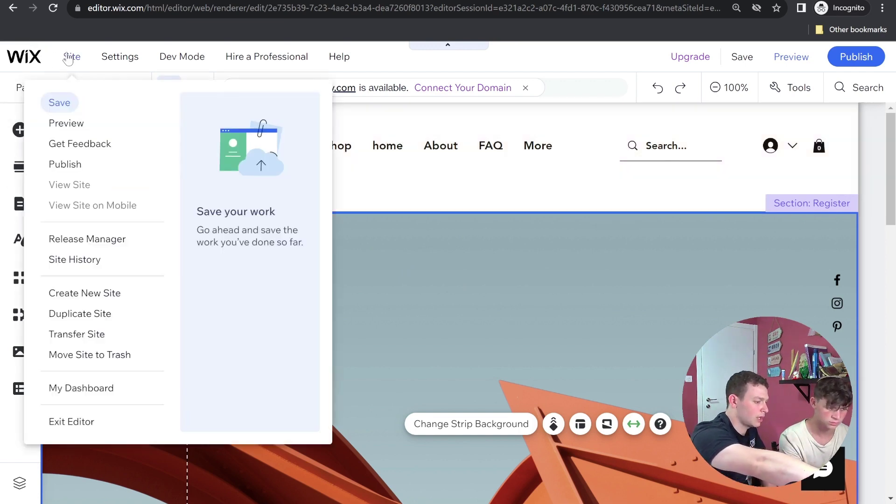
{"action": "left_click", "coordinate": [75, 391]}
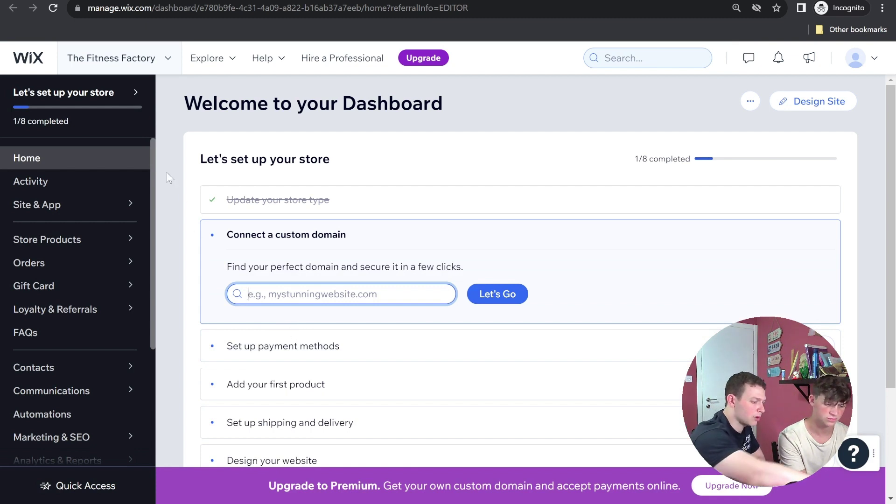
{"action": "left_click", "coordinate": [74, 248]}
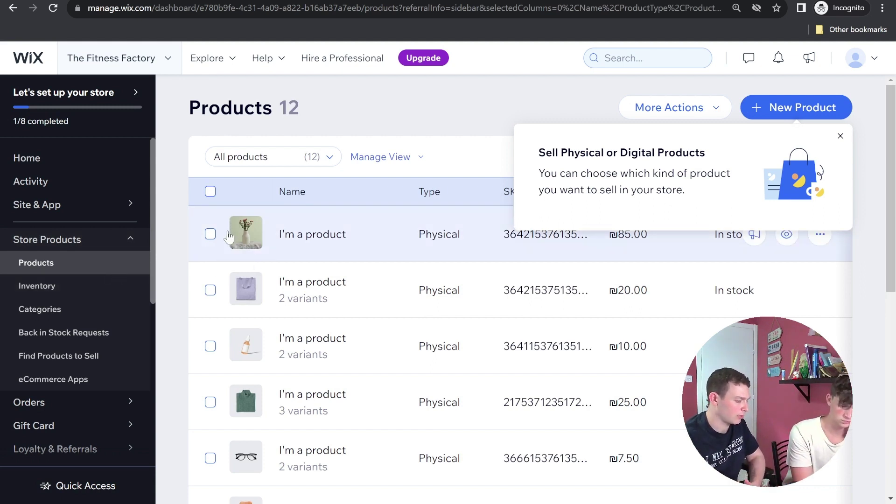
Select all 12 sample products in the store and delete them permanently
{"action": "left_click", "coordinate": [210, 234]}
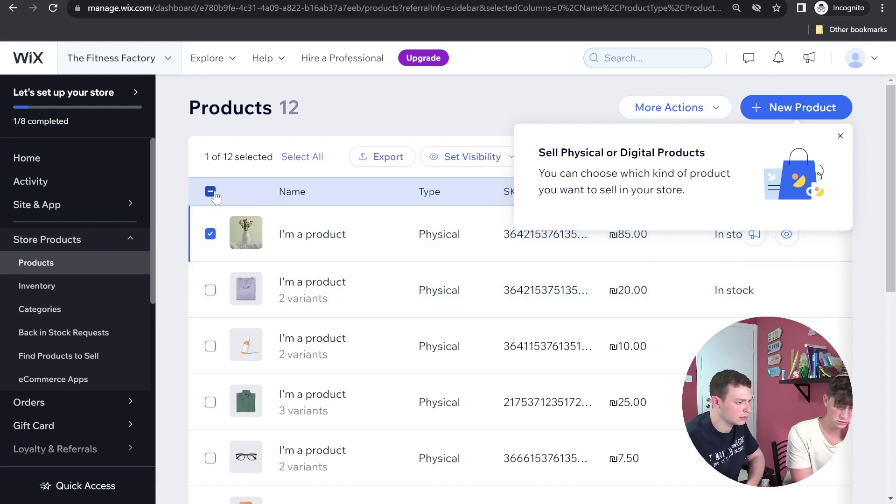
{"action": "left_click", "coordinate": [213, 194]}
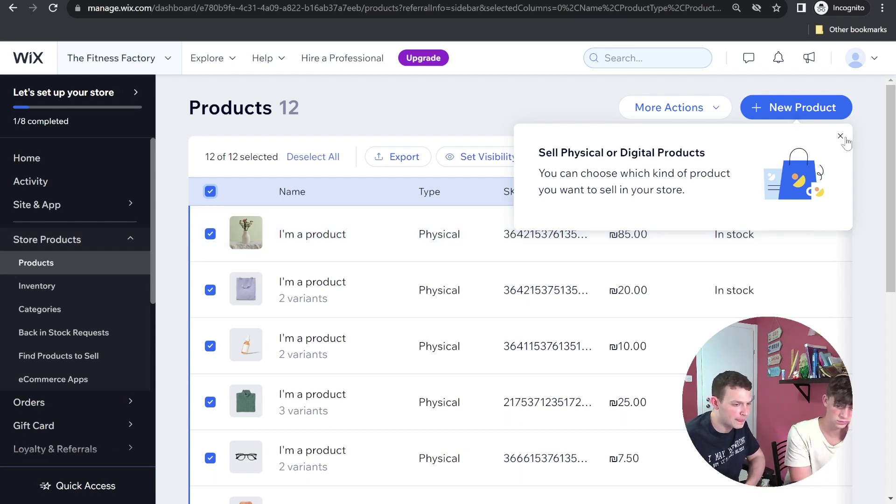
{"action": "left_click", "coordinate": [841, 137]}
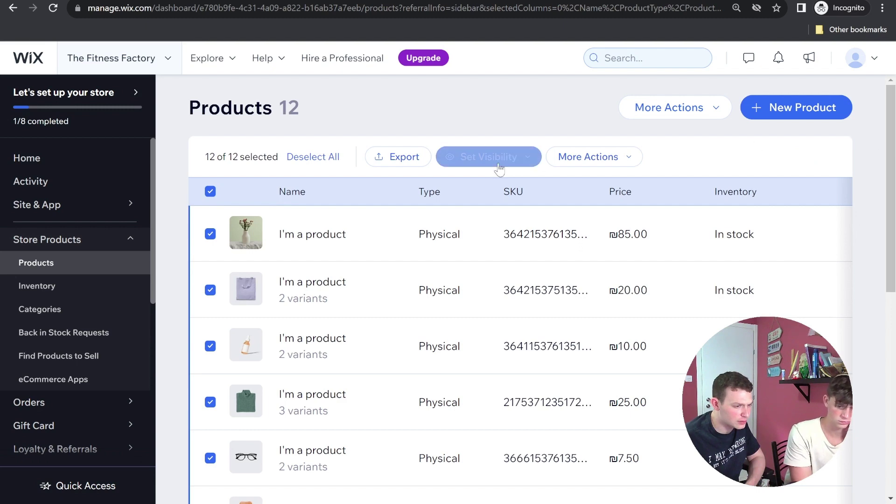
{"action": "left_click", "coordinate": [579, 156]}
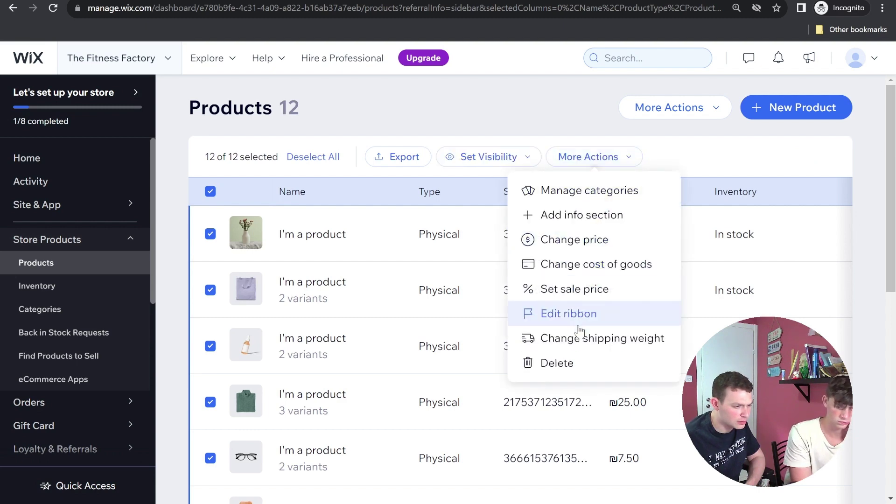
{"action": "left_click", "coordinate": [572, 359]}
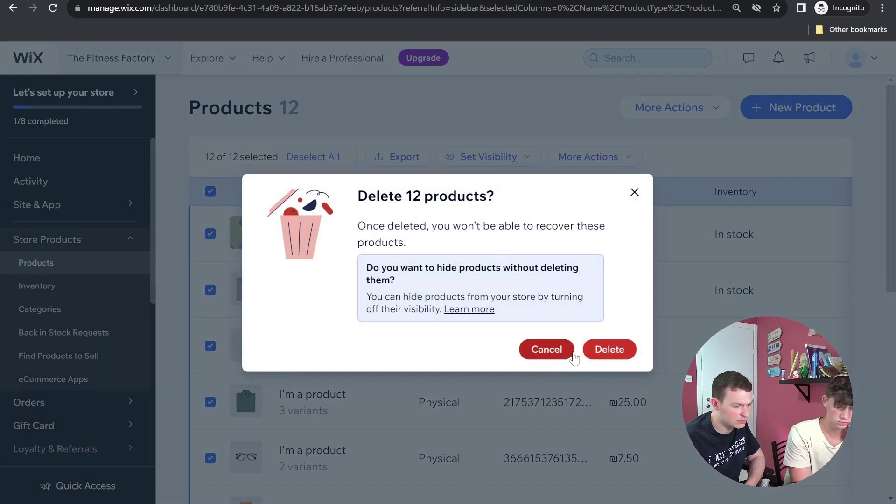
{"action": "left_click", "coordinate": [605, 355]}
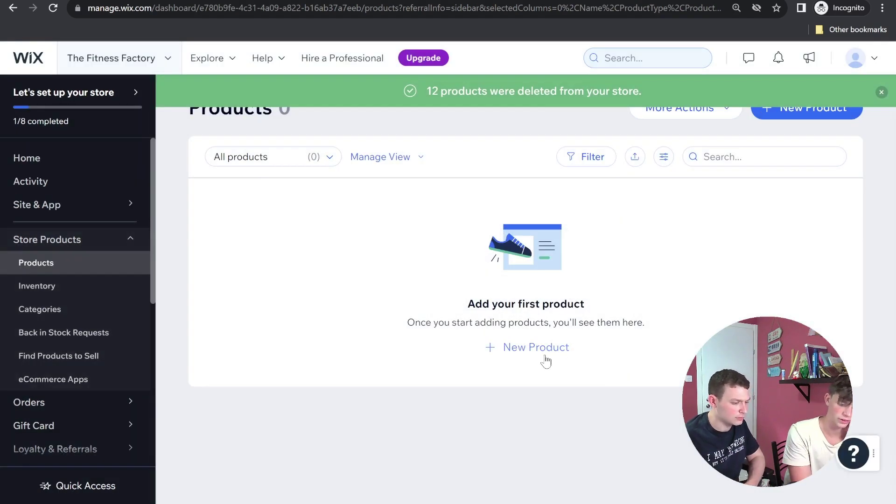
Start a new physical product in the emptied store
{"action": "left_click", "coordinate": [538, 359]}
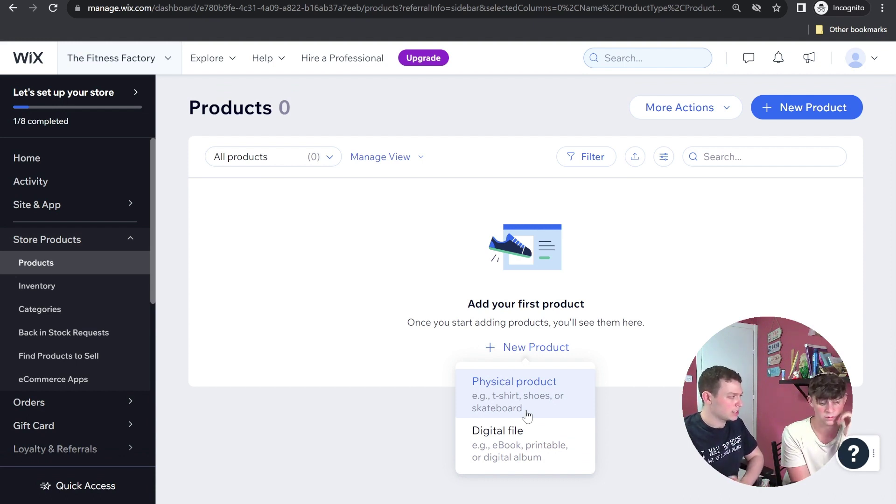
{"action": "left_click", "coordinate": [527, 389]}
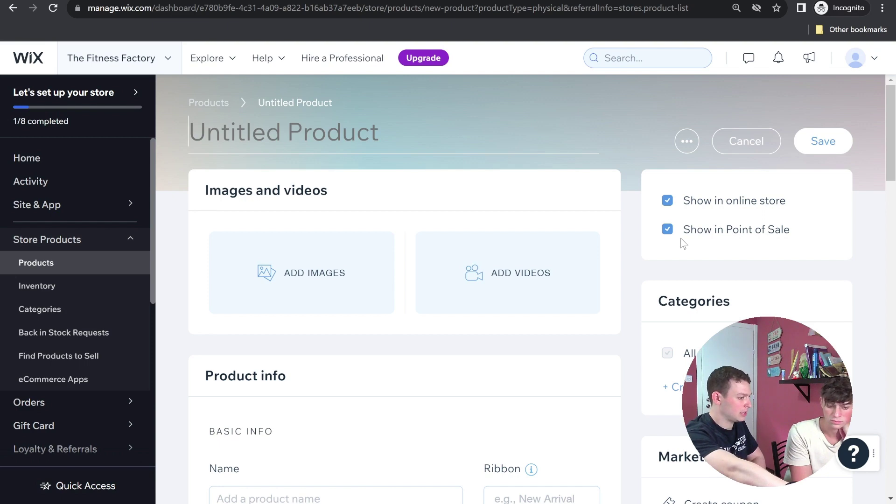
{"action": "scroll", "coordinate": [683, 242], "scroll_direction": "down", "scroll_amount": 1}
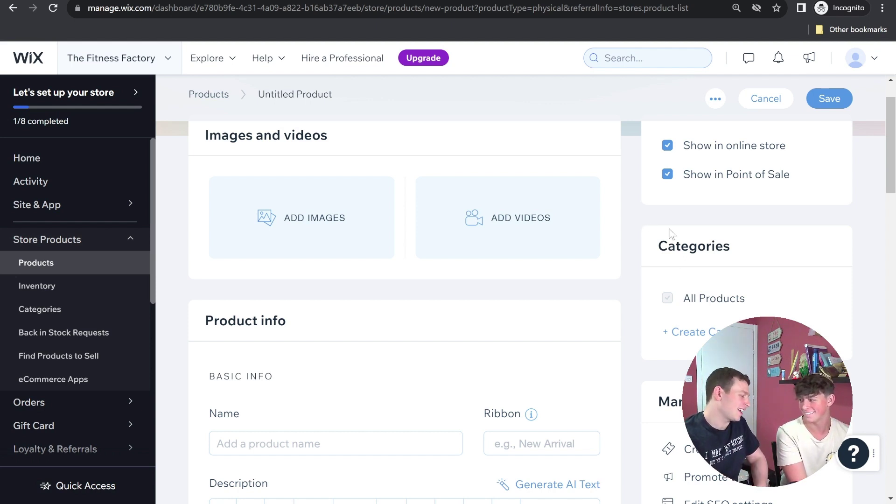
{"action": "scroll", "coordinate": [613, 279], "scroll_direction": "up", "scroll_amount": 2}
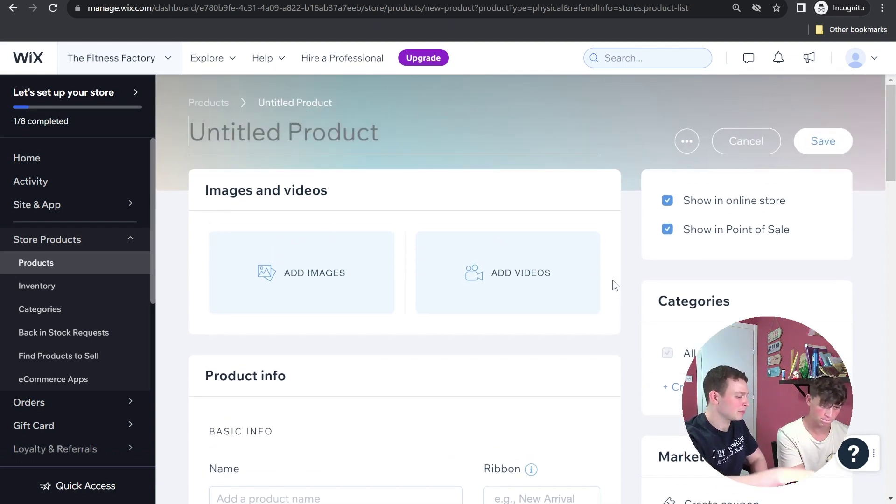
{"action": "scroll", "coordinate": [612, 279], "scroll_direction": "down", "scroll_amount": 2}
{"action": "scroll", "coordinate": [613, 279], "scroll_direction": "down", "scroll_amount": 3}
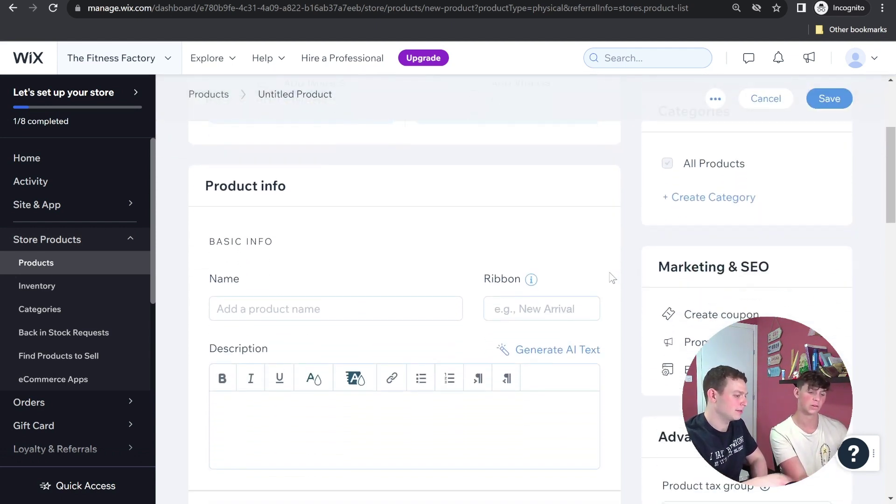
{"action": "scroll", "coordinate": [612, 280], "scroll_direction": "up", "scroll_amount": 3}
{"action": "scroll", "coordinate": [613, 280], "scroll_direction": "up", "scroll_amount": 3}
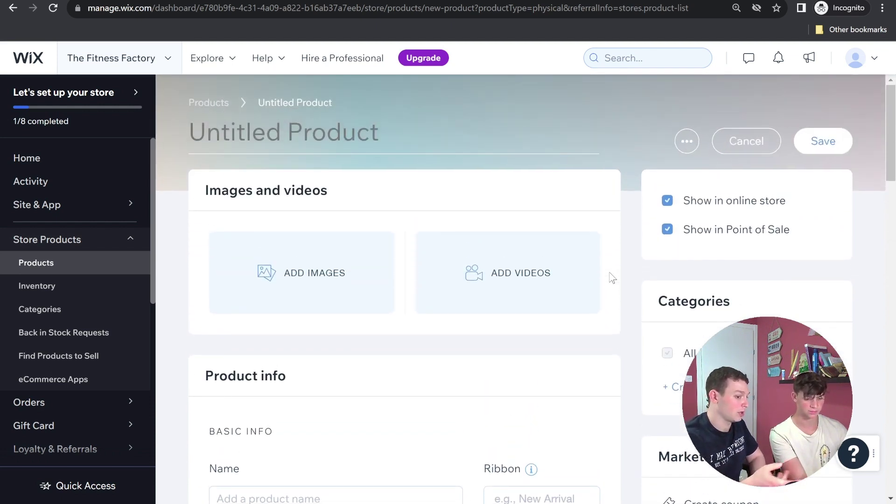
Name the new untitled store product "Wrist Straps"
{"action": "left_click", "coordinate": [262, 138]}
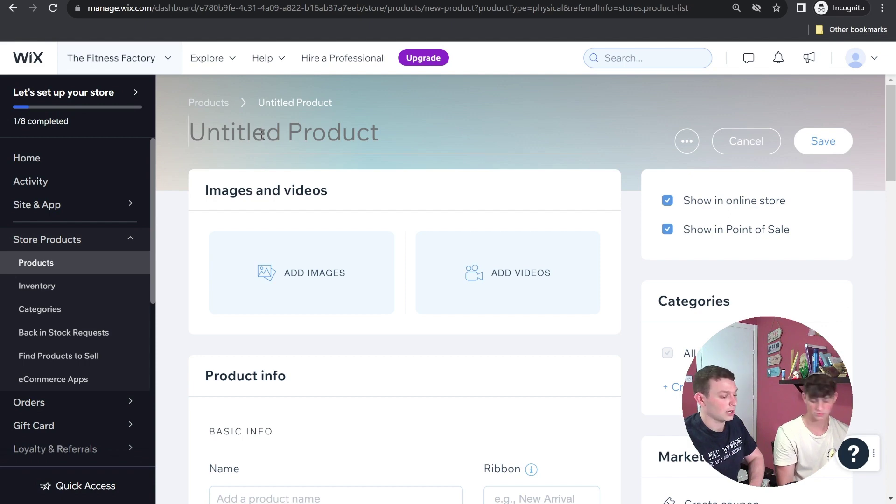
{"action": "type", "text": "ri"}
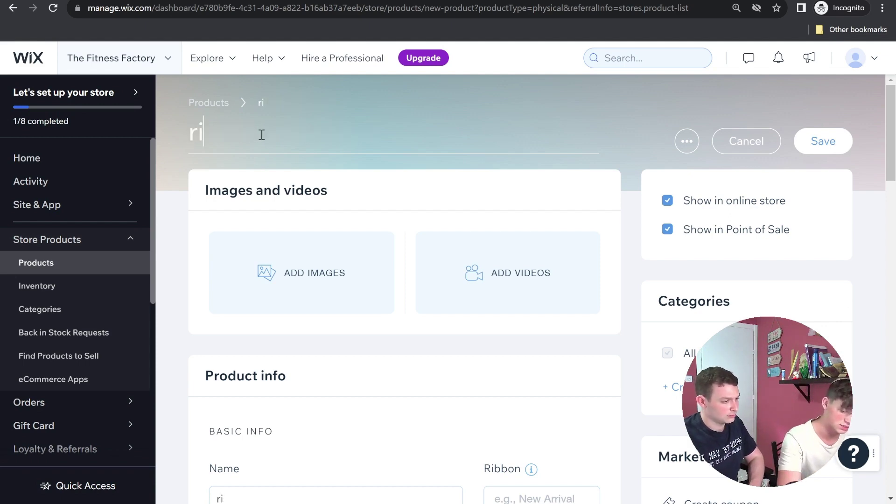
{"action": "type", "text": "st"}
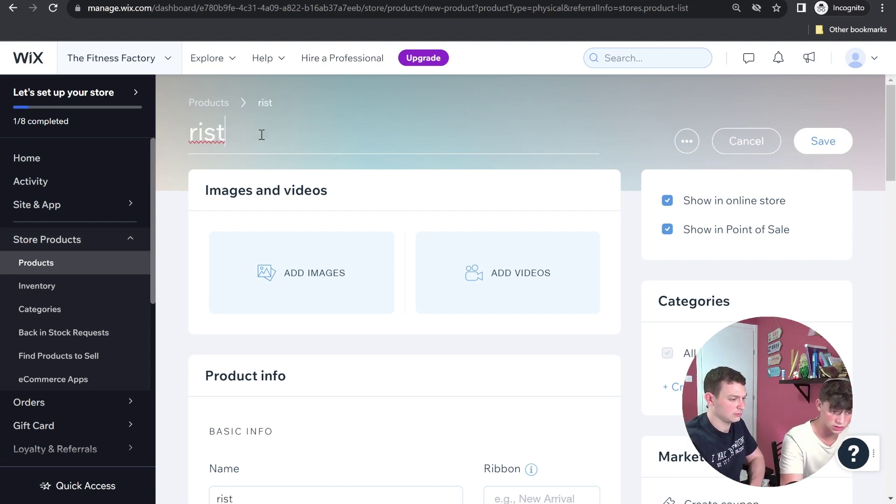
{"action": "key", "text": "Left"}
{"action": "key", "text": "Left"}
{"action": "key", "text": "Left"}
{"action": "key", "text": "Left"}
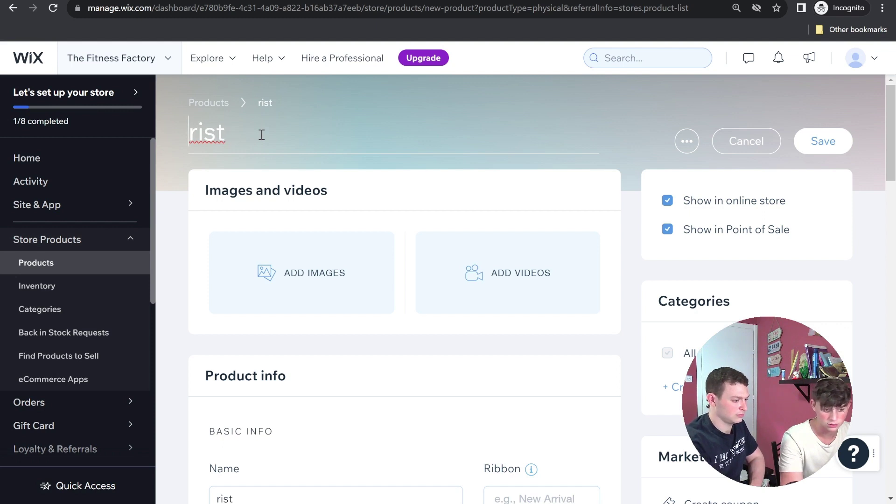
{"action": "type", "text": "W"}
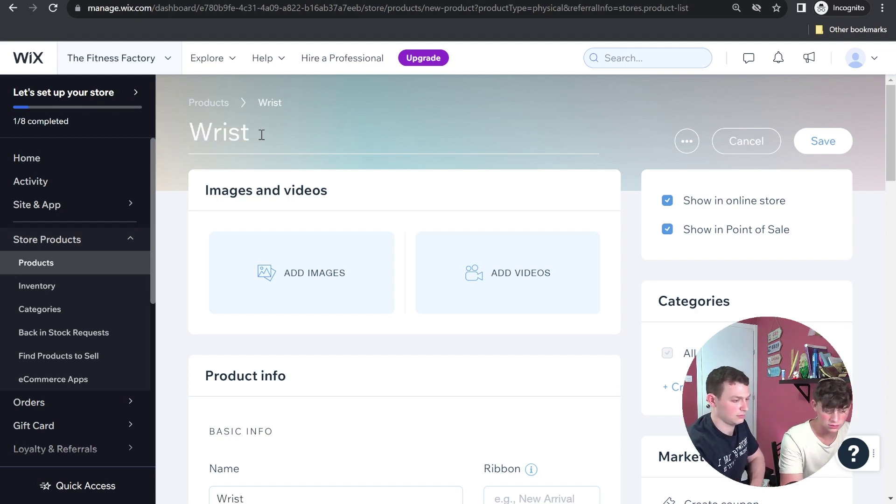
{"action": "key", "text": "Right"}
{"action": "key", "text": "Right"}
{"action": "key", "text": "Right"}
{"action": "key", "text": "Right"}
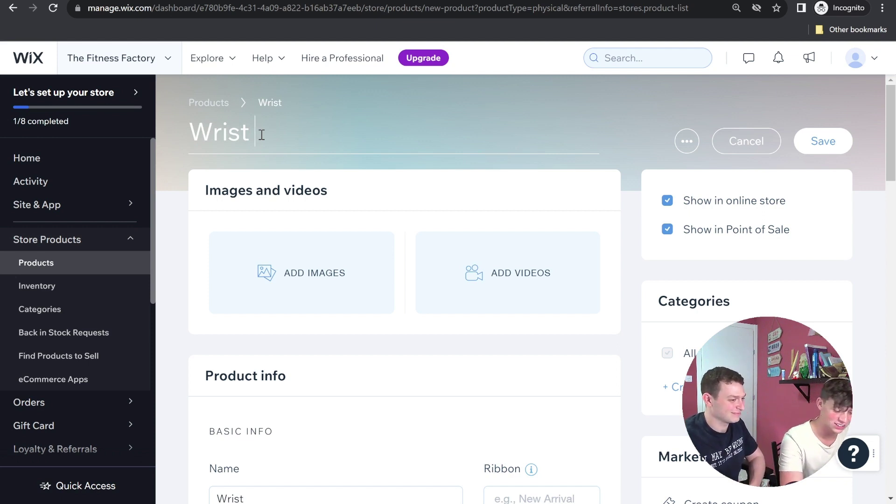
{"action": "type", "text": "s"}
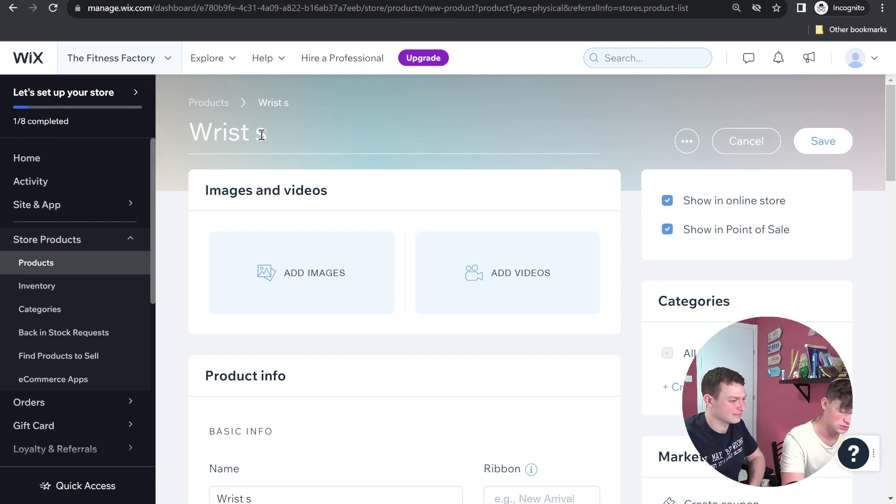
{"action": "type", "text": "htra"}
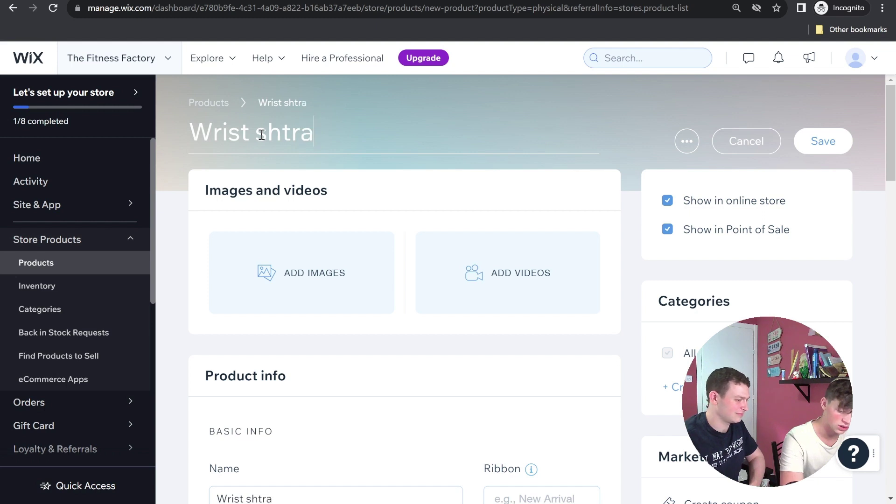
{"action": "type", "text": "ps"}
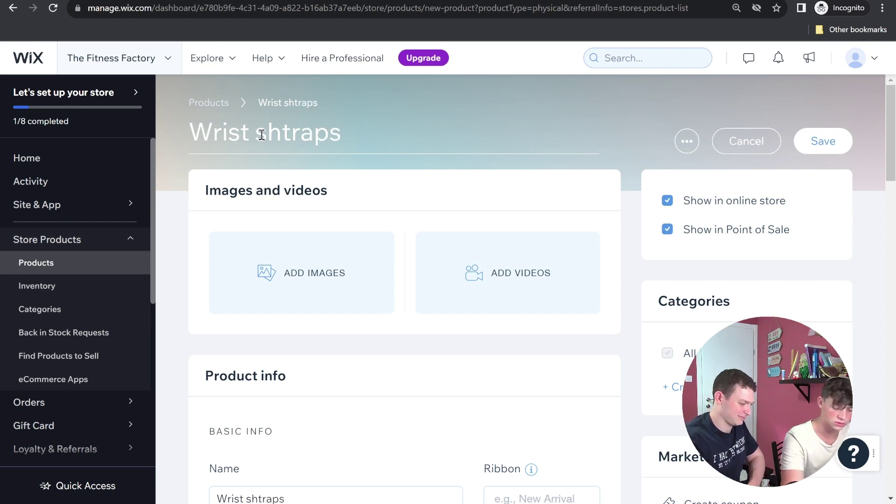
{"action": "key", "text": "Left"}
{"action": "key", "text": "Left"}
{"action": "key", "text": "Left"}
{"action": "key", "text": "Left"}
{"action": "key", "text": "Left"}
{"action": "key", "text": "Left"}
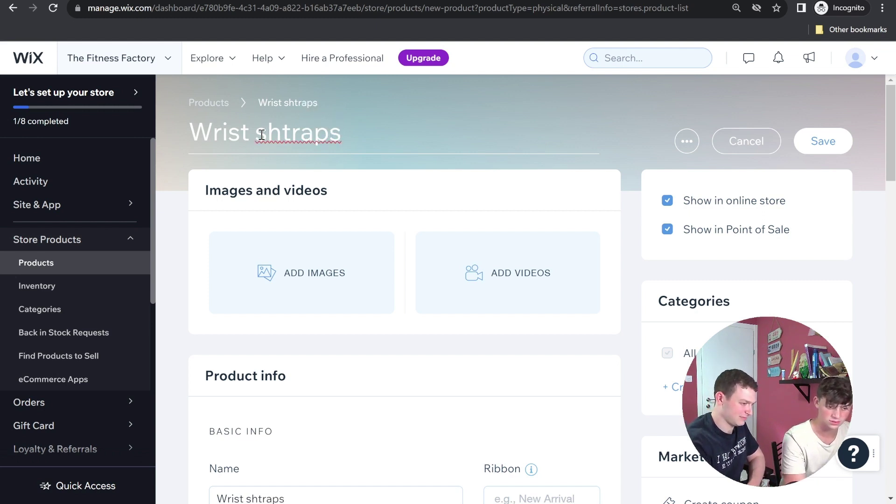
{"action": "key", "text": "BackSpace"}
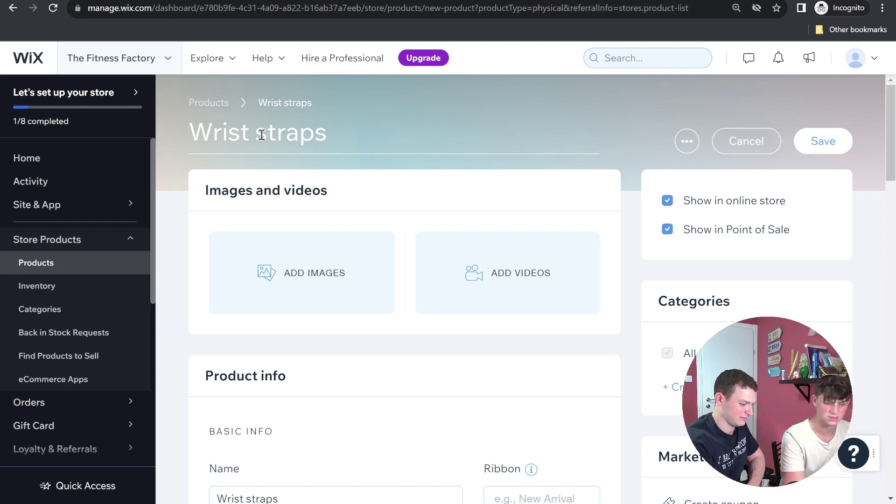
{"action": "key", "text": "BackSpace"}
{"action": "type", "text": "S"}
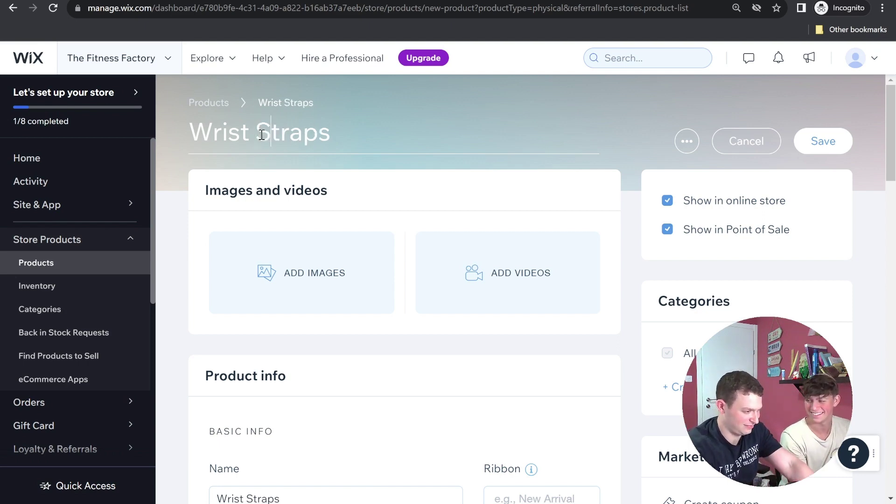
{"action": "key", "text": "Right"}
{"action": "key", "text": "Right"}
{"action": "key", "text": "Right"}
{"action": "key", "text": "Right"}
{"action": "key", "text": "Right"}
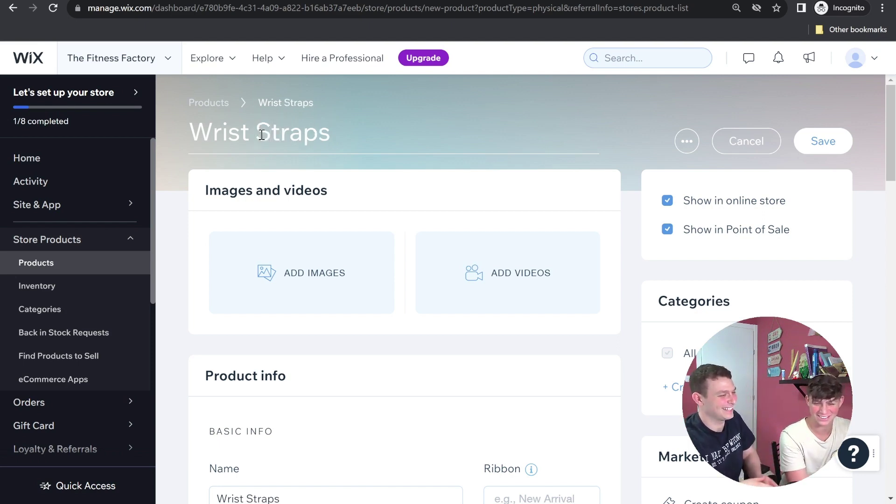
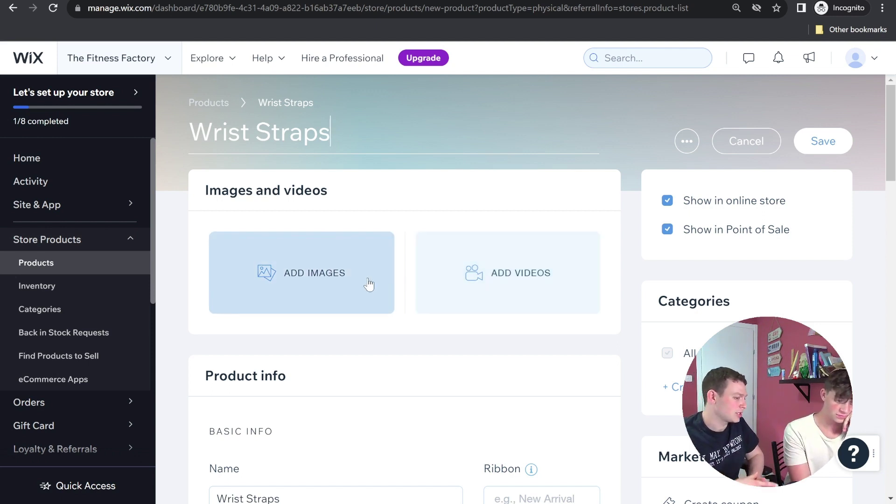
Open the image chooser for the product and search the media library for "wrist straps"
{"action": "left_click", "coordinate": [264, 254]}
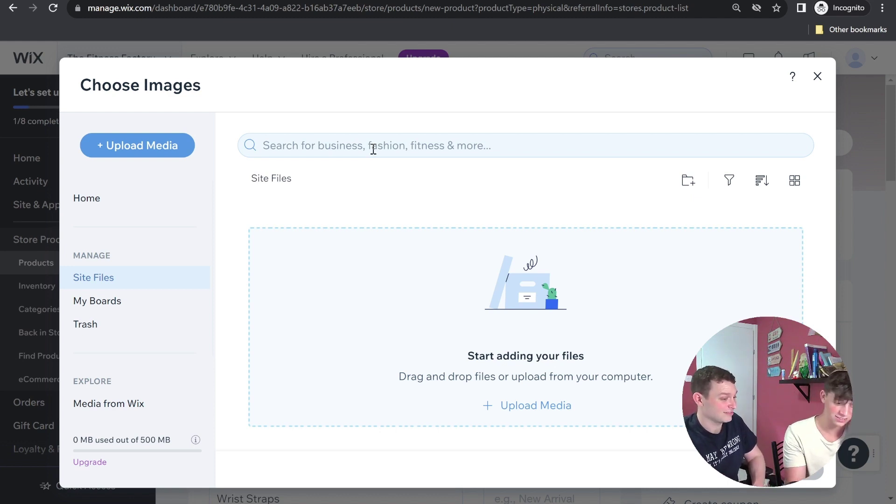
{"action": "left_click", "coordinate": [373, 149]}
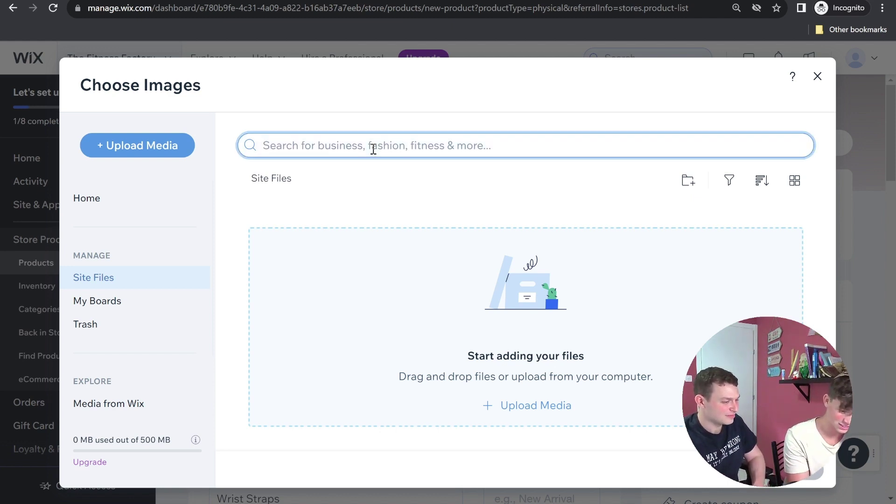
{"action": "type", "text": "r"}
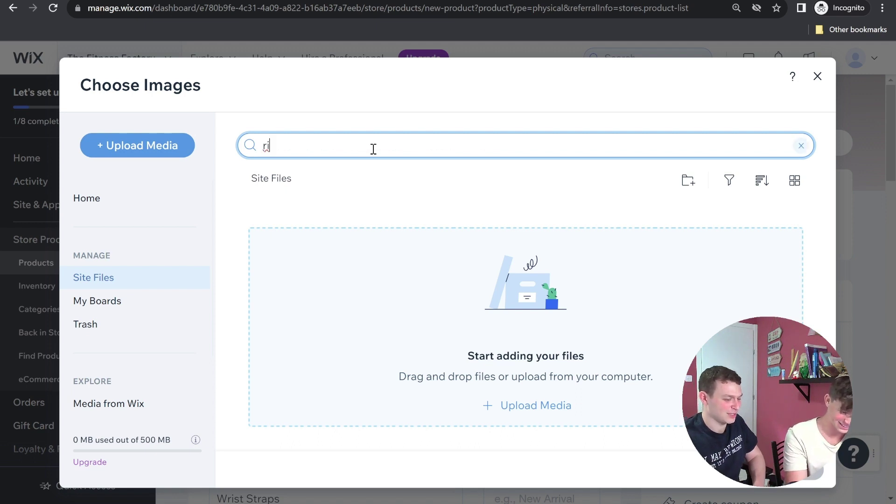
{"action": "type", "text": "i"}
{"action": "key", "text": "BackSpace"}
{"action": "key", "text": "BackSpace"}
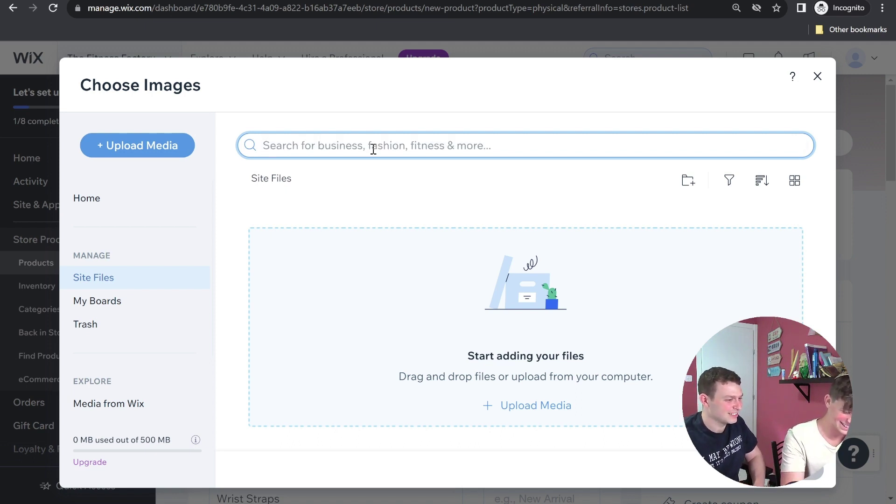
{"action": "type", "text": "wri"}
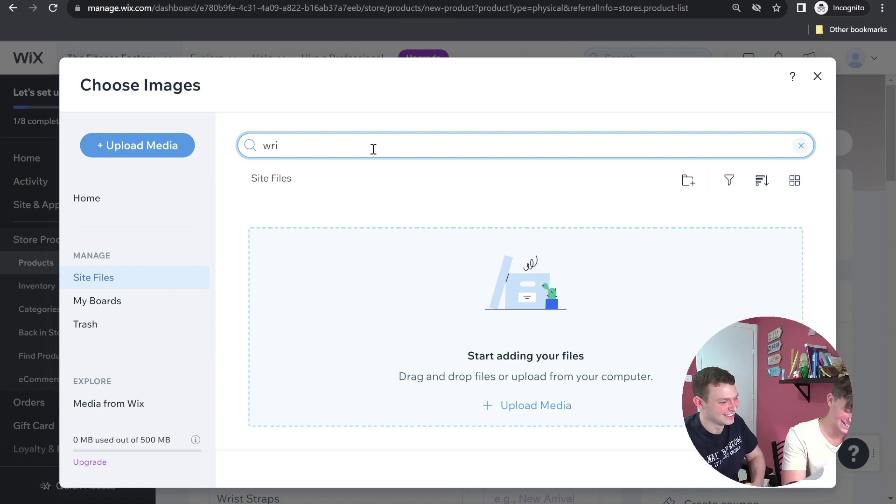
{"action": "type", "text": "st s"}
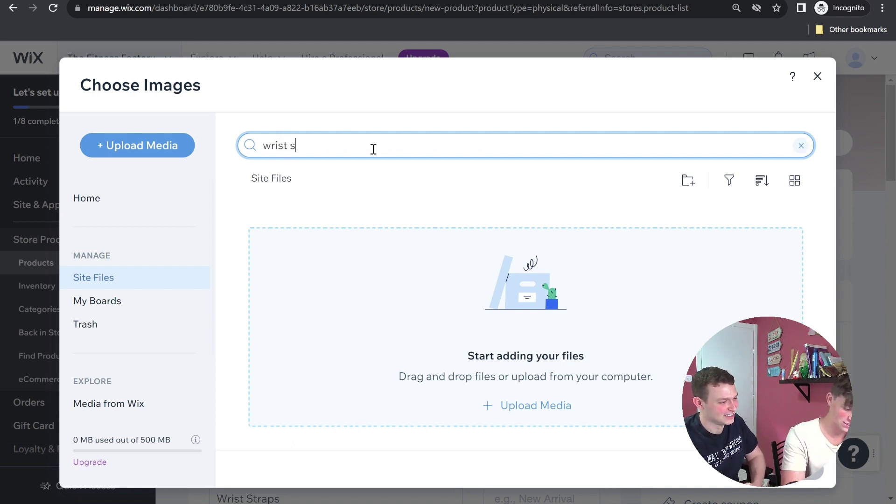
{"action": "type", "text": "traps"}
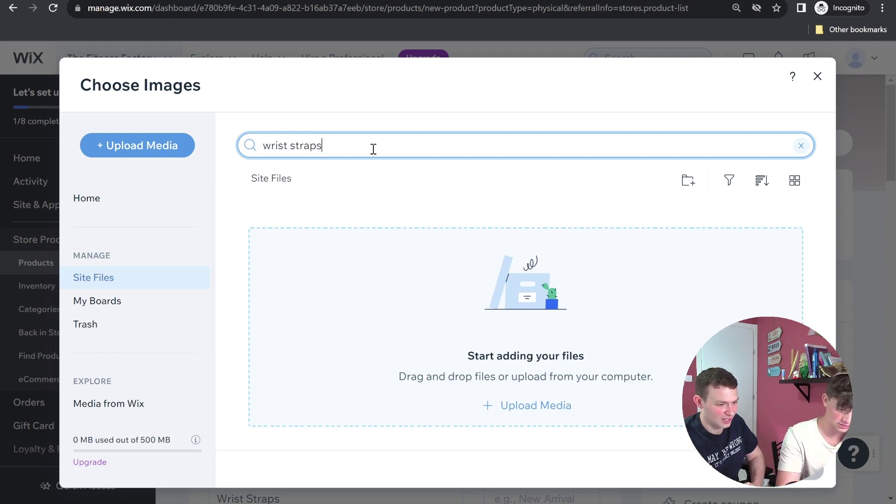
{"action": "key", "text": "Return"}
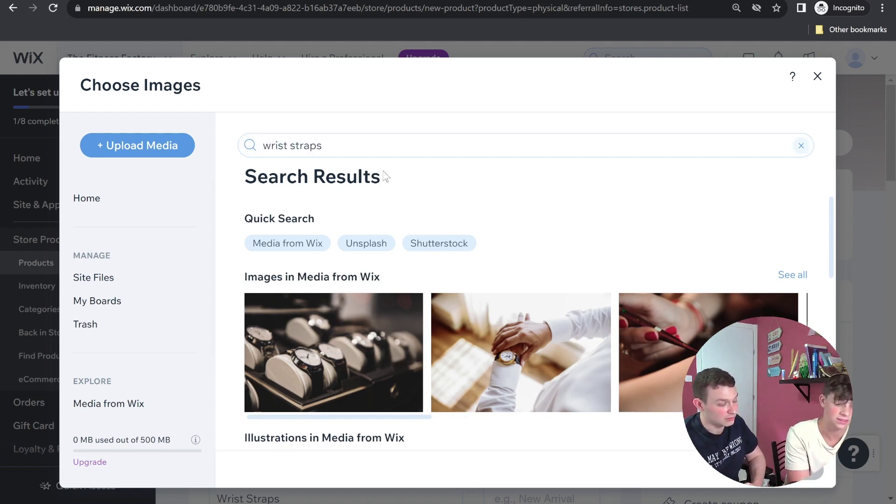
Look through the stock image results for a suitable product picture, and close the image chooser without adding one
{"action": "scroll", "coordinate": [407, 247], "scroll_direction": "down", "scroll_amount": 5}
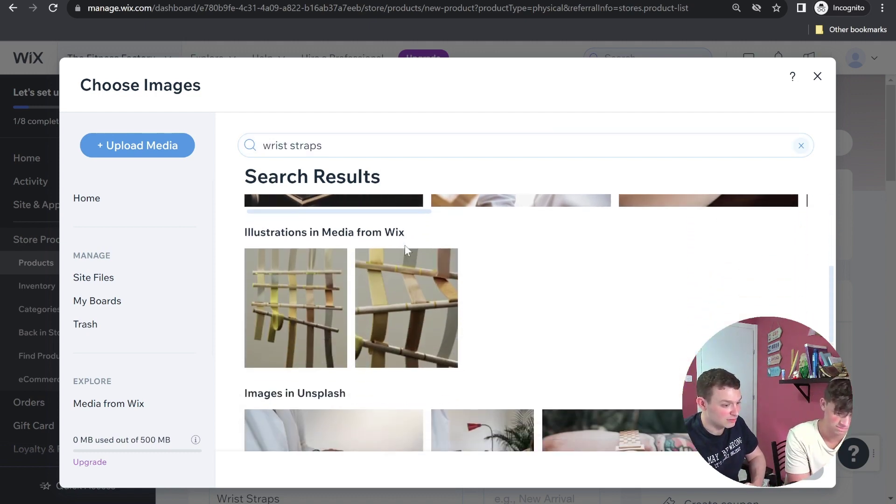
{"action": "scroll", "coordinate": [405, 251], "scroll_direction": "down", "scroll_amount": 5}
{"action": "scroll", "coordinate": [415, 259], "scroll_direction": "down", "scroll_amount": 2}
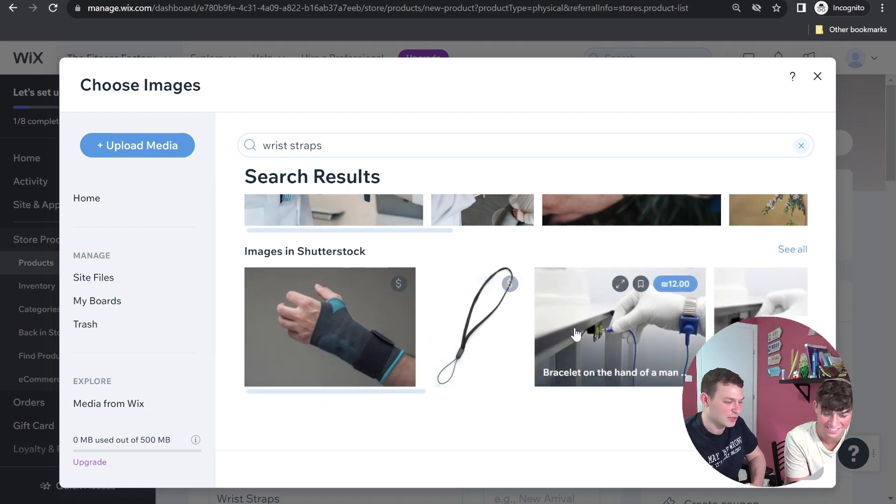
{"action": "scroll", "coordinate": [577, 334], "scroll_direction": "up", "scroll_amount": 3}
{"action": "scroll", "coordinate": [577, 334], "scroll_direction": "up", "scroll_amount": 6}
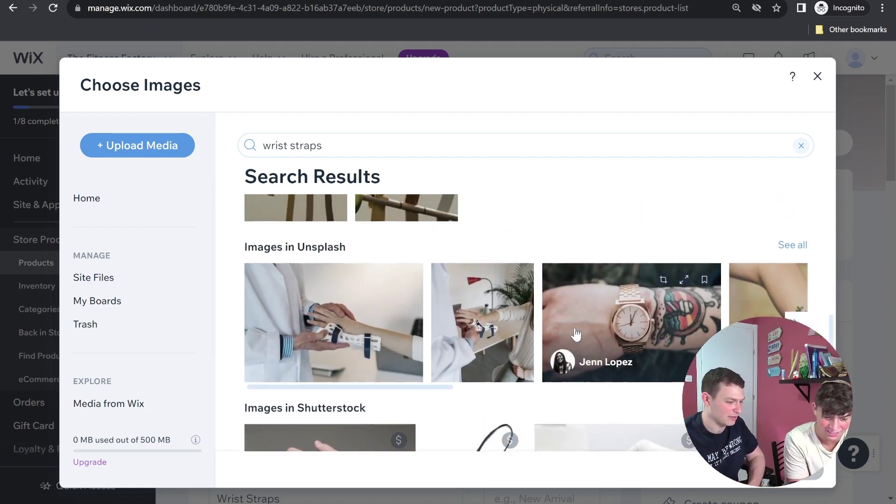
{"action": "scroll", "coordinate": [577, 333], "scroll_direction": "up", "scroll_amount": 5}
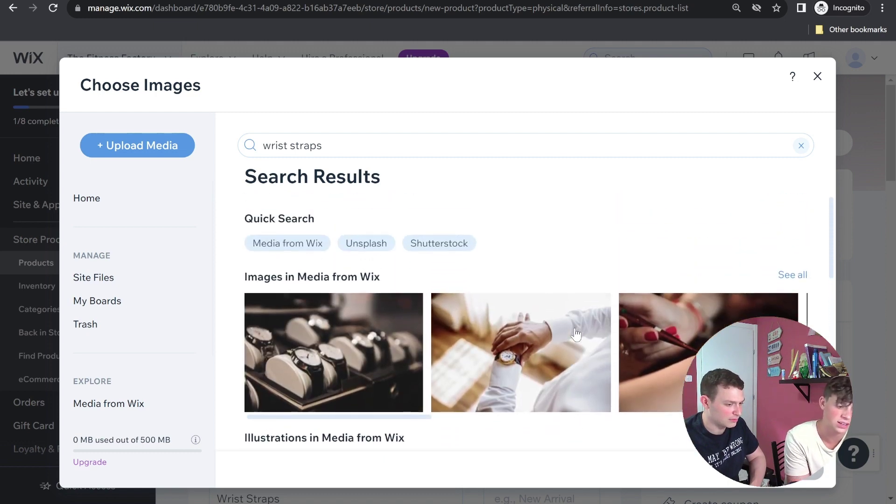
{"action": "left_click", "coordinate": [819, 77]}
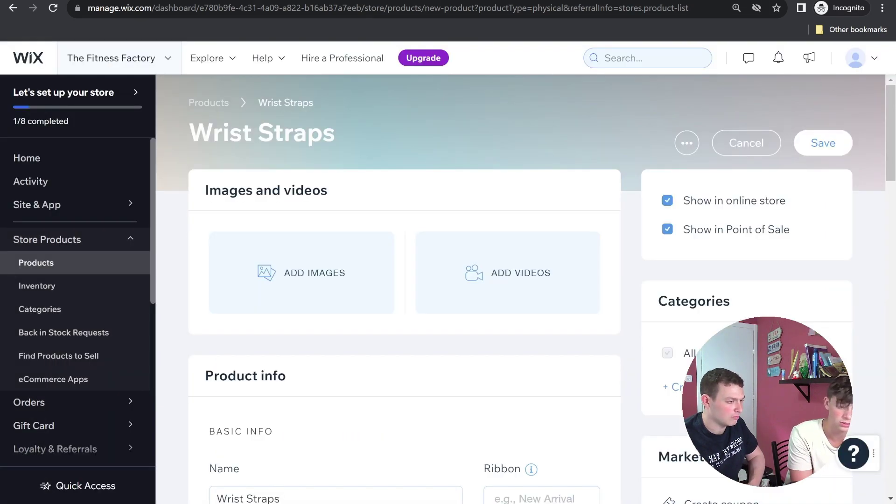
Search Google in a new browser tab for "gym wrist straps" and show the image results
{"action": "key", "text": "ctrl+t"}
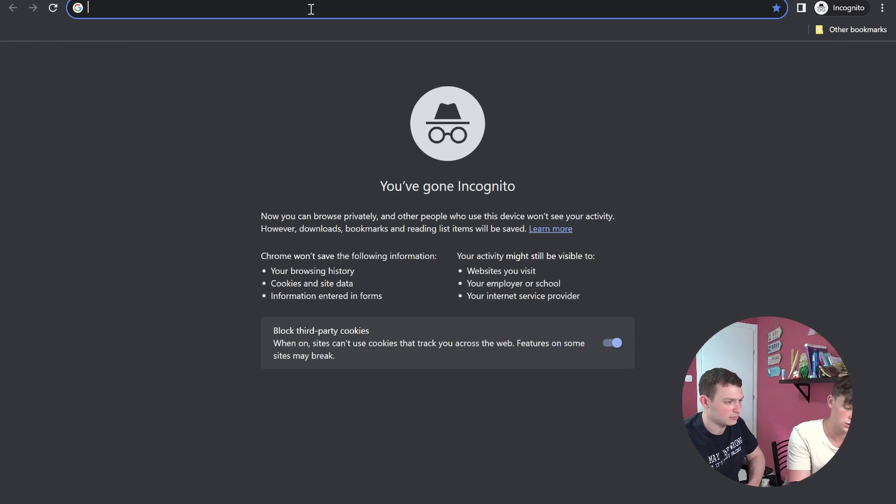
{"action": "type", "text": "gy"}
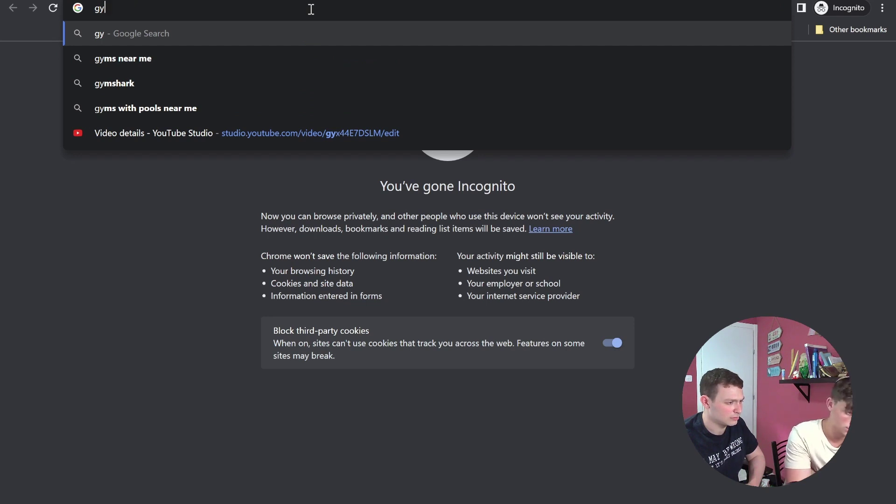
{"action": "type", "text": "y"}
{"action": "key", "text": "BackSpace"}
{"action": "type", "text": "m"}
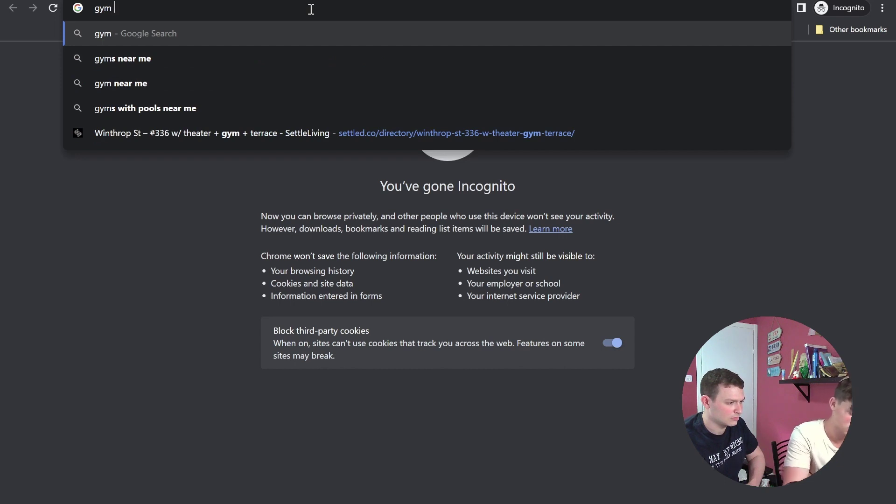
{"action": "type", "text": " wri"}
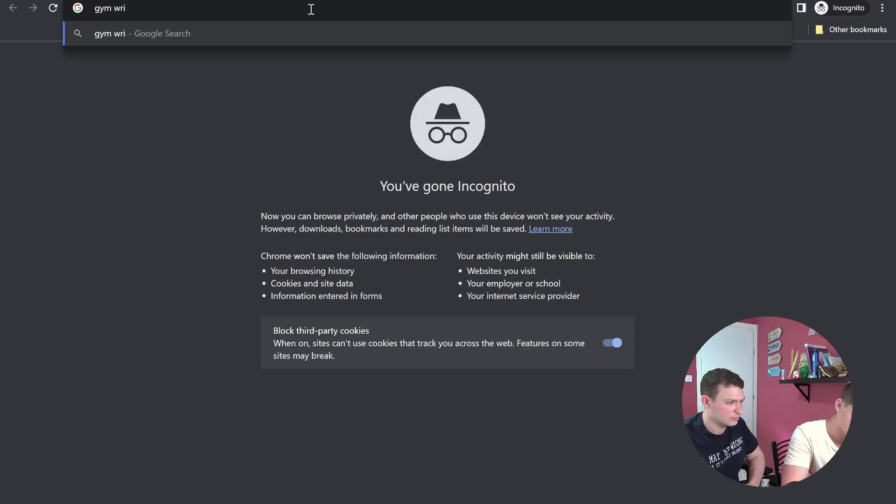
{"action": "type", "text": "st"}
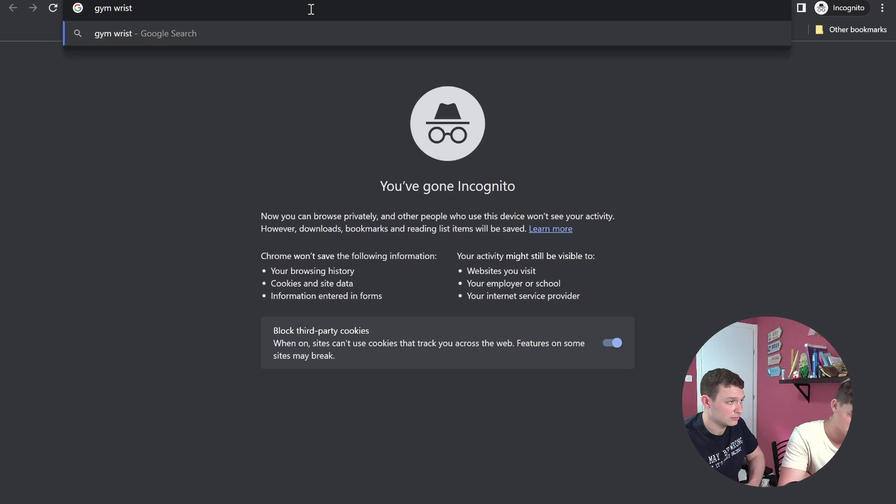
{"action": "type", "text": " st"}
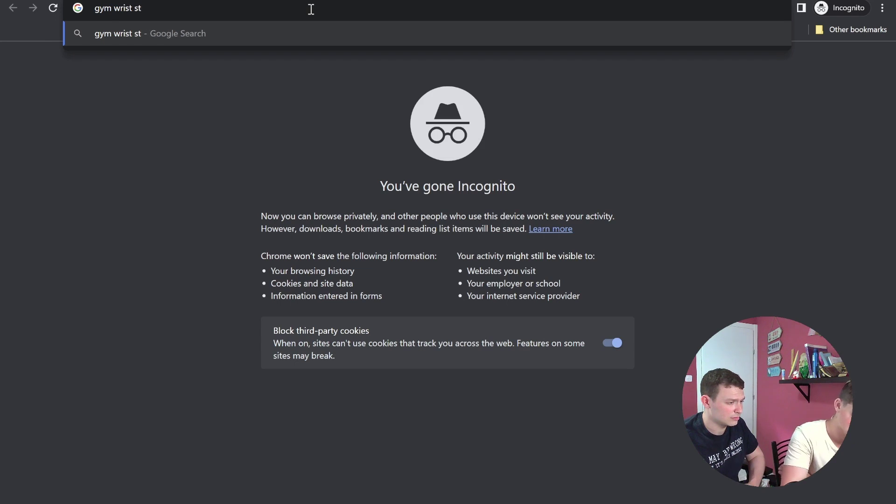
{"action": "type", "text": "raps"}
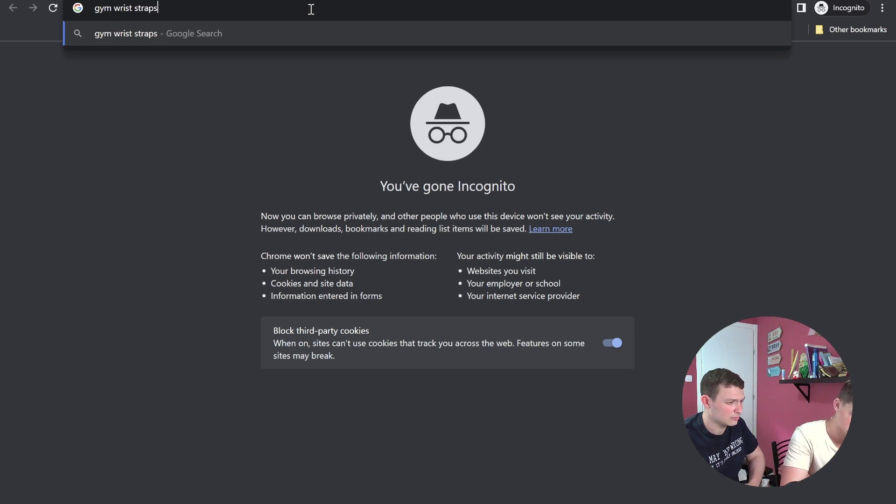
{"action": "key", "text": "Return"}
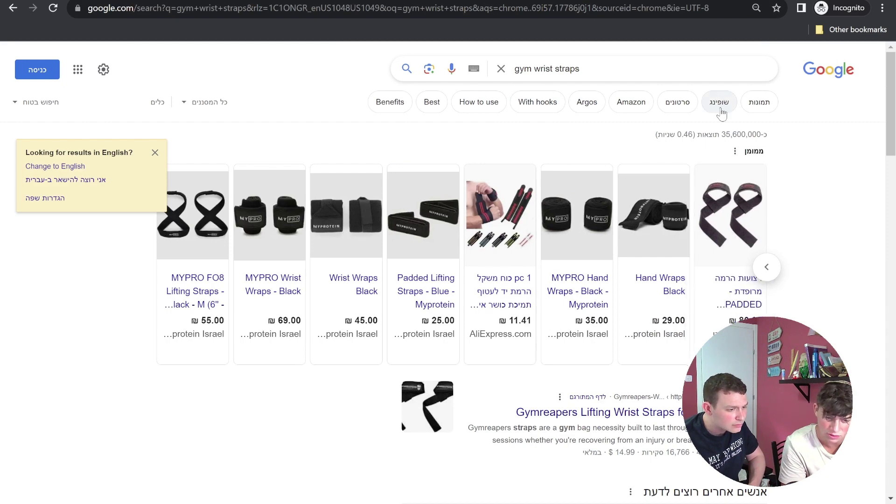
{"action": "left_click", "coordinate": [762, 106]}
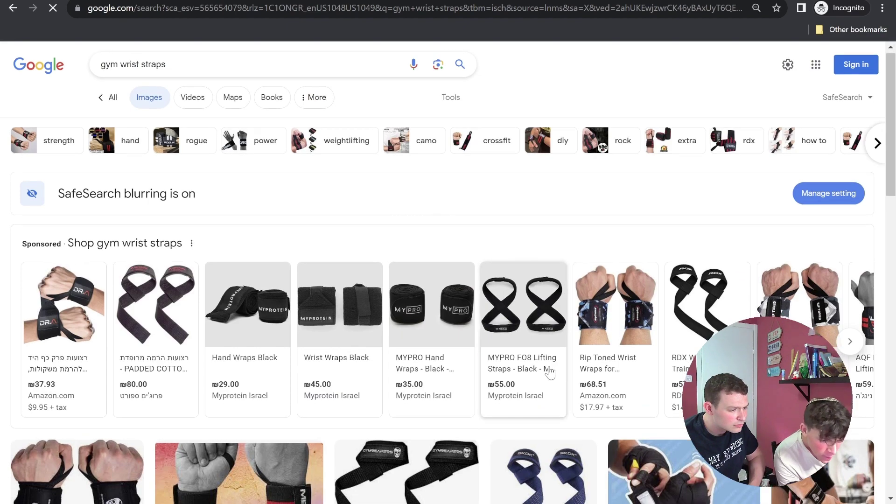
Preview the blue SKDK wrist straps picture from Fruugo in the image results, and close the preview
{"action": "scroll", "coordinate": [525, 350], "scroll_direction": "down", "scroll_amount": 2}
{"action": "scroll", "coordinate": [525, 350], "scroll_direction": "down", "scroll_amount": 2}
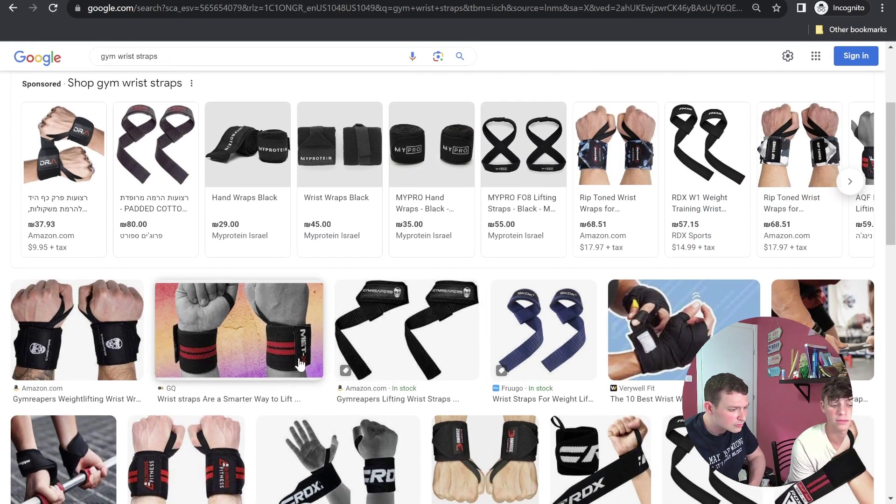
{"action": "left_click", "coordinate": [533, 328]}
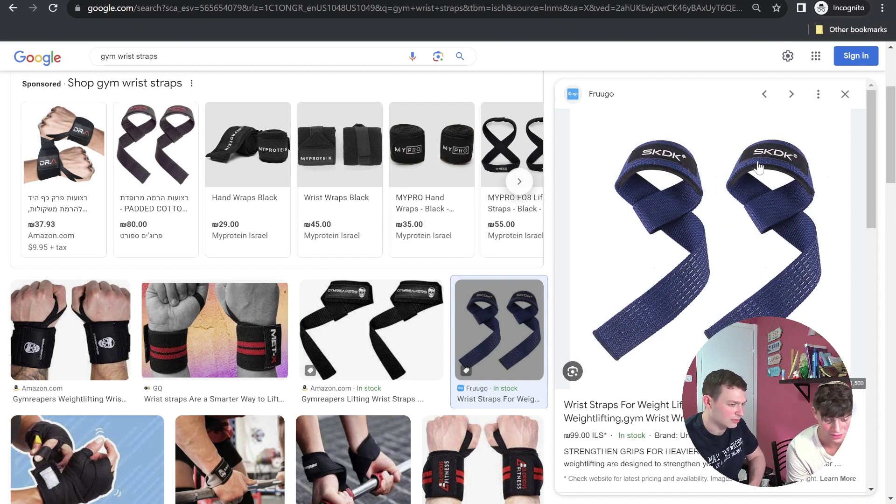
{"action": "left_click", "coordinate": [847, 94]}
Find the Stronglifestore leather wrist straps picture further down the image results, open it and download it
{"action": "scroll", "coordinate": [593, 259], "scroll_direction": "down", "scroll_amount": 1}
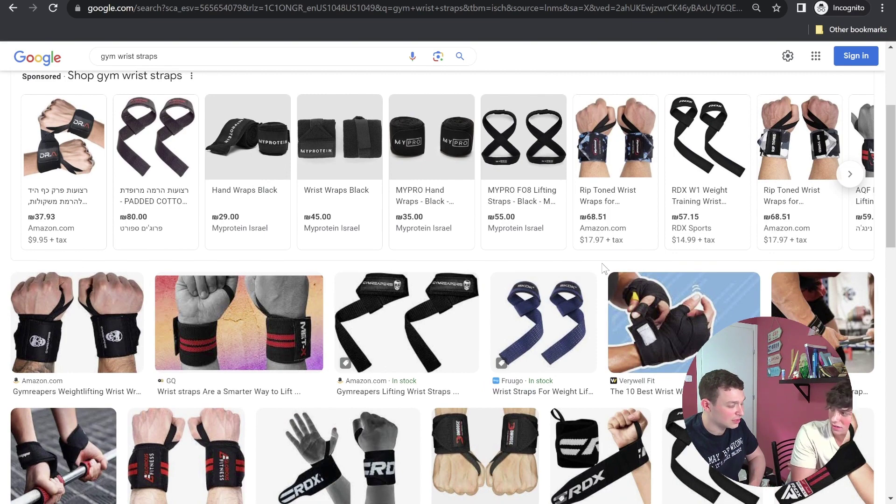
{"action": "scroll", "coordinate": [603, 311], "scroll_direction": "down", "scroll_amount": 3}
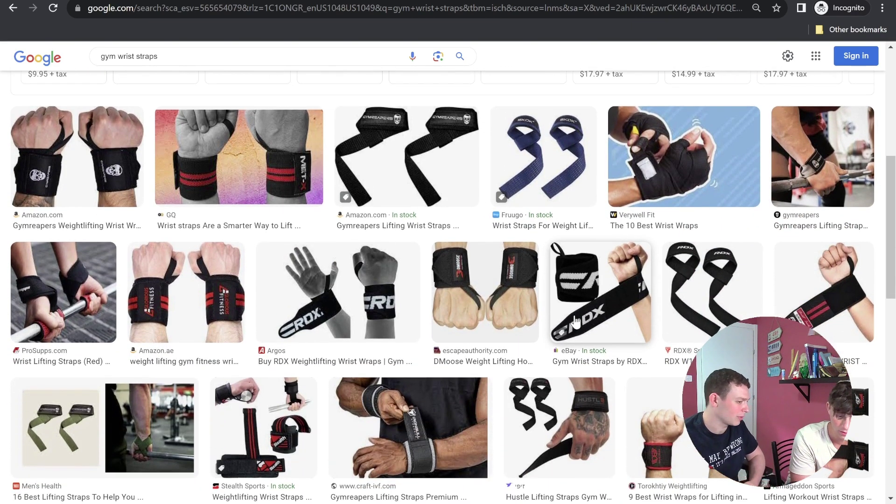
{"action": "scroll", "coordinate": [576, 323], "scroll_direction": "down", "scroll_amount": 2}
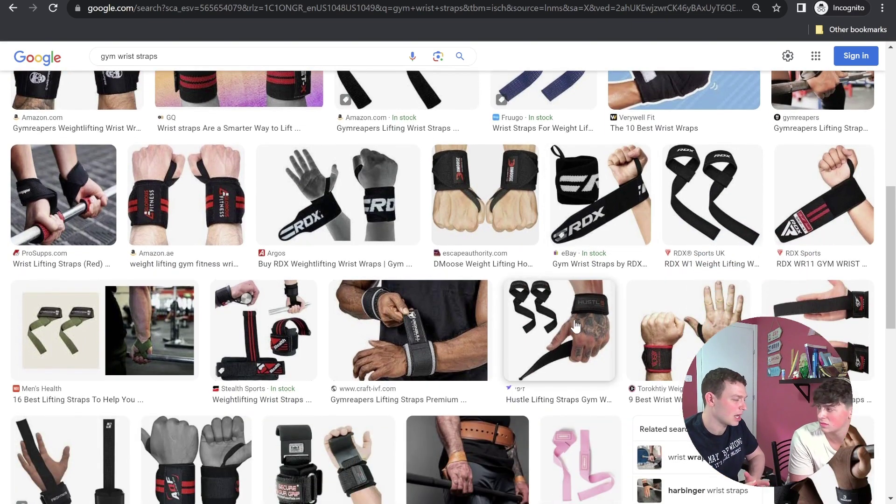
{"action": "scroll", "coordinate": [576, 326], "scroll_direction": "down", "scroll_amount": 3}
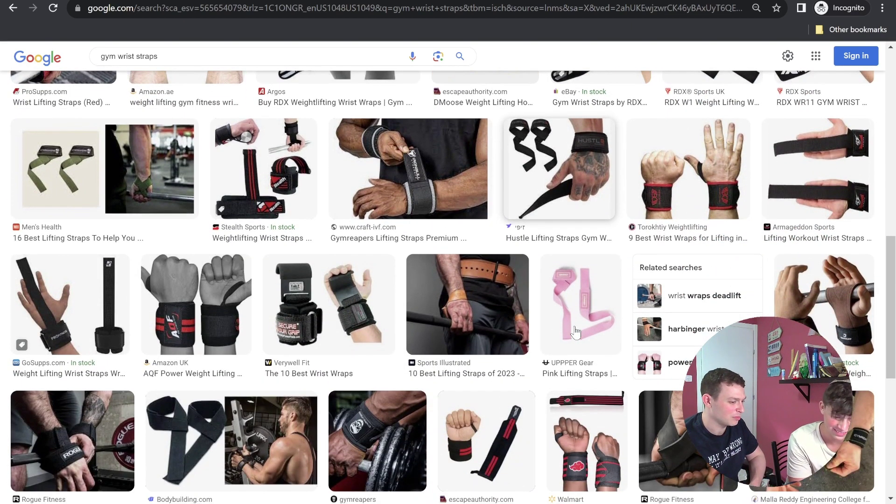
{"action": "scroll", "coordinate": [575, 331], "scroll_direction": "down", "scroll_amount": 1}
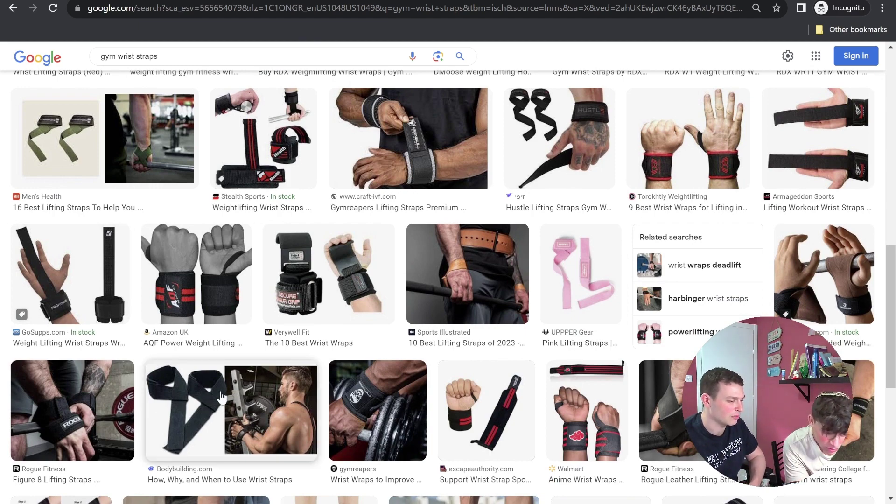
{"action": "scroll", "coordinate": [217, 404], "scroll_direction": "down", "scroll_amount": 3}
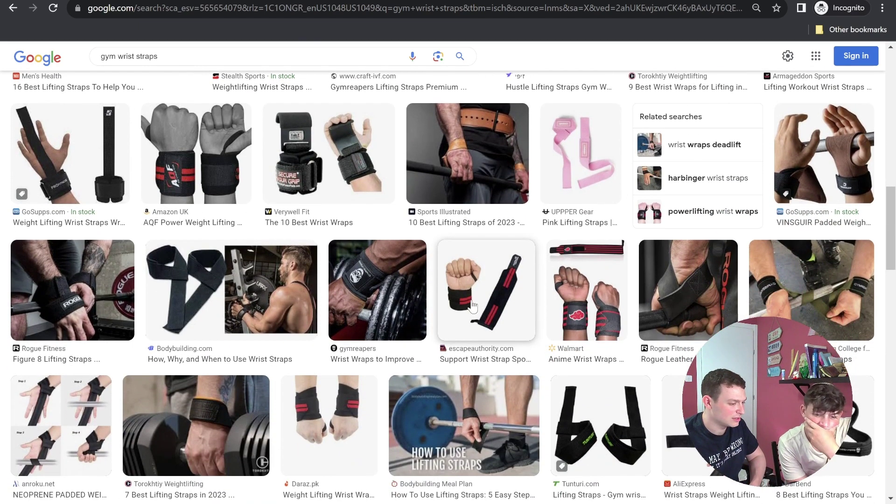
{"action": "scroll", "coordinate": [474, 304], "scroll_direction": "down", "scroll_amount": 3}
{"action": "scroll", "coordinate": [491, 317], "scroll_direction": "down", "scroll_amount": 1}
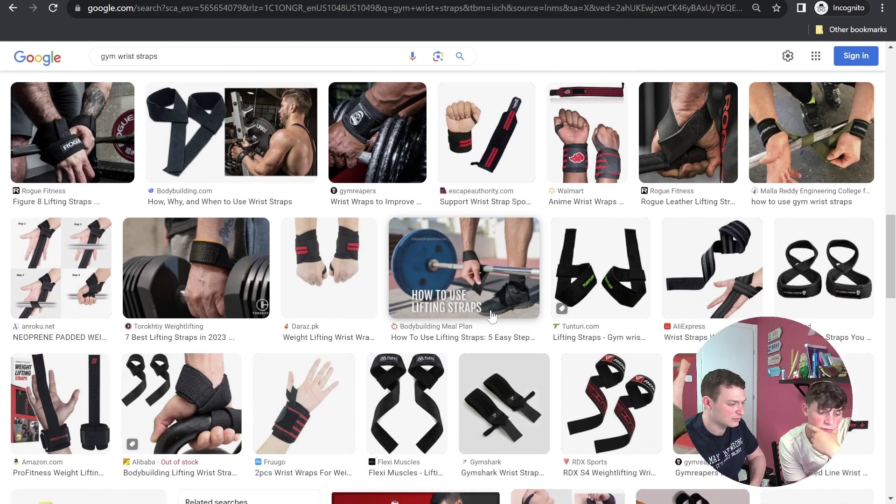
{"action": "scroll", "coordinate": [492, 316], "scroll_direction": "down", "scroll_amount": 1}
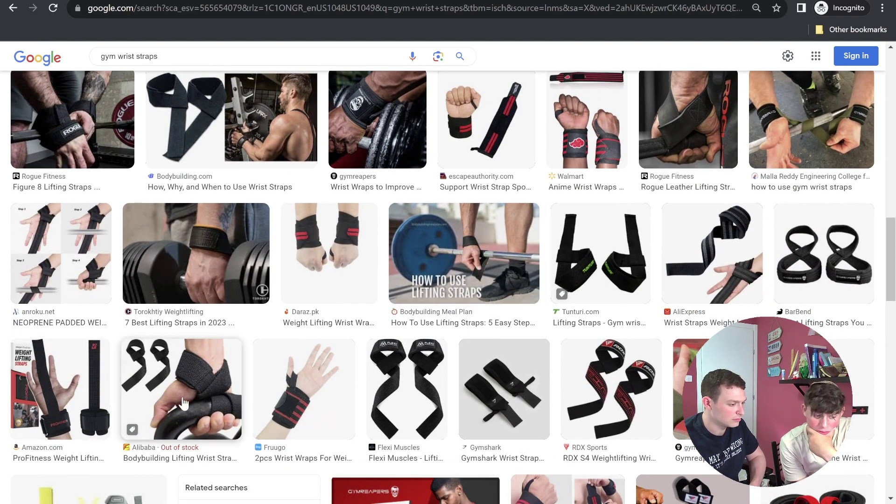
{"action": "scroll", "coordinate": [183, 404], "scroll_direction": "down", "scroll_amount": 3}
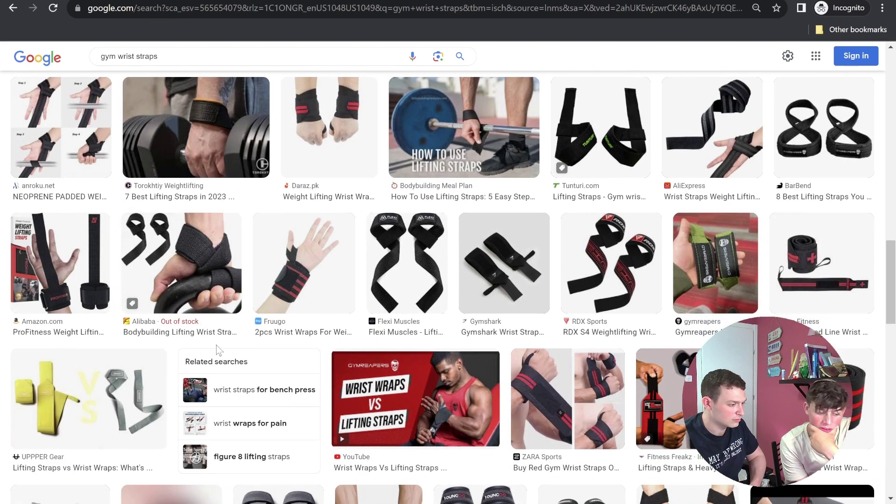
{"action": "scroll", "coordinate": [224, 299], "scroll_direction": "down", "scroll_amount": 3}
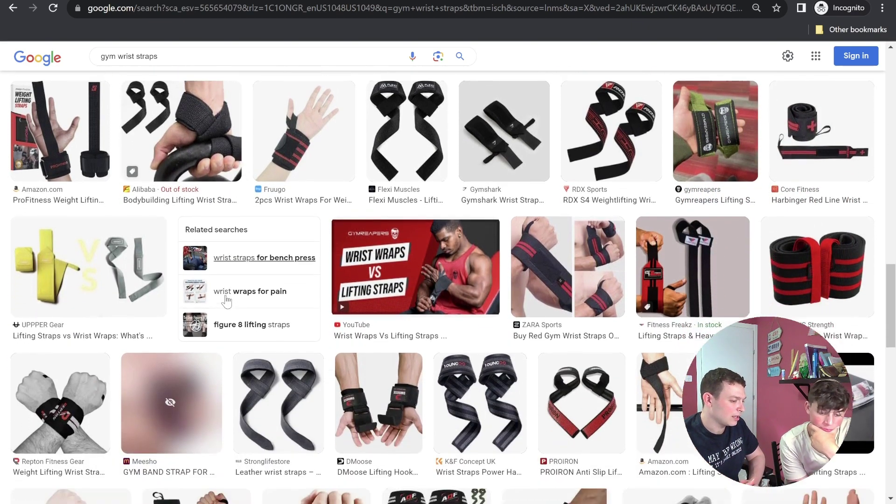
{"action": "scroll", "coordinate": [247, 308], "scroll_direction": "down", "scroll_amount": 2}
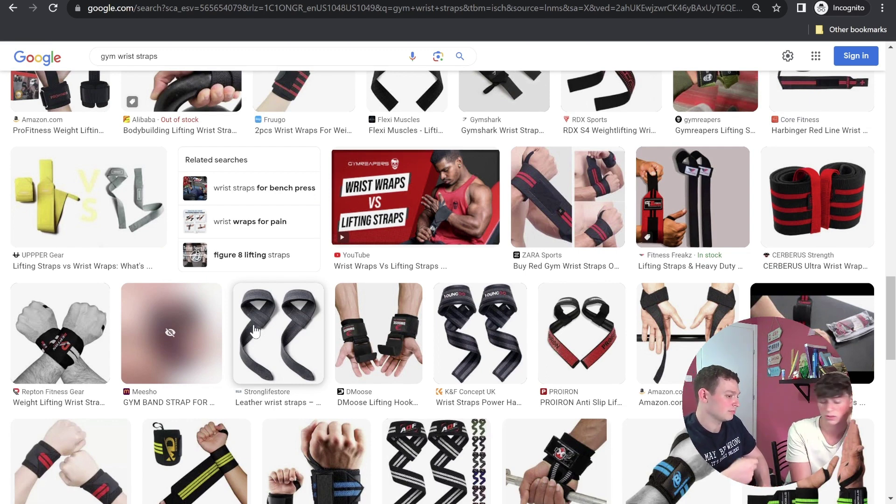
{"action": "left_click", "coordinate": [254, 332]}
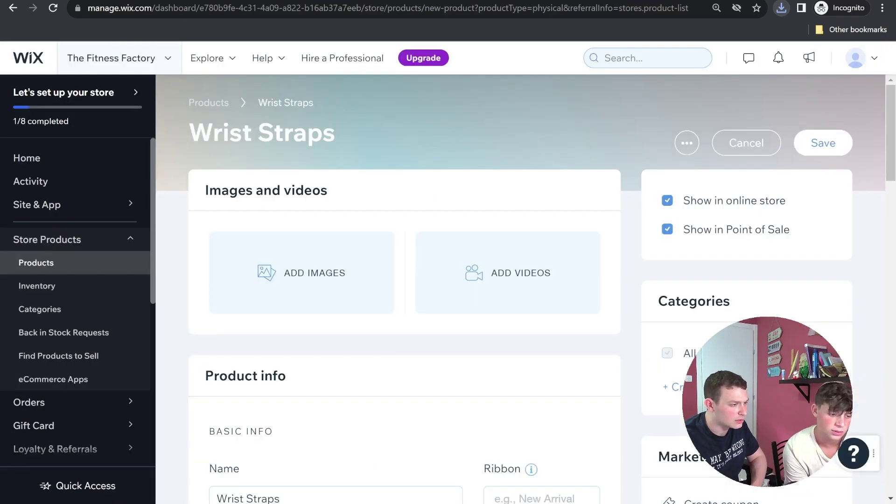
Upload the downloaded leather wrist straps picture from the computer in Wix and add it to the Wrist Straps product
{"action": "left_click", "coordinate": [348, 304]}
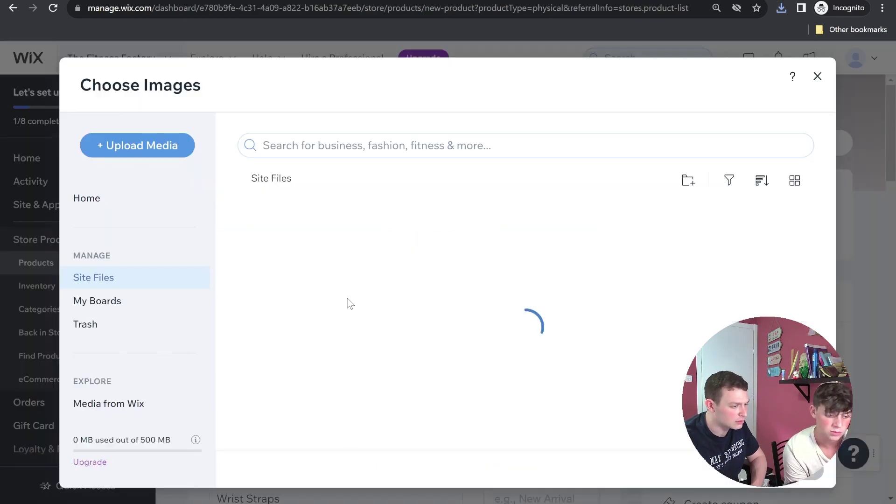
{"action": "left_click", "coordinate": [145, 148]}
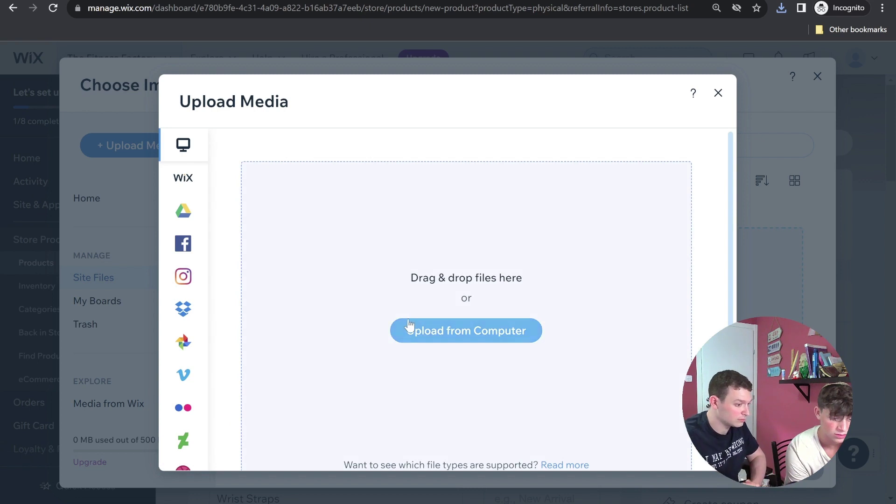
{"action": "left_click", "coordinate": [410, 329]}
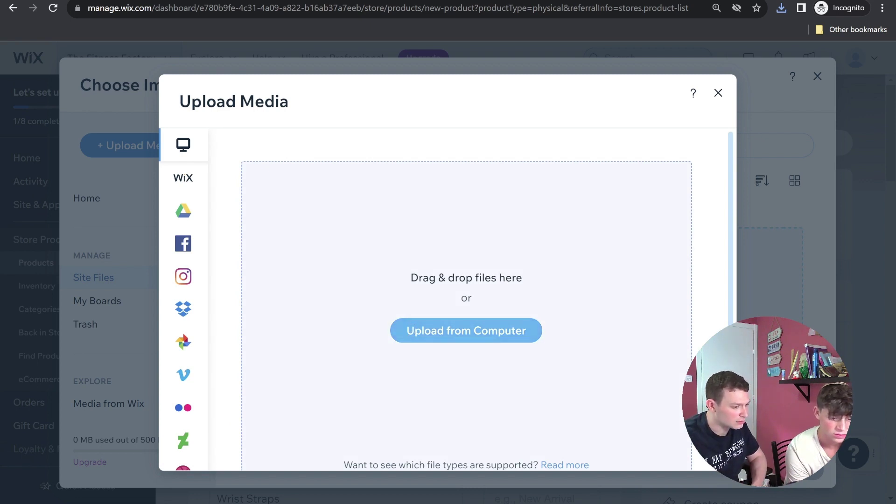
{"action": "left_click", "coordinate": [660, 403]}
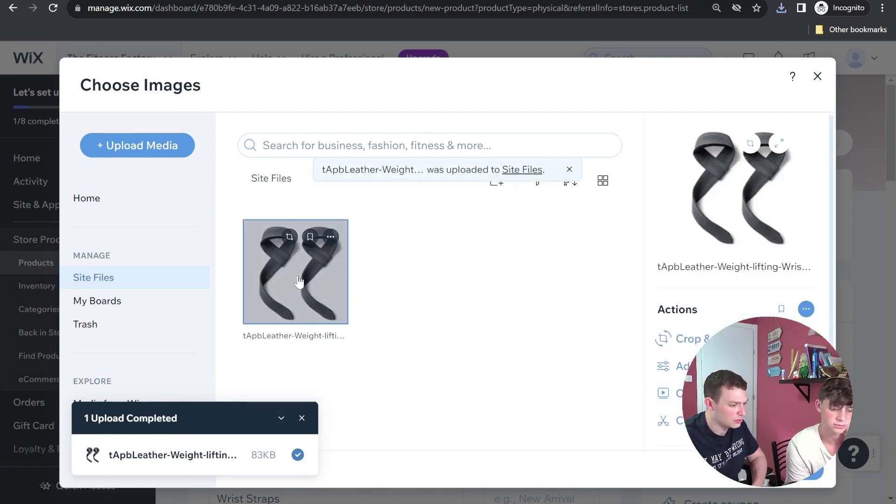
{"action": "left_click", "coordinate": [811, 479]}
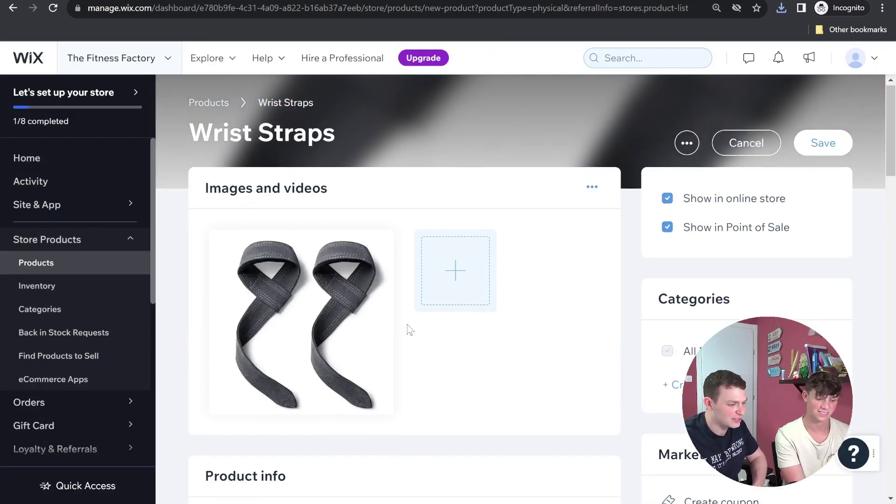
Open the AI text generator for the Wrist Straps product's description
{"action": "scroll", "coordinate": [408, 329], "scroll_direction": "down", "scroll_amount": 1}
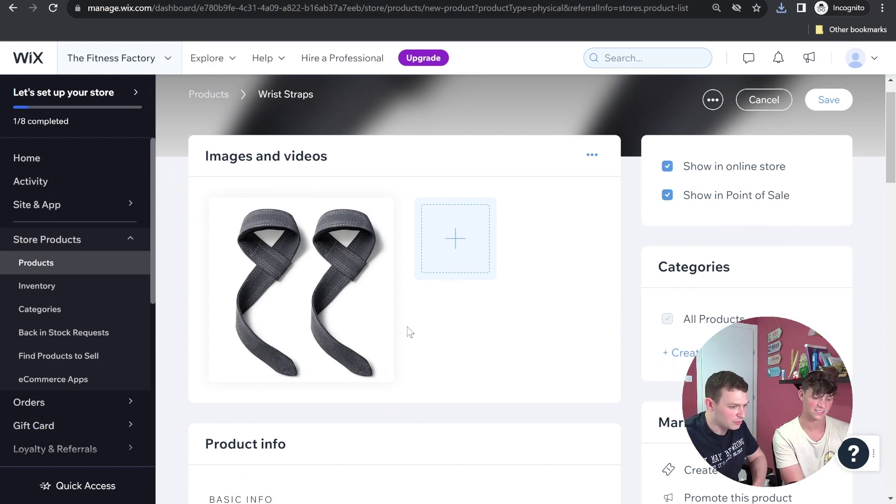
{"action": "scroll", "coordinate": [408, 329], "scroll_direction": "down", "scroll_amount": 2}
{"action": "scroll", "coordinate": [396, 348], "scroll_direction": "down", "scroll_amount": 1}
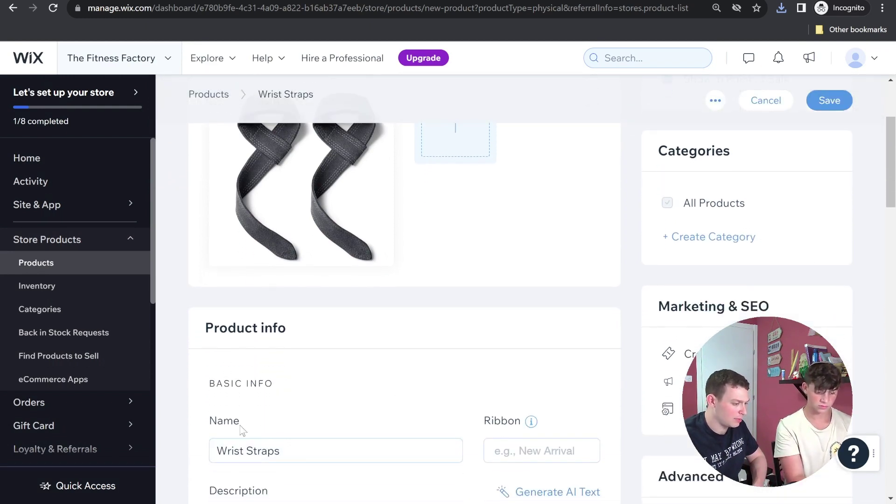
{"action": "scroll", "coordinate": [311, 432], "scroll_direction": "down", "scroll_amount": 1}
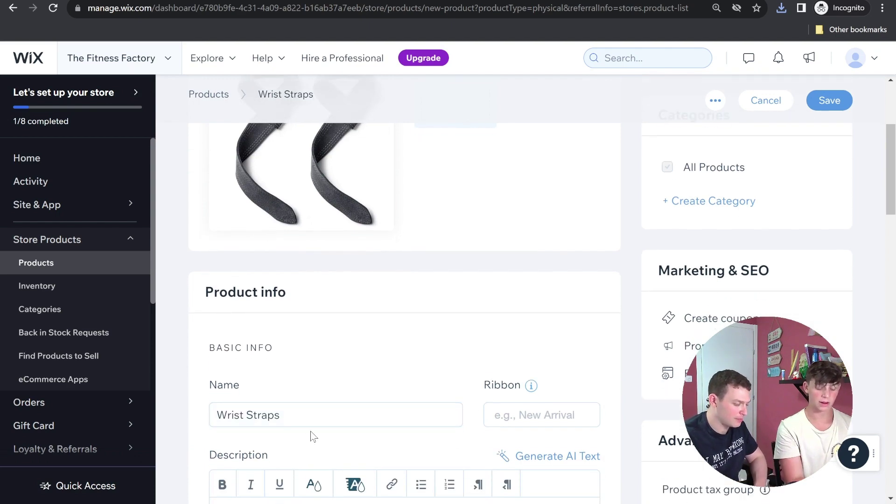
{"action": "scroll", "coordinate": [310, 432], "scroll_direction": "down", "scroll_amount": 1}
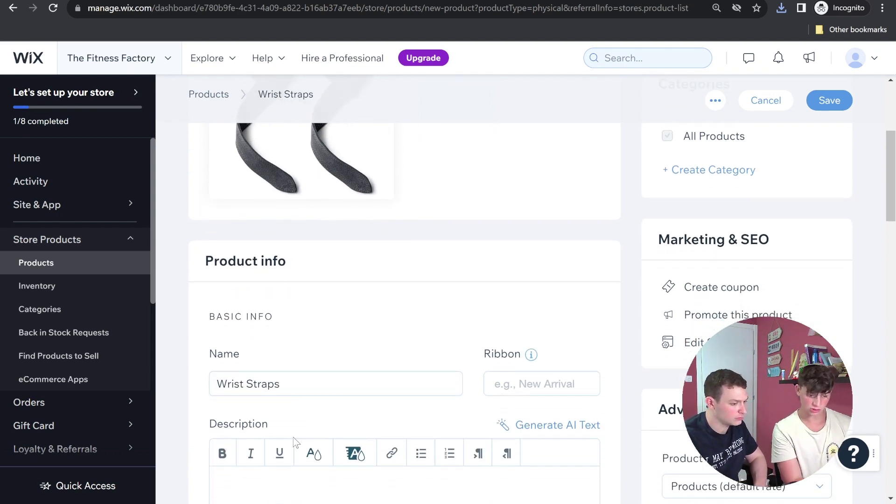
{"action": "scroll", "coordinate": [299, 444], "scroll_direction": "down", "scroll_amount": 1}
{"action": "scroll", "coordinate": [310, 447], "scroll_direction": "down", "scroll_amount": 2}
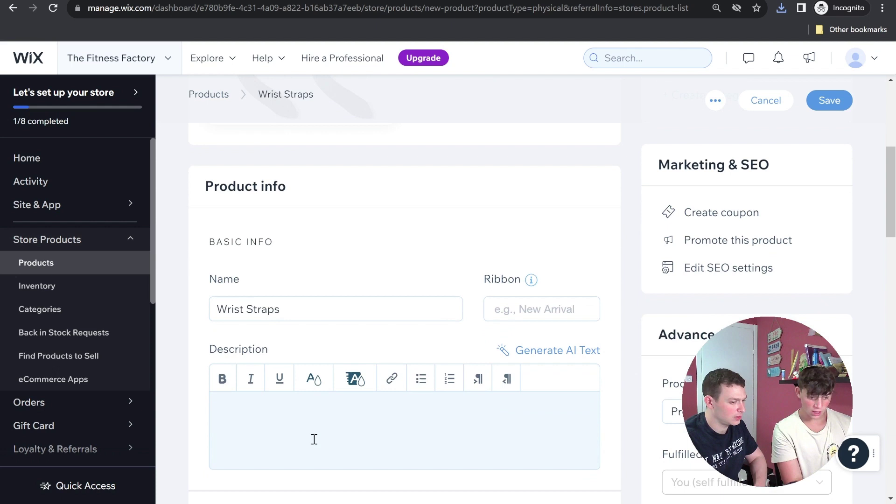
{"action": "left_click", "coordinate": [333, 415]}
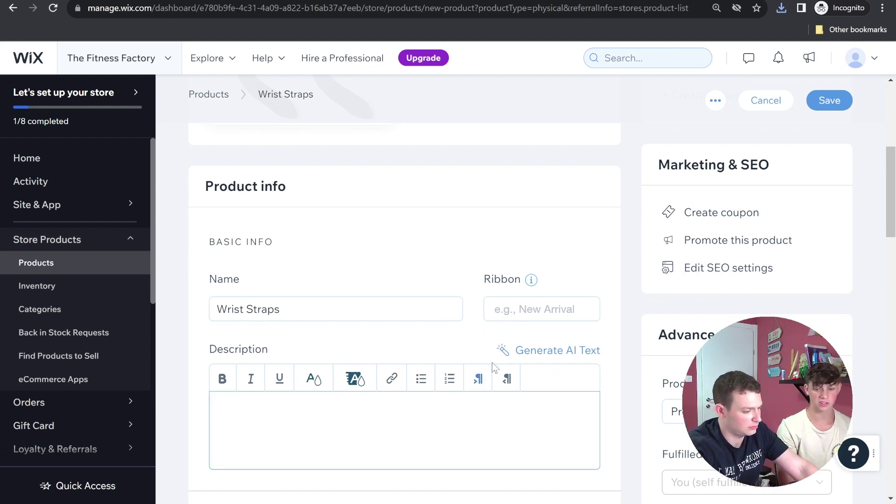
{"action": "left_click", "coordinate": [527, 354]}
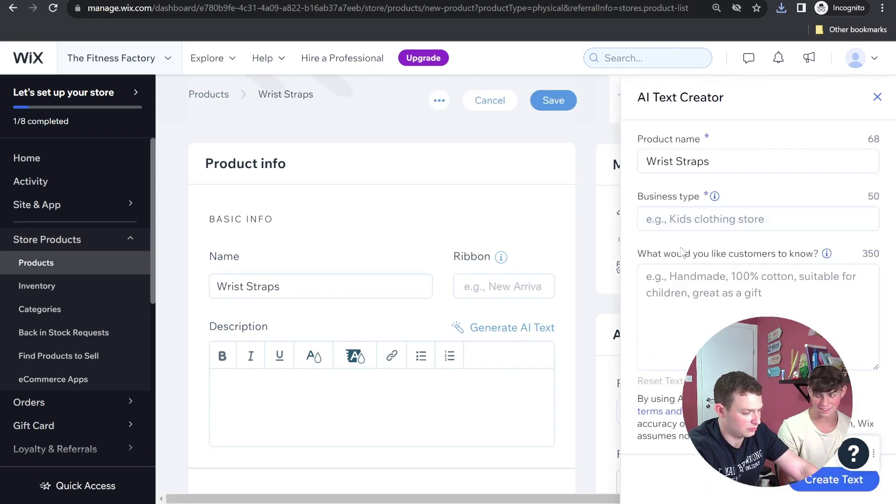
Enter "Fitness Accessories" as the business type for the AI-generated description
{"action": "left_click", "coordinate": [690, 224]}
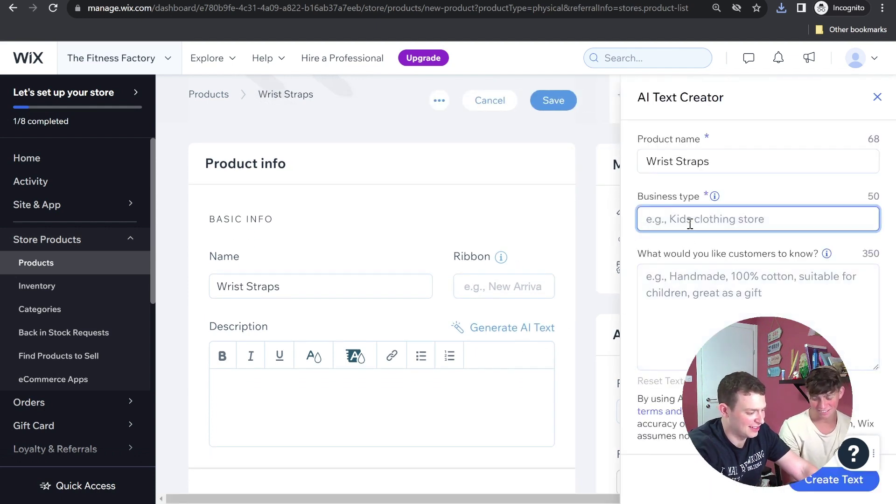
{"action": "type", "text": "Fitene"}
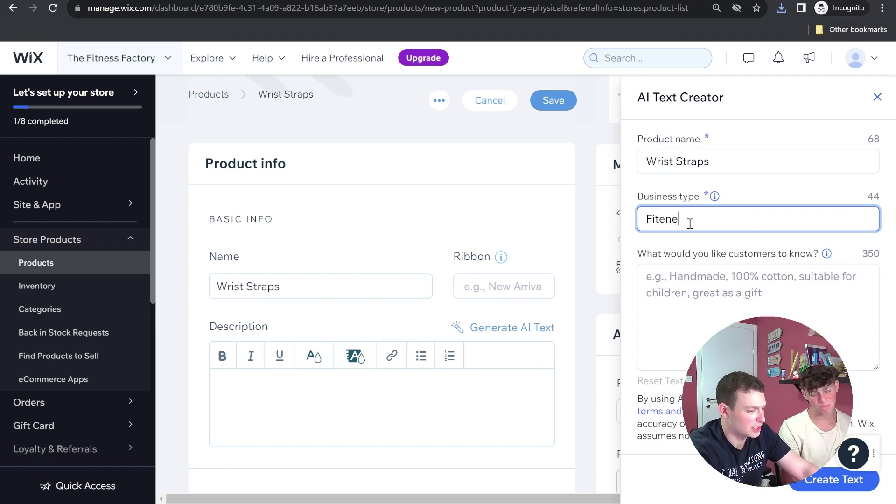
{"action": "key", "text": "BackSpace"}
{"action": "key", "text": "BackSpace"}
{"action": "key", "text": "BackSpace"}
{"action": "type", "text": "ness"}
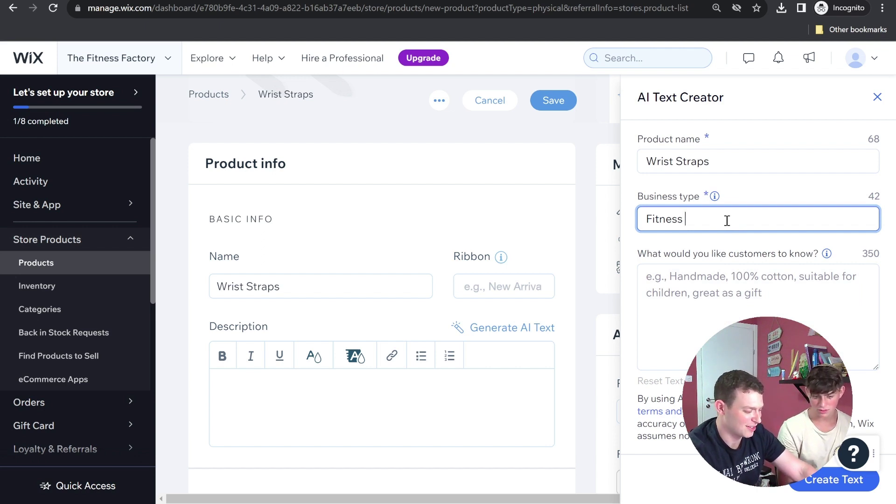
{"action": "type", "text": "Acessories"}
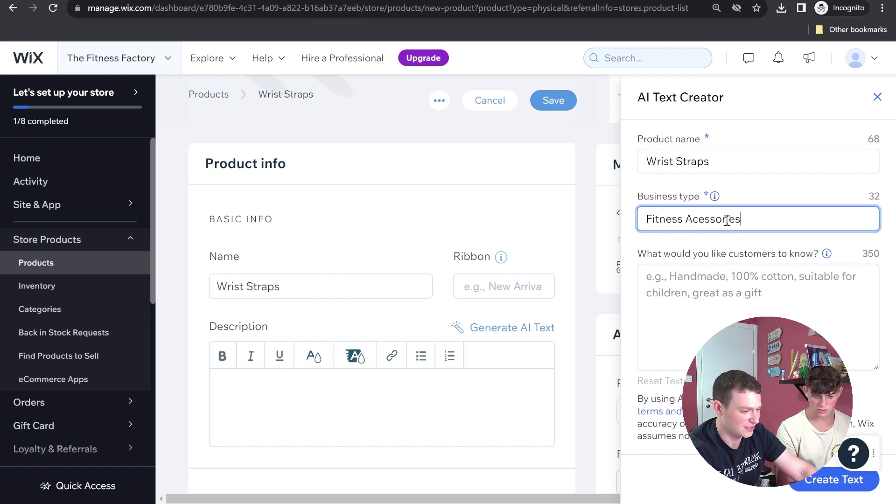
{"action": "left_click", "coordinate": [728, 290]}
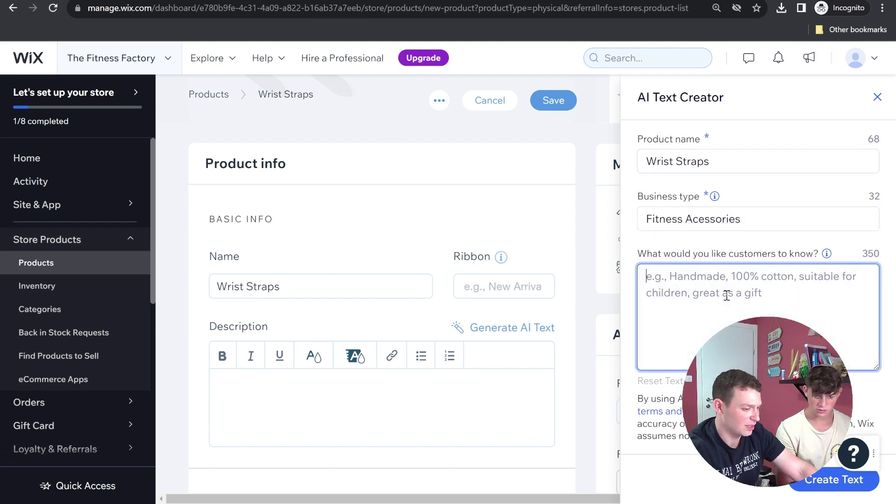
{"action": "triple_click", "coordinate": [713, 221]}
{"action": "left_click", "coordinate": [765, 222]}
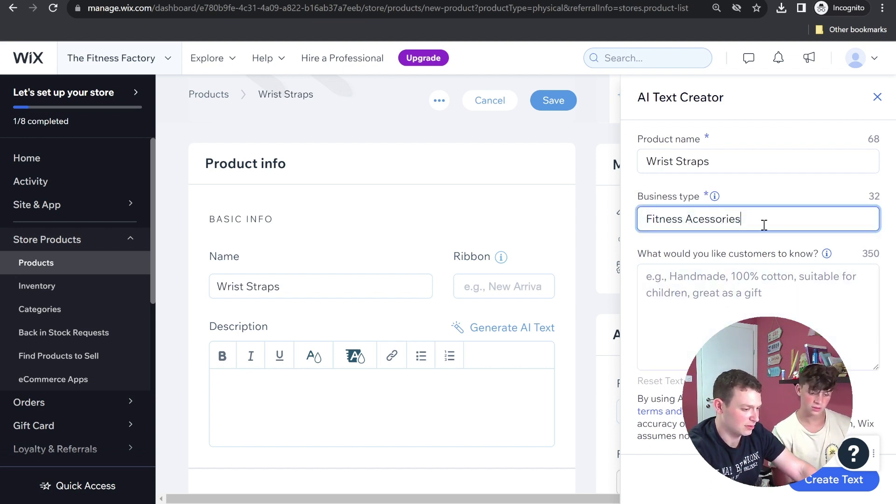
{"action": "left_click", "coordinate": [700, 219]}
{"action": "type", "text": "c"}
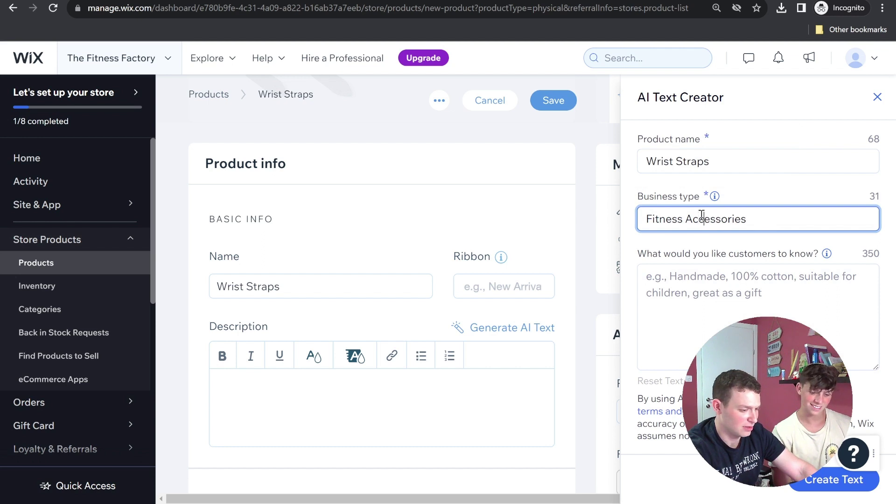
Tell the AI text creator that customers should know it "Helps with grip and workout overall." and generate the description options
{"action": "left_click", "coordinate": [731, 297]}
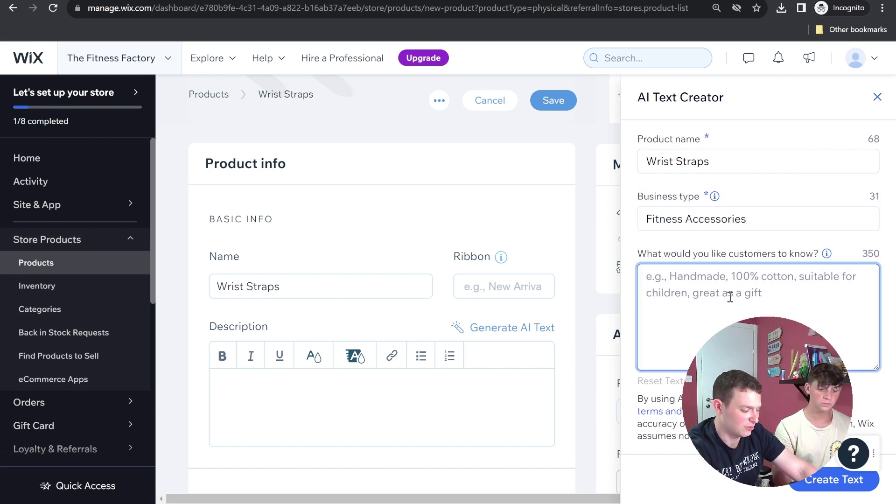
{"action": "type", "text": "Helps with "}
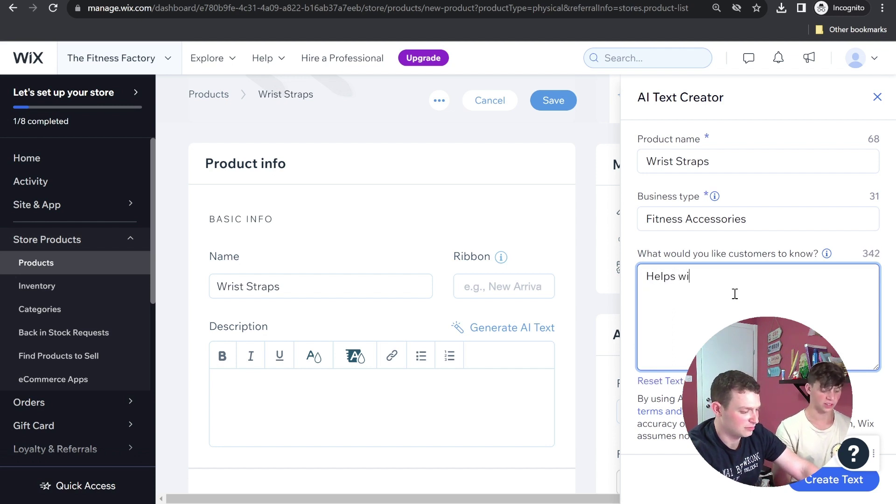
{"action": "type", "text": "grip."}
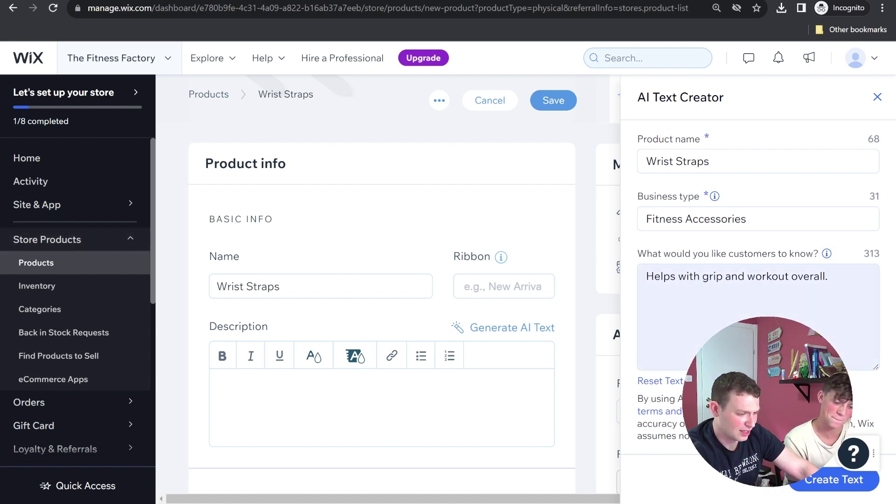
{"action": "left_click", "coordinate": [841, 480]}
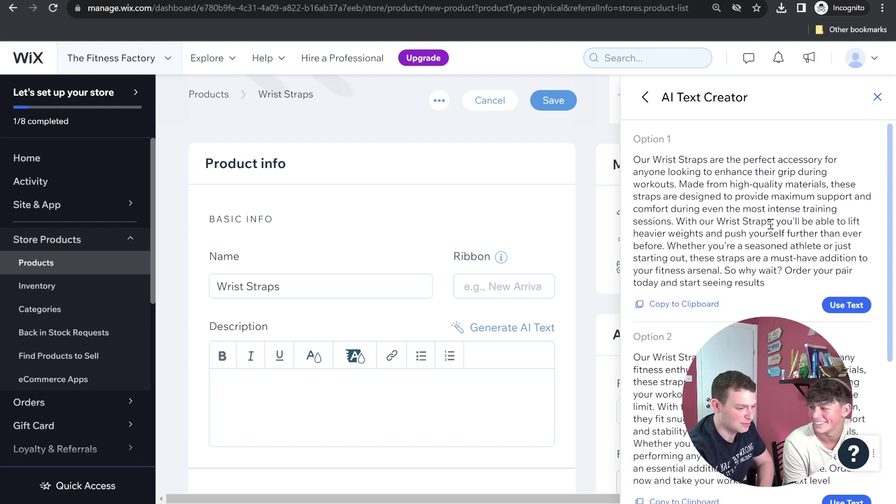
Use the Option 1 text as the Wrist Straps product's description and close the AI text creator
{"action": "left_click", "coordinate": [847, 306]}
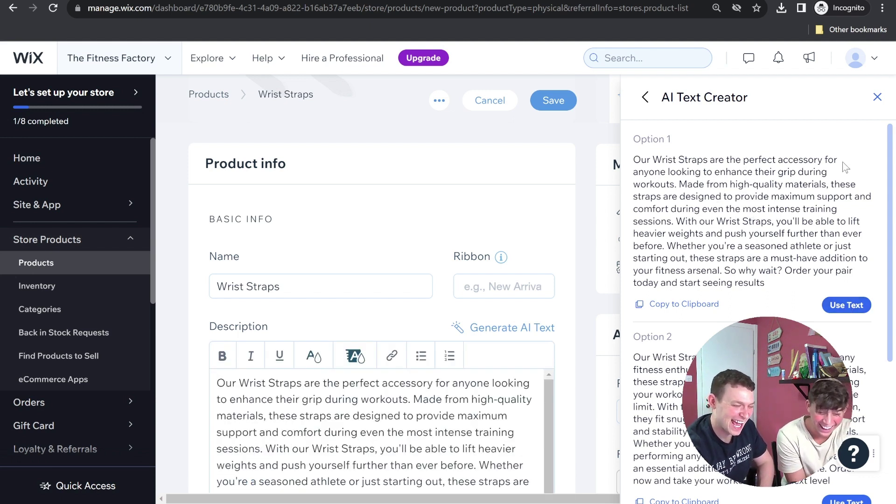
{"action": "left_click", "coordinate": [877, 98]}
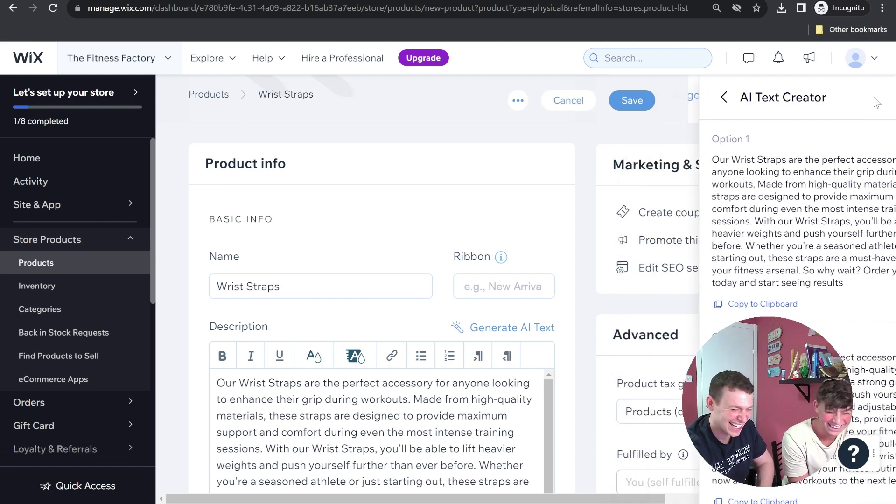
{"action": "scroll", "coordinate": [540, 329], "scroll_direction": "down", "scroll_amount": 2}
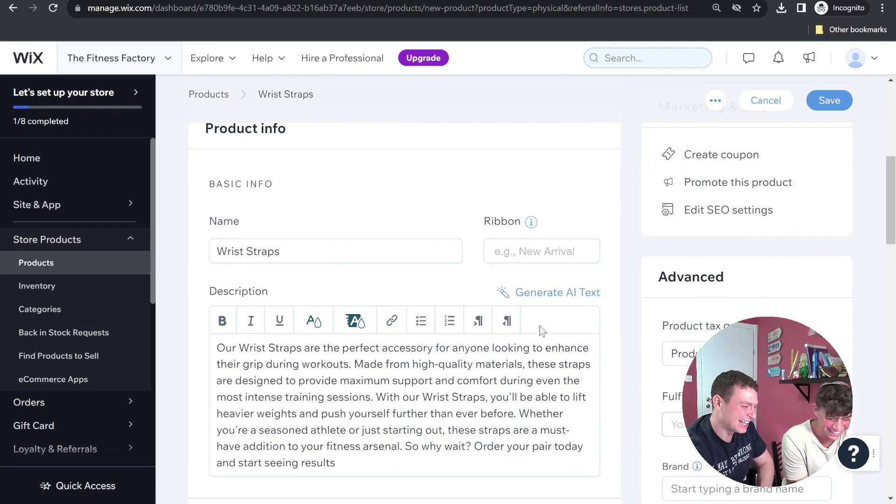
{"action": "scroll", "coordinate": [485, 362], "scroll_direction": "up", "scroll_amount": 1}
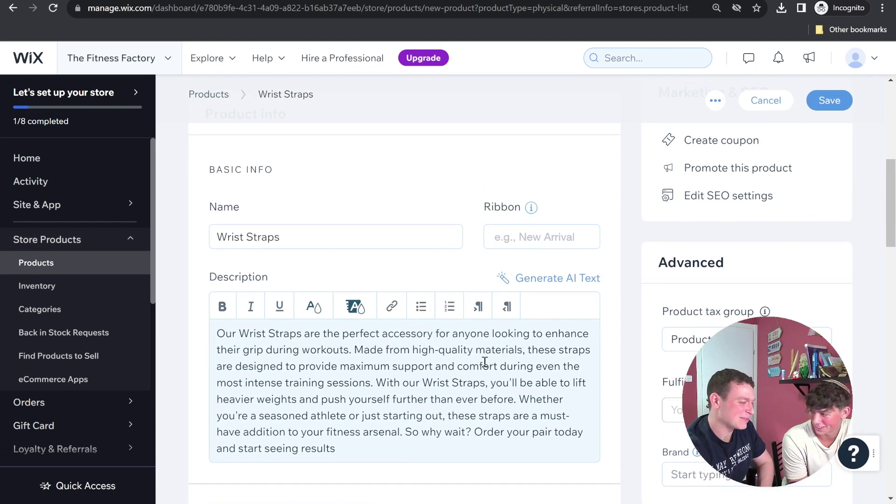
Examine the form for adding an additional info section to the product, and close it without adding one
{"action": "scroll", "coordinate": [485, 363], "scroll_direction": "down", "scroll_amount": 3}
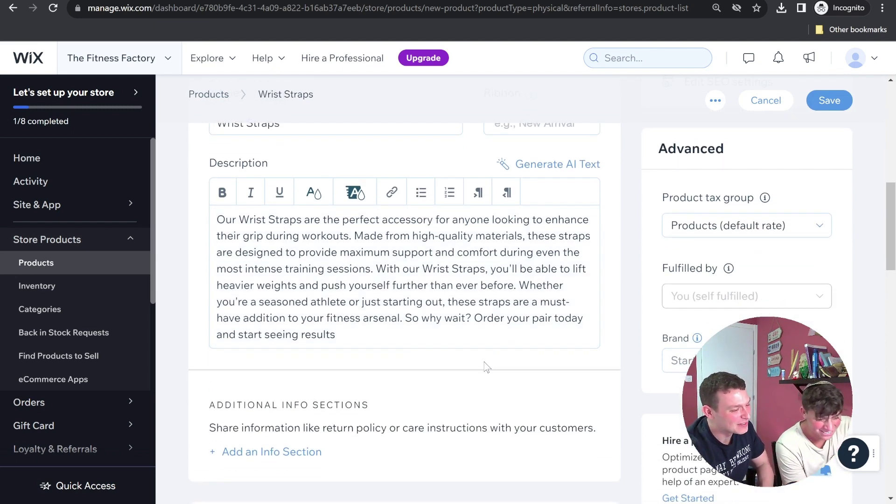
{"action": "scroll", "coordinate": [484, 366], "scroll_direction": "down", "scroll_amount": 1}
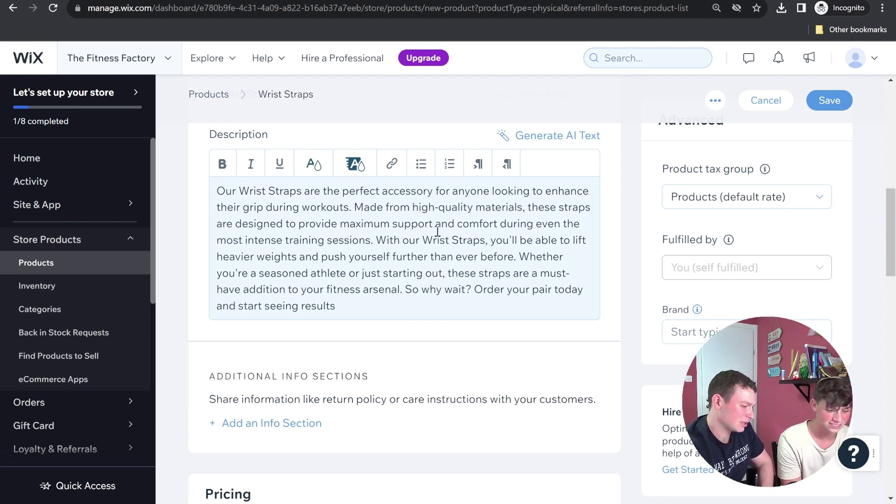
{"action": "scroll", "coordinate": [438, 231], "scroll_direction": "down", "scroll_amount": 1}
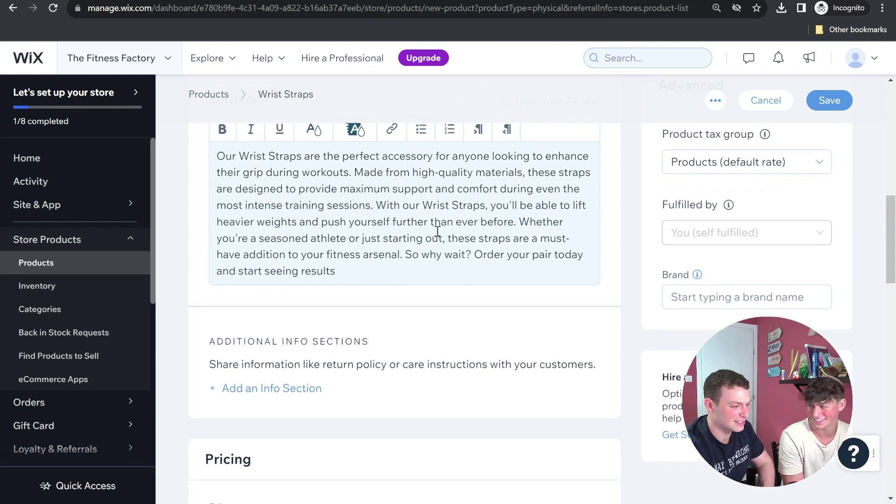
{"action": "scroll", "coordinate": [451, 340], "scroll_direction": "down", "scroll_amount": 3}
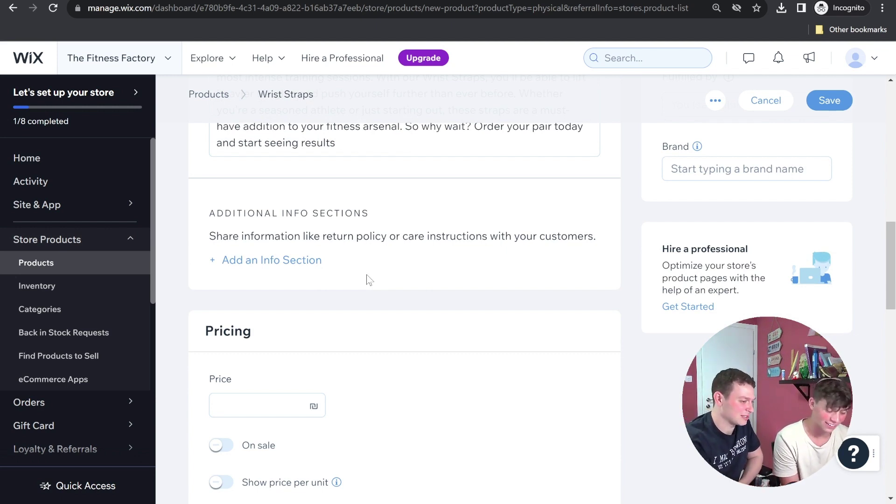
{"action": "left_click", "coordinate": [291, 268]}
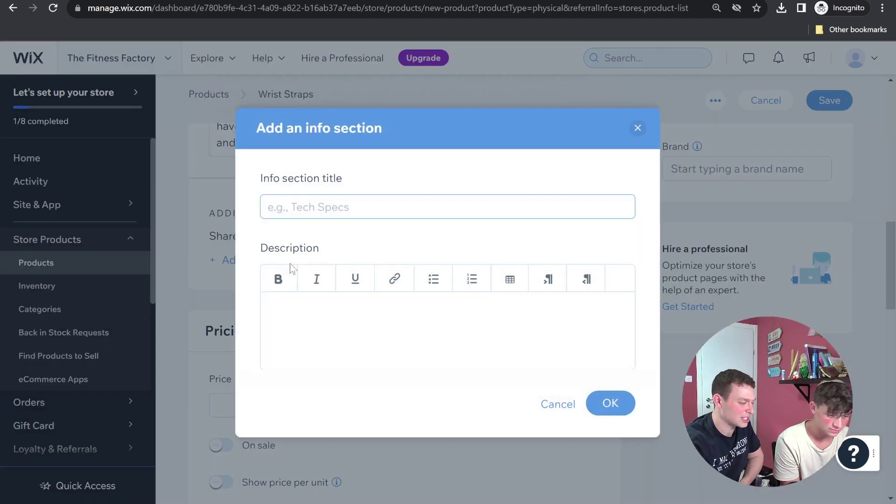
{"action": "left_click", "coordinate": [641, 130]}
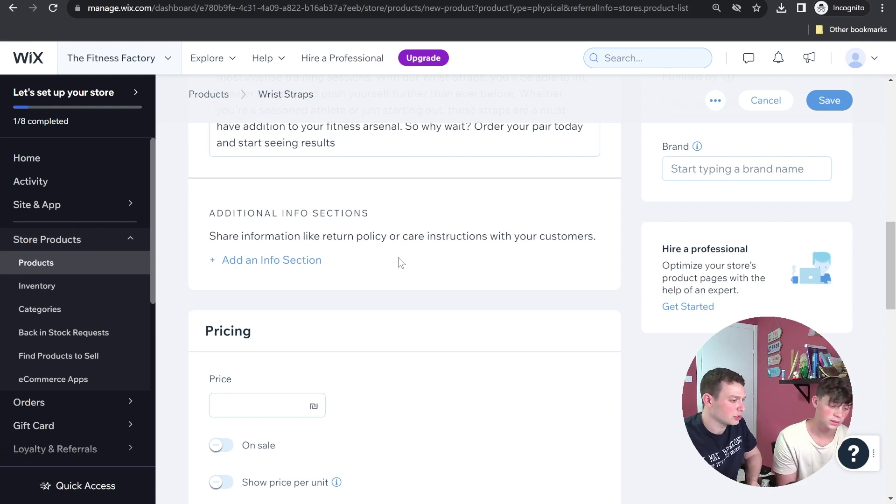
Set the Wrist Straps product's price to ₪35
{"action": "scroll", "coordinate": [400, 263], "scroll_direction": "down", "scroll_amount": 2}
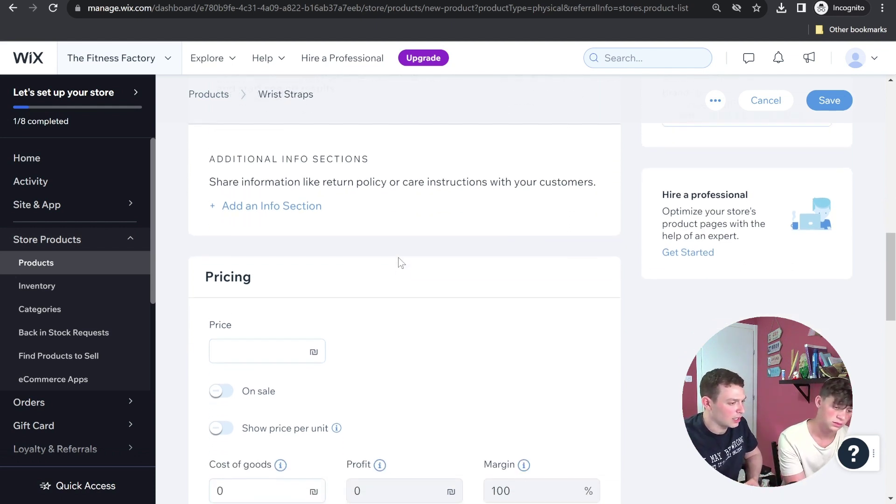
{"action": "scroll", "coordinate": [400, 263], "scroll_direction": "down", "scroll_amount": 1}
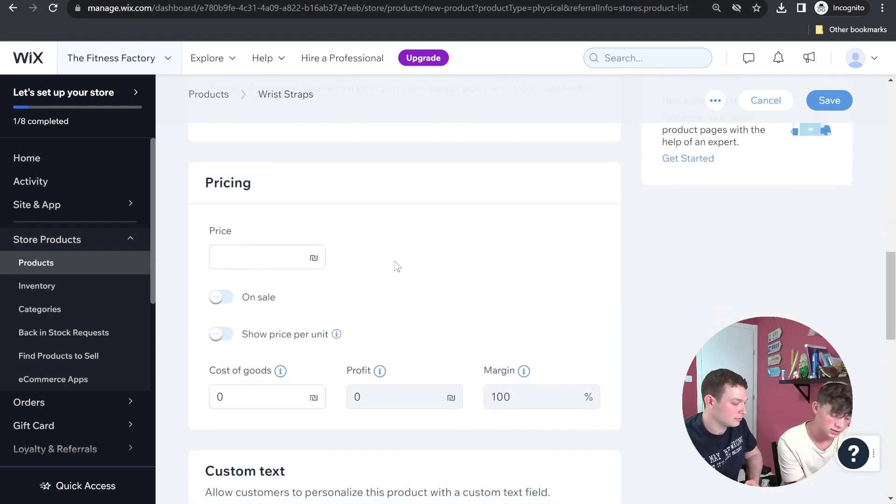
{"action": "left_click", "coordinate": [277, 261]}
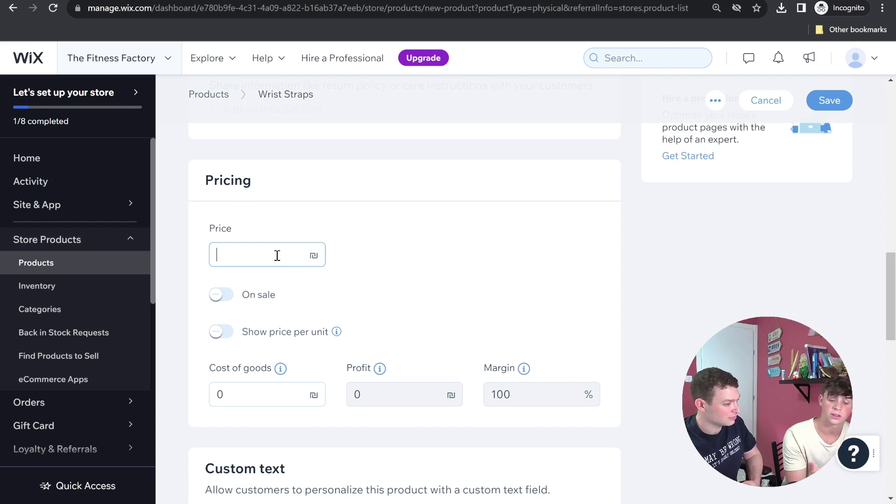
{"action": "type", "text": "35"}
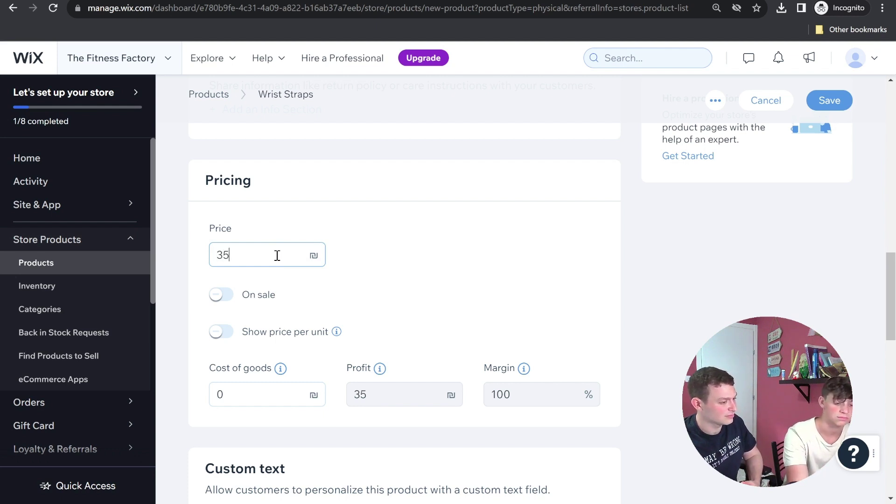
Put the Wrist Straps product on sale with a 20% discount
{"action": "left_click", "coordinate": [225, 295]}
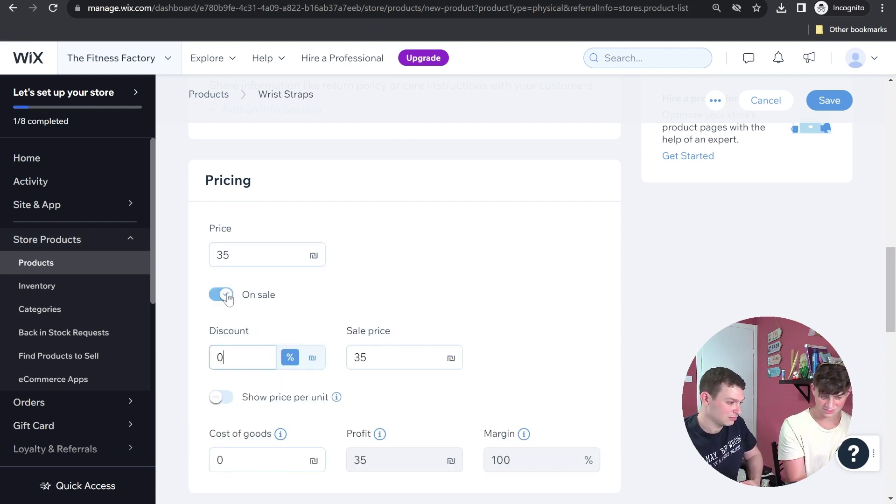
{"action": "left_click_drag", "start_coordinate": [228, 357], "coordinate": [211, 358]}
{"action": "type", "text": "20"}
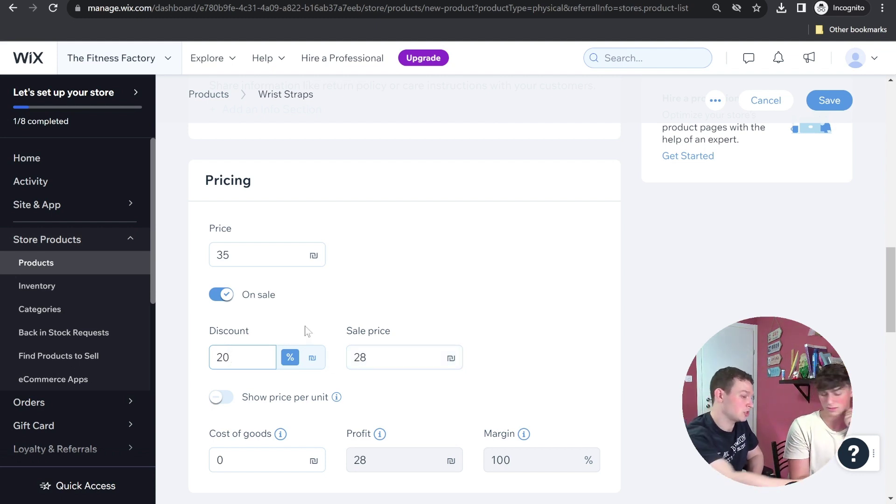
Change the Wrist Straps product's price to ₪70 and its sale discount to 50%
{"action": "left_click_drag", "start_coordinate": [231, 254], "coordinate": [215, 255]}
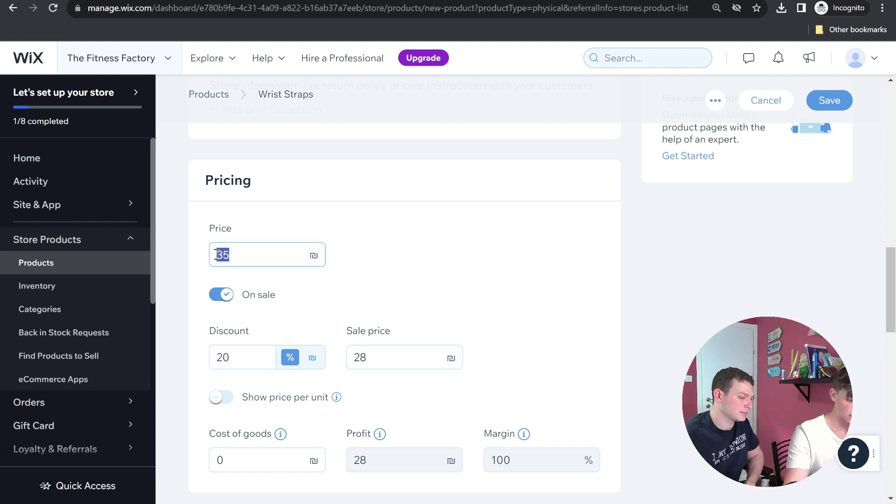
{"action": "key", "text": "BackSpace"}
{"action": "type", "text": "7"}
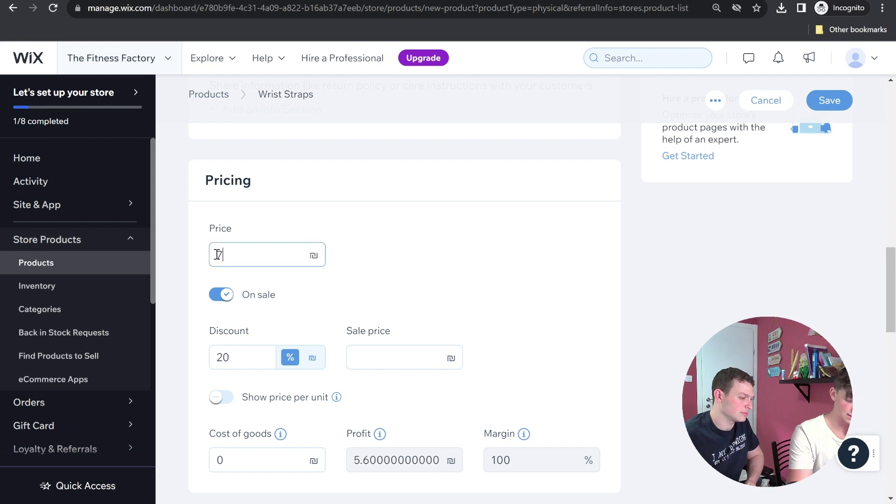
{"action": "type", "text": "0"}
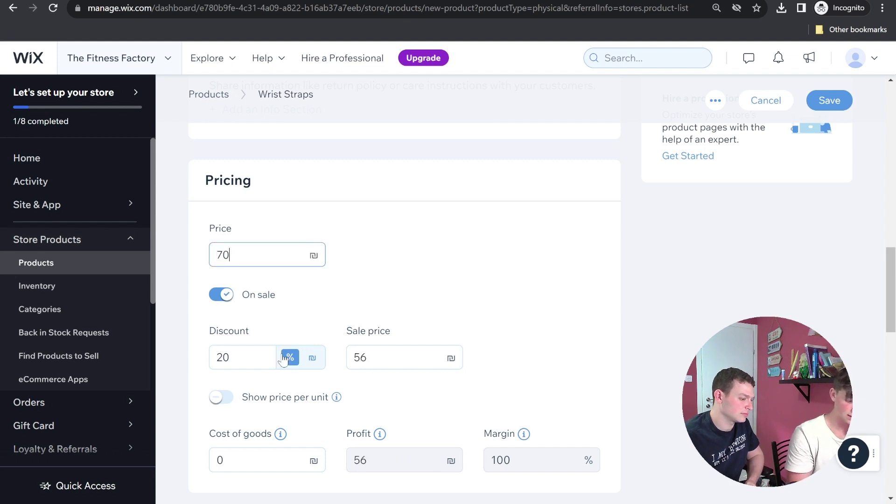
{"action": "left_click", "coordinate": [249, 357]}
{"action": "double_click", "coordinate": [248, 357]}
{"action": "key", "text": "BackSpace"}
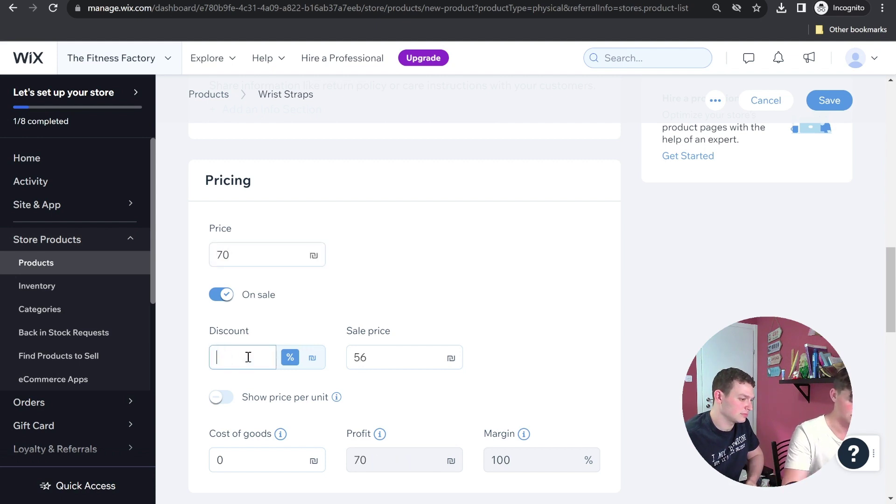
{"action": "type", "text": "50"}
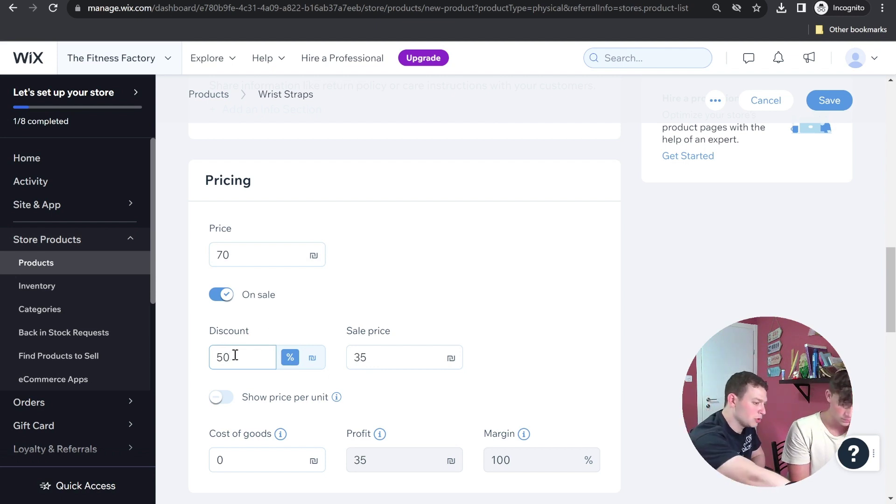
Switch the sale discount's unit to shekels and back to percent, and enter a 30% discount
{"action": "left_click", "coordinate": [313, 358]}
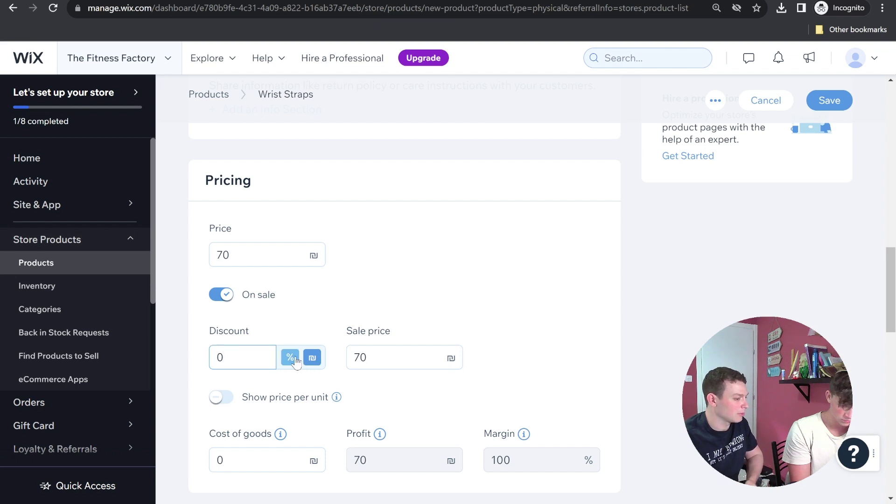
{"action": "left_click", "coordinate": [297, 362]}
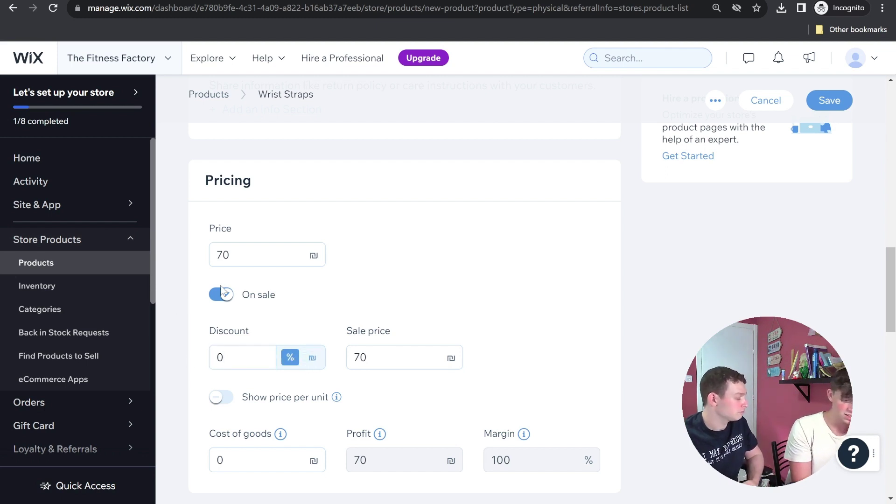
{"action": "left_click", "coordinate": [236, 363]}
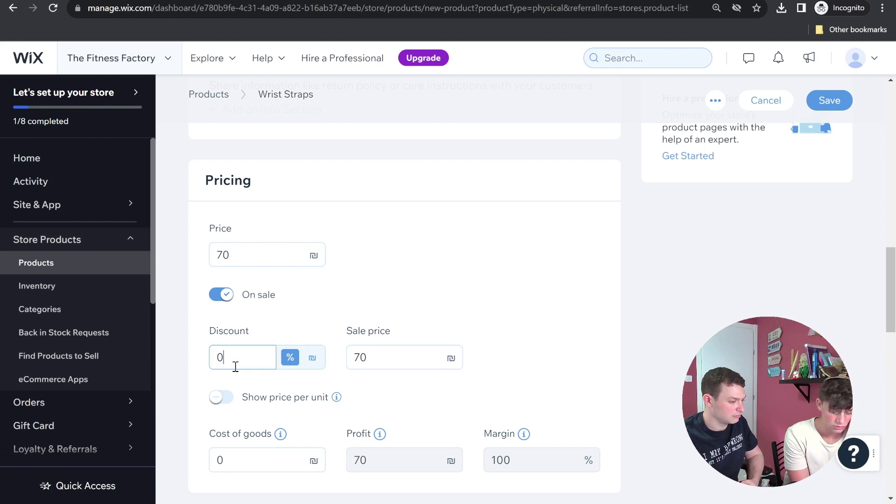
{"action": "key", "text": "BackSpace"}
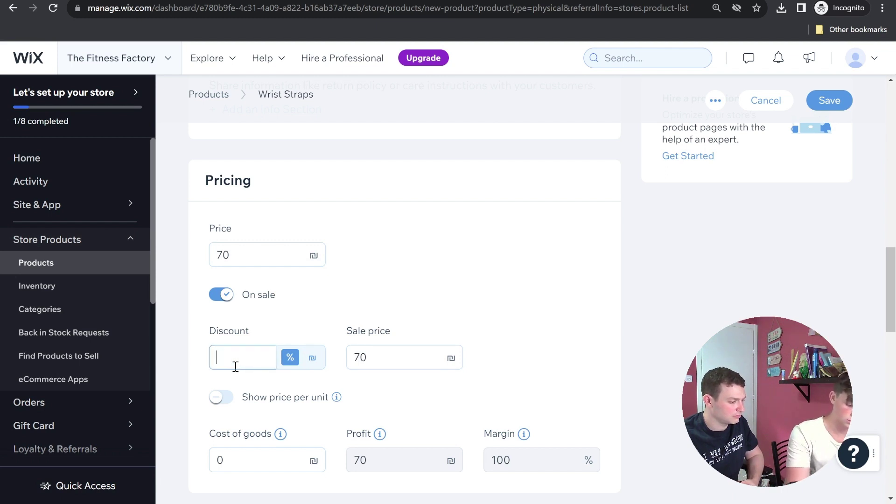
{"action": "type", "text": "30"}
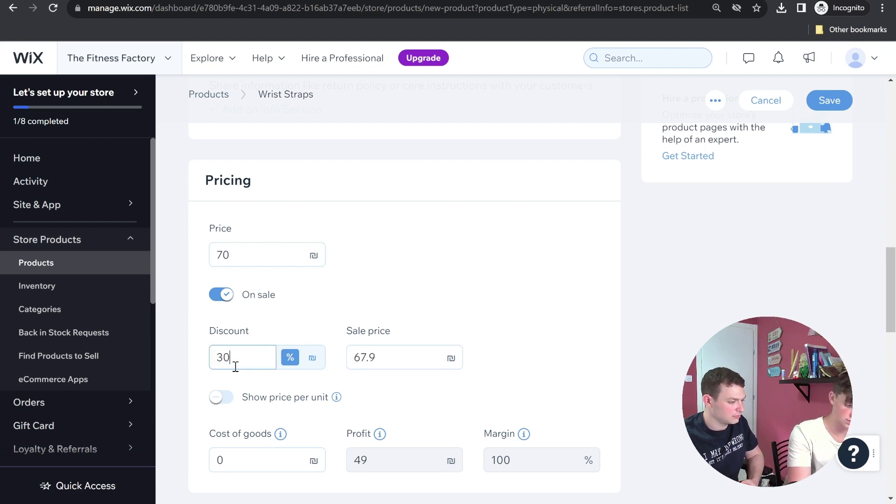
Set the Wrist Straps product's sale discount to 50%
{"action": "key", "text": "BackSpace"}
{"action": "key", "text": "BackSpace"}
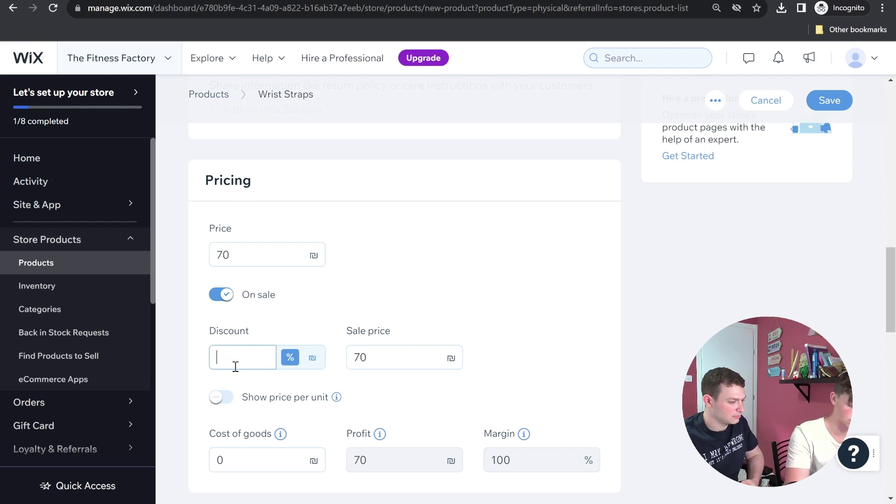
{"action": "type", "text": "50"}
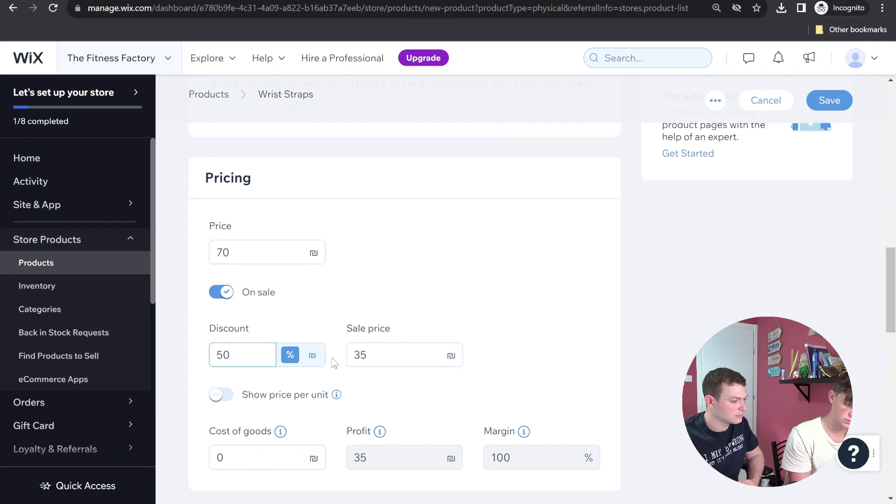
Set the Wrist Straps product's cost of goods to ₪20
{"action": "scroll", "coordinate": [330, 363], "scroll_direction": "down", "scroll_amount": 1}
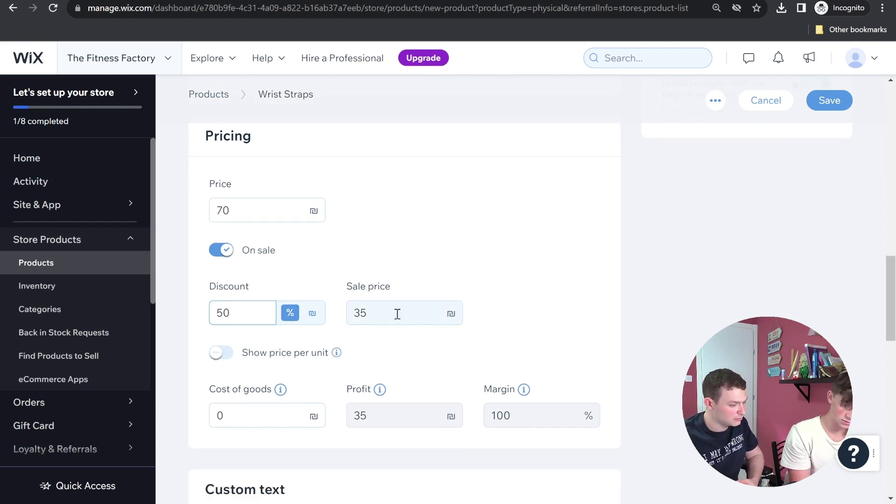
{"action": "scroll", "coordinate": [399, 312], "scroll_direction": "down", "scroll_amount": 1}
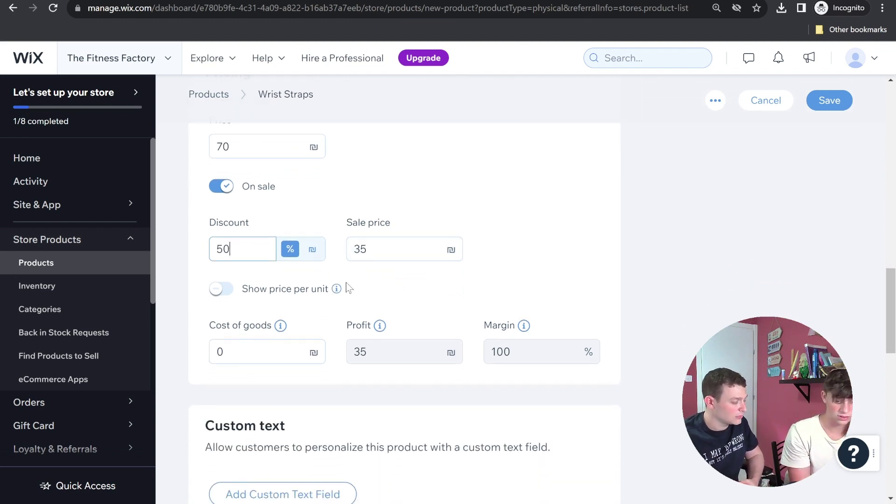
{"action": "scroll", "coordinate": [382, 286], "scroll_direction": "down", "scroll_amount": 1}
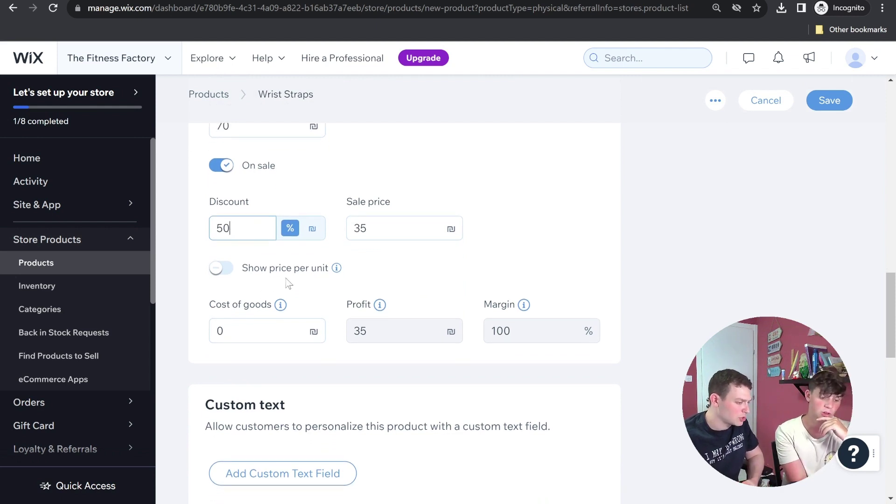
{"action": "mouse_move", "coordinate": [337, 270]}
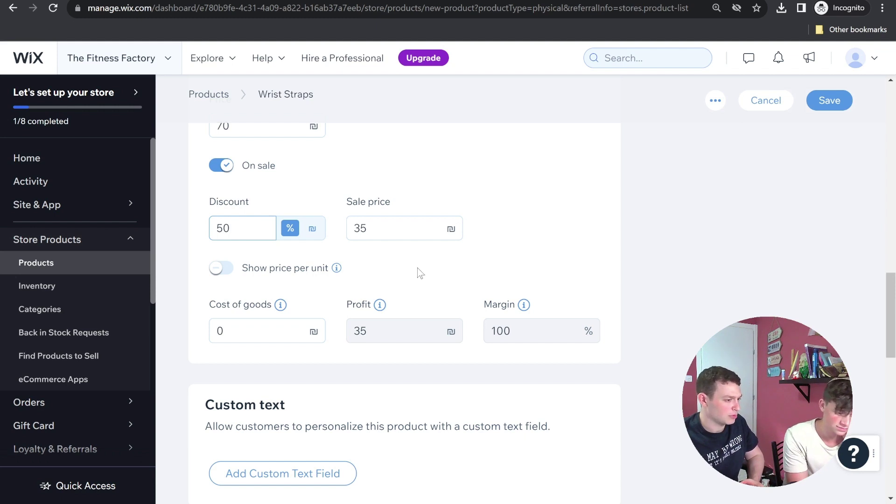
{"action": "mouse_move", "coordinate": [380, 305]}
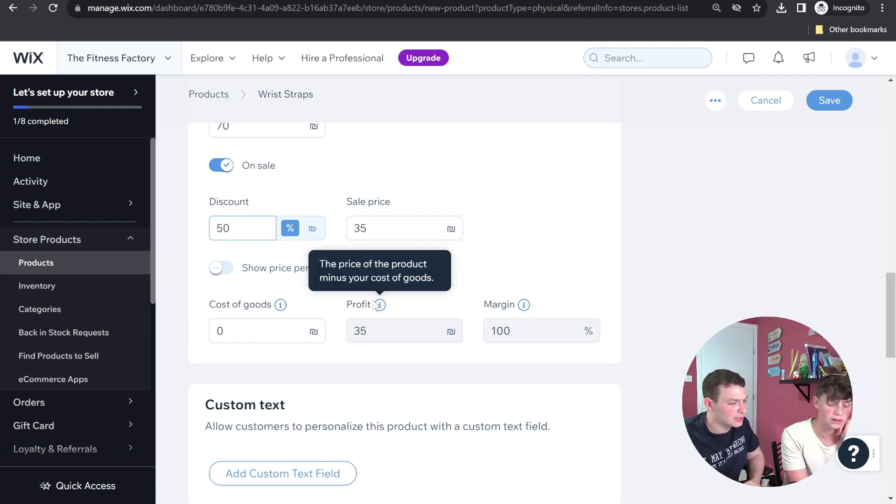
{"action": "scroll", "coordinate": [396, 322], "scroll_direction": "down", "scroll_amount": 1}
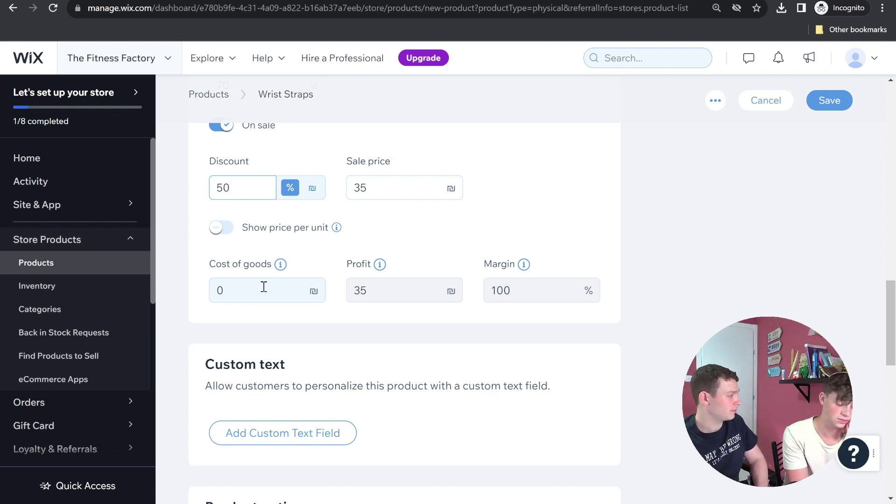
{"action": "double_click", "coordinate": [265, 287]}
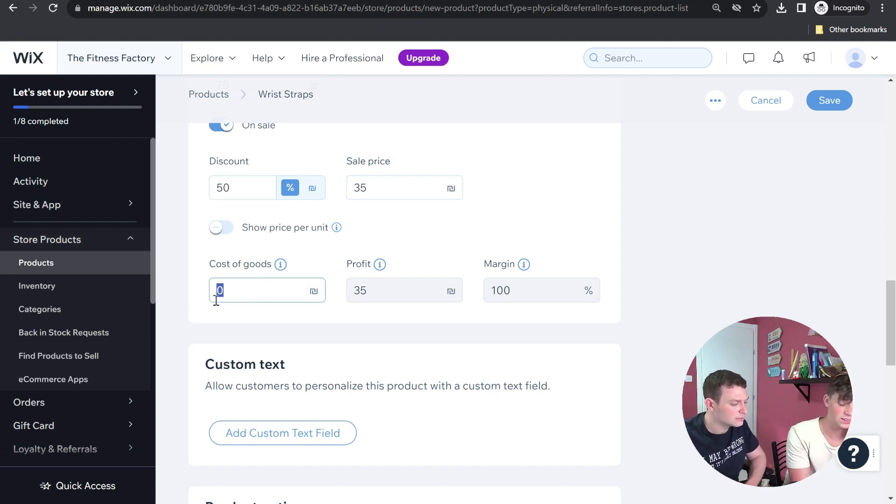
{"action": "key", "text": "BackSpace"}
{"action": "type", "text": "20"}
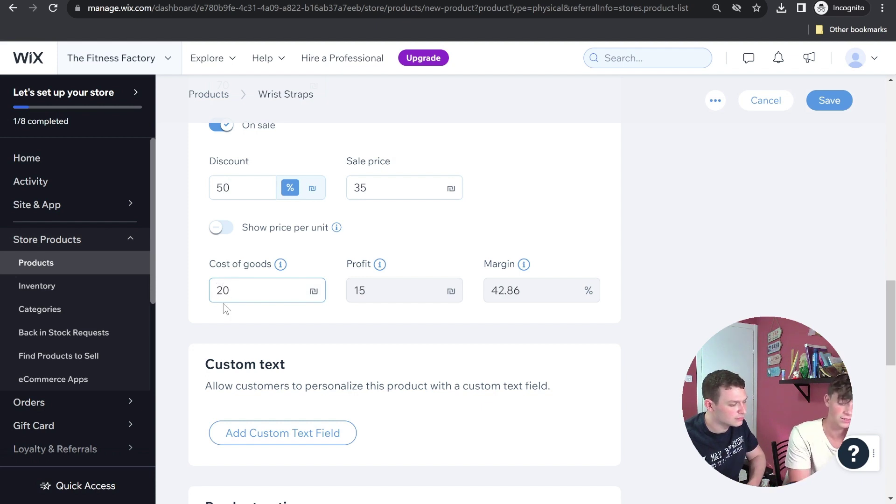
Start a new product option for the Wrist Straps and name it "color"
{"action": "scroll", "coordinate": [224, 306], "scroll_direction": "down", "scroll_amount": 1}
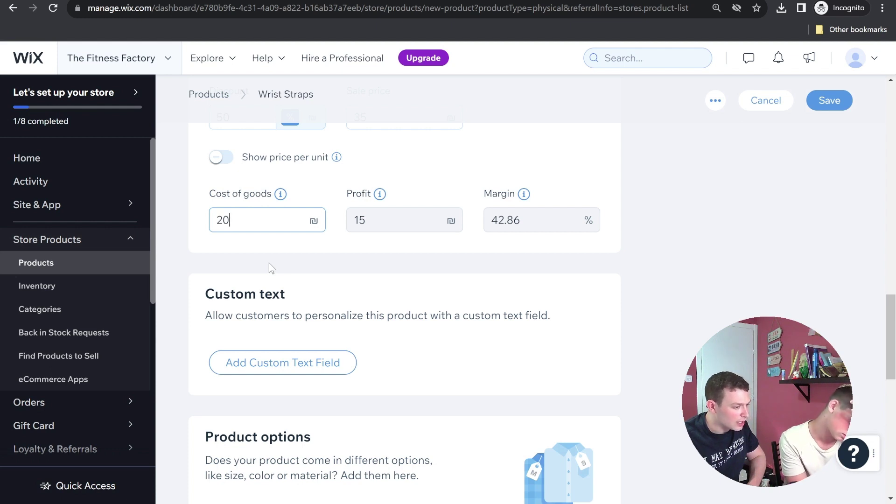
{"action": "scroll", "coordinate": [281, 297], "scroll_direction": "down", "scroll_amount": 1}
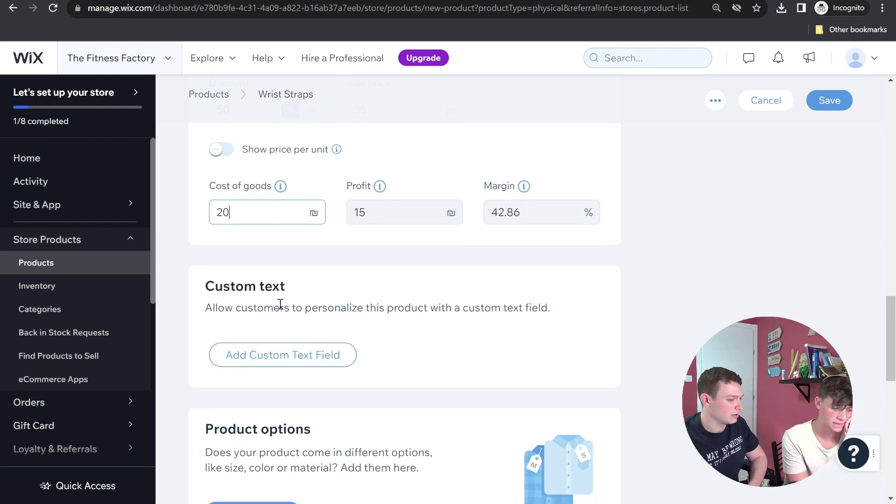
{"action": "scroll", "coordinate": [281, 305], "scroll_direction": "down", "scroll_amount": 2}
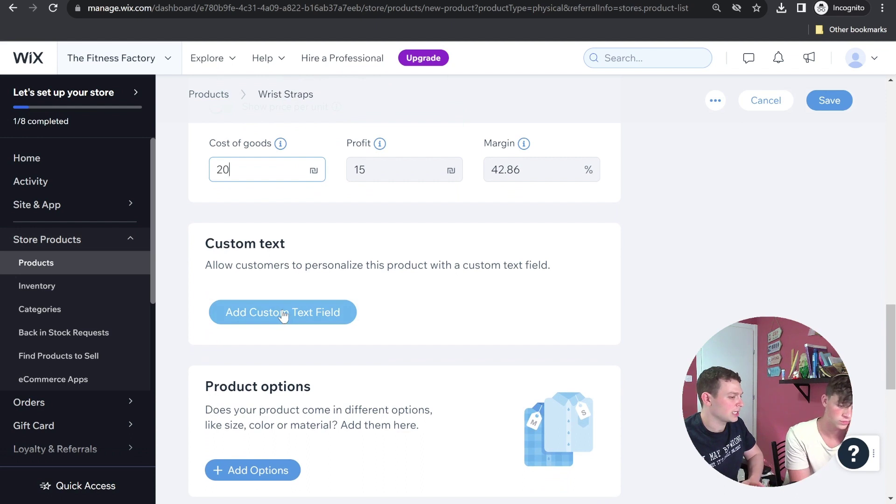
{"action": "scroll", "coordinate": [284, 317], "scroll_direction": "down", "scroll_amount": 1}
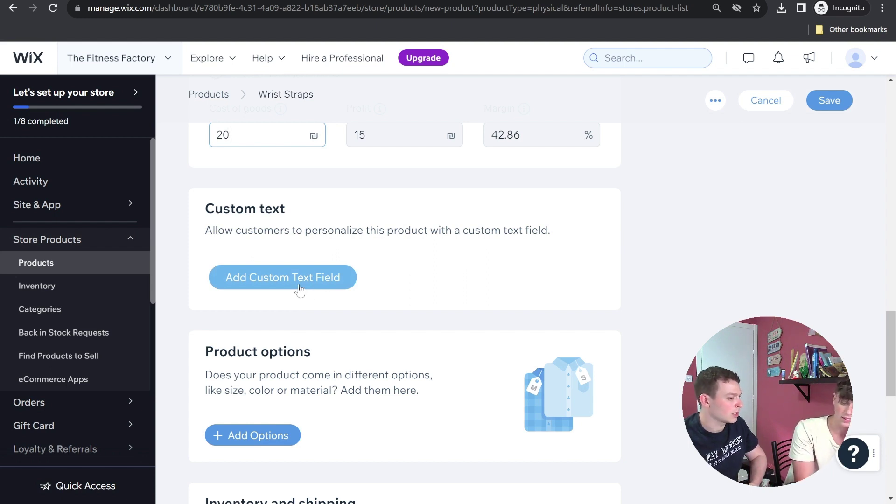
{"action": "scroll", "coordinate": [299, 292], "scroll_direction": "down", "scroll_amount": 2}
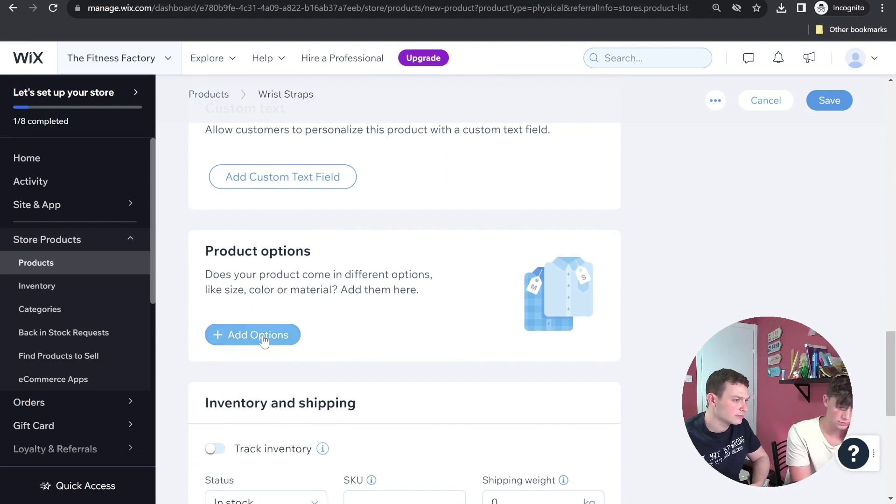
{"action": "left_click", "coordinate": [264, 340]}
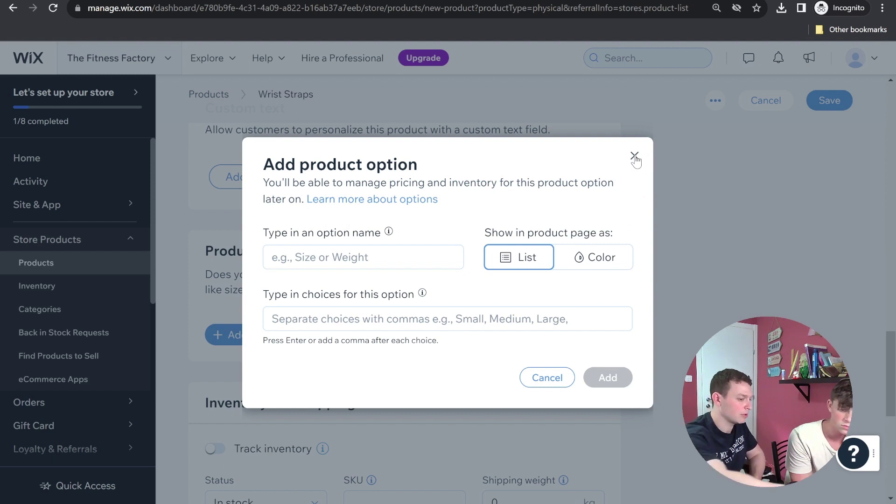
{"action": "left_click", "coordinate": [324, 265]}
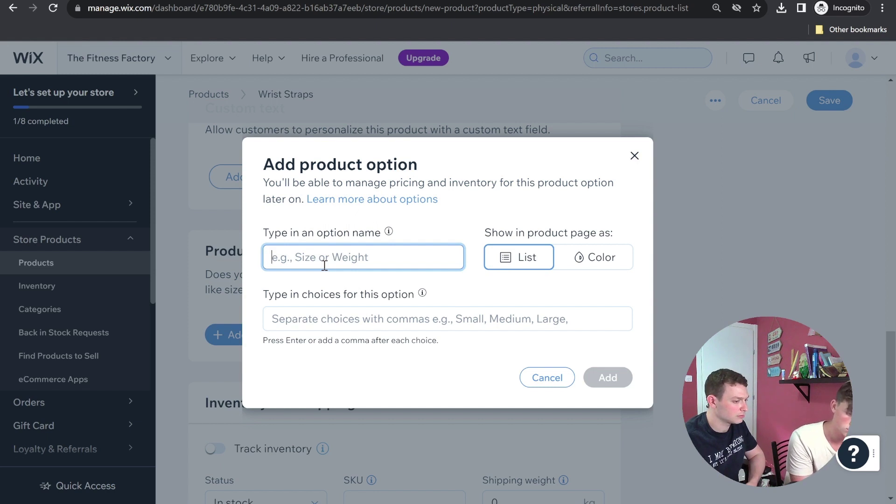
{"action": "type", "text": "co"}
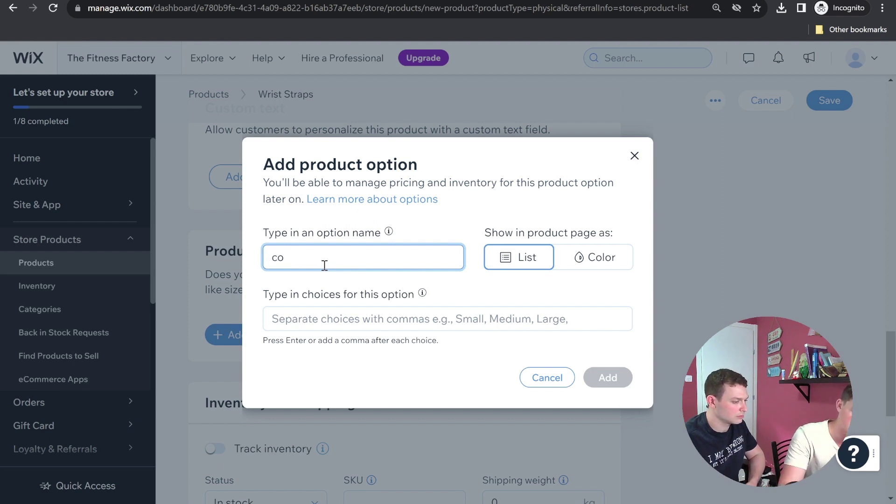
{"action": "type", "text": "lor"}
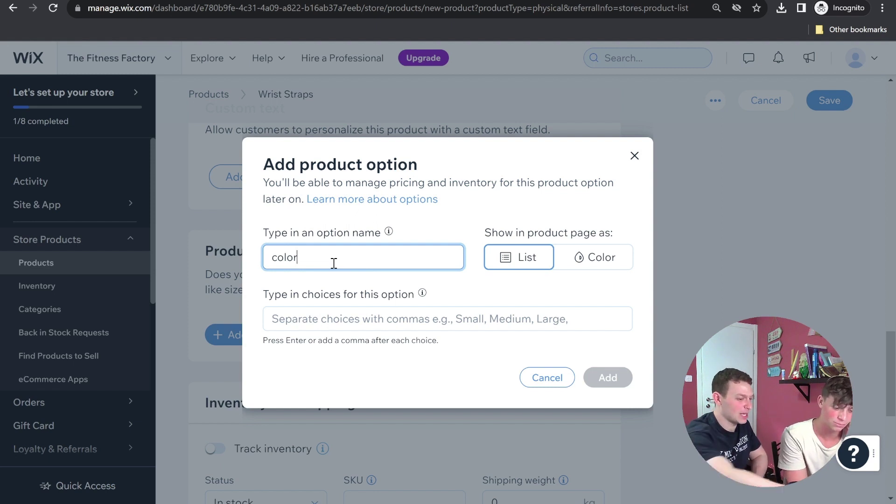
{"action": "left_click", "coordinate": [388, 323]}
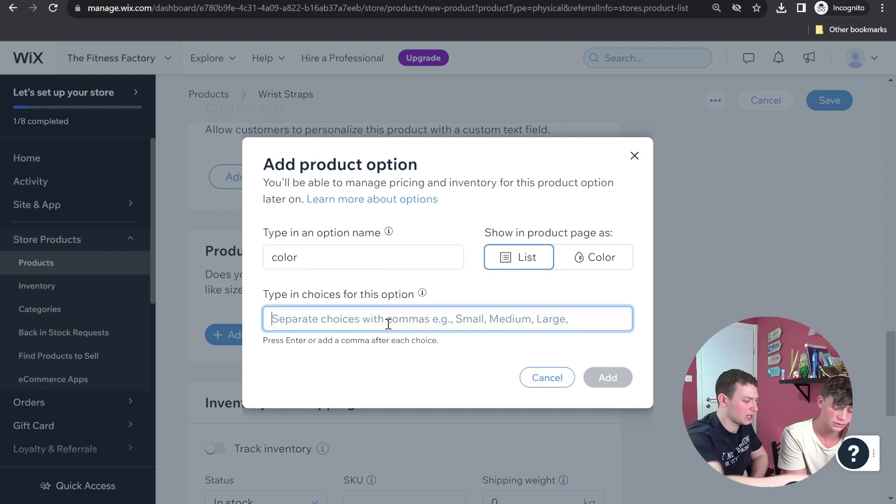
{"action": "type", "text": "b"}
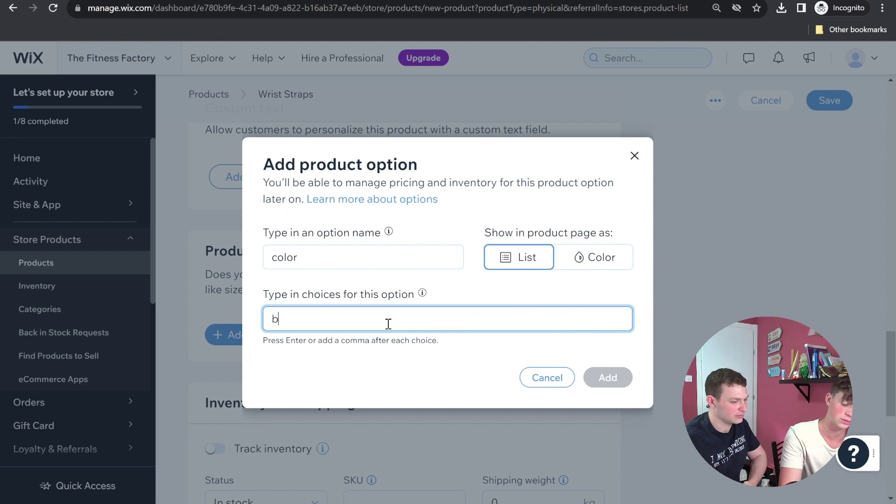
{"action": "type", "text": "lue "}
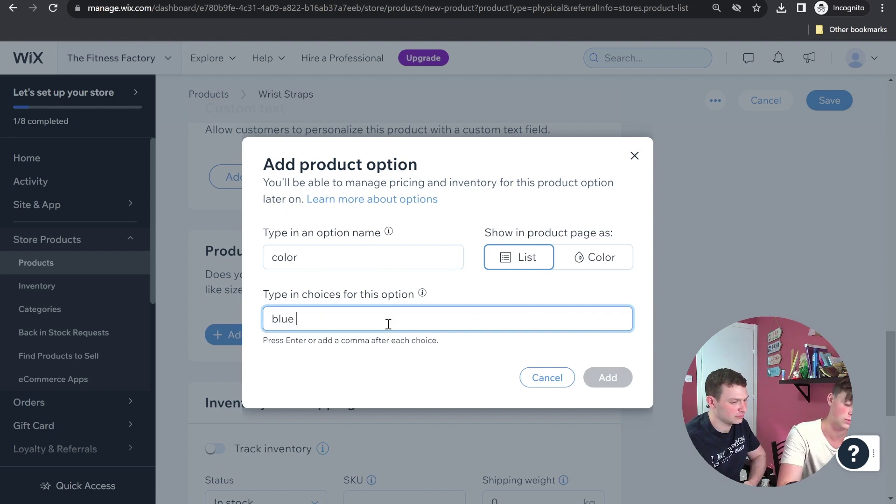
{"action": "type", "text": "red"}
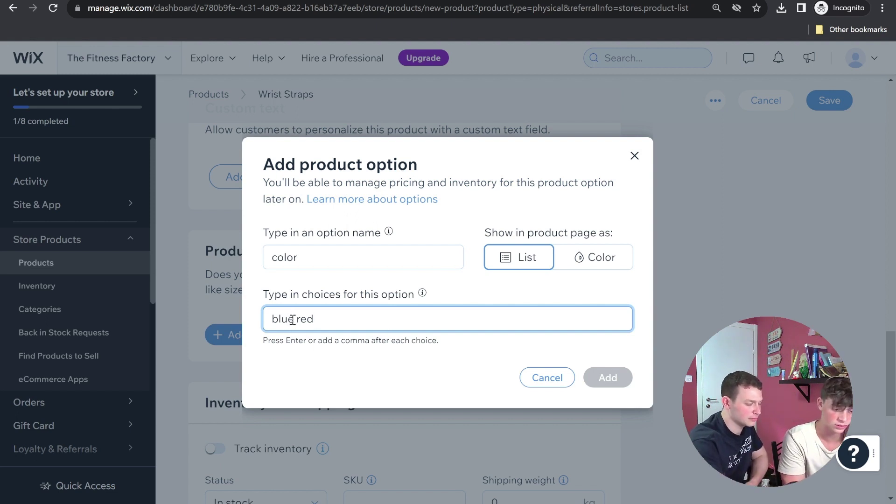
{"action": "key", "text": "ctrl+a"}
{"action": "key", "text": "BackSpace"}
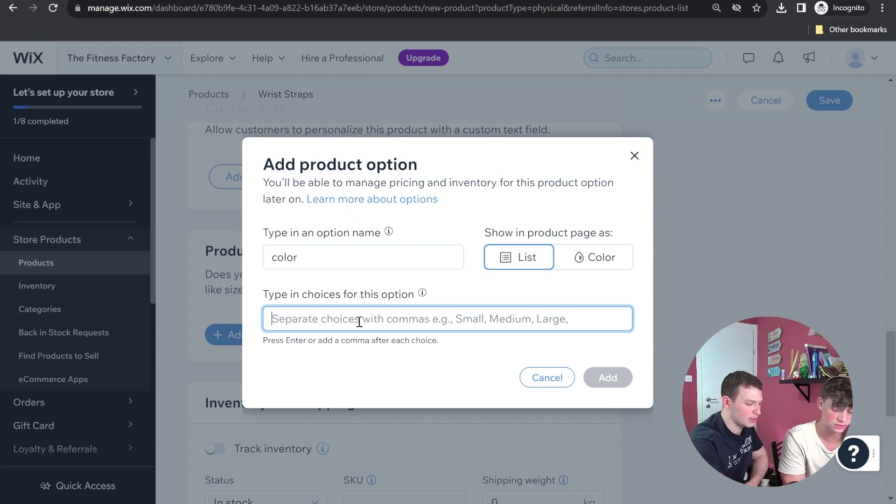
Give the color option the choices red, blue and black, and add it to the Wrist Straps product
{"action": "type", "text": "red"}
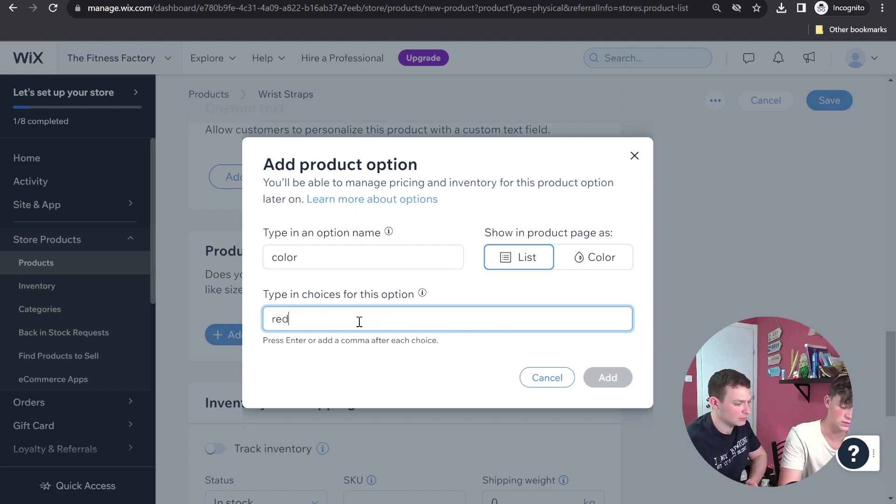
{"action": "key", "text": "Return"}
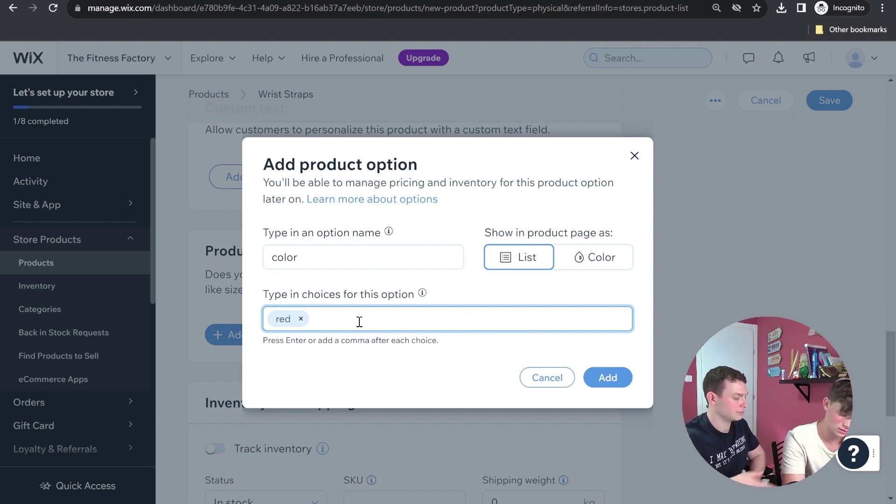
{"action": "type", "text": "blue"}
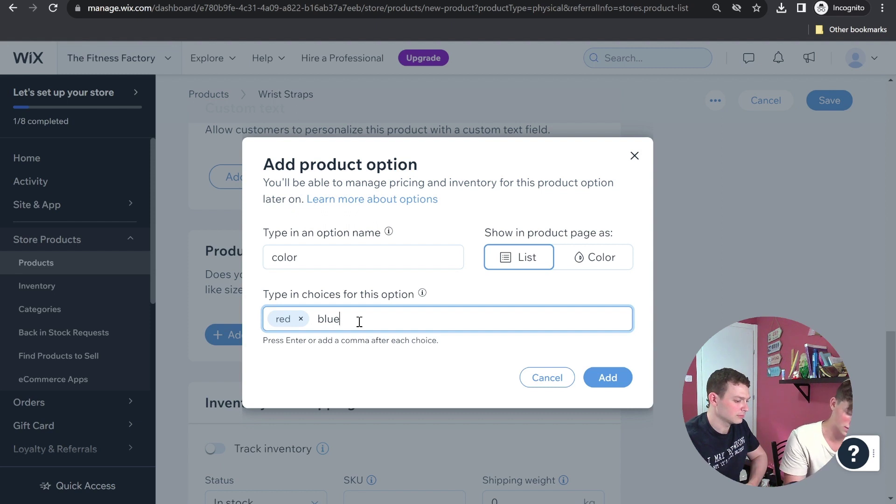
{"action": "key", "text": "Return"}
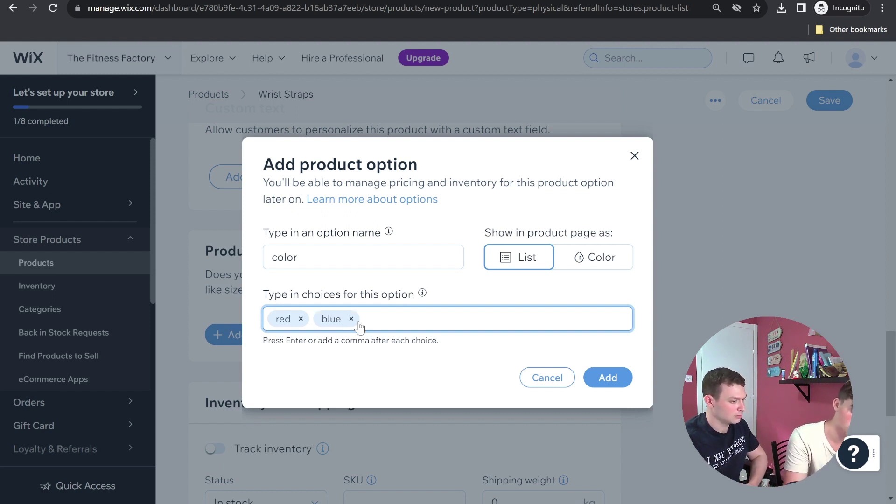
{"action": "type", "text": "b"}
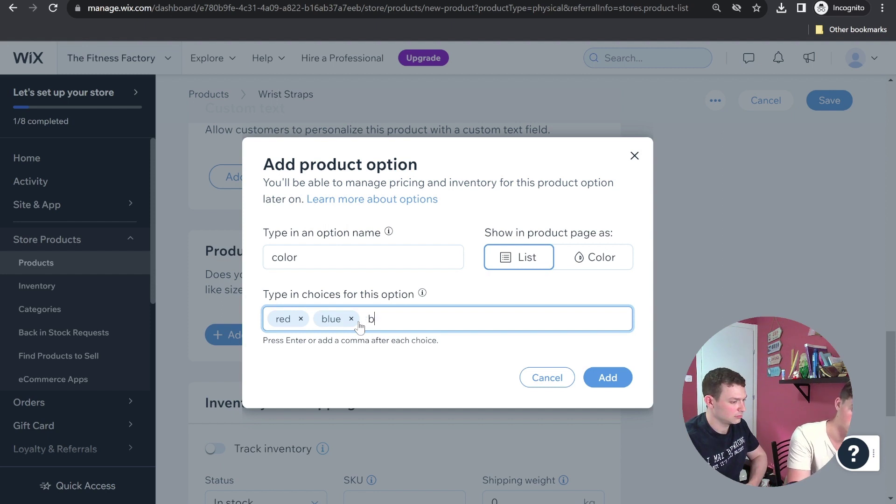
{"action": "type", "text": "lack"}
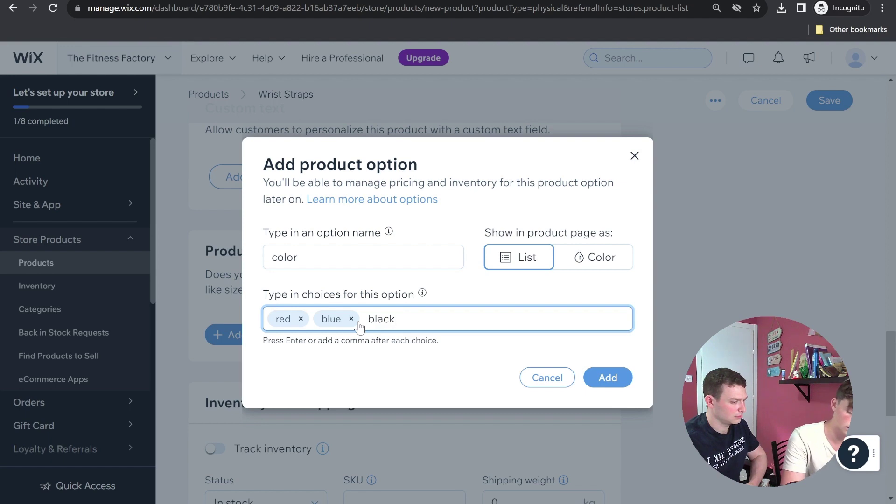
{"action": "key", "text": "Return"}
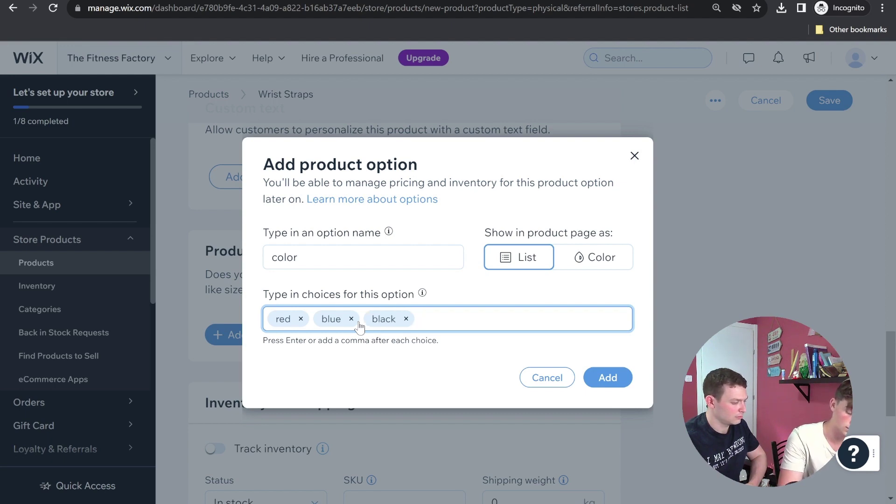
{"action": "left_click", "coordinate": [610, 387]}
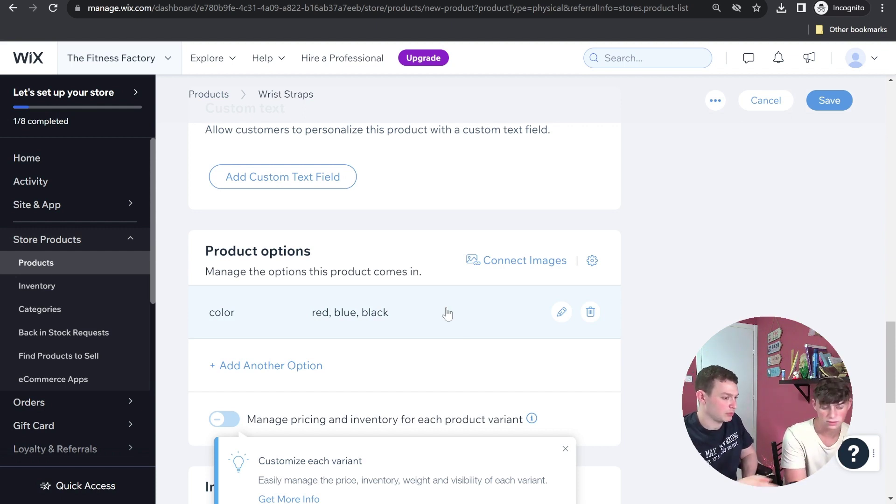
Review where product images can be connected to the red, blue and black choices, and close without connecting any
{"action": "left_click", "coordinate": [511, 262]}
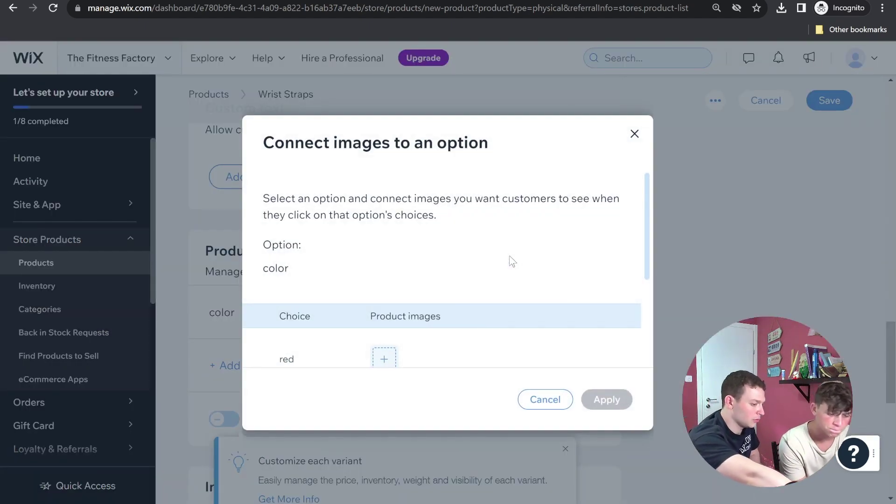
{"action": "scroll", "coordinate": [511, 265], "scroll_direction": "down", "scroll_amount": 1}
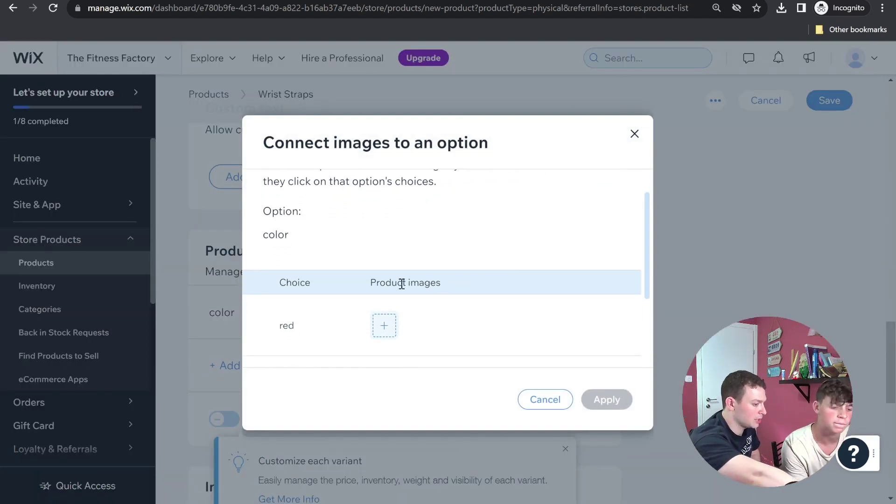
{"action": "scroll", "coordinate": [402, 282], "scroll_direction": "down", "scroll_amount": 2}
{"action": "scroll", "coordinate": [401, 295], "scroll_direction": "down", "scroll_amount": 2}
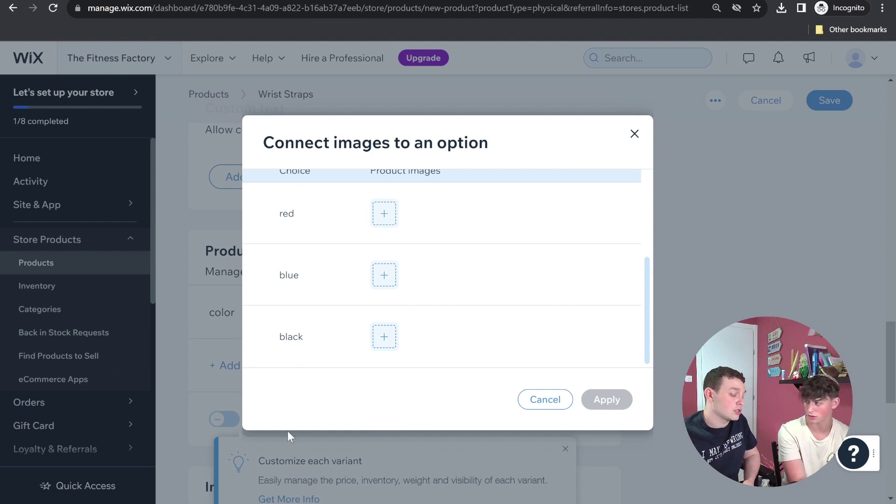
{"action": "left_click", "coordinate": [634, 134]}
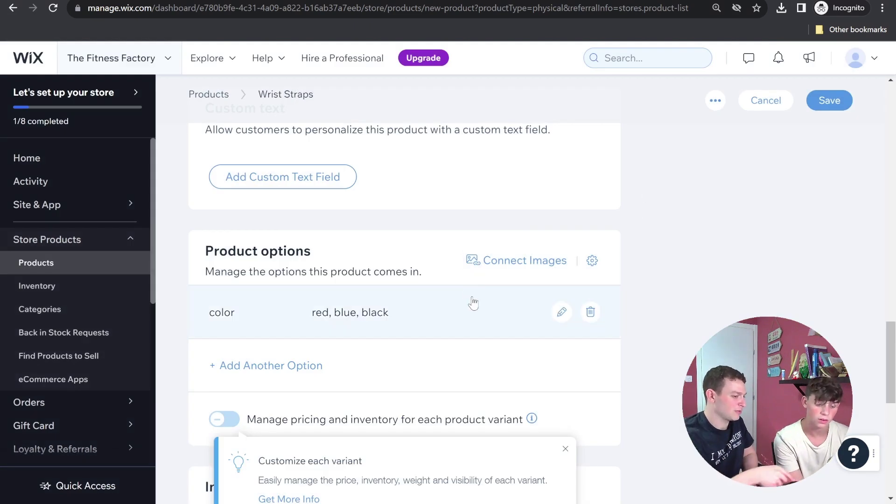
Edit the color option so its choices show on the product page as Color instead of List
{"action": "scroll", "coordinate": [470, 317], "scroll_direction": "down", "scroll_amount": 1}
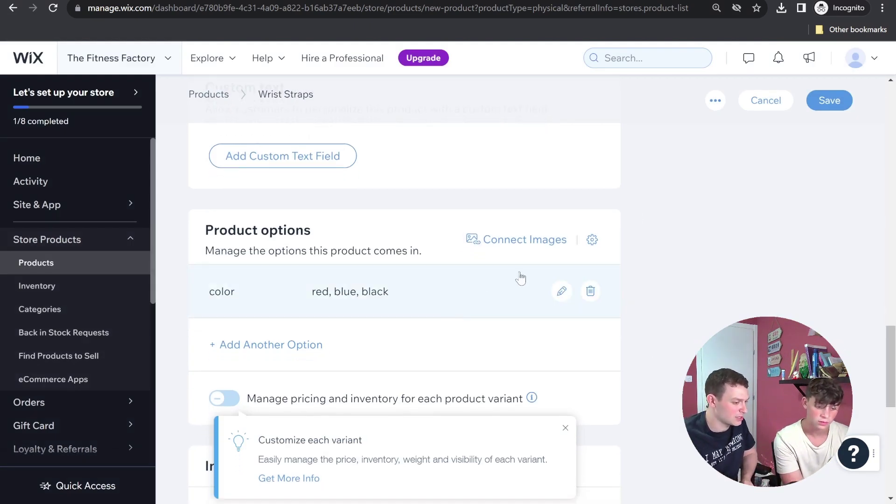
{"action": "left_click", "coordinate": [563, 293]}
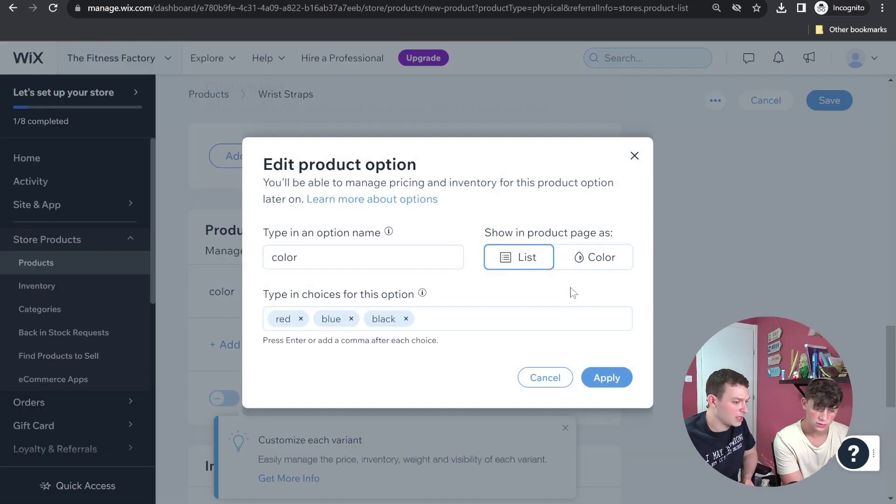
{"action": "left_click", "coordinate": [575, 257]}
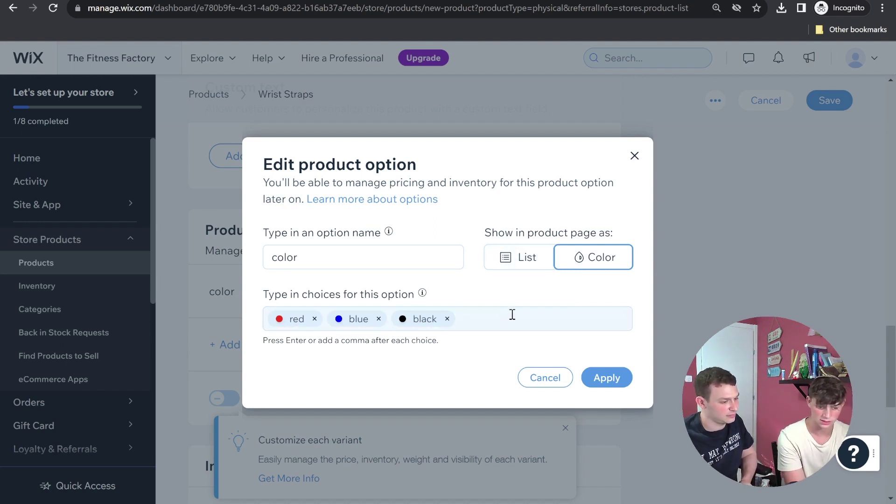
{"action": "left_click", "coordinate": [613, 379]}
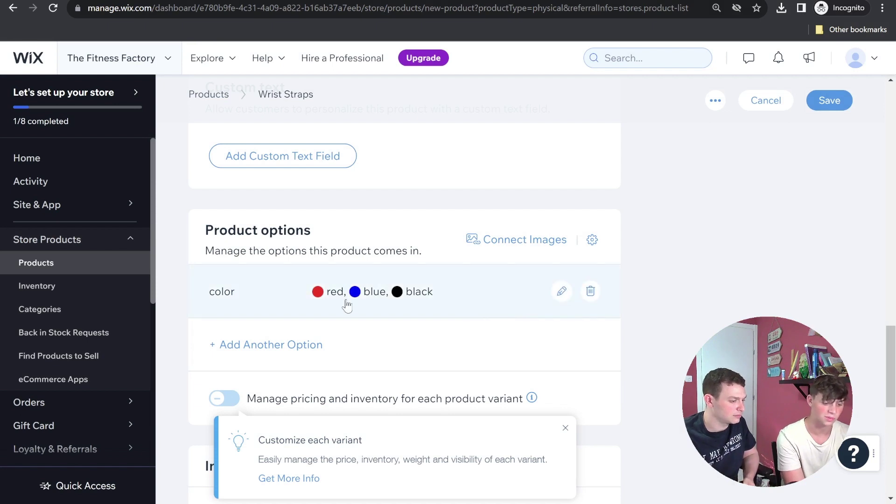
Enter 400 kg as the Wrist Straps product's shipping weight
{"action": "scroll", "coordinate": [376, 337], "scroll_direction": "down", "scroll_amount": 1}
{"action": "scroll", "coordinate": [377, 336], "scroll_direction": "down", "scroll_amount": 1}
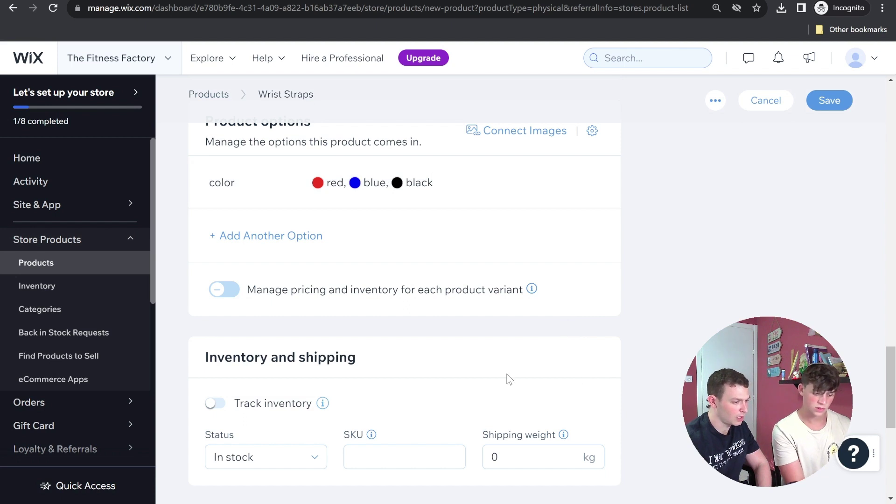
{"action": "scroll", "coordinate": [499, 397], "scroll_direction": "down", "scroll_amount": 3}
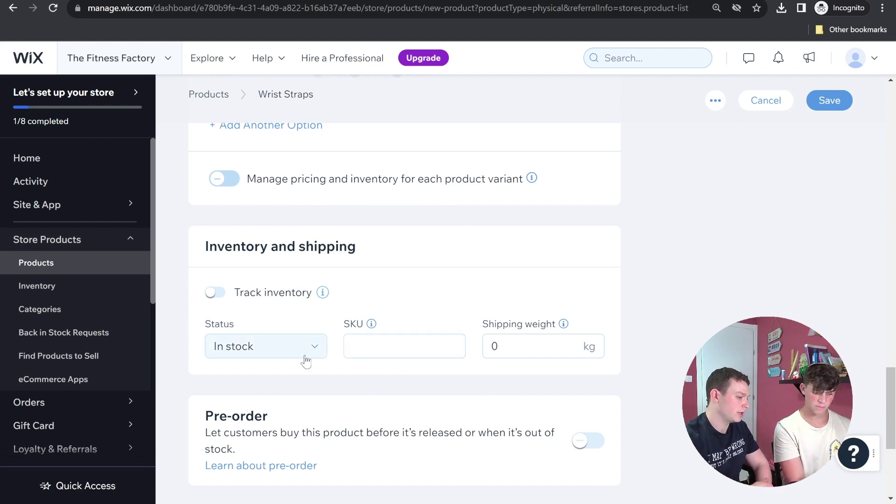
{"action": "scroll", "coordinate": [313, 364], "scroll_direction": "down", "scroll_amount": 1}
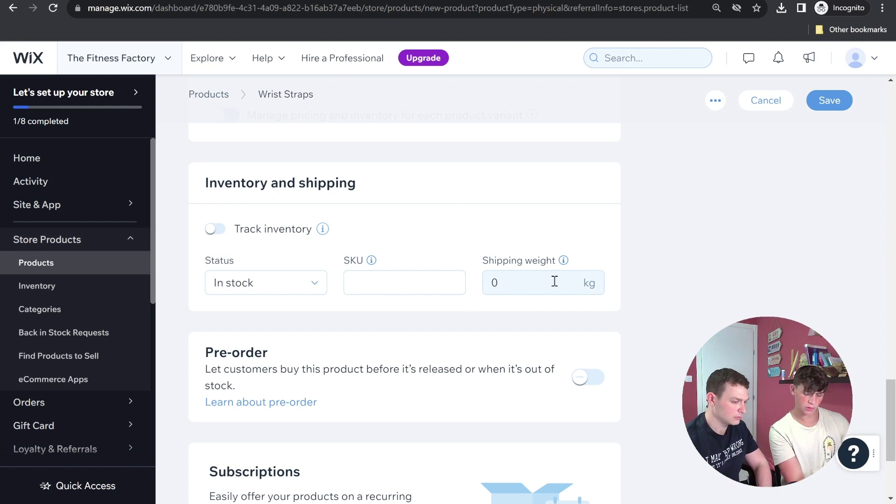
{"action": "left_click", "coordinate": [537, 281]}
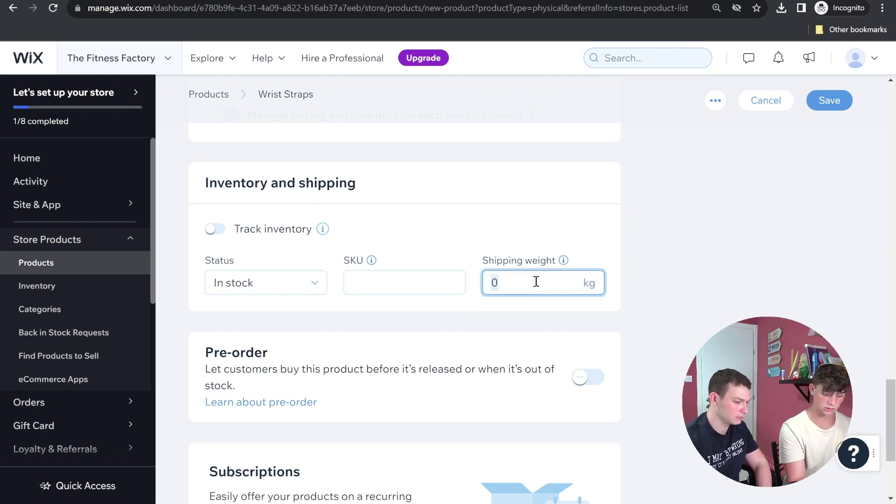
{"action": "type", "text": "400"}
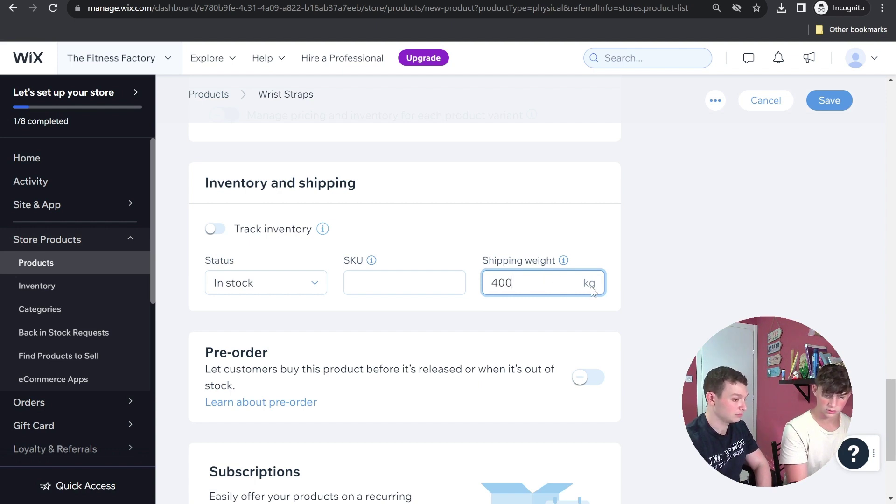
{"action": "key", "text": "Tab"}
Set the Wrist Straps product's shipping weight to 0.4 kg
{"action": "left_click", "coordinate": [573, 286]}
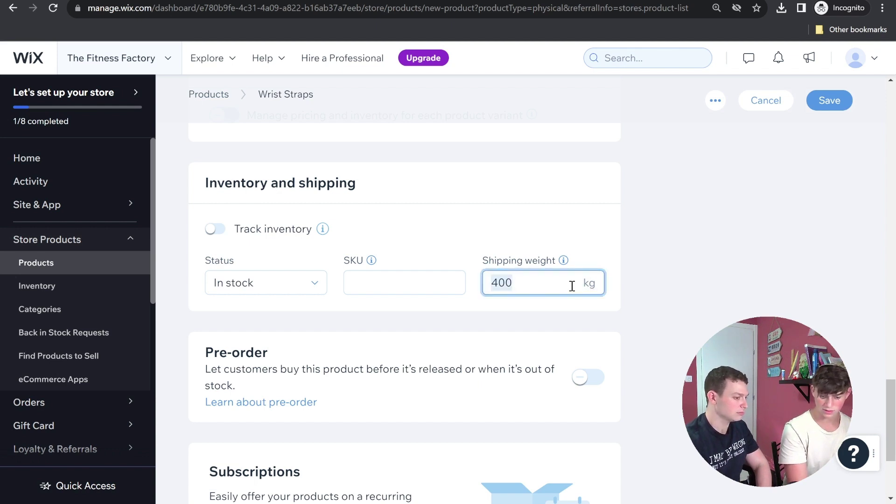
{"action": "key", "text": "BackSpace"}
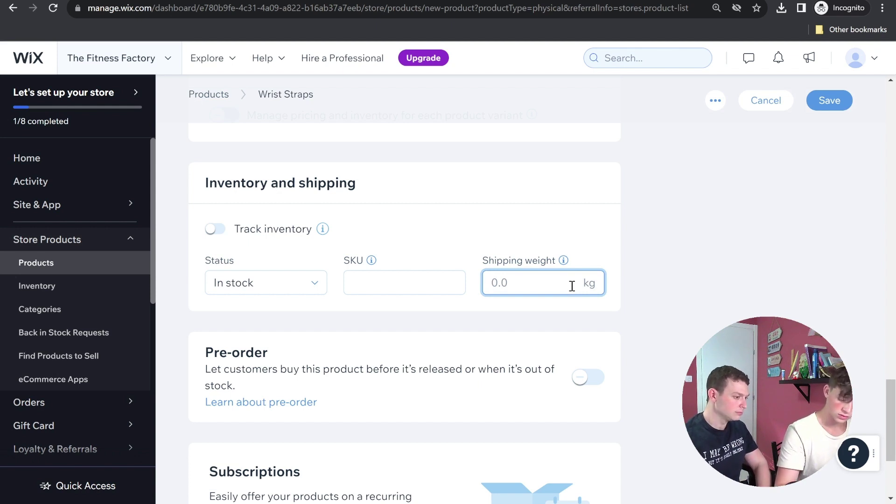
{"action": "type", "text": ".4"}
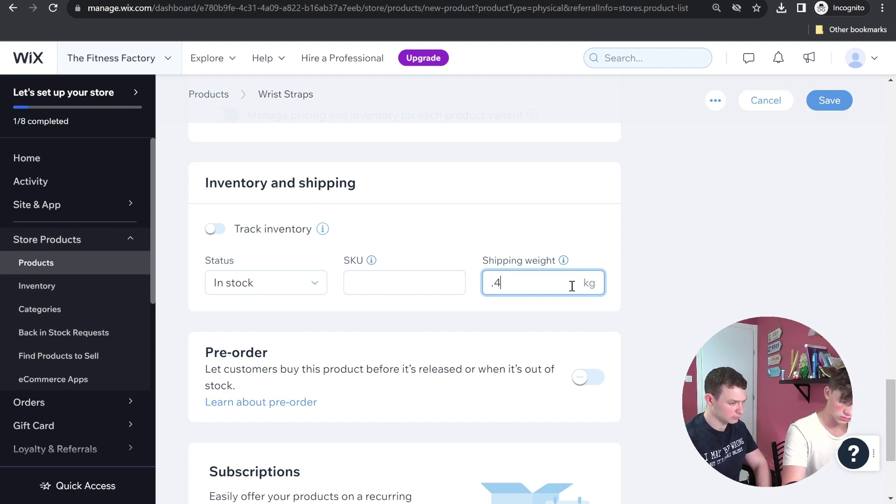
{"action": "left_click", "coordinate": [490, 286]}
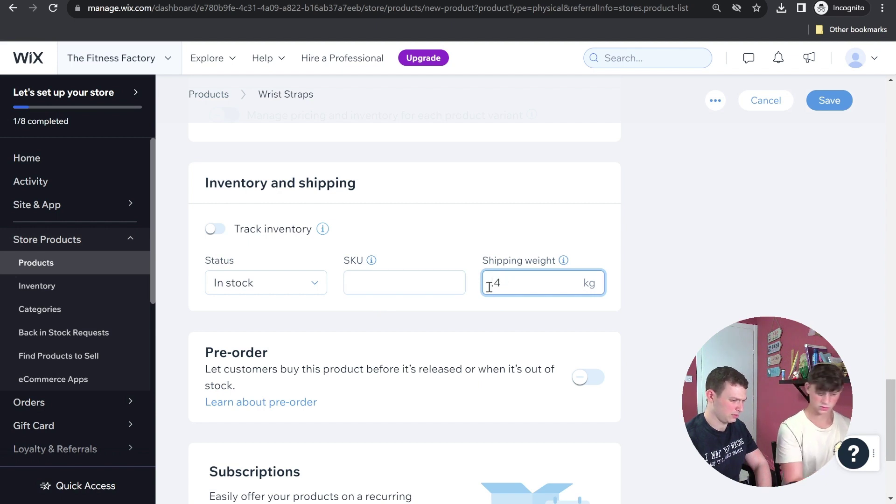
{"action": "type", "text": "0"}
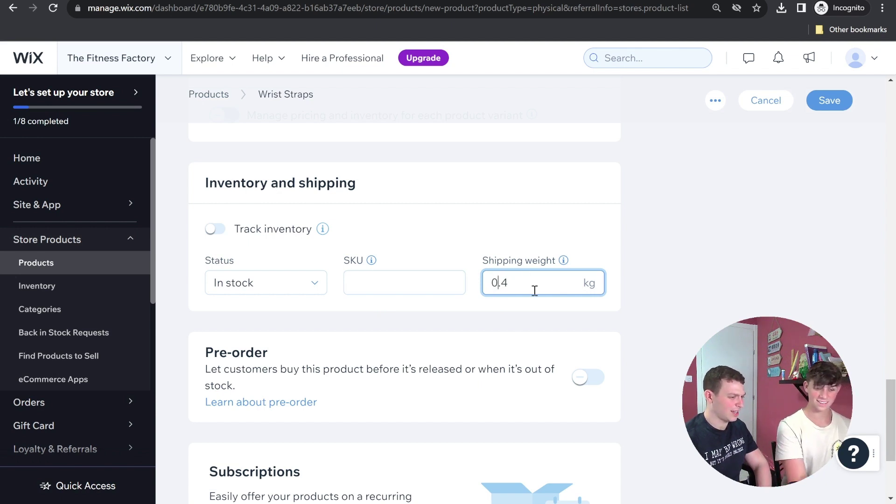
Try the product's stock status and inventory tracking settings, switching tracking on and back off
{"action": "left_click", "coordinate": [378, 292]}
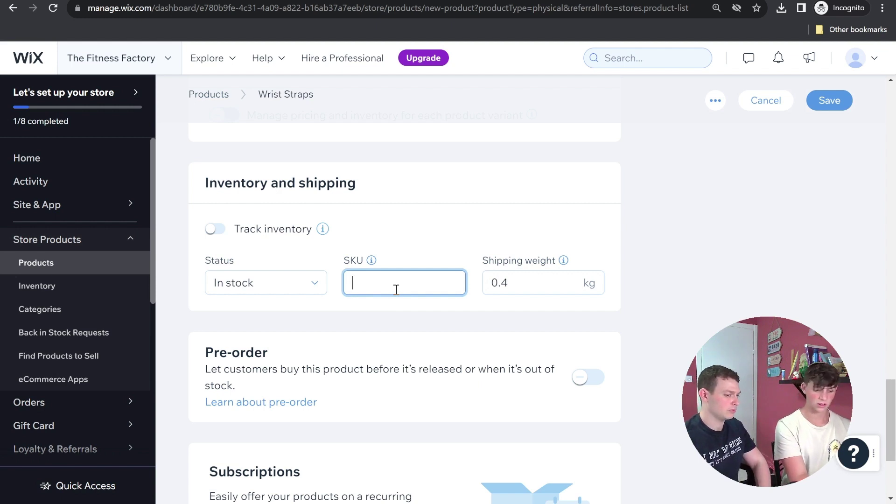
{"action": "left_click", "coordinate": [301, 283]}
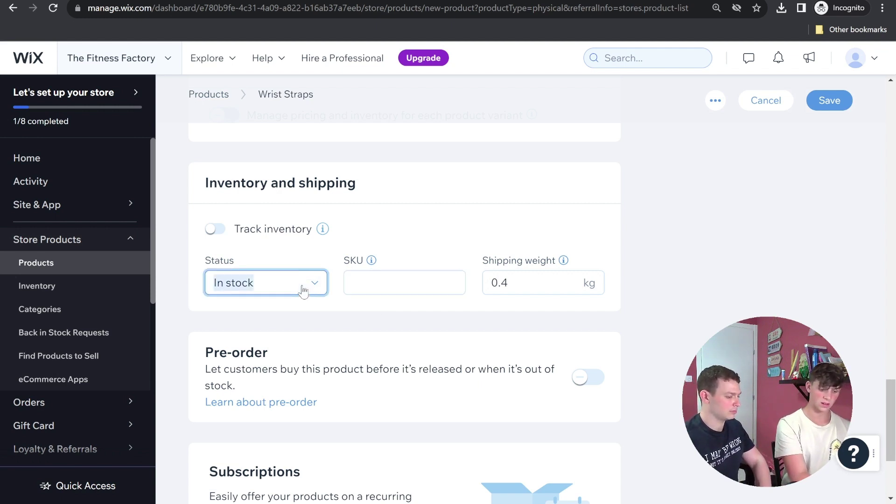
{"action": "left_click", "coordinate": [306, 282]}
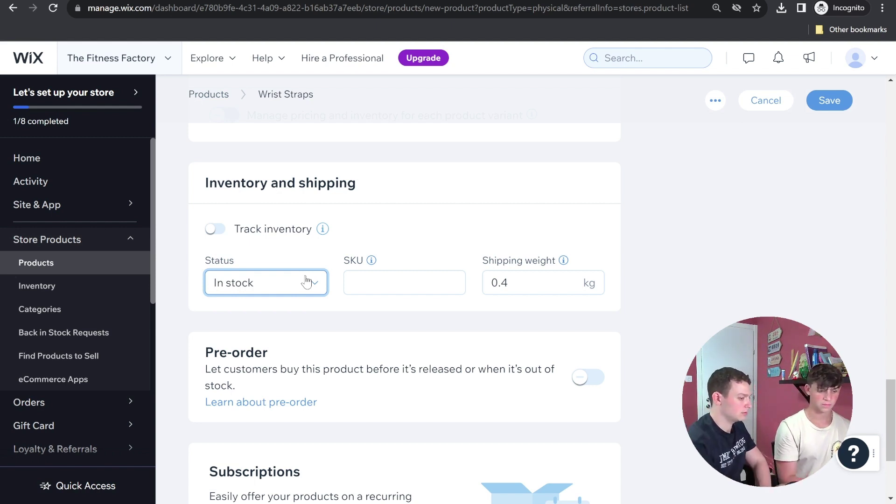
{"action": "left_click", "coordinate": [211, 230]}
{"action": "left_click", "coordinate": [266, 293]}
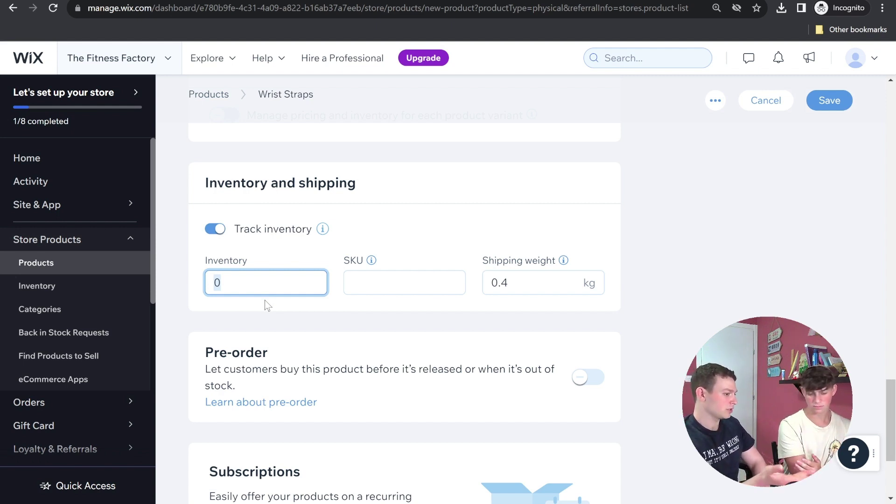
{"action": "left_click", "coordinate": [208, 230]}
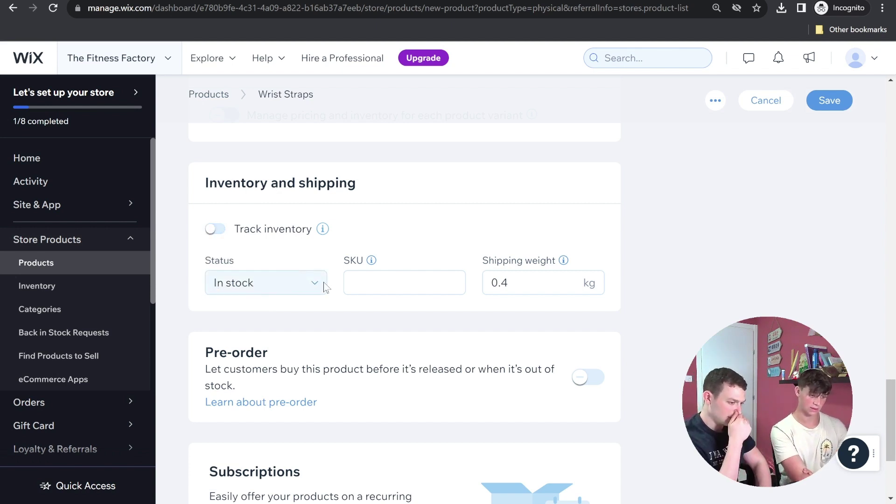
Review the Pre-order and Subscriptions sections of the Wrist Straps product
{"action": "scroll", "coordinate": [325, 285], "scroll_direction": "down", "scroll_amount": 3}
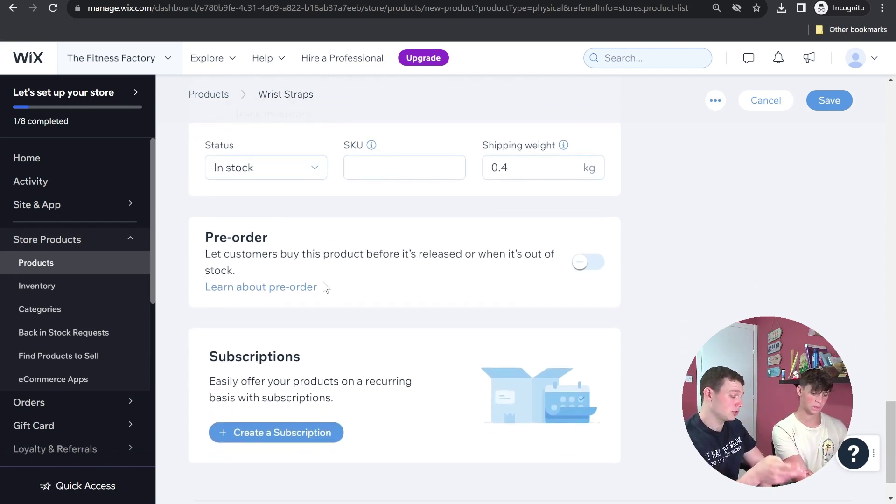
{"action": "scroll", "coordinate": [325, 286], "scroll_direction": "up", "scroll_amount": 1}
{"action": "scroll", "coordinate": [325, 287], "scroll_direction": "up", "scroll_amount": 1}
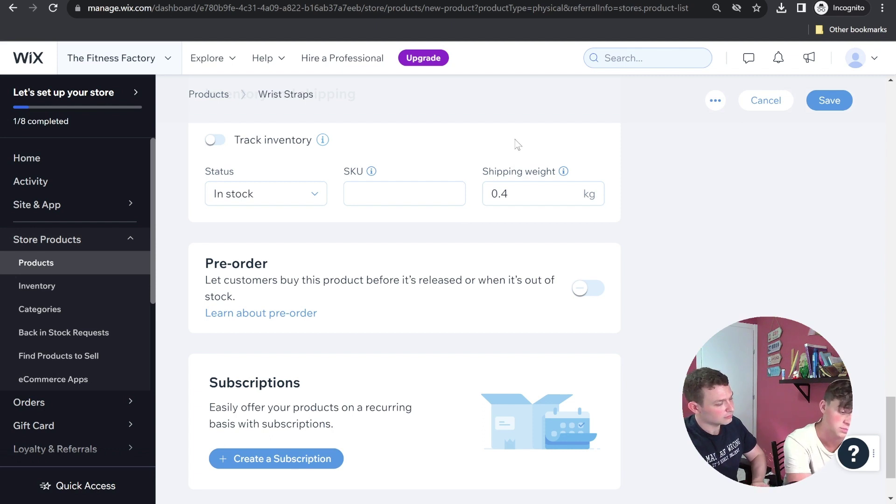
{"action": "scroll", "coordinate": [511, 121], "scroll_direction": "down", "scroll_amount": 2}
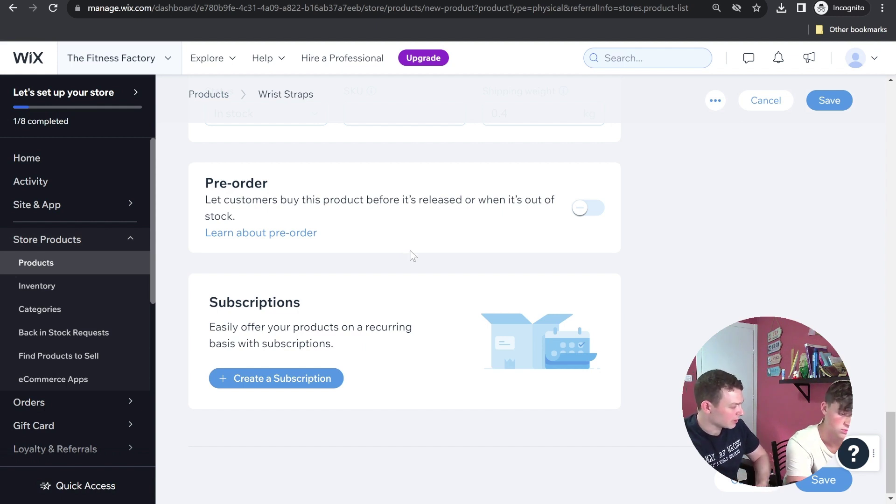
{"action": "scroll", "coordinate": [414, 236], "scroll_direction": "up", "scroll_amount": 1}
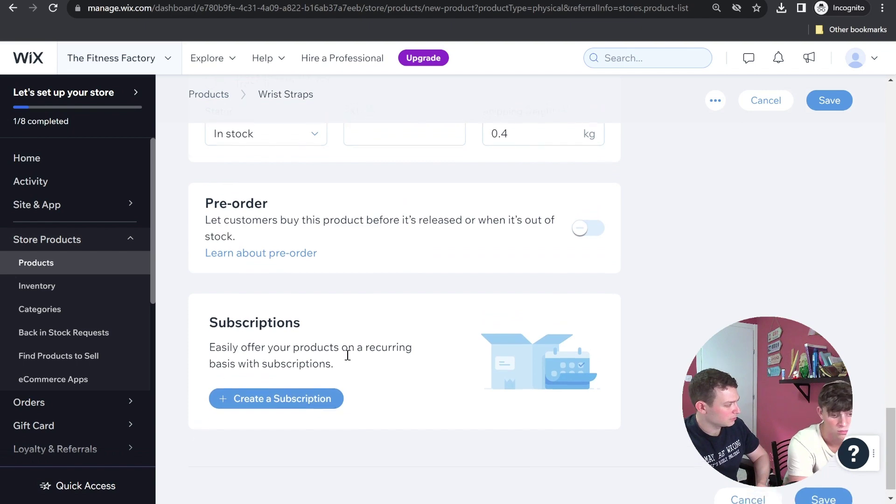
Examine the subscription form's info and details fields for the Wrist Straps product and close it without adding a subscription
{"action": "scroll", "coordinate": [348, 356], "scroll_direction": "down", "scroll_amount": 1}
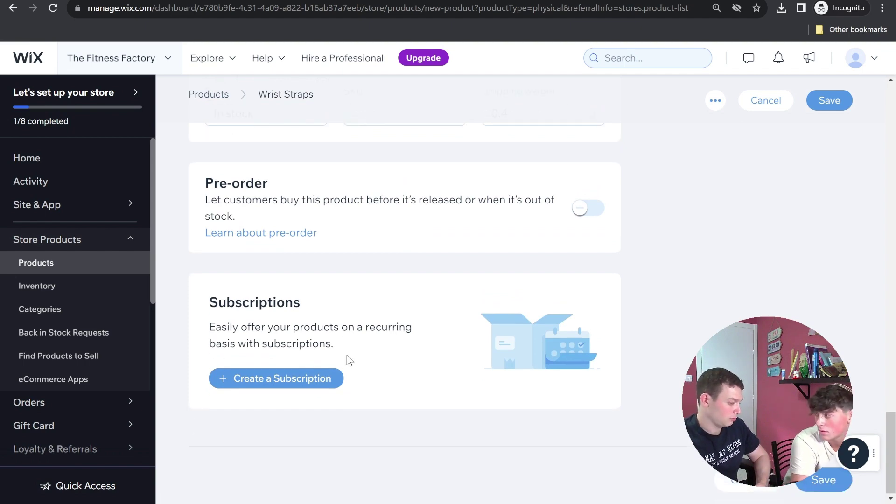
{"action": "left_click", "coordinate": [290, 382]}
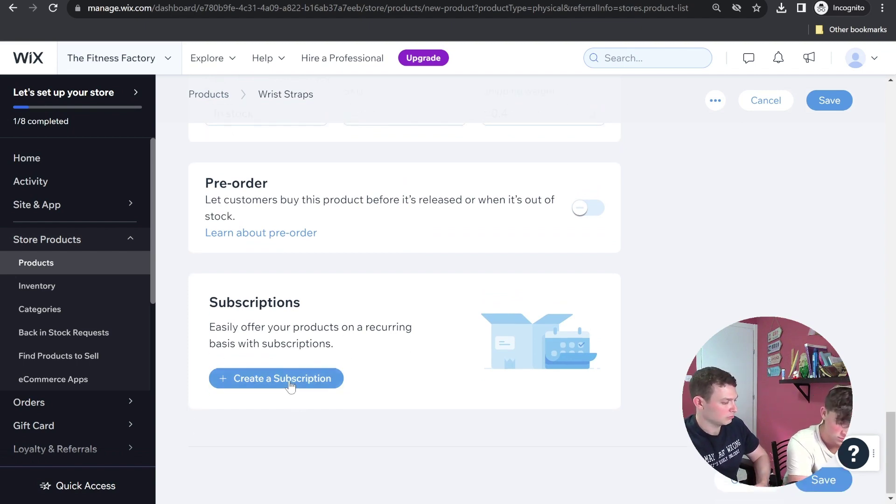
{"action": "scroll", "coordinate": [245, 202], "scroll_direction": "down", "scroll_amount": 2}
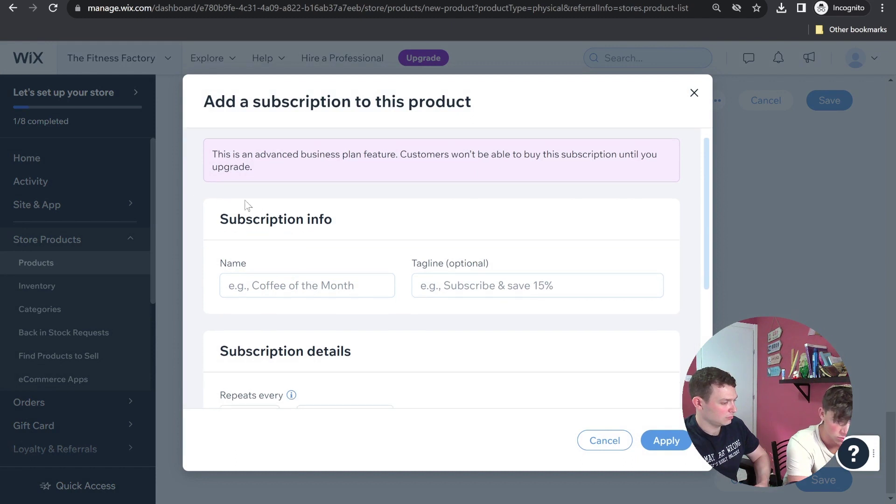
{"action": "scroll", "coordinate": [293, 206], "scroll_direction": "down", "scroll_amount": 2}
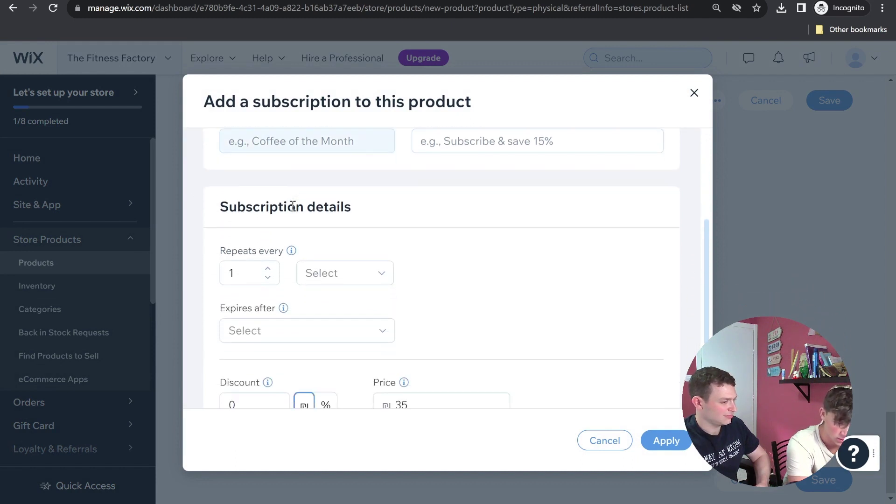
{"action": "scroll", "coordinate": [293, 206], "scroll_direction": "up", "scroll_amount": 1}
{"action": "scroll", "coordinate": [292, 206], "scroll_direction": "up", "scroll_amount": 2}
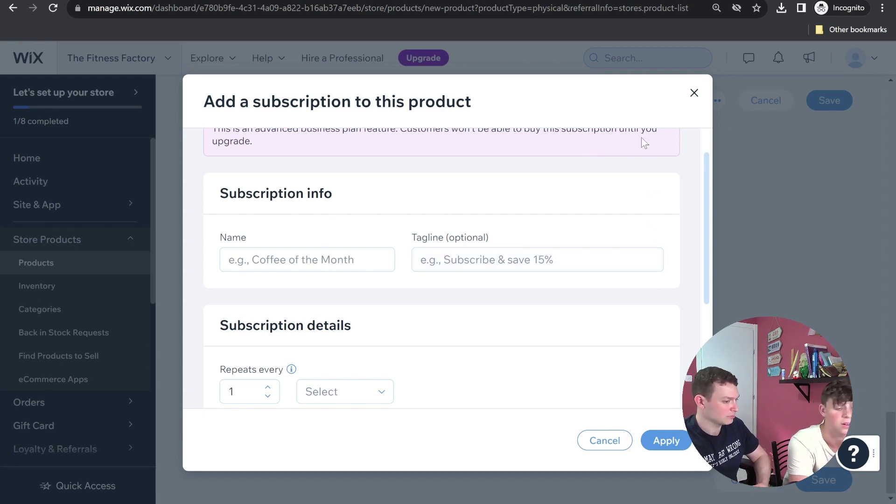
{"action": "scroll", "coordinate": [631, 147], "scroll_direction": "down", "scroll_amount": 2}
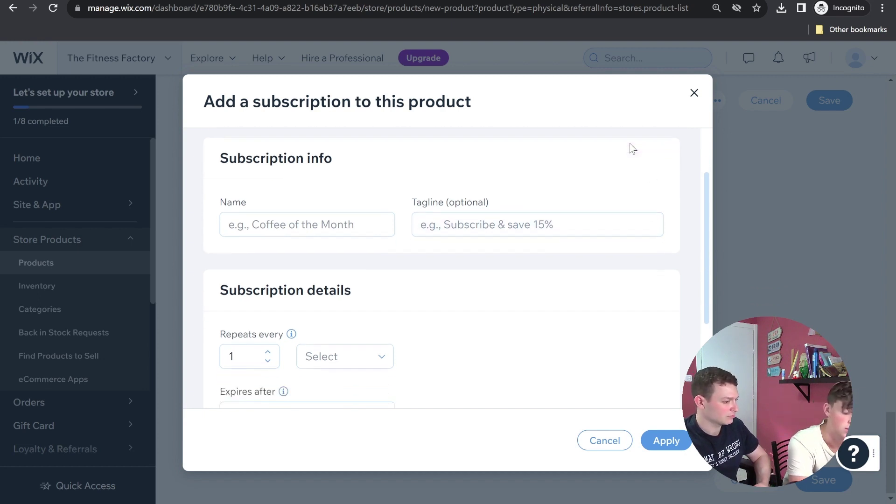
{"action": "left_click", "coordinate": [692, 92]}
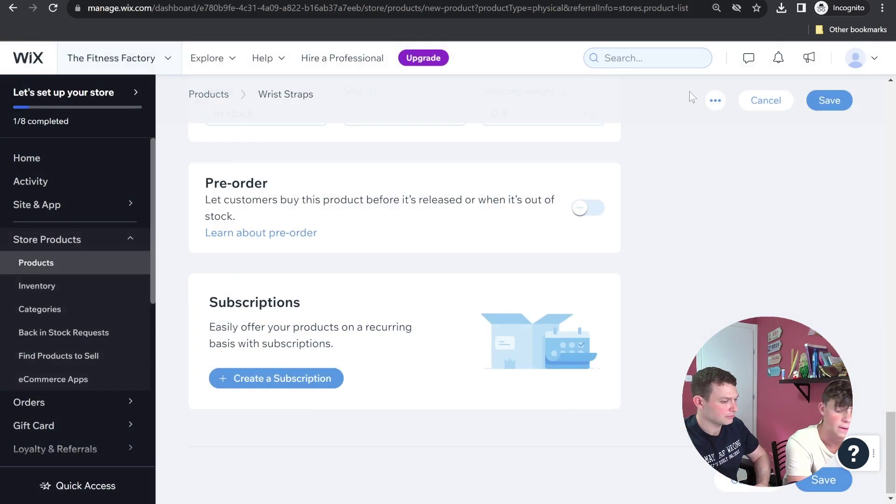
Save the Wrist Straps product and dismiss the store setup checklist
{"action": "scroll", "coordinate": [648, 203], "scroll_direction": "up", "scroll_amount": 1}
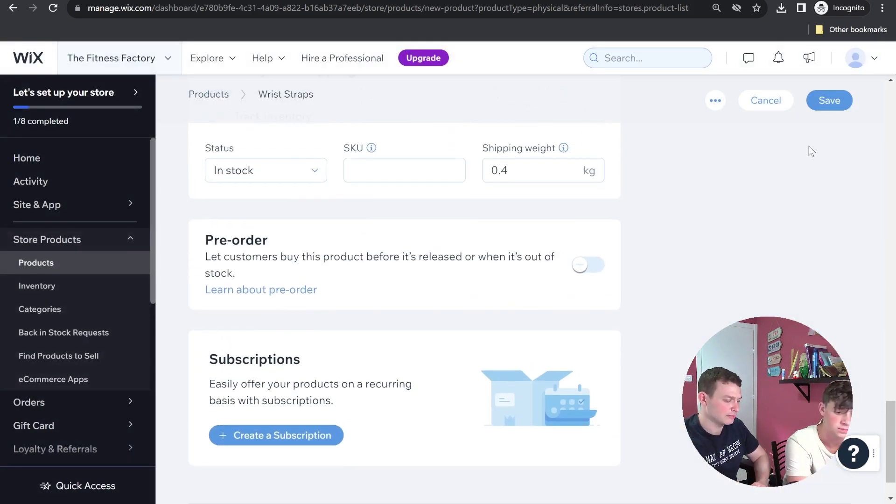
{"action": "left_click", "coordinate": [850, 103]}
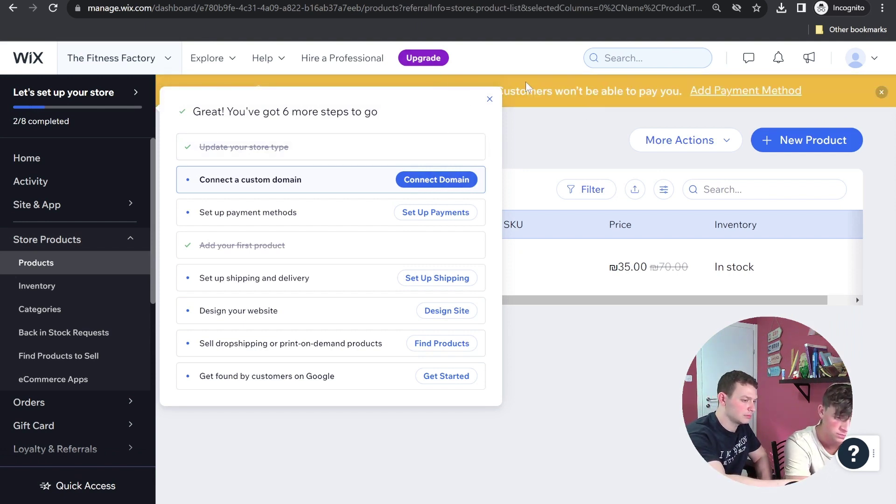
{"action": "left_click", "coordinate": [490, 99]}
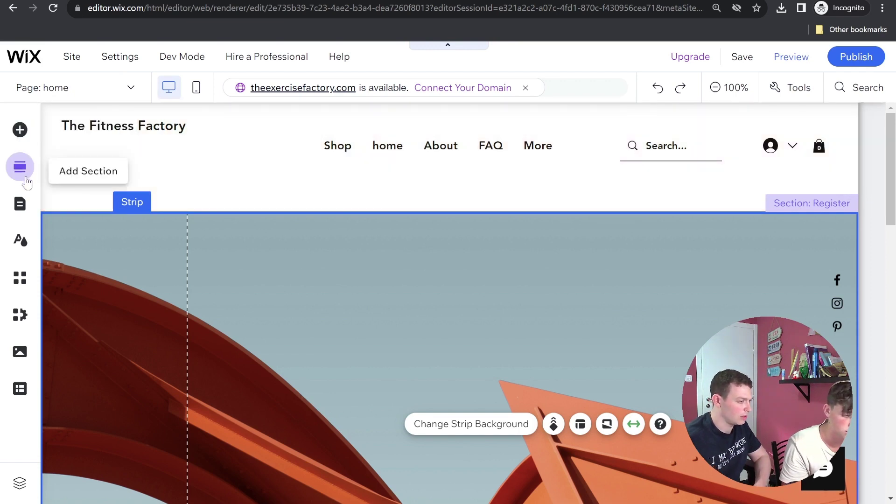
Open the Shop page from the site menu in the Wix Editor
{"action": "left_click", "coordinate": [19, 211]}
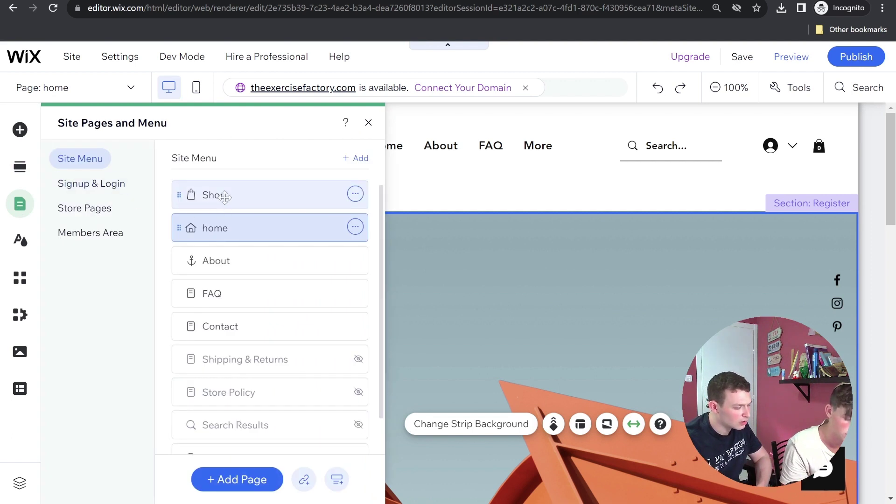
{"action": "left_click", "coordinate": [225, 197]}
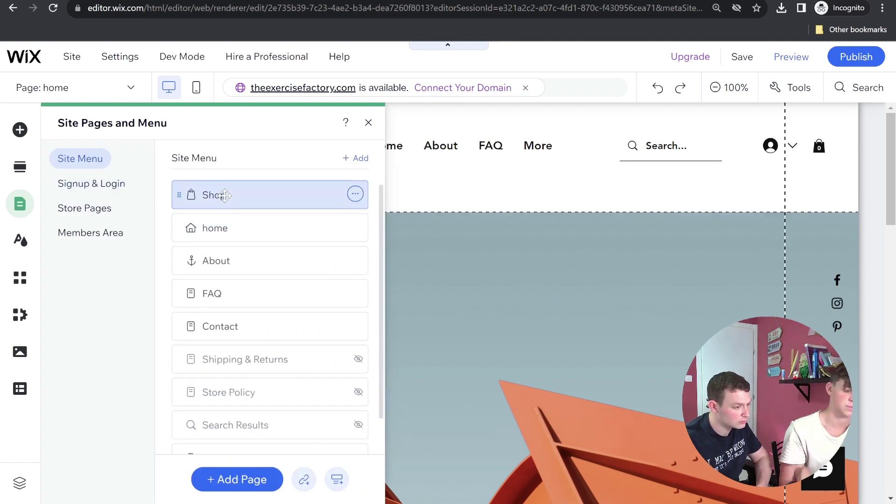
{"action": "left_click", "coordinate": [369, 123]}
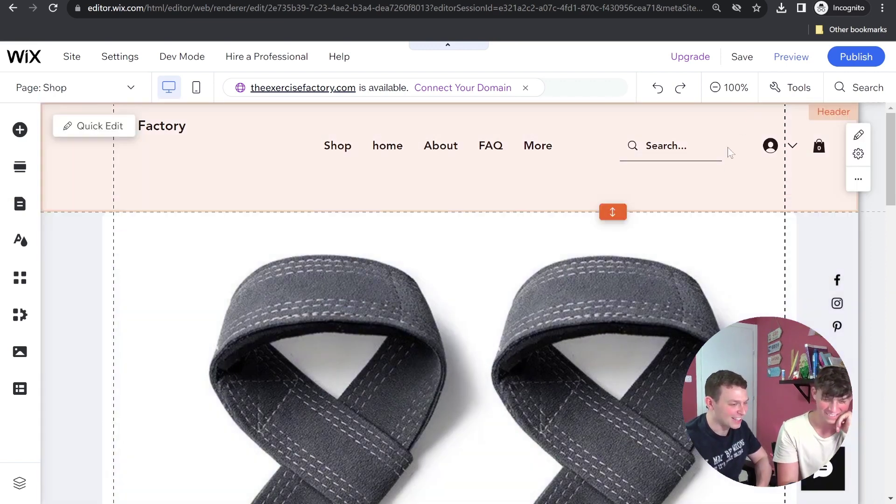
{"action": "left_click", "coordinate": [721, 88]}
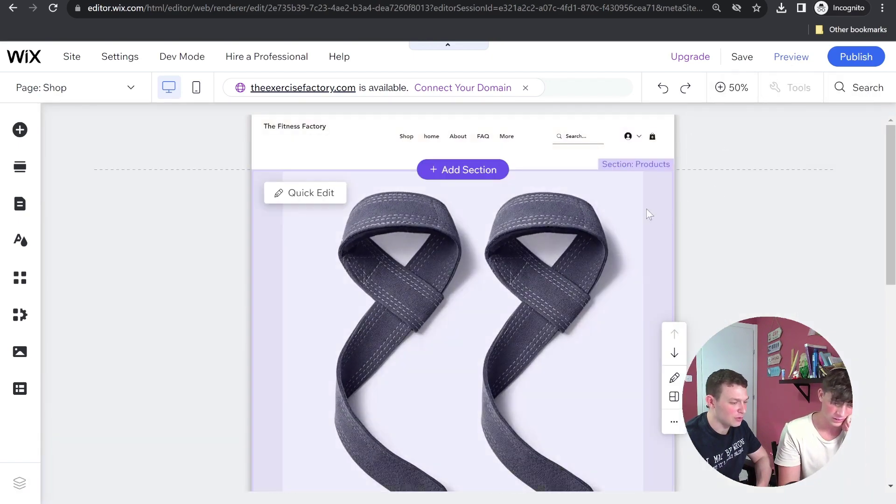
{"action": "left_click", "coordinate": [723, 88]}
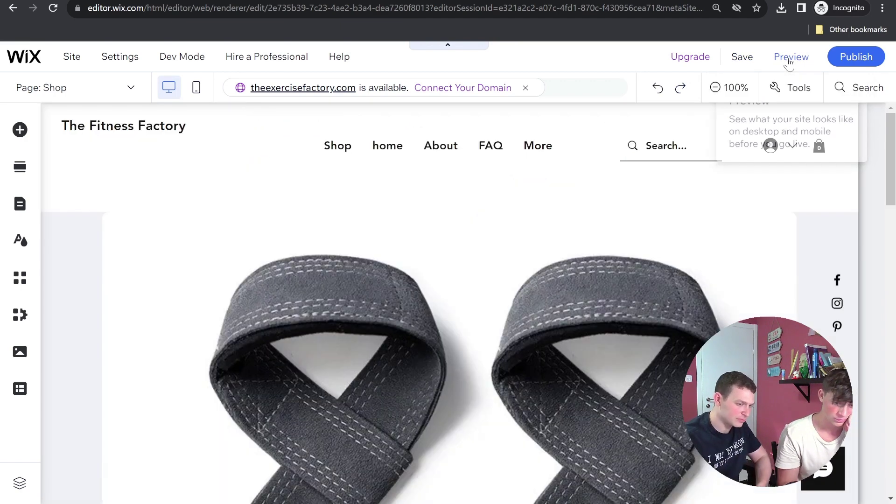
Preview the Shop page and examine the Wrist Straps listing and its product page
{"action": "left_click", "coordinate": [790, 58]}
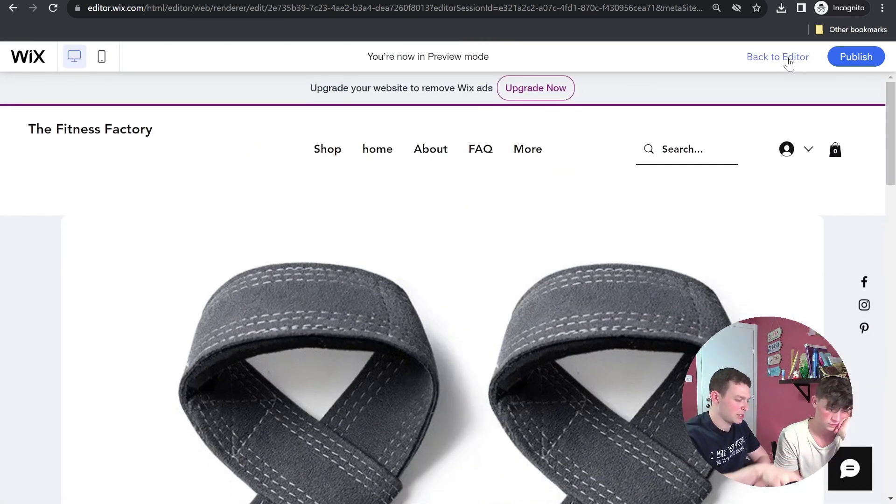
{"action": "scroll", "coordinate": [691, 300], "scroll_direction": "down", "scroll_amount": 5}
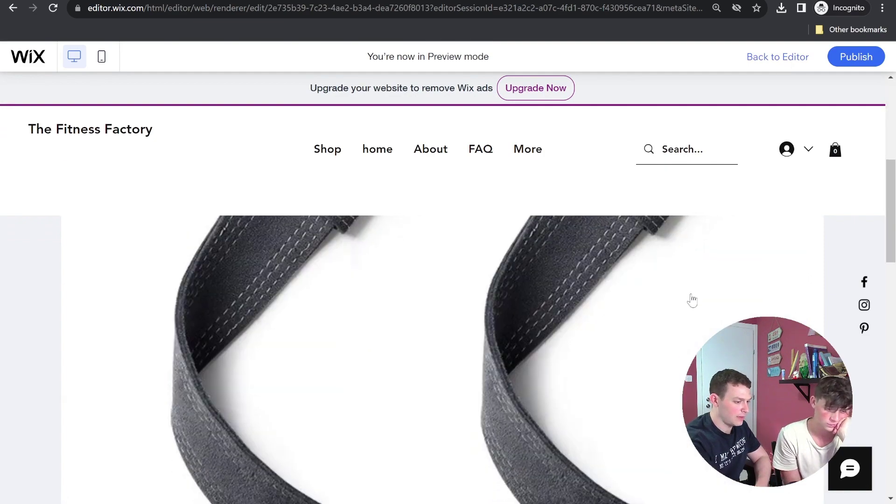
{"action": "scroll", "coordinate": [691, 300], "scroll_direction": "down", "scroll_amount": 1}
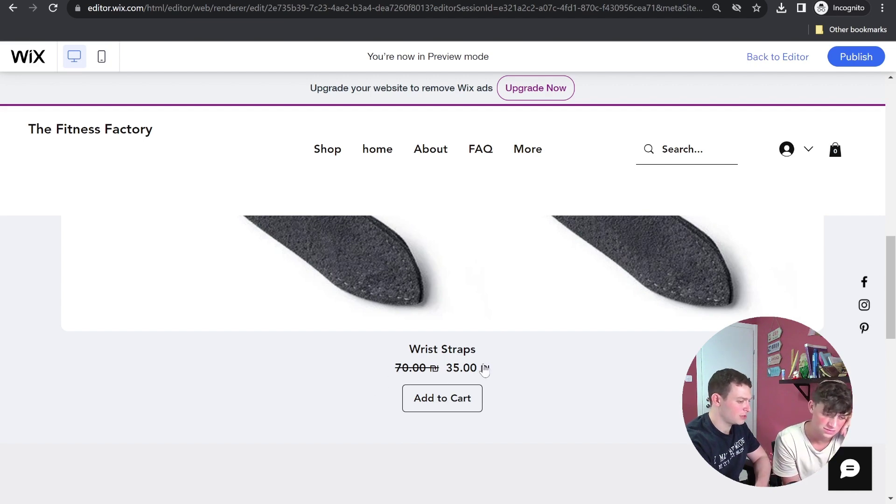
{"action": "left_click", "coordinate": [555, 254]}
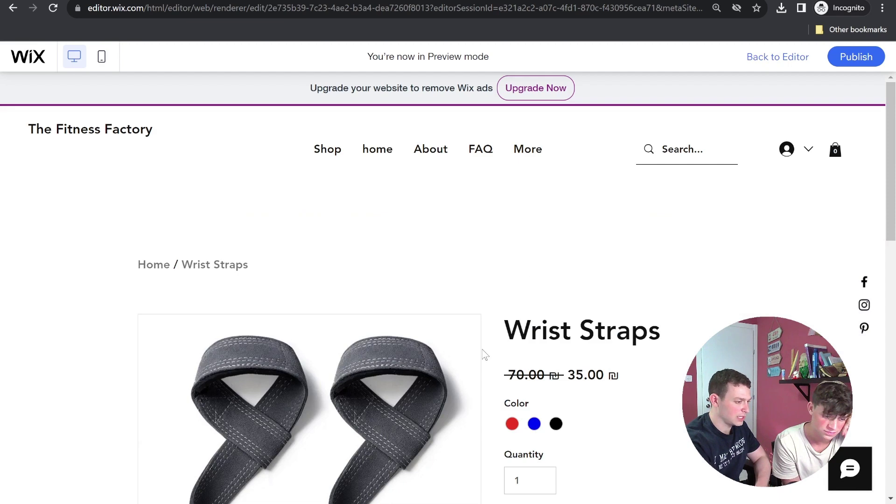
{"action": "scroll", "coordinate": [483, 354], "scroll_direction": "down", "scroll_amount": 3}
{"action": "scroll", "coordinate": [484, 353], "scroll_direction": "up", "scroll_amount": 3}
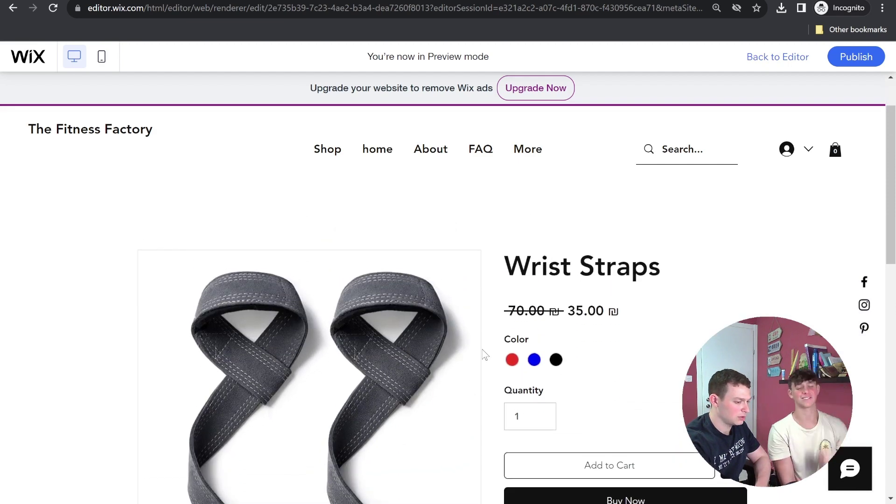
{"action": "scroll", "coordinate": [484, 354], "scroll_direction": "down", "scroll_amount": 2}
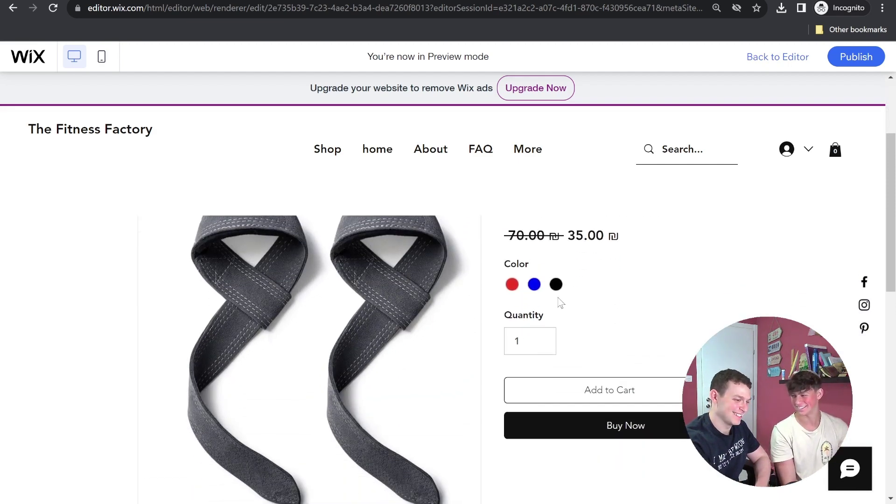
Choose black Wrist Straps in the preview, add them to the cart and view the full cart
{"action": "left_click", "coordinate": [538, 290]}
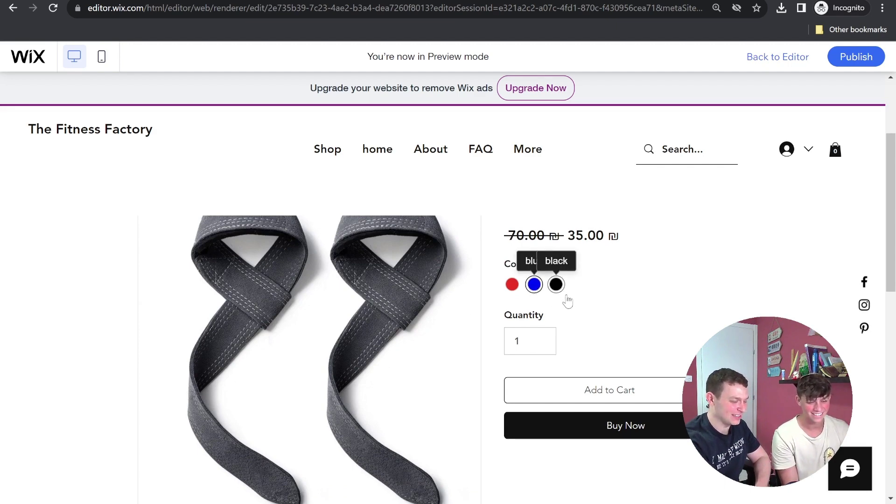
{"action": "left_click", "coordinate": [557, 285]}
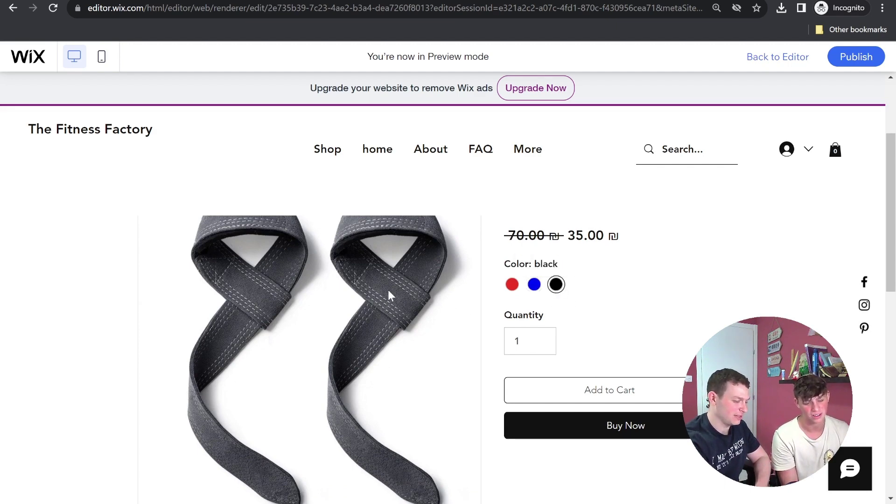
{"action": "left_click", "coordinate": [524, 341]}
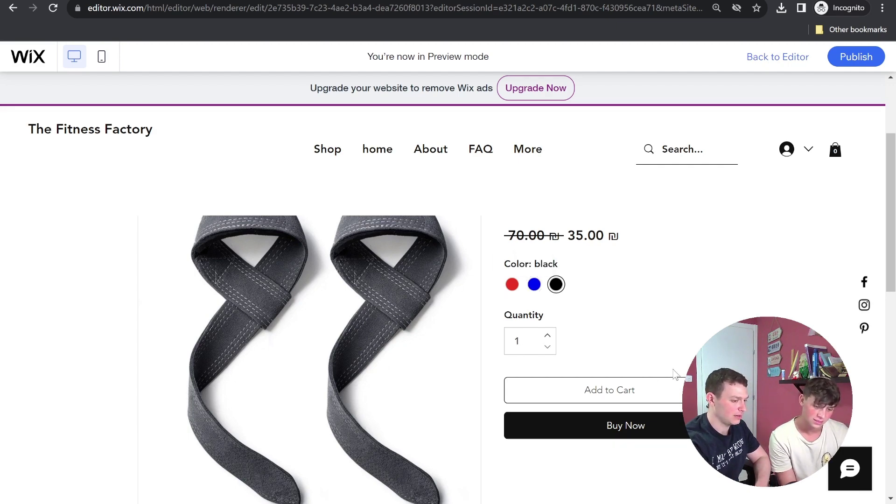
{"action": "left_click", "coordinate": [645, 397]}
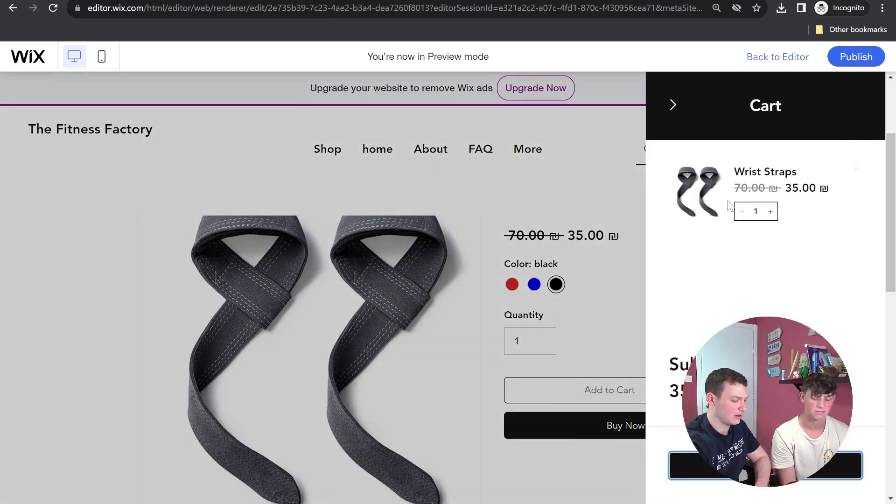
{"action": "left_click", "coordinate": [682, 466]}
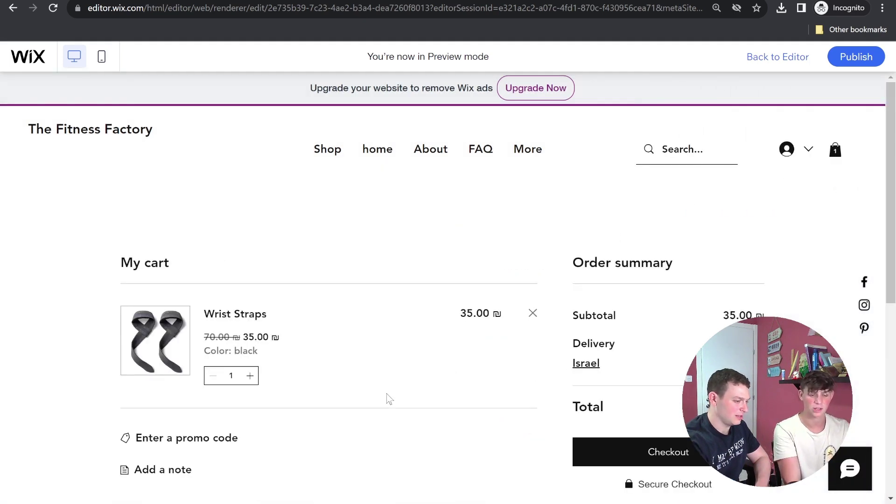
{"action": "scroll", "coordinate": [389, 399], "scroll_direction": "down", "scroll_amount": 2}
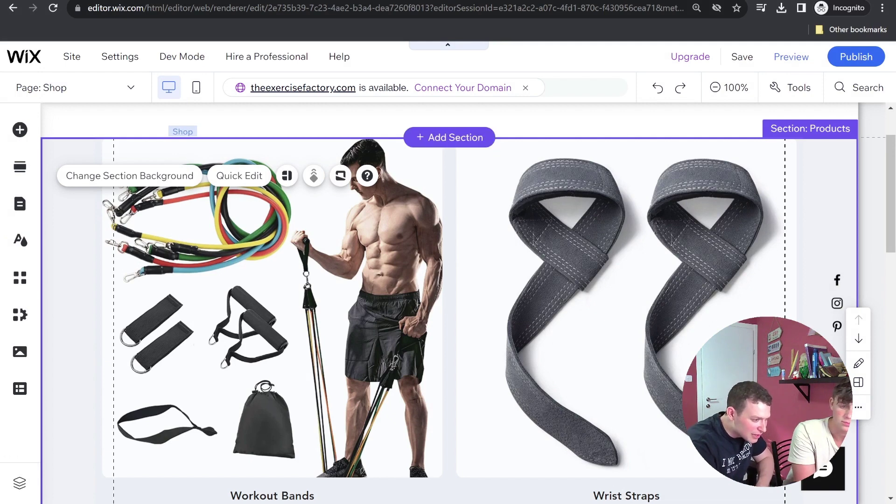
Widen the horizontal spacing between the products in the Shop page gallery's layout settings
{"action": "left_click", "coordinate": [377, 297]}
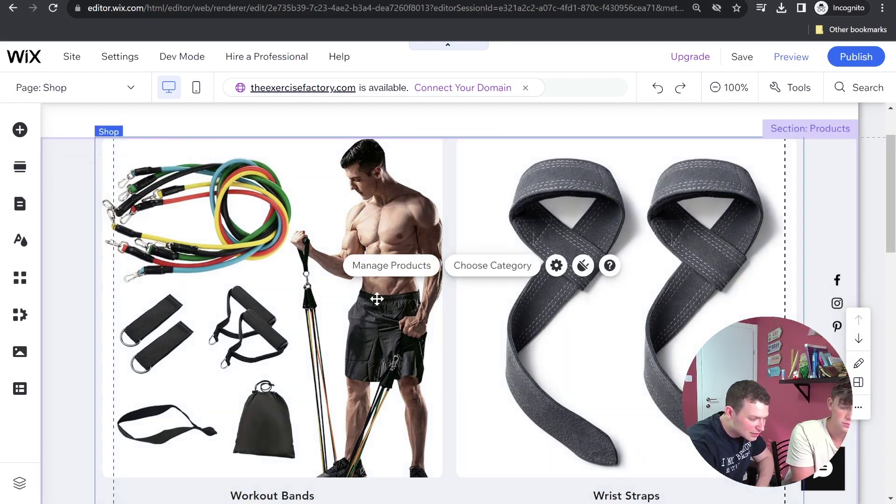
{"action": "left_click", "coordinate": [556, 265]}
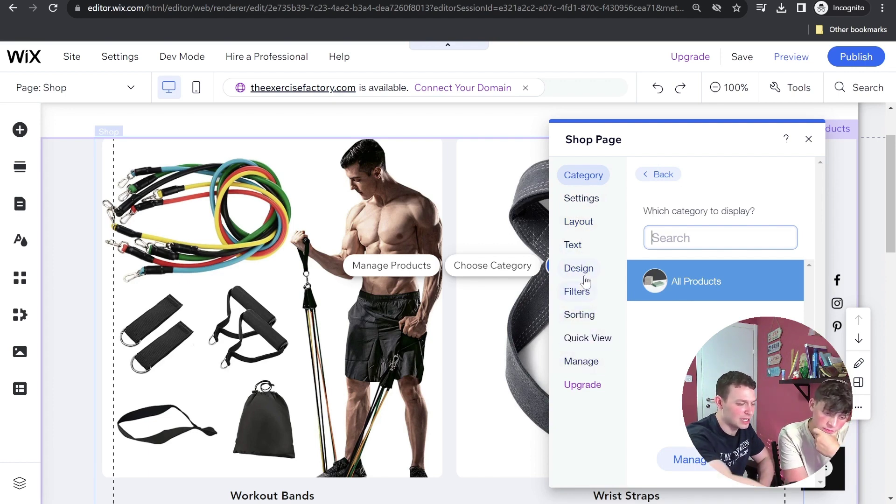
{"action": "left_click", "coordinate": [563, 225]}
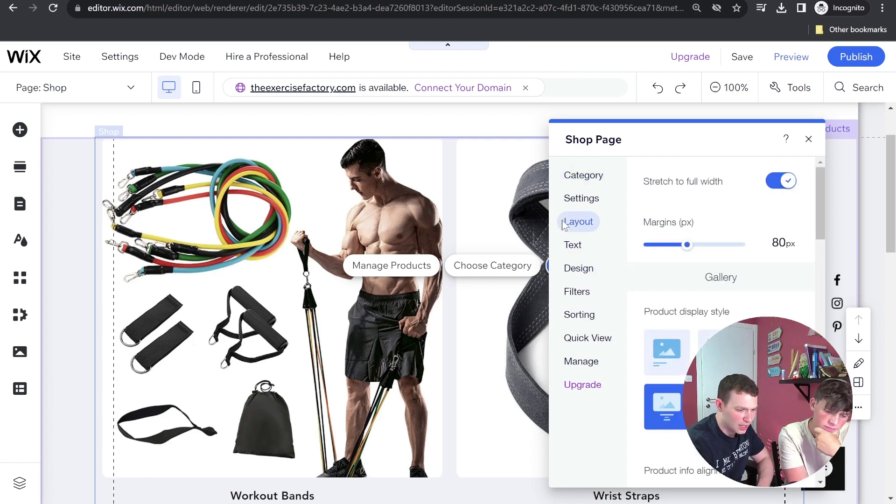
{"action": "scroll", "coordinate": [690, 256], "scroll_direction": "down", "scroll_amount": 1}
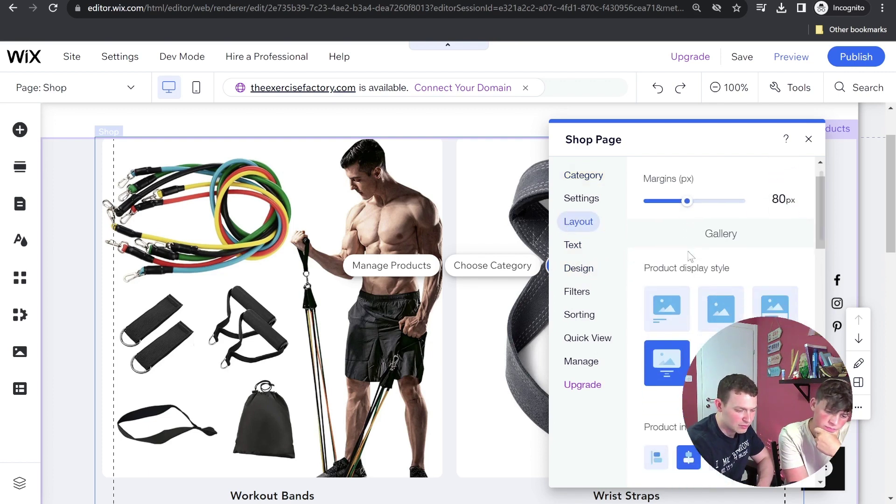
{"action": "scroll", "coordinate": [690, 256], "scroll_direction": "down", "scroll_amount": 4}
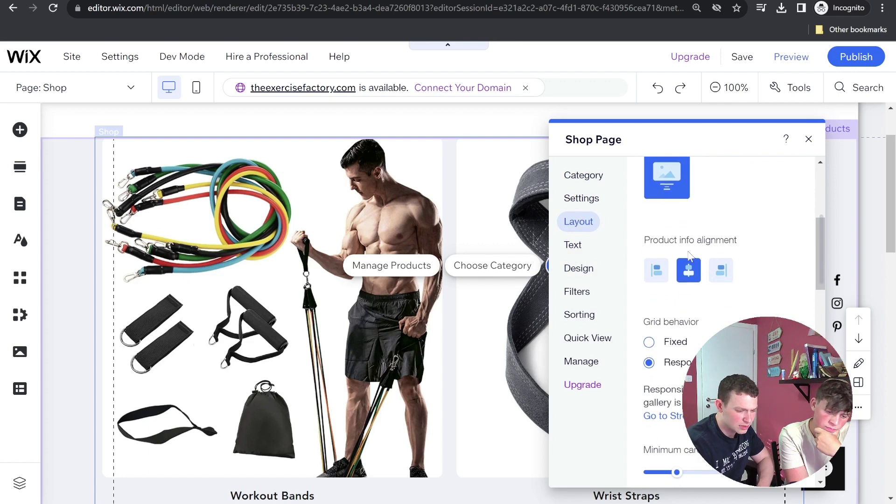
{"action": "scroll", "coordinate": [690, 256], "scroll_direction": "down", "scroll_amount": 4}
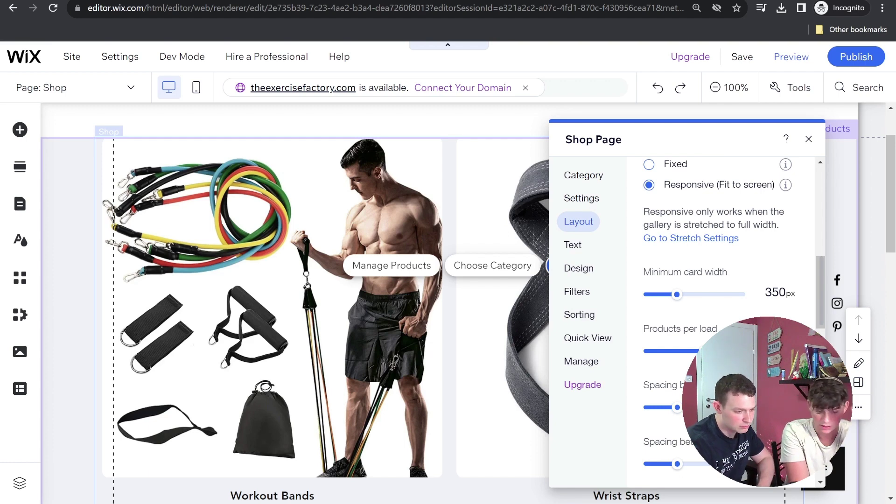
{"action": "left_click", "coordinate": [659, 408]}
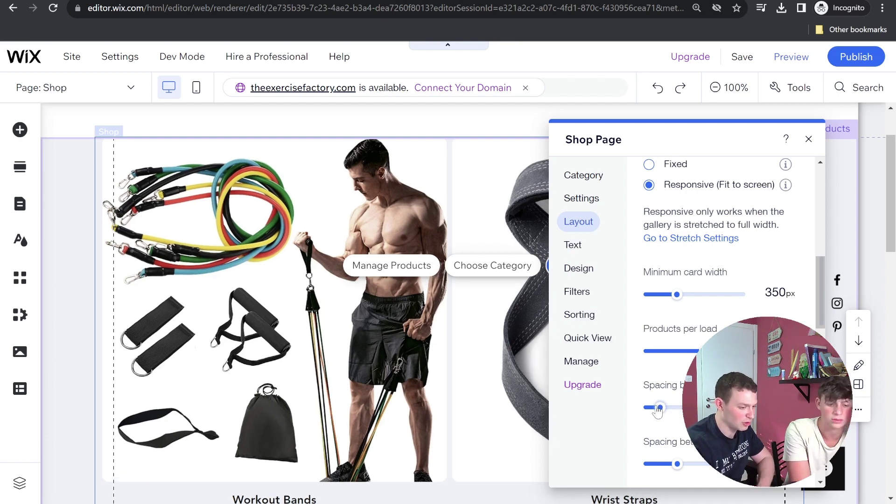
{"action": "left_click_drag", "start_coordinate": [658, 408], "coordinate": [696, 408]}
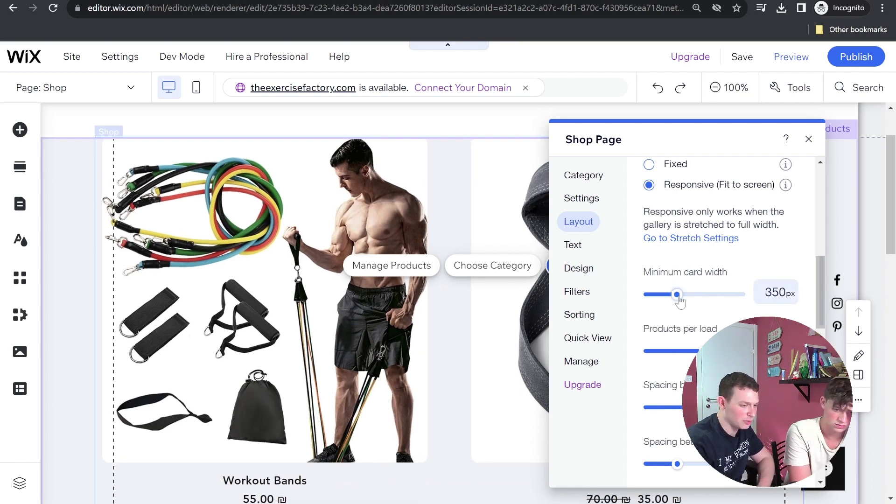
Reduce the Shop gallery's minimum card width to 186 px and switch its layout from Responsive to Fixed
{"action": "left_click_drag", "start_coordinate": [680, 299], "coordinate": [659, 302]}
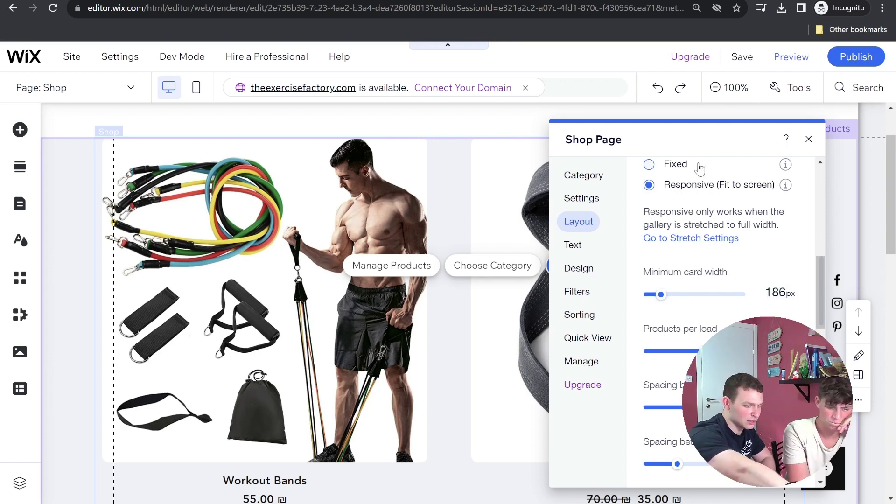
{"action": "left_click", "coordinate": [649, 166]}
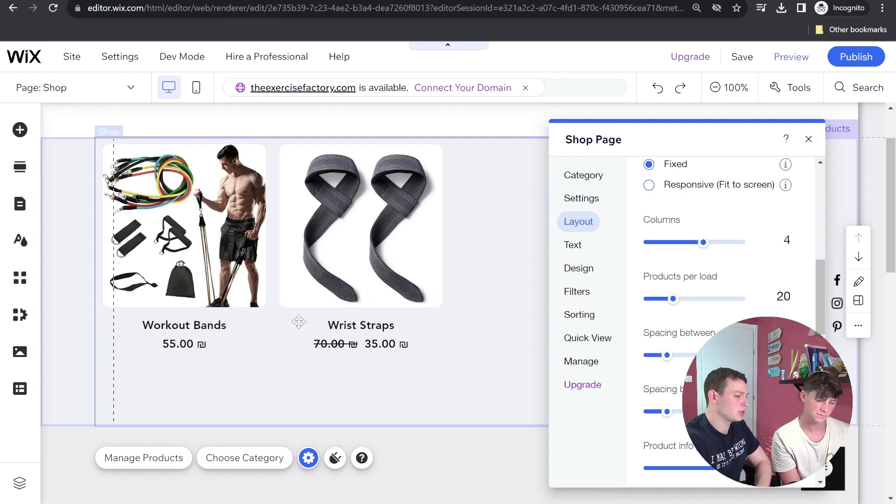
Add the CMS to the site and open its list of collections
{"action": "left_click", "coordinate": [20, 391]}
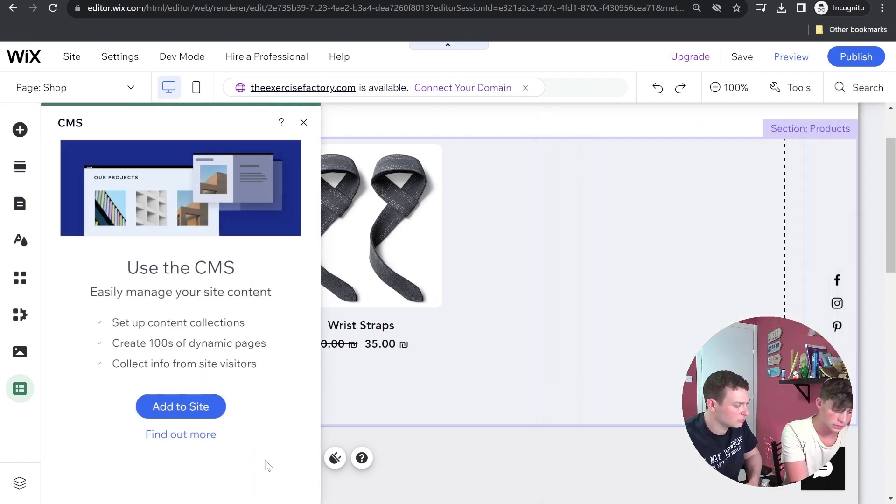
{"action": "left_click", "coordinate": [169, 417]}
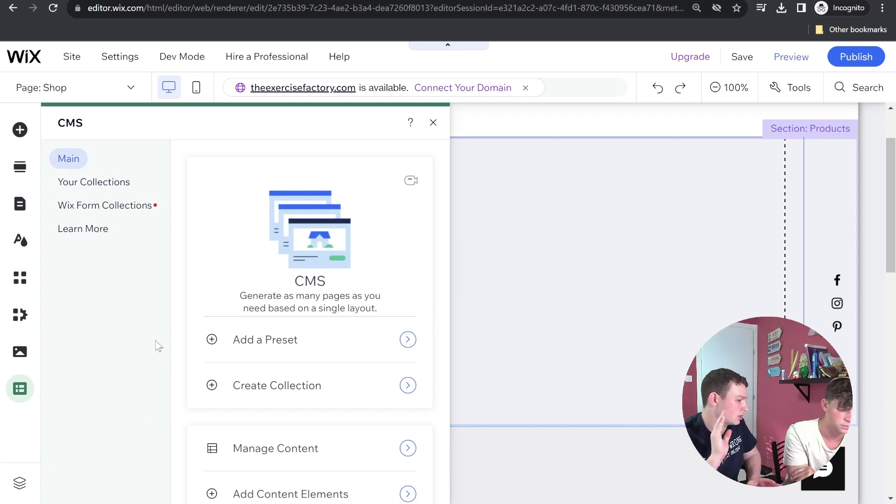
{"action": "left_click", "coordinate": [114, 188]}
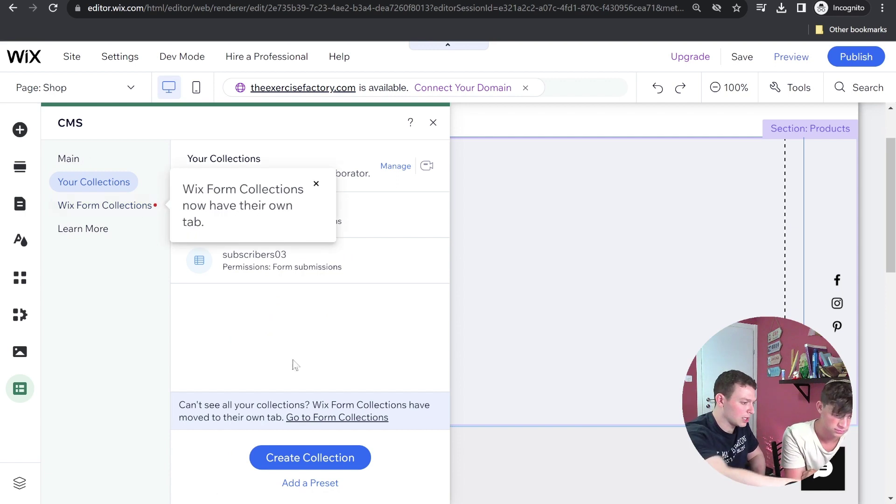
Create a multiple-item CMS collection named "videos"
{"action": "left_click", "coordinate": [359, 459]}
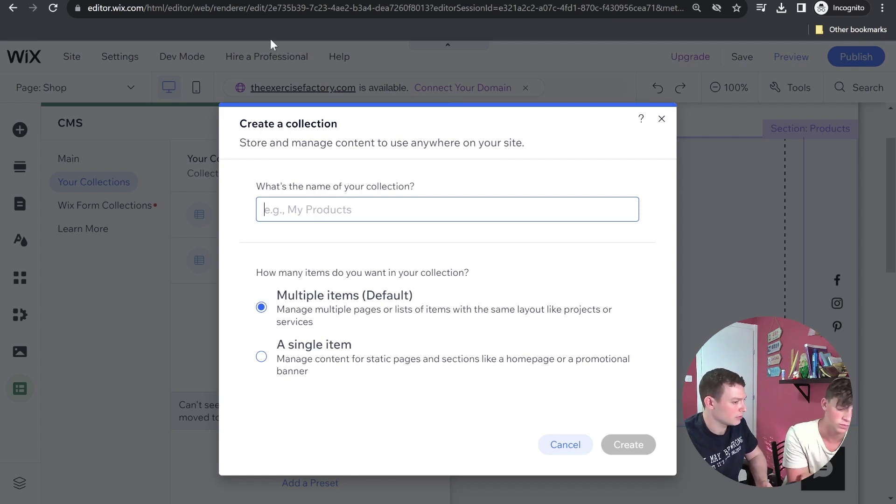
{"action": "type", "text": "vi"}
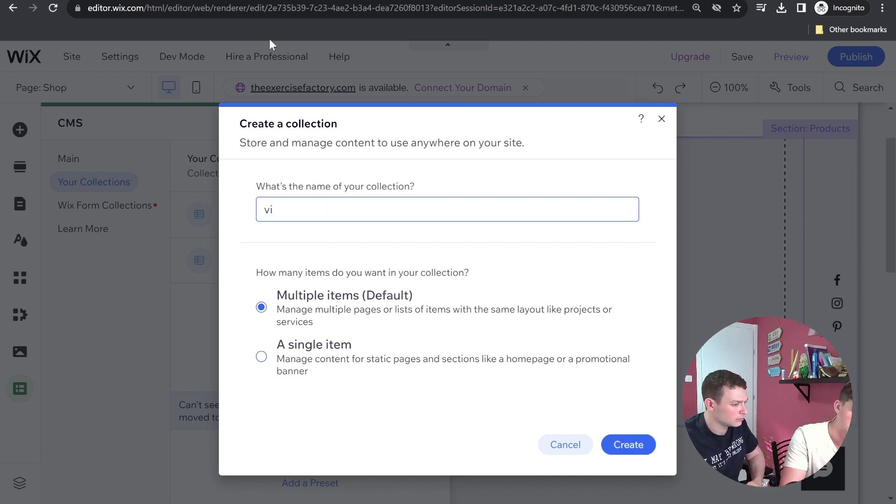
{"action": "type", "text": "do"}
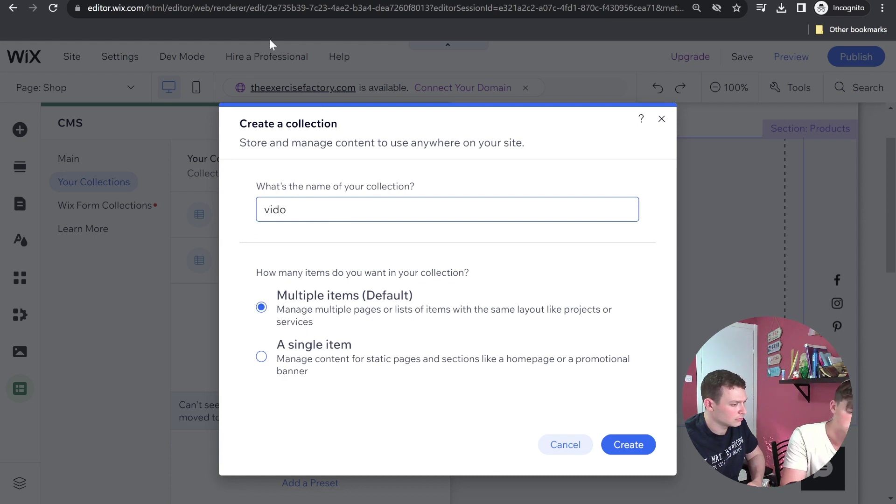
{"action": "type", "text": "s"}
{"action": "key", "text": "BackSpace"}
{"action": "key", "text": "BackSpace"}
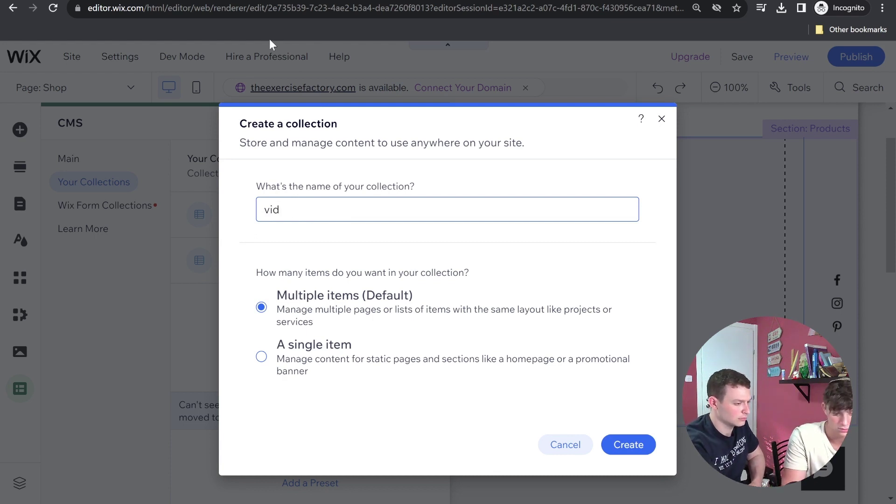
{"action": "type", "text": "eos"}
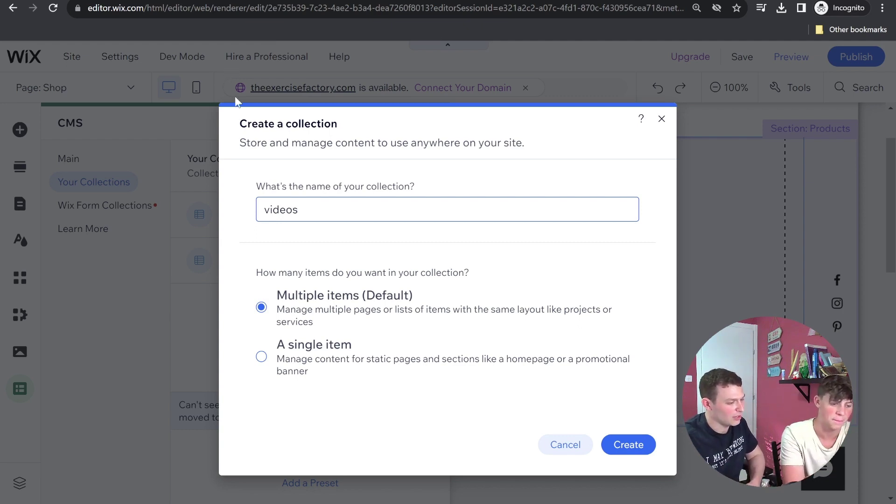
{"action": "left_click", "coordinate": [624, 448]}
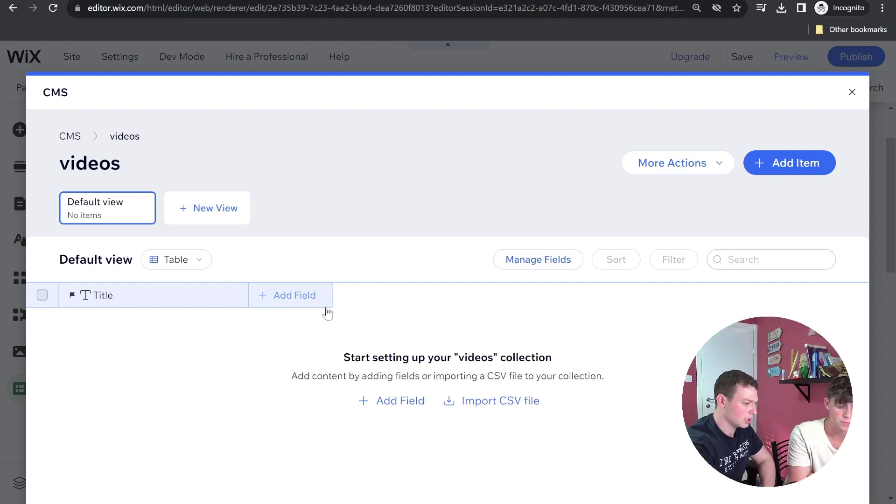
Add a Video-type field named "Video" to the videos collection, leaving the help text empty
{"action": "left_click", "coordinate": [303, 302]}
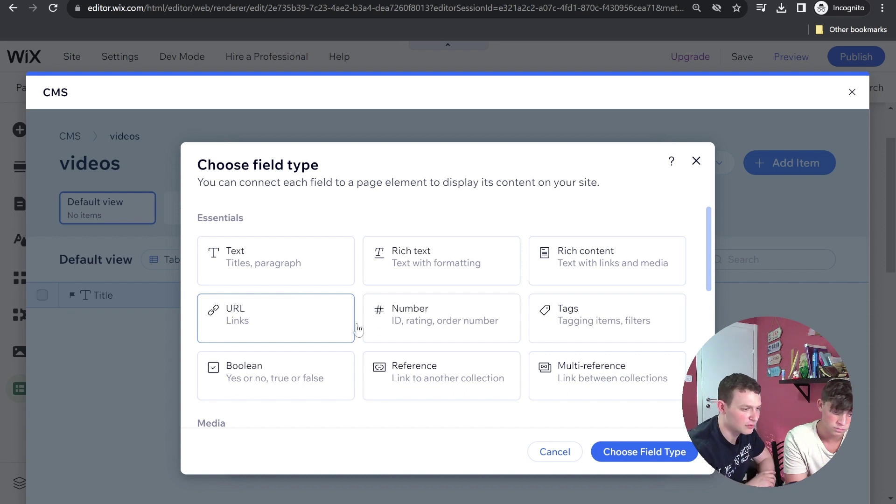
{"action": "scroll", "coordinate": [475, 336], "scroll_direction": "down", "scroll_amount": 1}
{"action": "scroll", "coordinate": [476, 336], "scroll_direction": "down", "scroll_amount": 1}
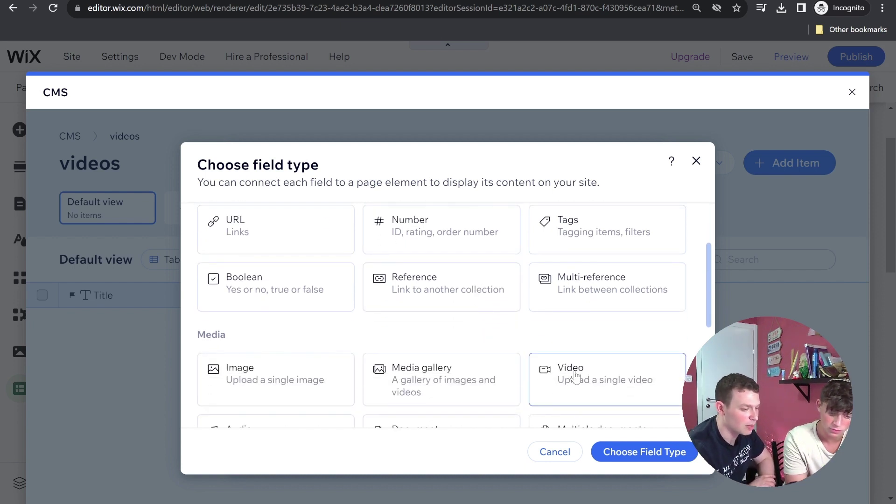
{"action": "left_click", "coordinate": [577, 376]}
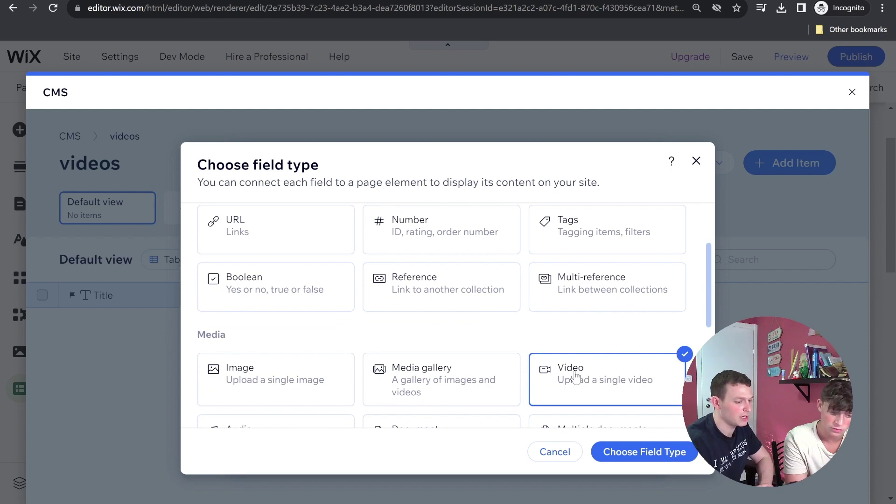
{"action": "left_click", "coordinate": [662, 446]}
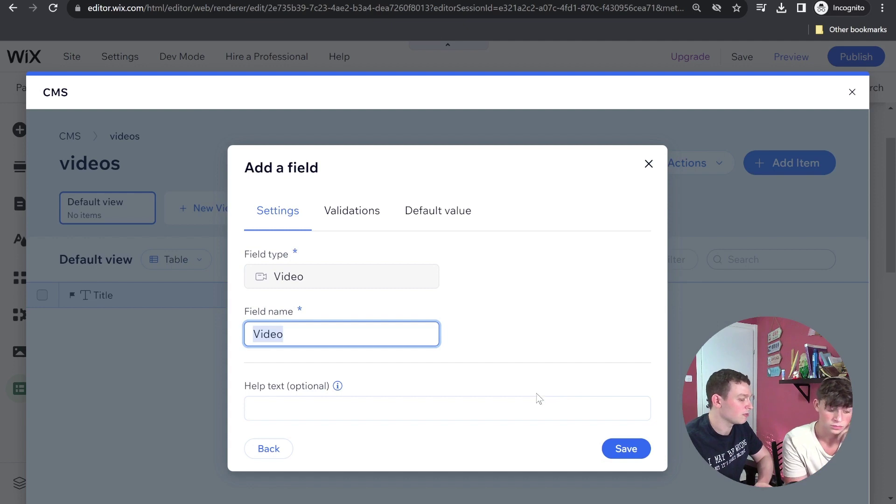
{"action": "left_click", "coordinate": [521, 409]}
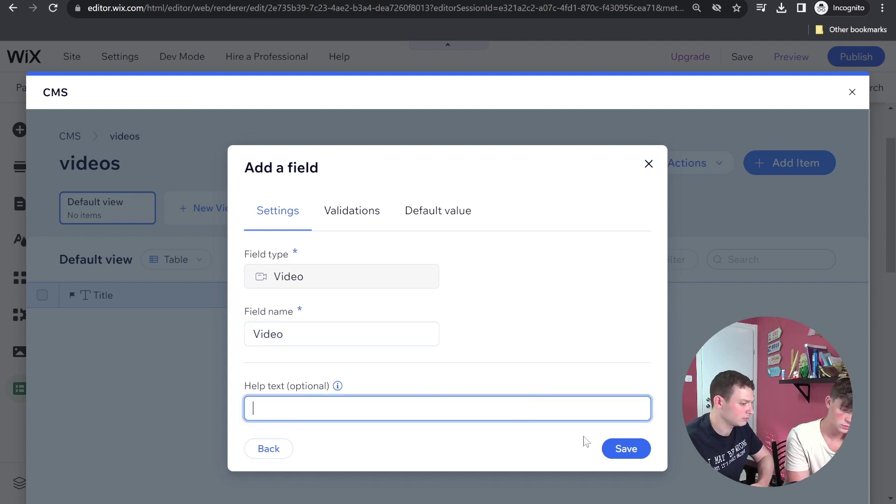
{"action": "left_click", "coordinate": [624, 448]}
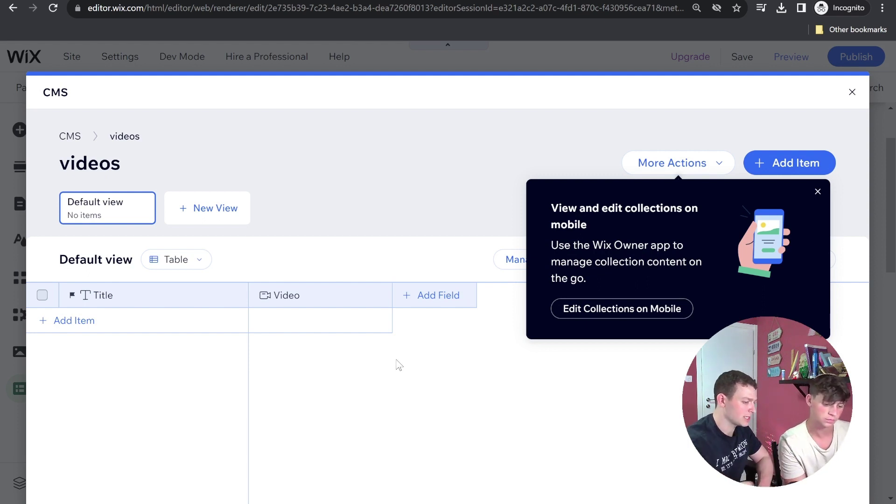
Add an item to the videos collection and browse the Media from Wix library for its Video field
{"action": "left_click", "coordinate": [356, 320]}
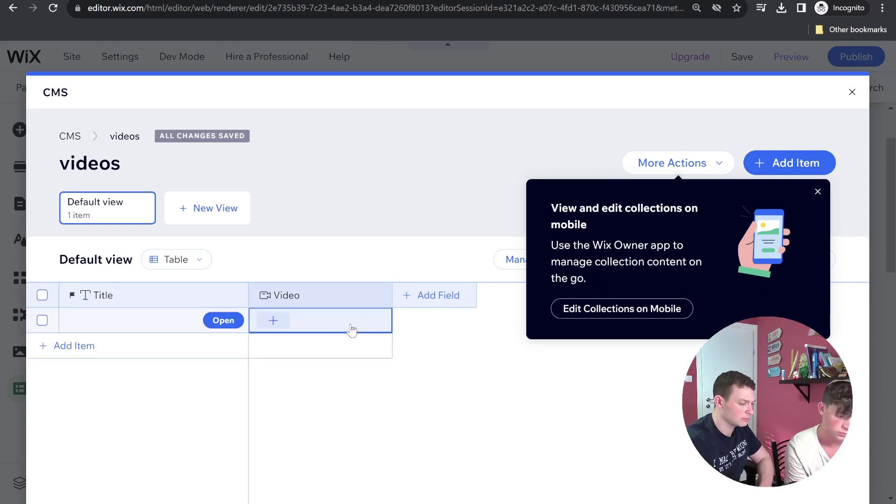
{"action": "left_click", "coordinate": [274, 321]}
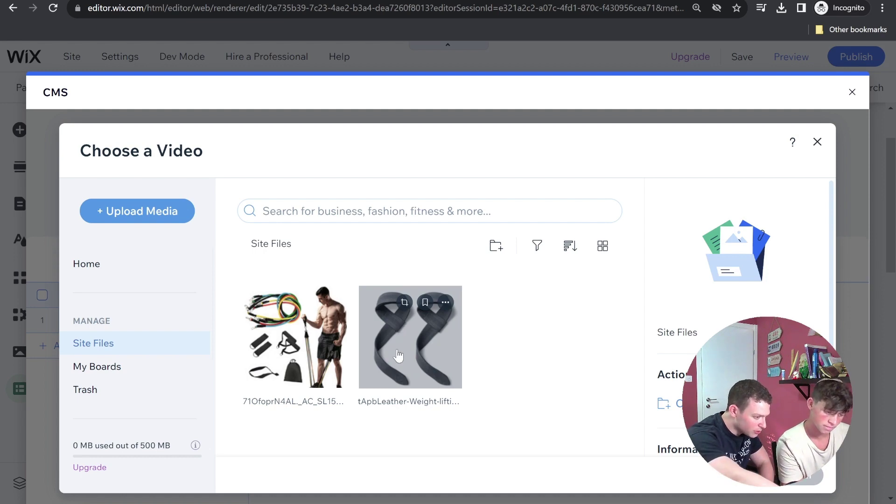
{"action": "scroll", "coordinate": [117, 346], "scroll_direction": "down", "scroll_amount": 1}
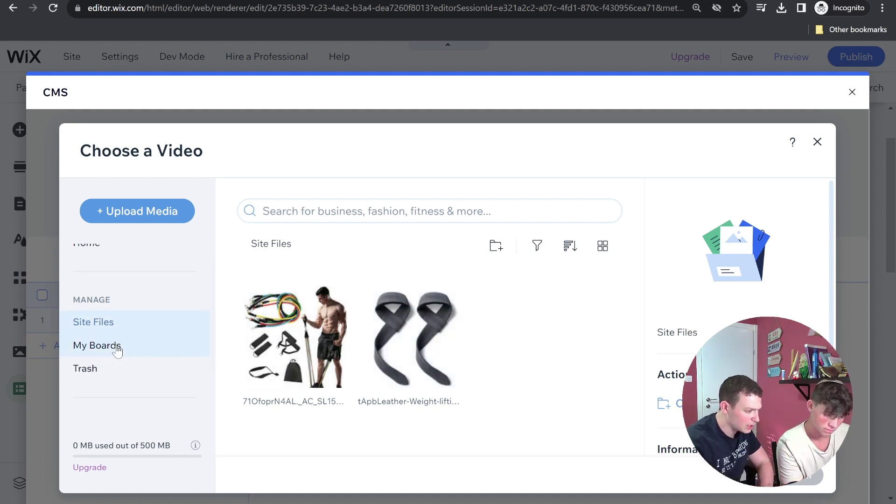
{"action": "scroll", "coordinate": [118, 347], "scroll_direction": "up", "scroll_amount": 1}
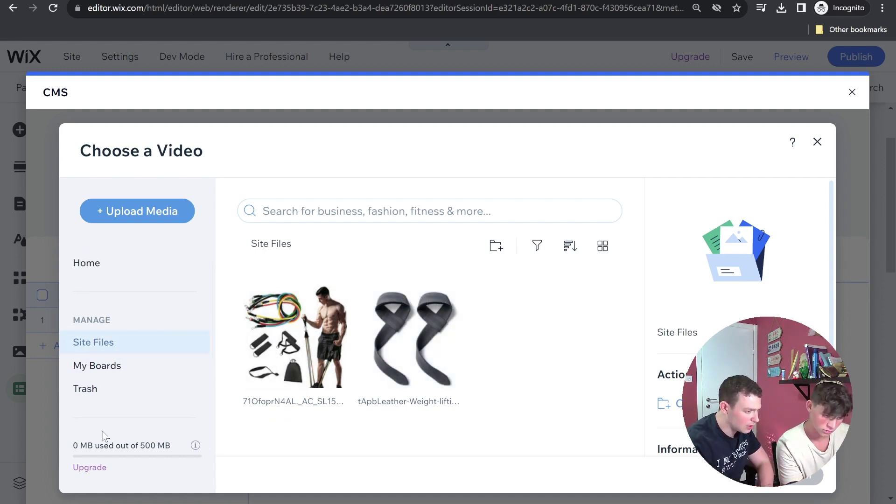
{"action": "scroll", "coordinate": [105, 393], "scroll_direction": "down", "scroll_amount": 3}
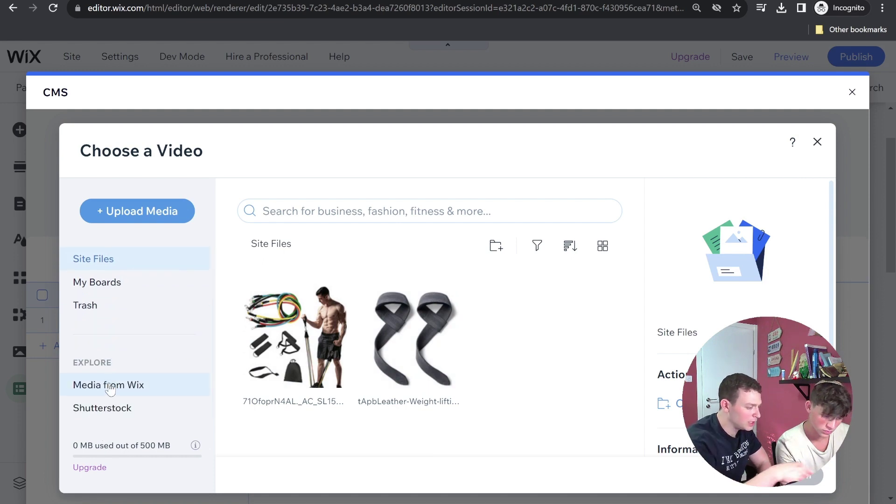
{"action": "left_click", "coordinate": [107, 386]}
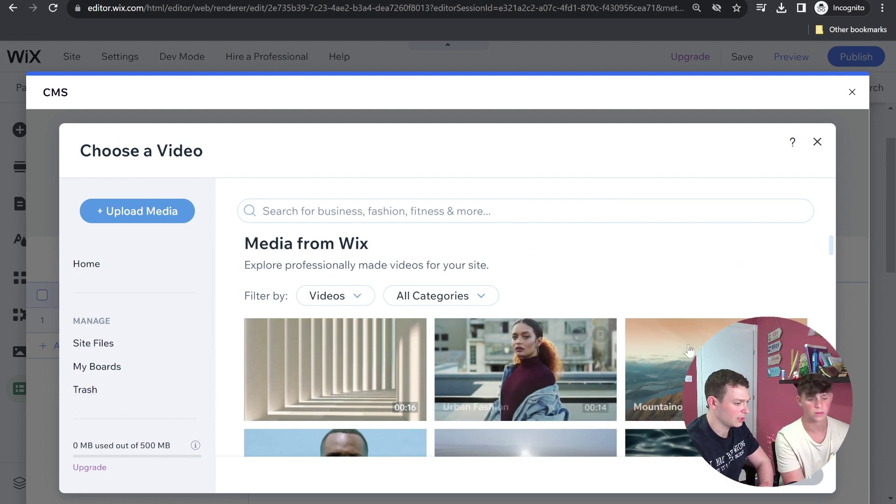
{"action": "left_click", "coordinate": [654, 364]}
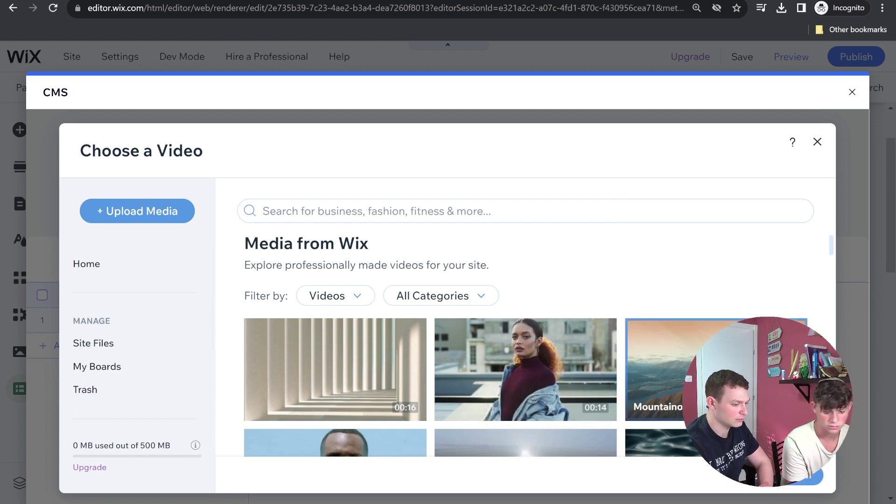
Search the Wix media library for "fitness" and set the gym pull-up clip as the item's video
{"action": "left_click", "coordinate": [384, 208]}
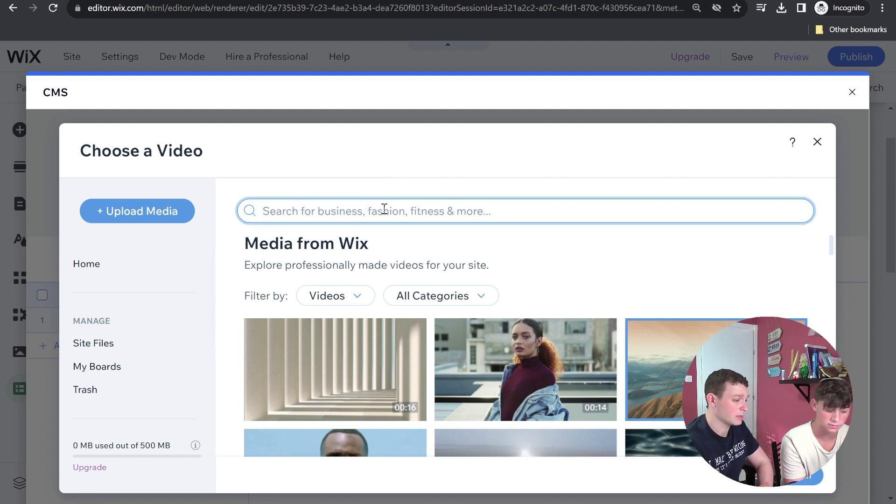
{"action": "type", "text": "fi"}
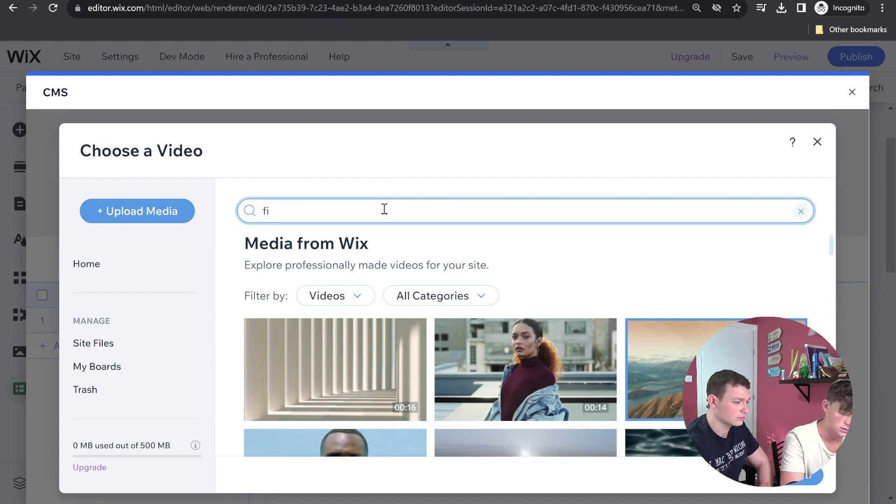
{"action": "type", "text": "tne"}
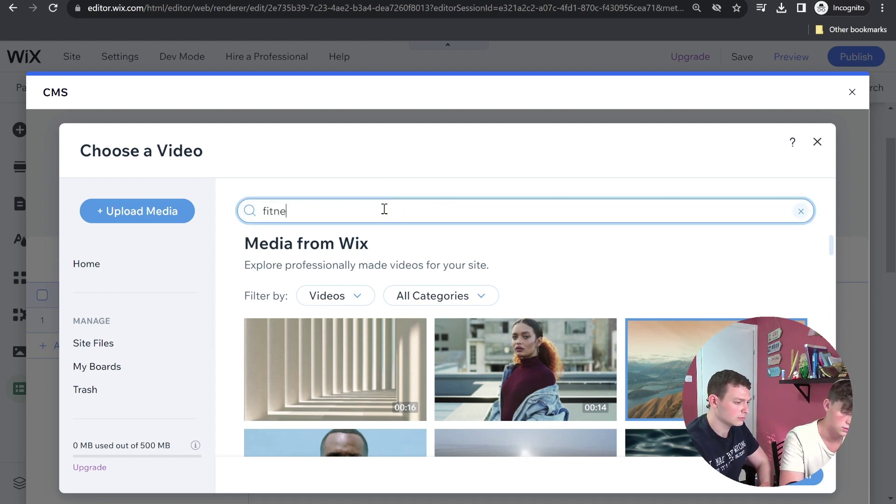
{"action": "type", "text": "ss"}
{"action": "key", "text": "Return"}
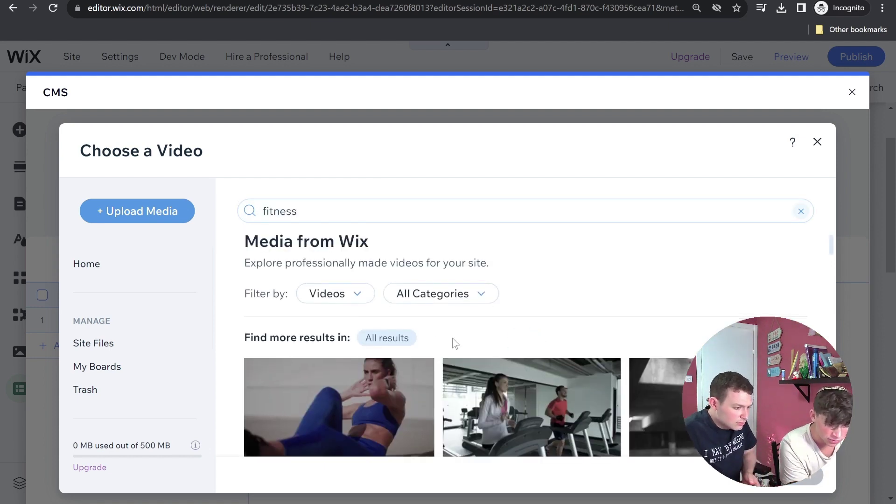
{"action": "scroll", "coordinate": [453, 342], "scroll_direction": "down", "scroll_amount": 3}
{"action": "scroll", "coordinate": [421, 341], "scroll_direction": "down", "scroll_amount": 2}
{"action": "scroll", "coordinate": [327, 332], "scroll_direction": "up", "scroll_amount": 1}
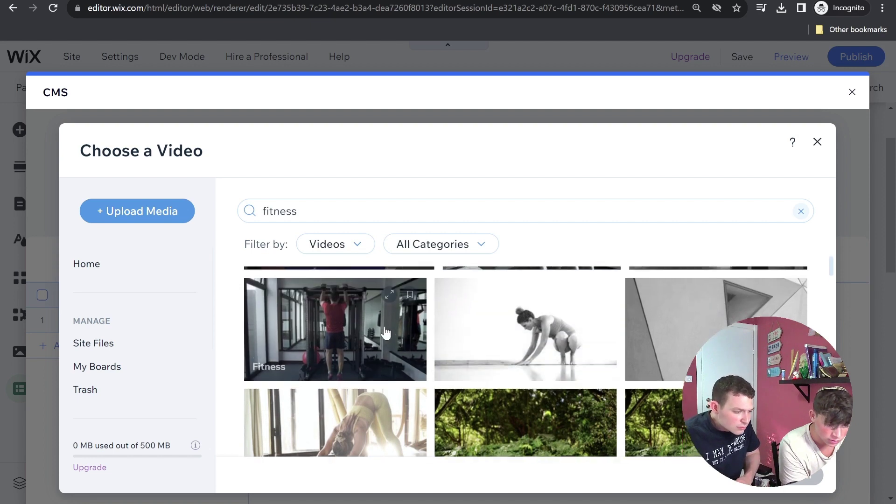
{"action": "left_click", "coordinate": [306, 326]}
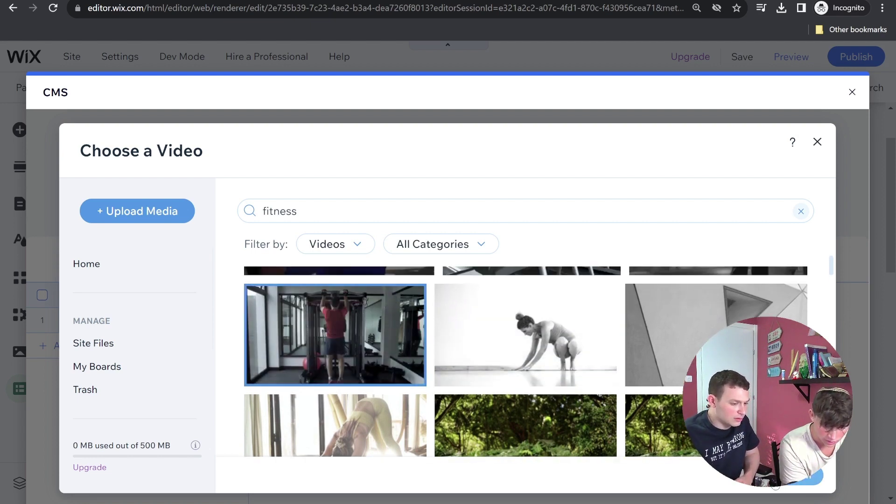
{"action": "left_click", "coordinate": [775, 486]}
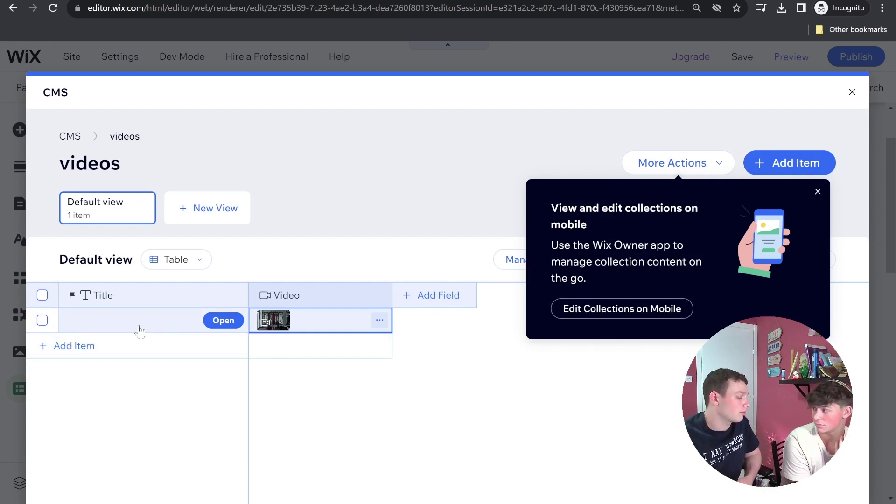
Title the first item in the videos collection "pull ups"
{"action": "left_click", "coordinate": [90, 324]}
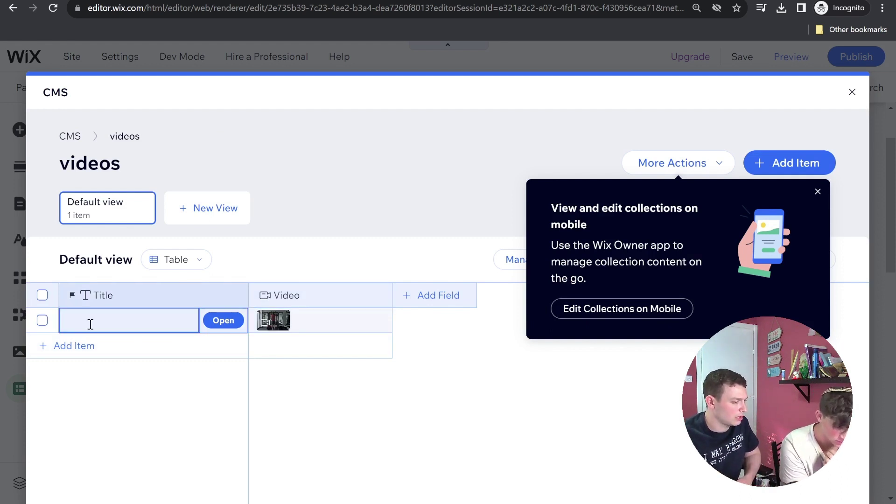
{"action": "type", "text": "pu"}
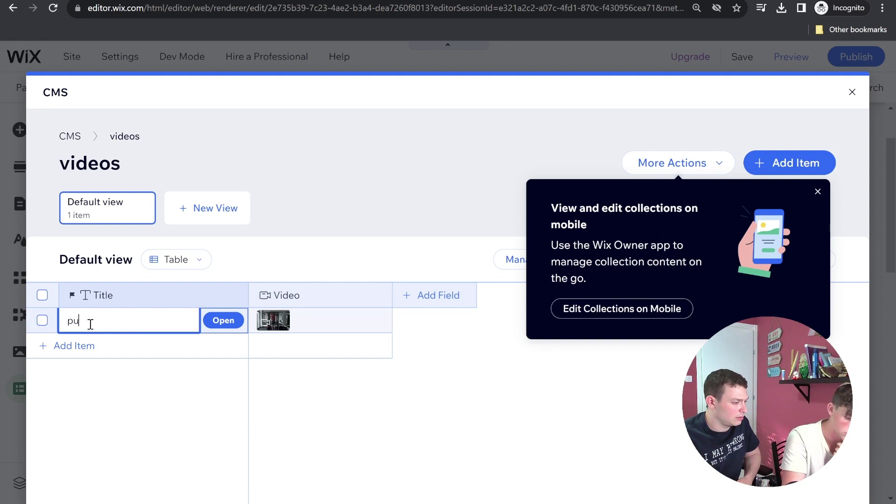
{"action": "type", "text": "ll ups"}
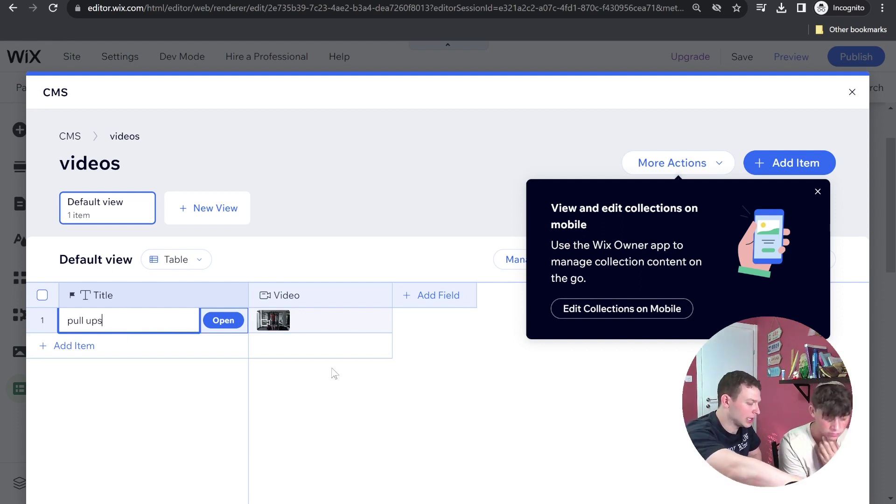
{"action": "left_click", "coordinate": [528, 374]}
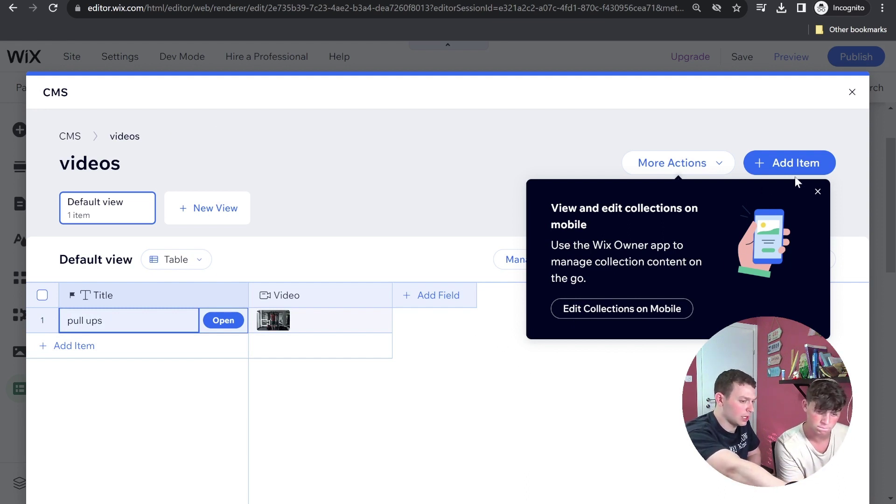
Add a second item to the videos collection and browse the Media from Wix library for its Video field
{"action": "left_click", "coordinate": [817, 193]}
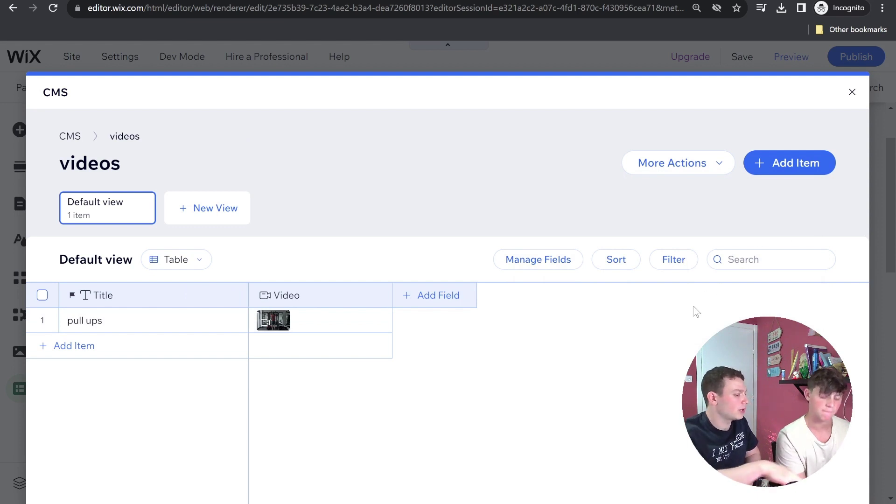
{"action": "left_click", "coordinate": [157, 357]}
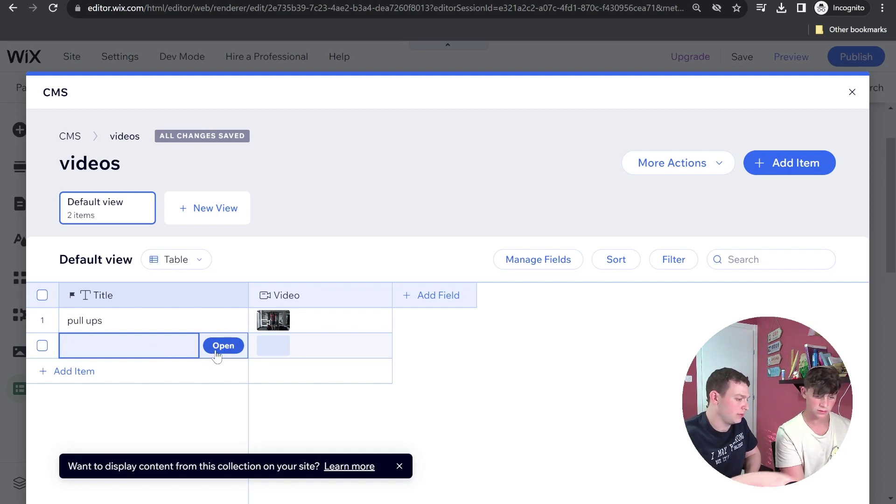
{"action": "left_click", "coordinate": [157, 345]}
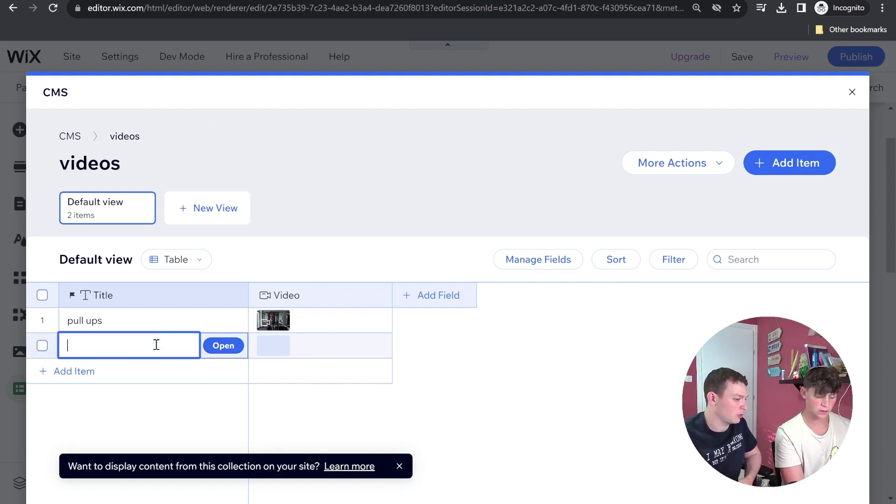
{"action": "left_click", "coordinate": [261, 345]}
{"action": "left_click", "coordinate": [262, 345]}
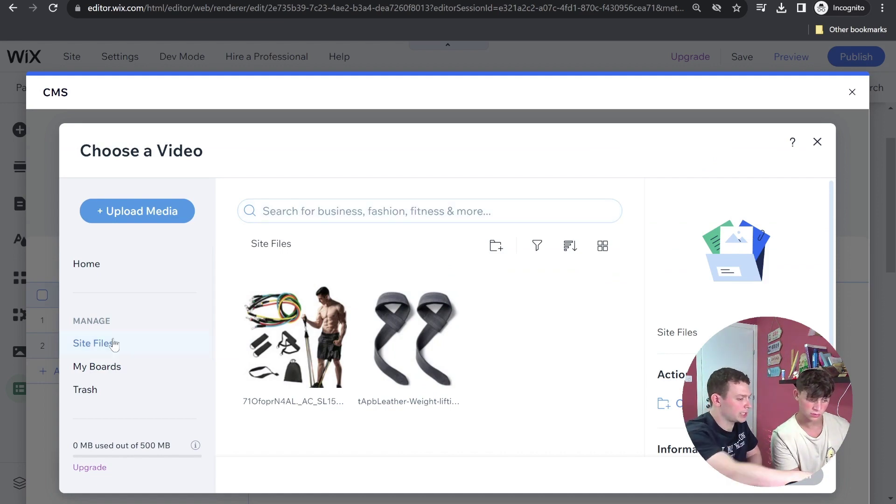
{"action": "scroll", "coordinate": [125, 344], "scroll_direction": "down", "scroll_amount": 2}
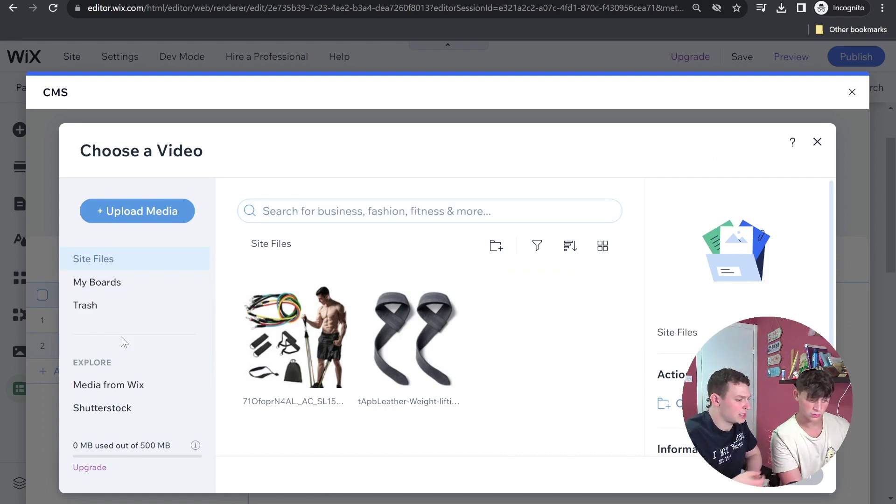
{"action": "left_click", "coordinate": [131, 387]}
Search the Wix media library for "fitness" and set the "Fitness" treadmill clip as the second item's video
{"action": "left_click", "coordinate": [285, 206]}
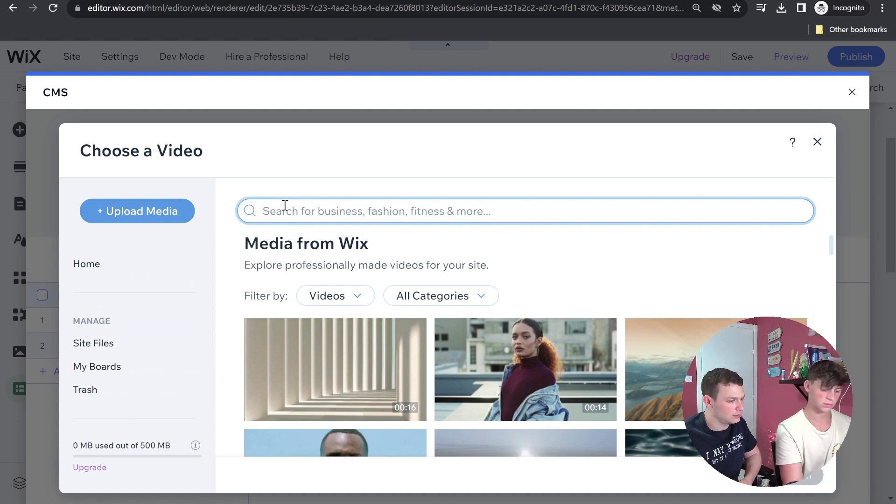
{"action": "type", "text": "fitness"}
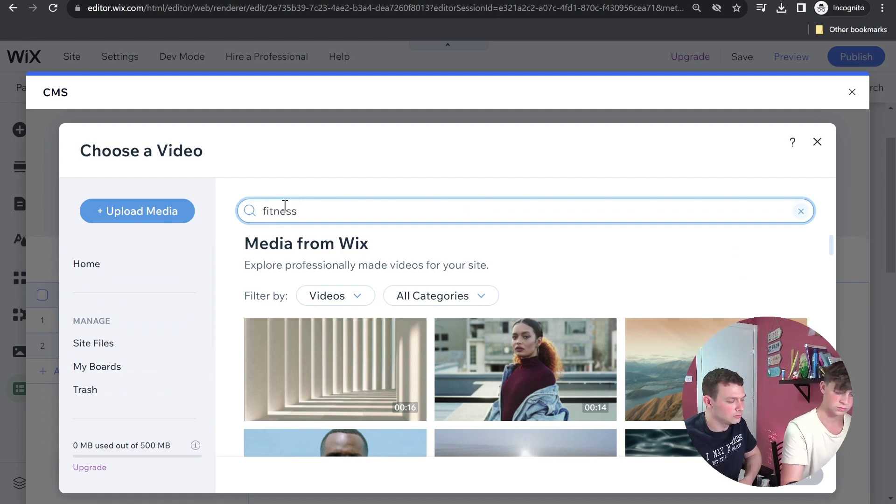
{"action": "key", "text": "Return"}
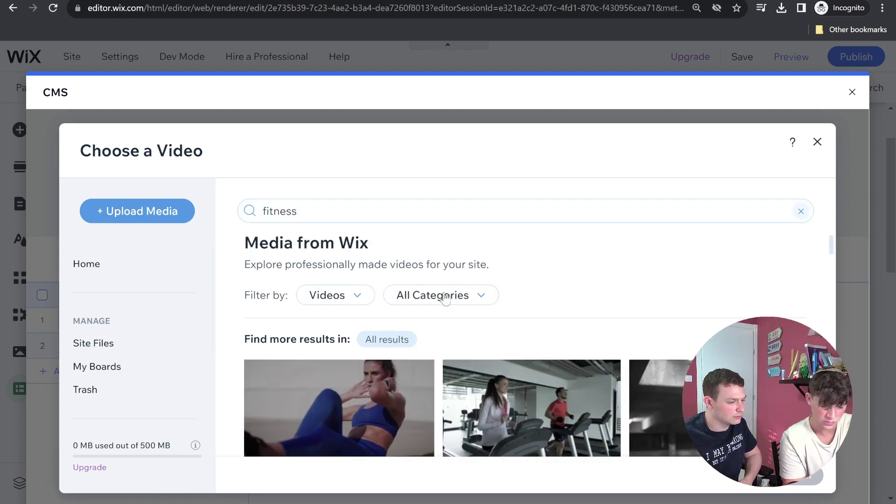
{"action": "scroll", "coordinate": [542, 369], "scroll_direction": "down", "scroll_amount": 2}
{"action": "scroll", "coordinate": [541, 369], "scroll_direction": "down", "scroll_amount": 1}
{"action": "scroll", "coordinate": [542, 369], "scroll_direction": "down", "scroll_amount": 10}
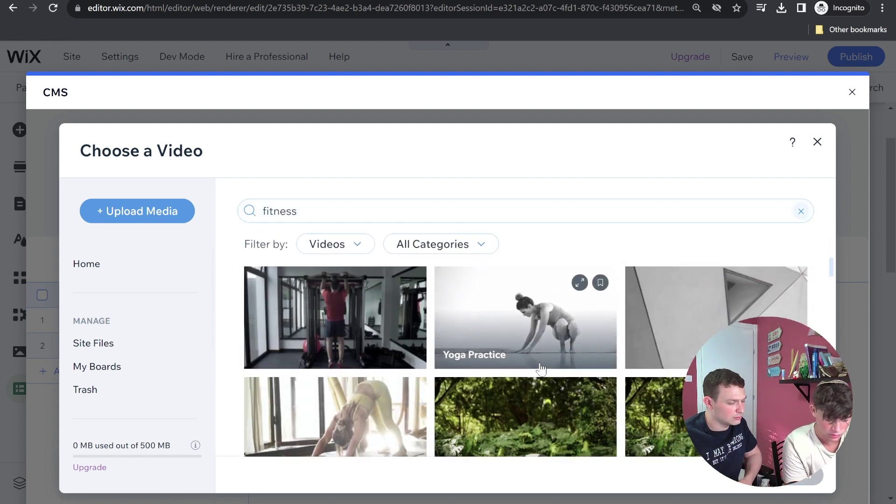
{"action": "scroll", "coordinate": [541, 370], "scroll_direction": "down", "scroll_amount": 10}
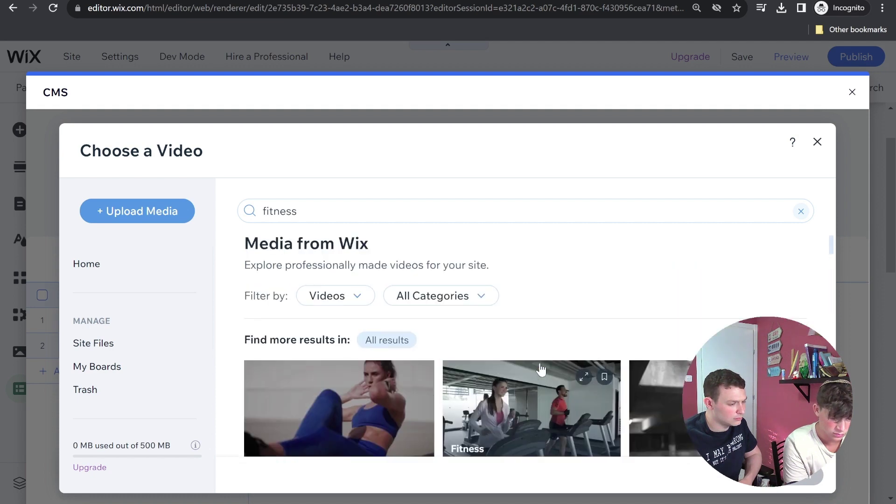
{"action": "scroll", "coordinate": [537, 397], "scroll_direction": "down", "scroll_amount": 1}
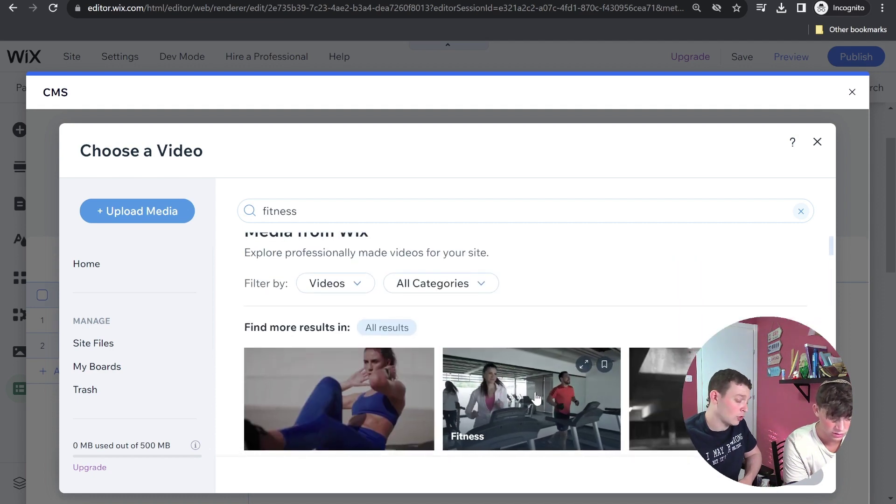
{"action": "left_click", "coordinate": [537, 399]}
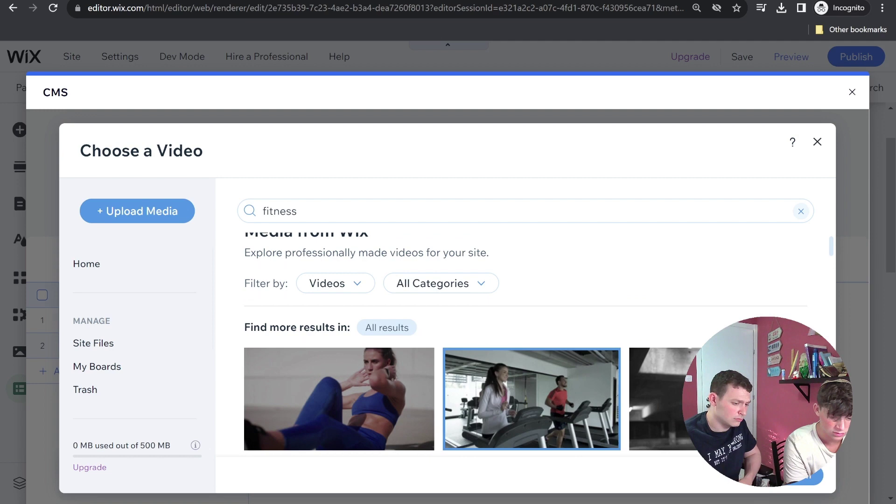
{"action": "left_click", "coordinate": [764, 488]}
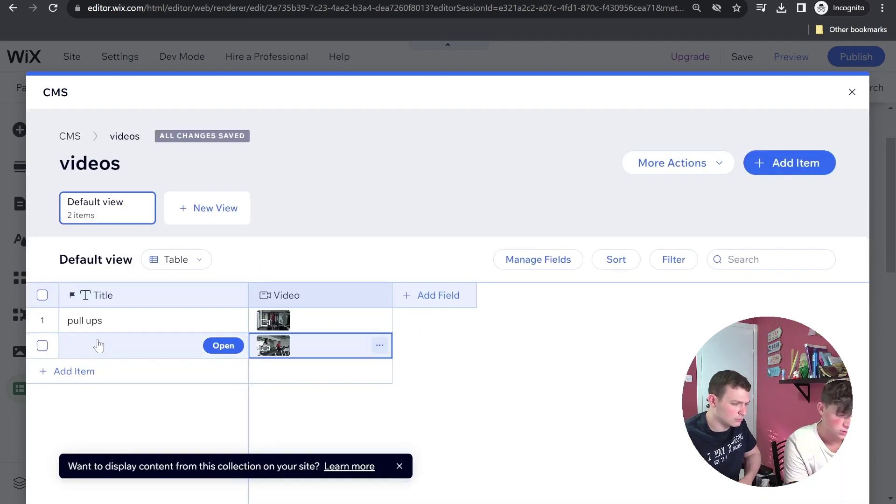
Title the second item in the videos collection "running"
{"action": "left_click", "coordinate": [99, 340]}
{"action": "type", "text": "r"}
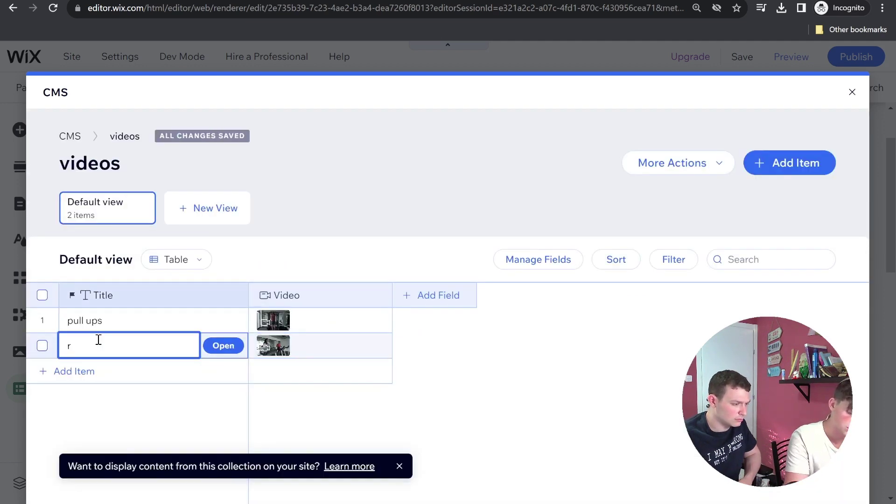
{"action": "type", "text": "uni"}
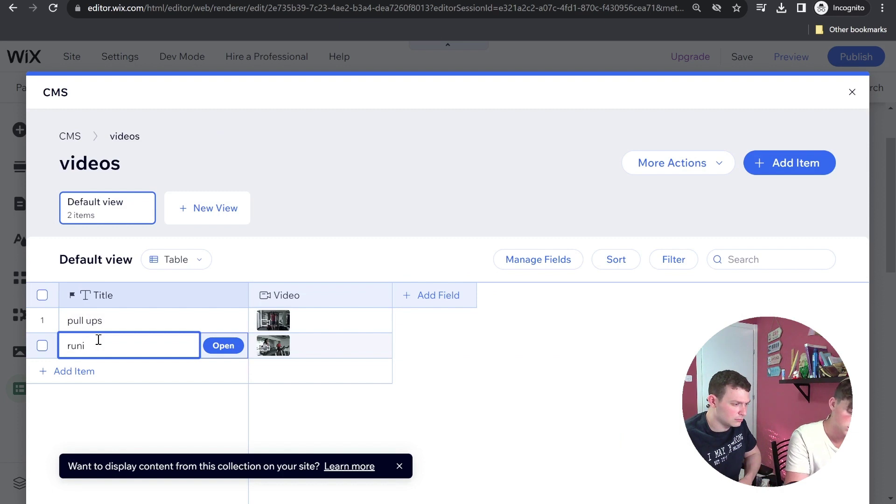
{"action": "type", "text": "ng"}
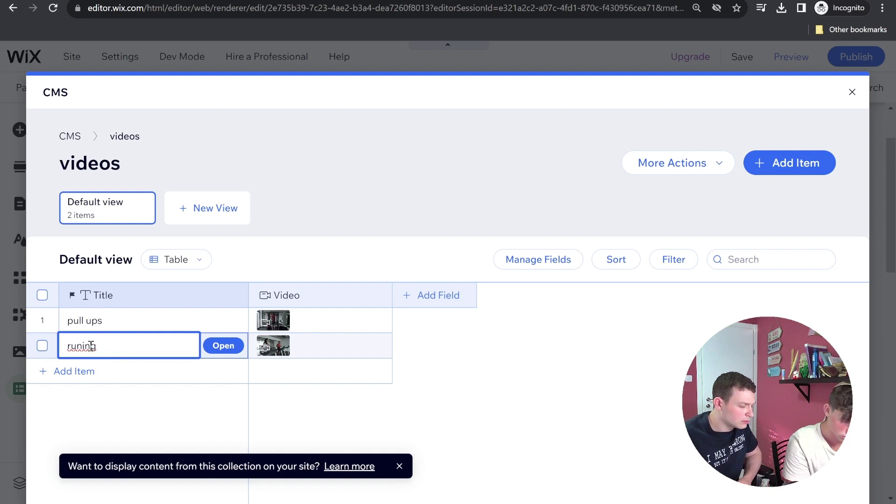
{"action": "left_click", "coordinate": [86, 348]}
{"action": "left_click", "coordinate": [76, 345]}
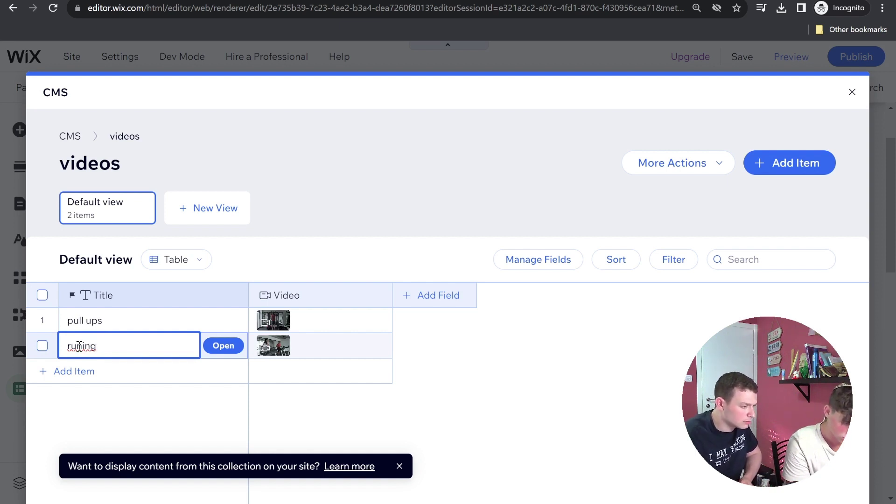
{"action": "type", "text": "n"}
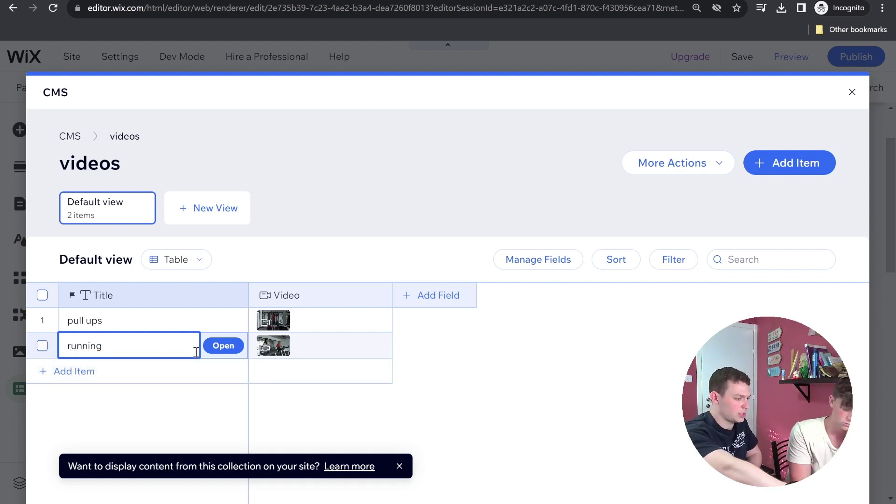
{"action": "left_click", "coordinate": [615, 368]}
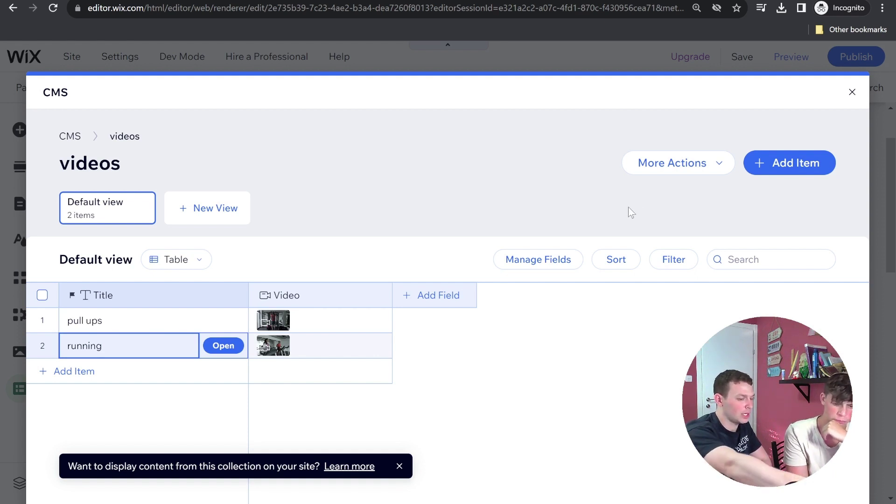
Close the videos collection and add a List page type dynamic page for it to the site
{"action": "left_click", "coordinate": [852, 92]}
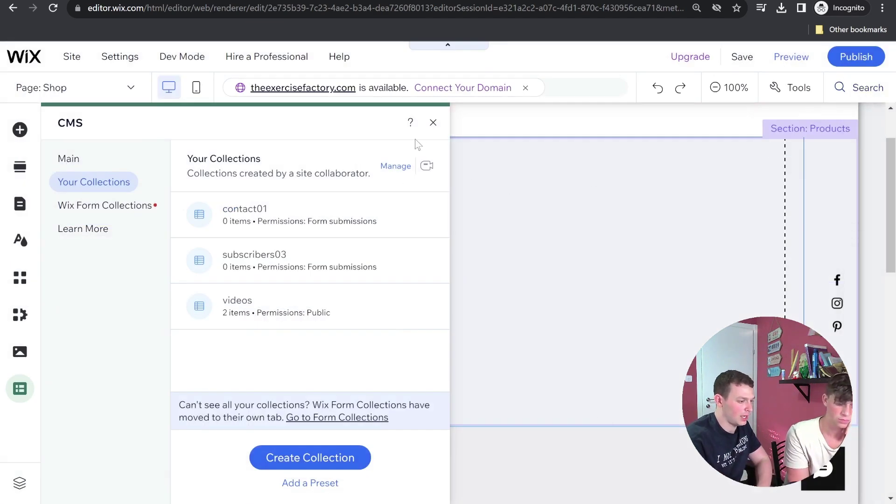
{"action": "mouse_move", "coordinate": [363, 322]}
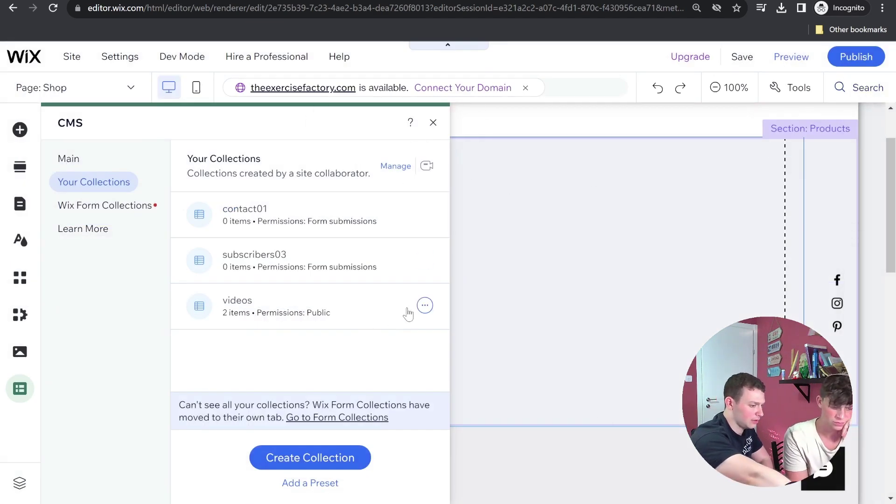
{"action": "left_click", "coordinate": [425, 308]}
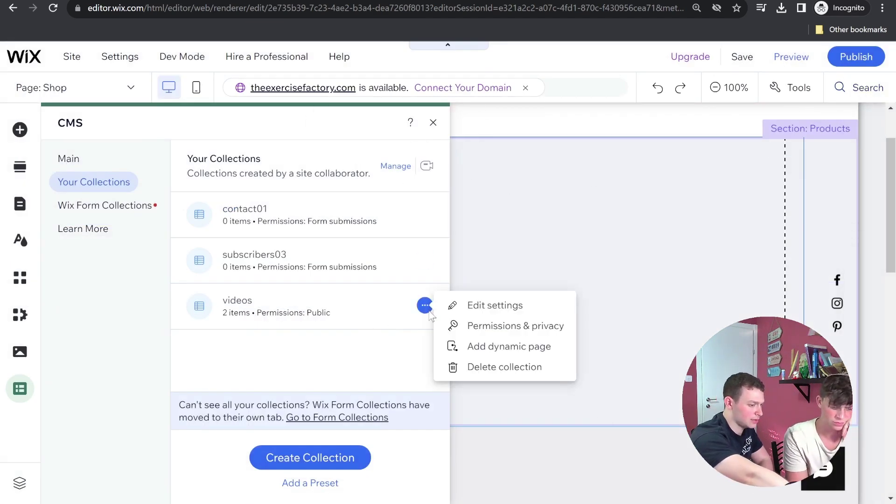
{"action": "left_click", "coordinate": [484, 354]}
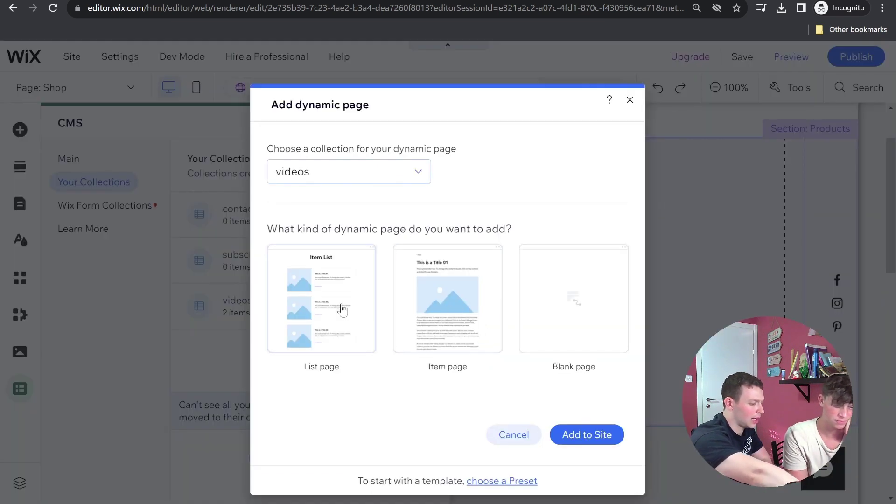
{"action": "left_click", "coordinate": [293, 301]}
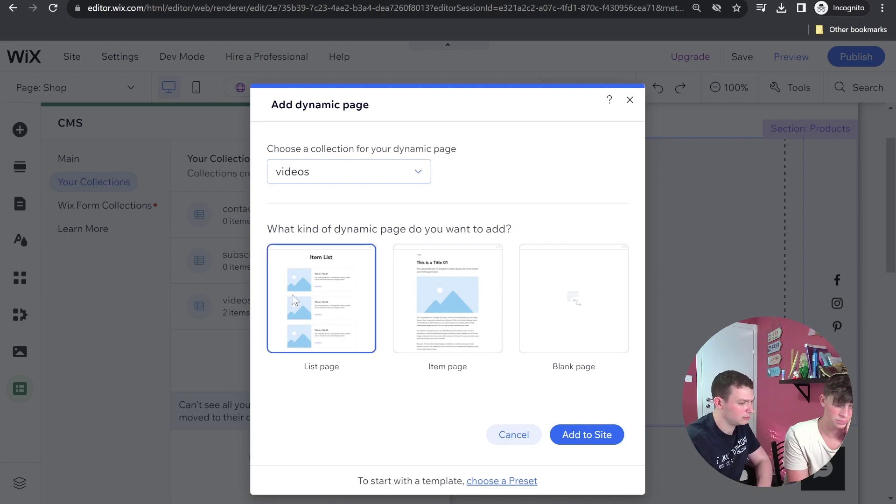
{"action": "left_click", "coordinate": [605, 441]}
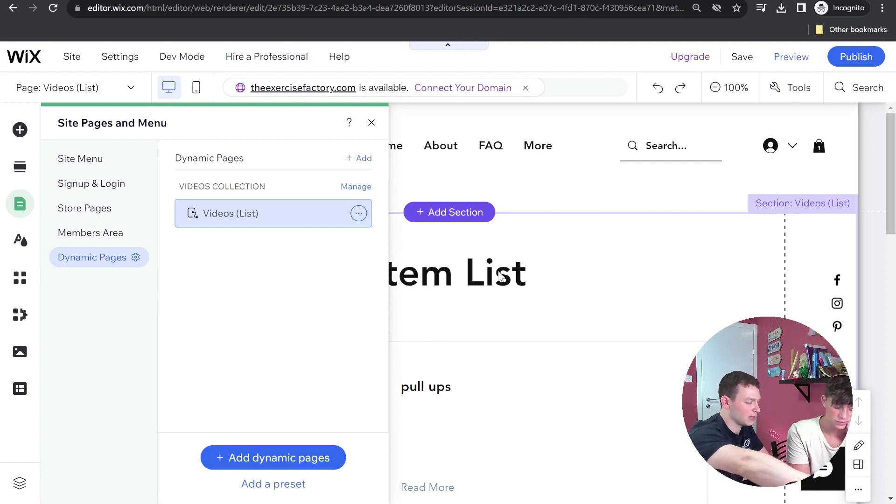
{"action": "left_click", "coordinate": [371, 122]}
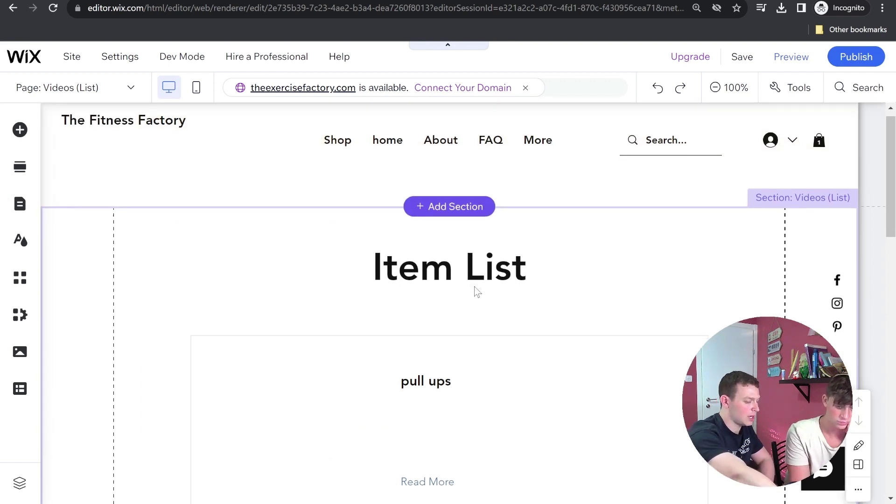
Add a Video Upload single video player to the Videos list page and place it inside the first repeater item
{"action": "scroll", "coordinate": [472, 299], "scroll_direction": "down", "scroll_amount": 1}
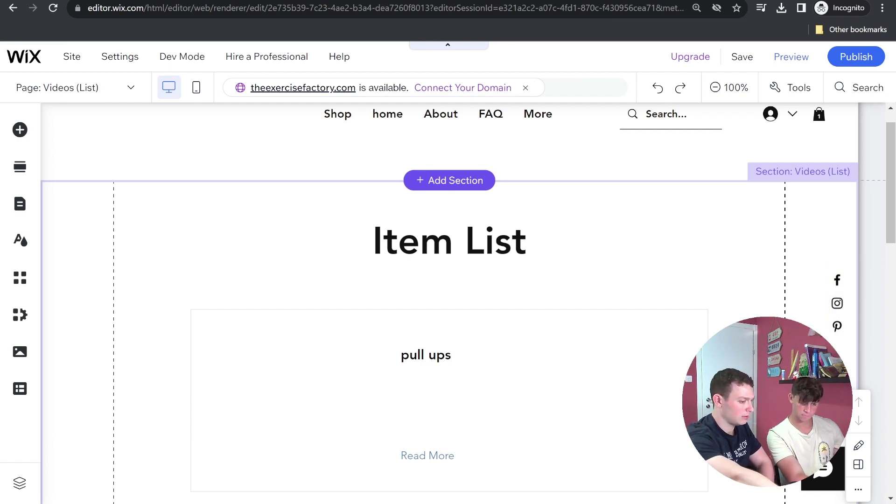
{"action": "scroll", "coordinate": [449, 304], "scroll_direction": "down", "scroll_amount": 2}
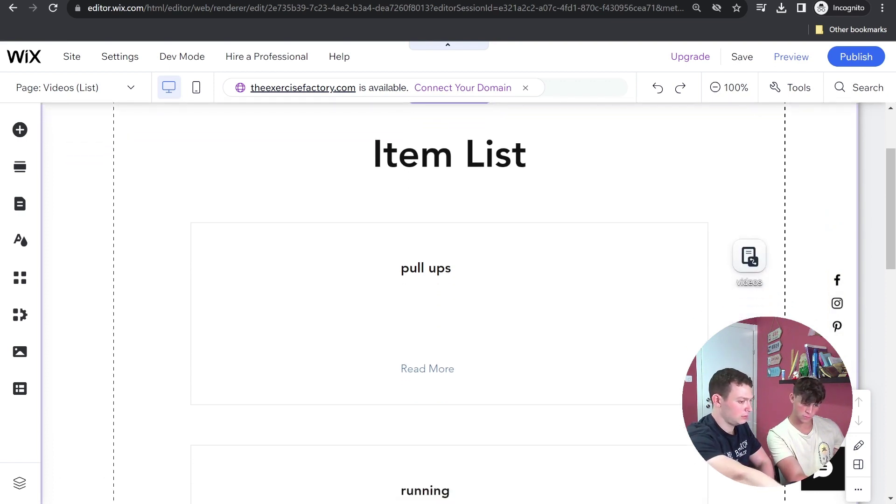
{"action": "scroll", "coordinate": [450, 303], "scroll_direction": "down", "scroll_amount": 1}
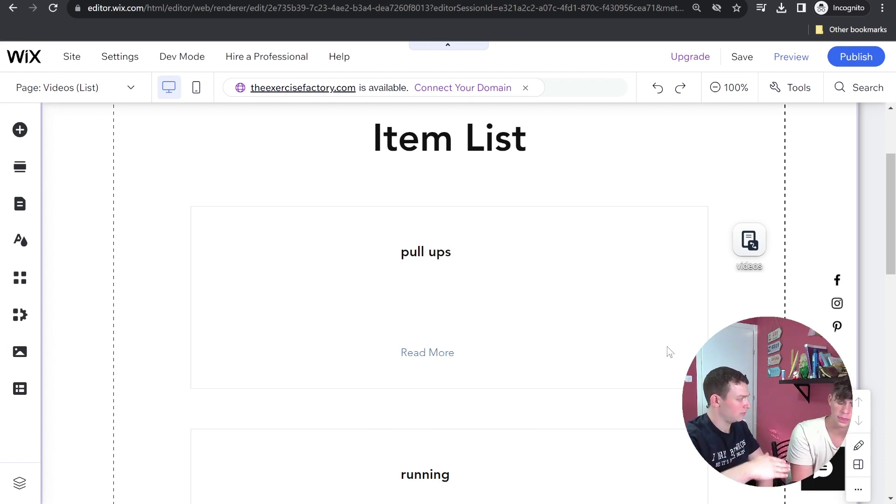
{"action": "scroll", "coordinate": [595, 334], "scroll_direction": "down", "scroll_amount": 5}
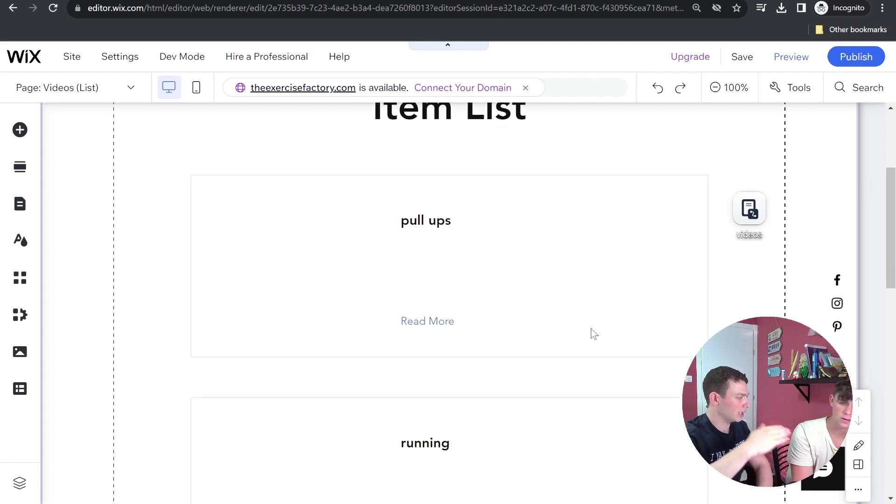
{"action": "scroll", "coordinate": [592, 335], "scroll_direction": "up", "scroll_amount": 5}
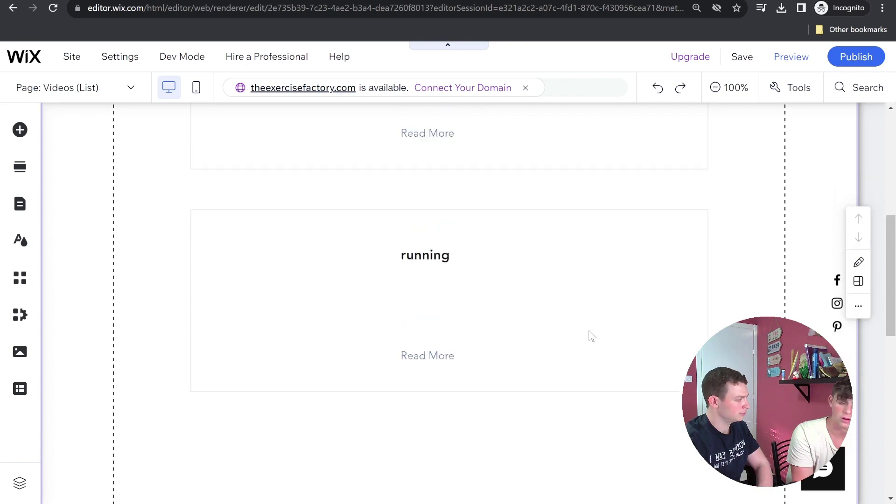
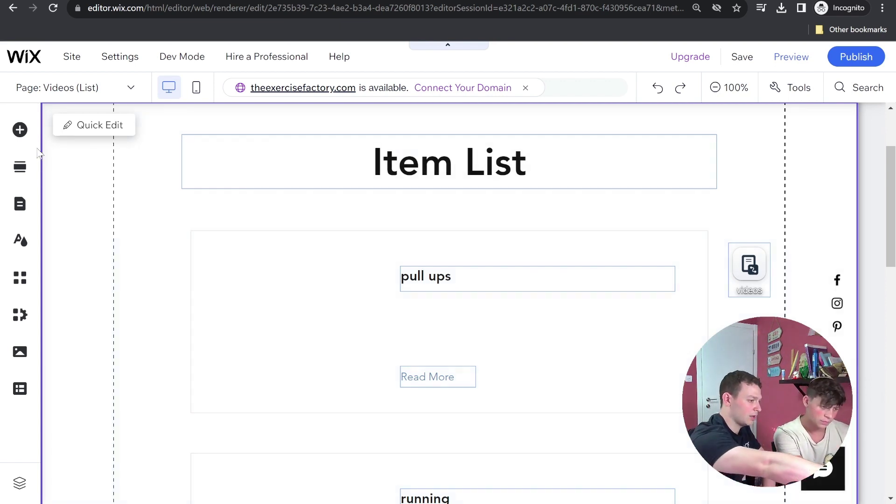
{"action": "left_click", "coordinate": [20, 130]}
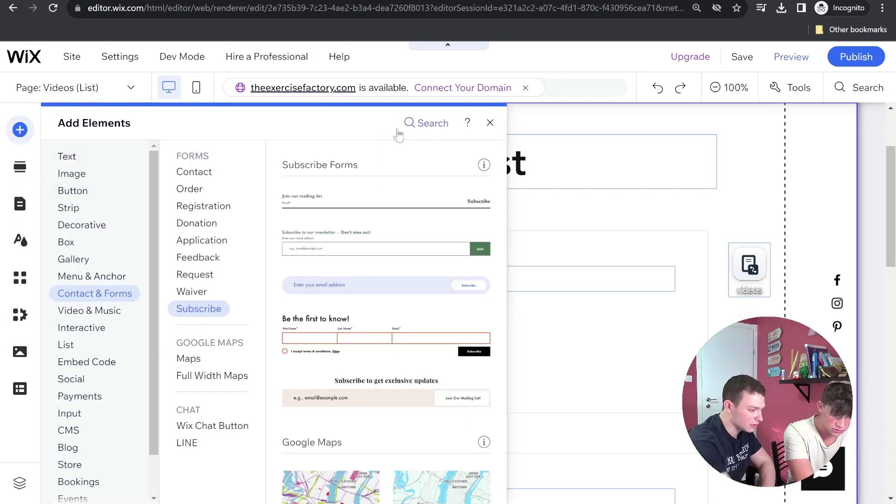
{"action": "left_click", "coordinate": [180, 375]}
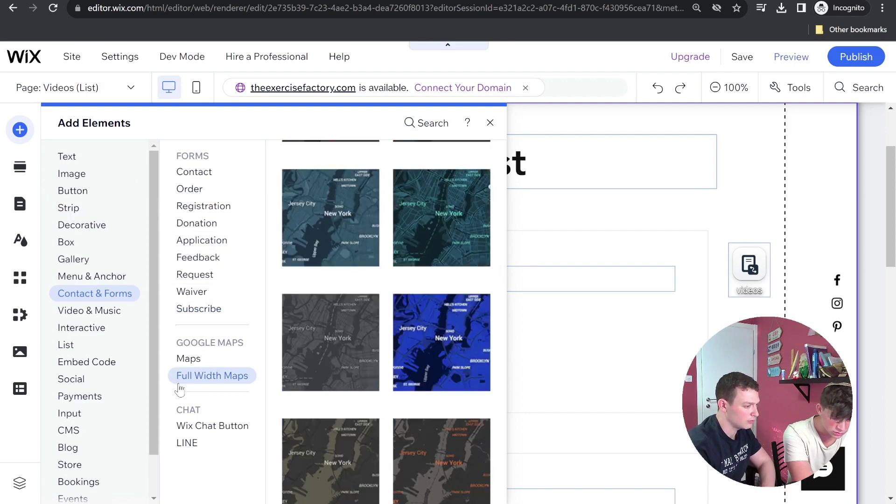
{"action": "left_click", "coordinate": [108, 312]}
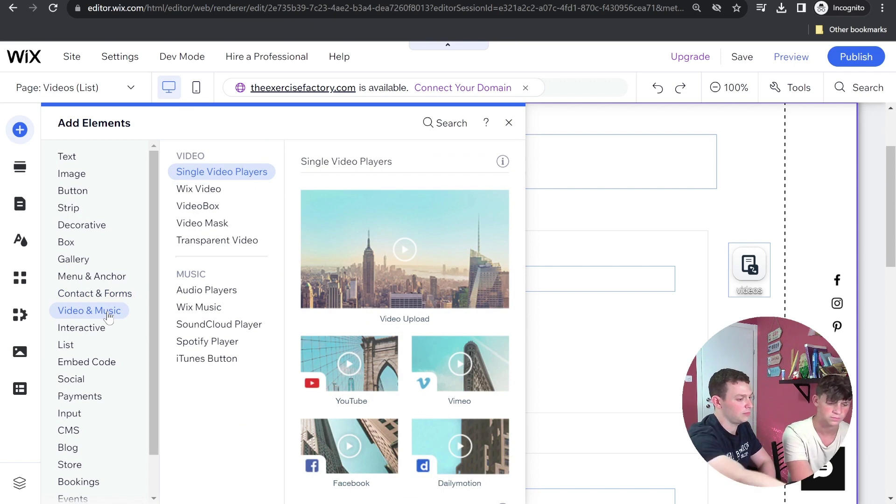
{"action": "left_click", "coordinate": [427, 260]}
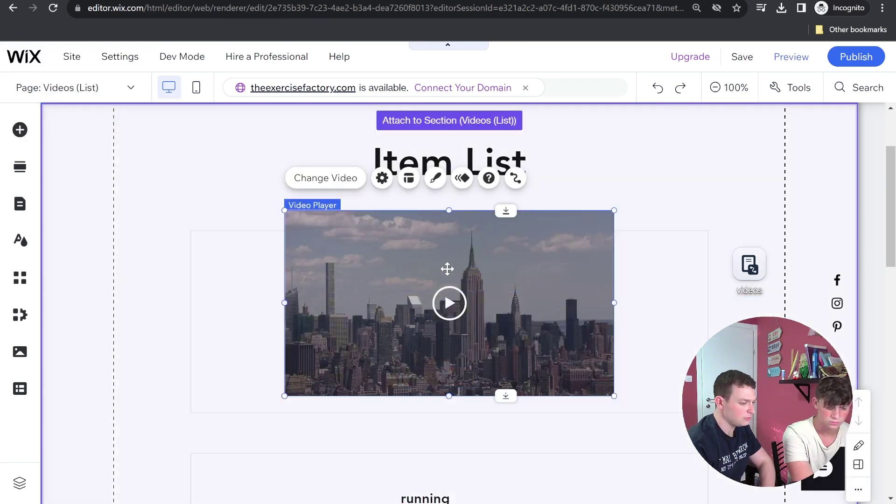
{"action": "left_click_drag", "start_coordinate": [560, 240], "coordinate": [554, 256]}
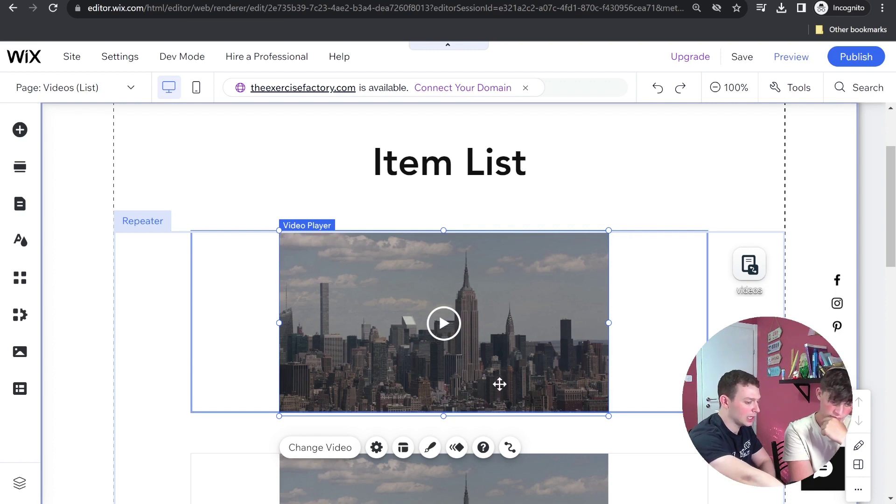
Connect the repeater video player's video source to the Video field of the videos dataset and close the connection settings
{"action": "left_click", "coordinate": [511, 449]}
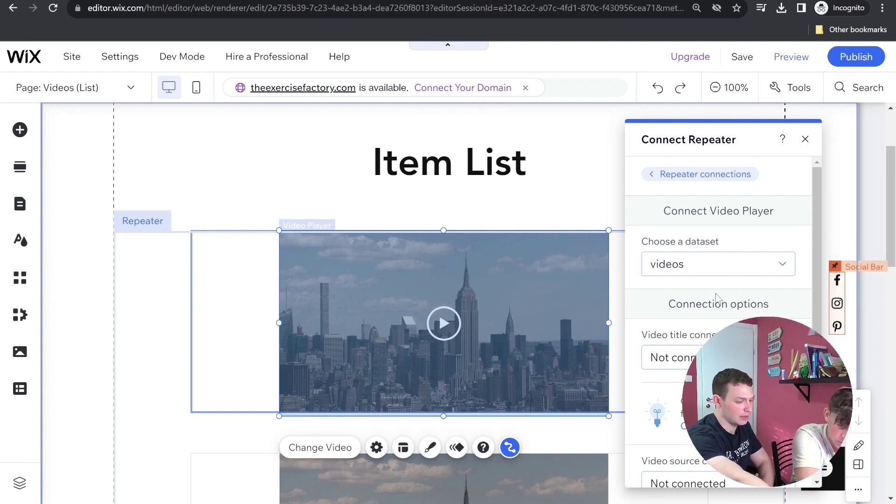
{"action": "scroll", "coordinate": [718, 299], "scroll_direction": "down", "scroll_amount": 1}
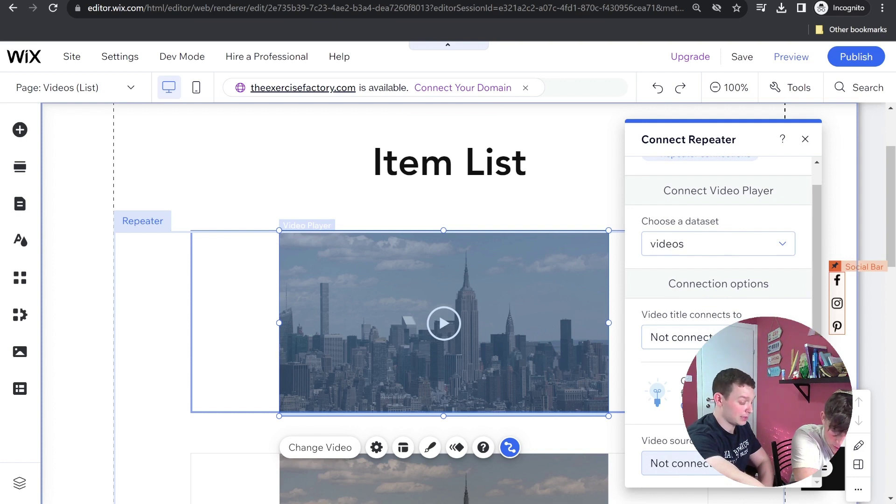
{"action": "left_click", "coordinate": [677, 463]}
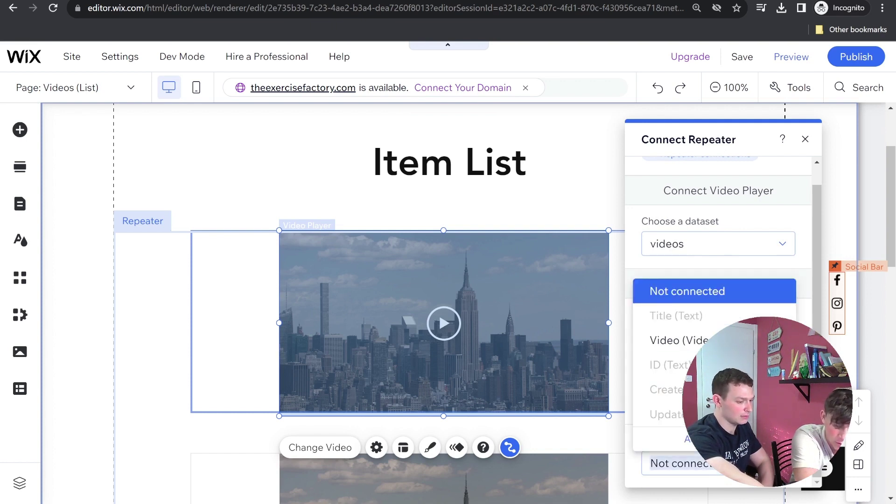
{"action": "left_click", "coordinate": [701, 343]}
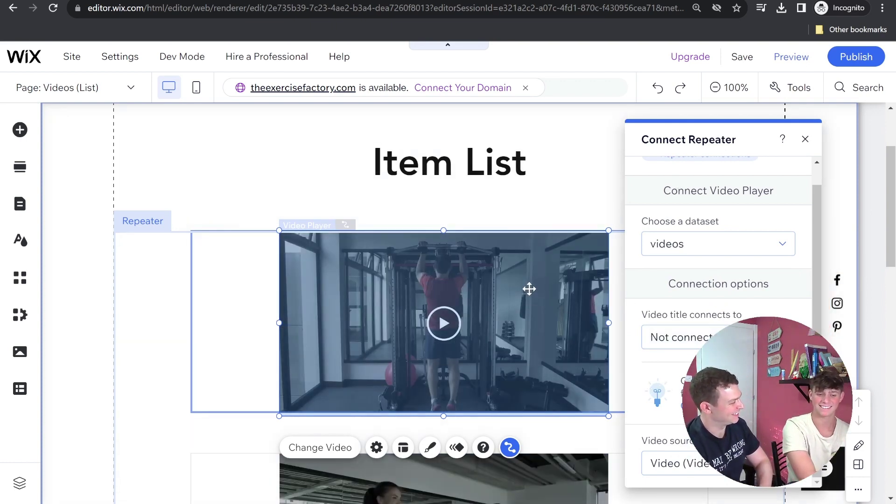
{"action": "scroll", "coordinate": [529, 288], "scroll_direction": "down", "scroll_amount": 1}
{"action": "scroll", "coordinate": [529, 289], "scroll_direction": "down", "scroll_amount": 1}
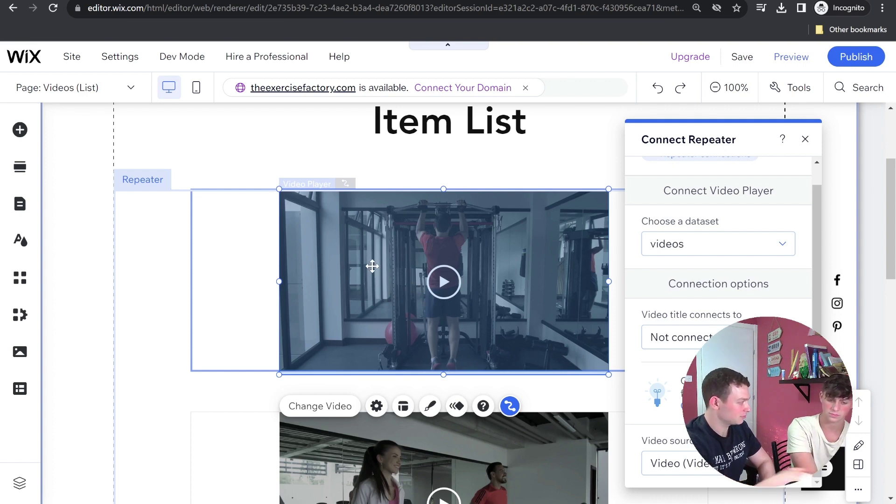
{"action": "left_click", "coordinate": [260, 166]}
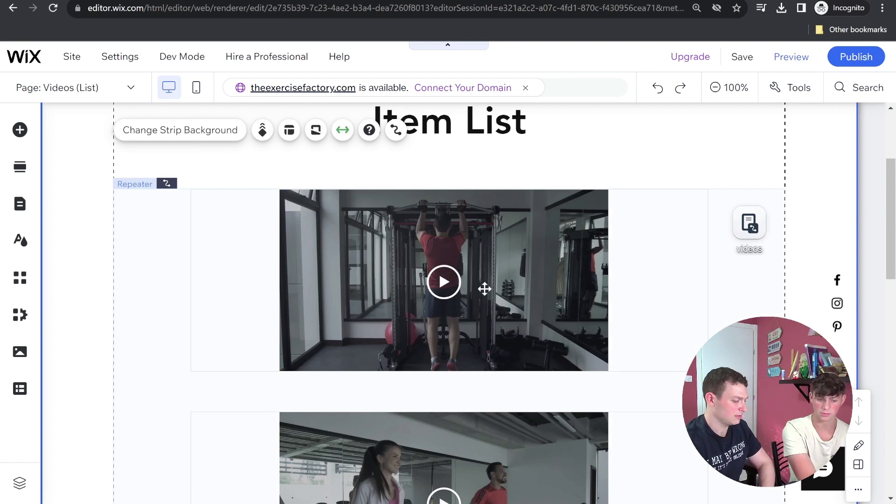
Preview the Videos list page, play the pull ups video, and return to the editor
{"action": "left_click", "coordinate": [775, 65]}
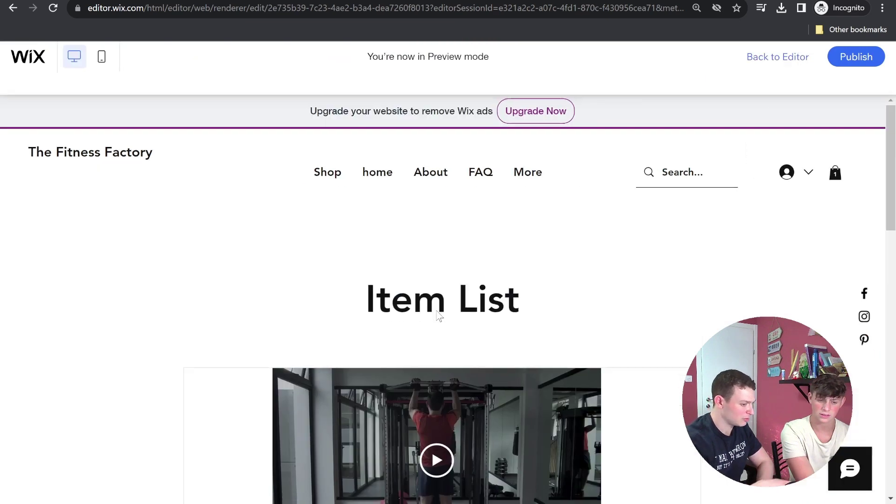
{"action": "scroll", "coordinate": [439, 316], "scroll_direction": "down", "scroll_amount": 2}
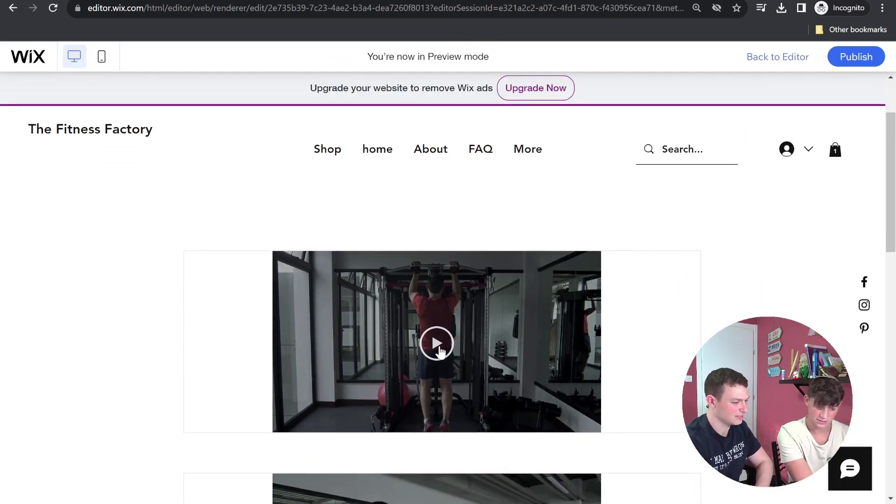
{"action": "left_click", "coordinate": [439, 348]}
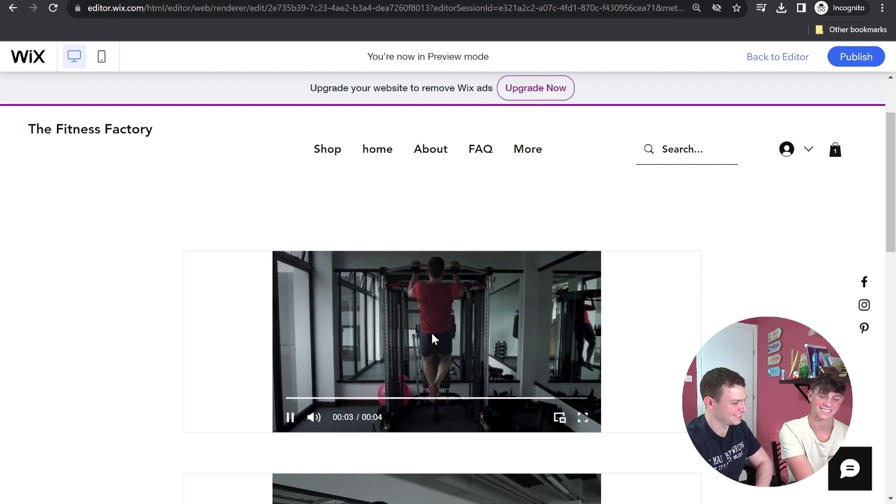
{"action": "scroll", "coordinate": [430, 322], "scroll_direction": "down", "scroll_amount": 3}
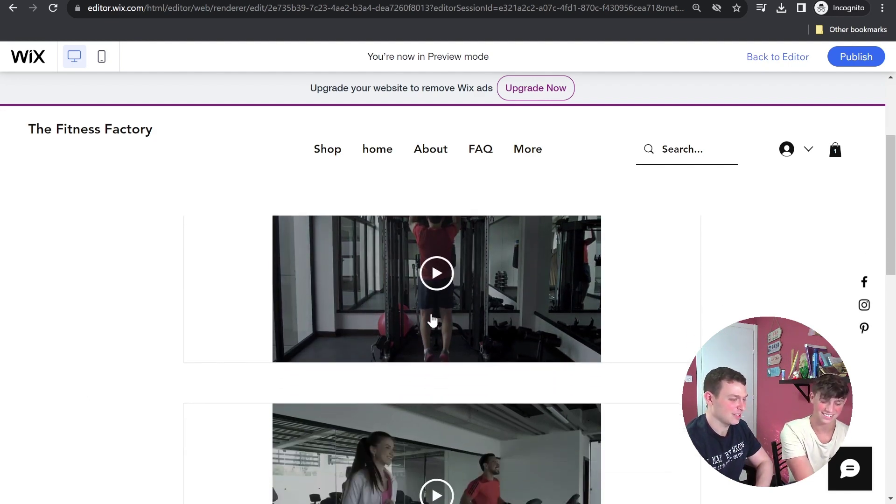
{"action": "scroll", "coordinate": [432, 321], "scroll_direction": "up", "scroll_amount": 1}
{"action": "scroll", "coordinate": [432, 321], "scroll_direction": "up", "scroll_amount": 1}
{"action": "scroll", "coordinate": [434, 320], "scroll_direction": "down", "scroll_amount": 1}
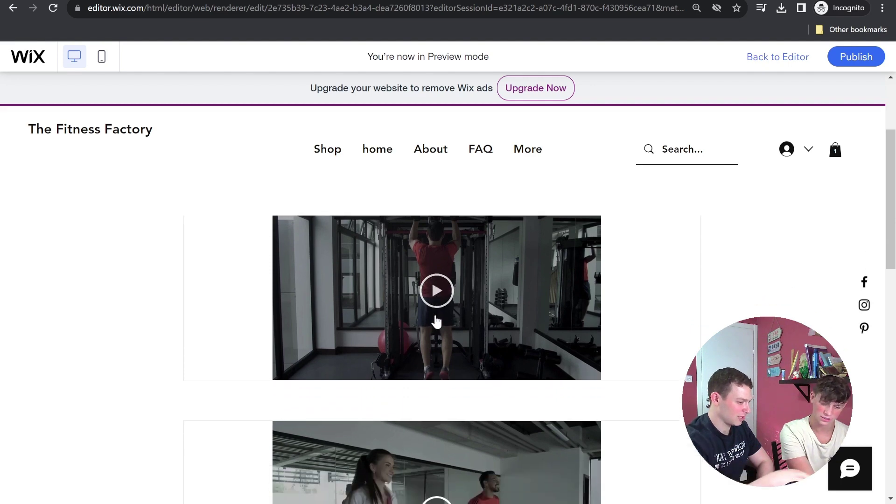
{"action": "scroll", "coordinate": [436, 321], "scroll_direction": "up", "scroll_amount": 1}
{"action": "scroll", "coordinate": [436, 320], "scroll_direction": "up", "scroll_amount": 1}
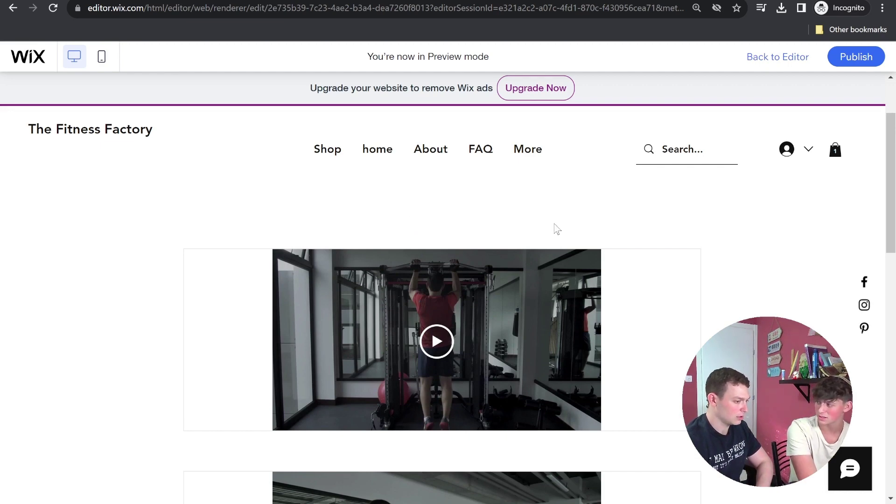
{"action": "left_click", "coordinate": [538, 287]}
{"action": "left_click", "coordinate": [537, 287]}
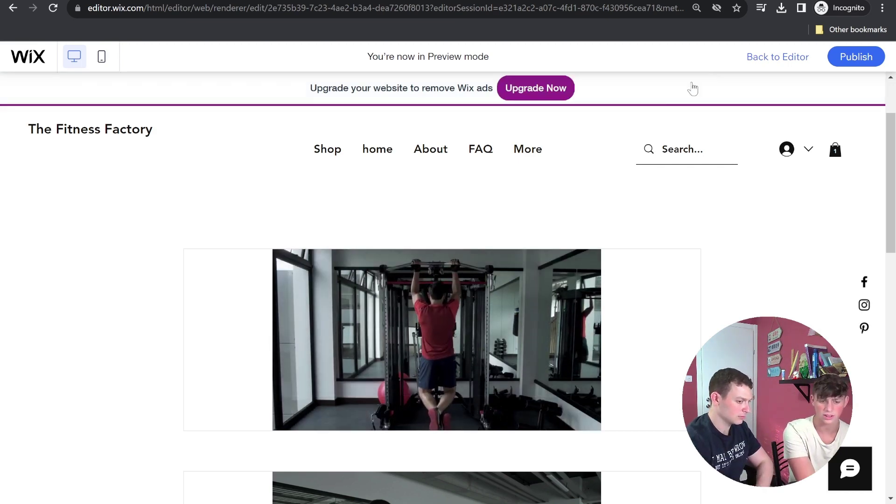
{"action": "left_click", "coordinate": [789, 70]}
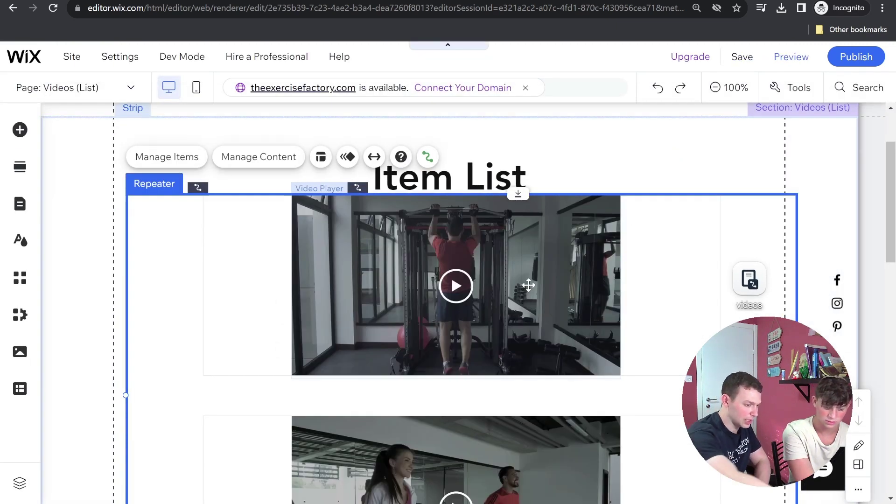
Lengthen the first repeater item's container downward and move its video player out of the way of the title text
{"action": "left_click", "coordinate": [695, 282]}
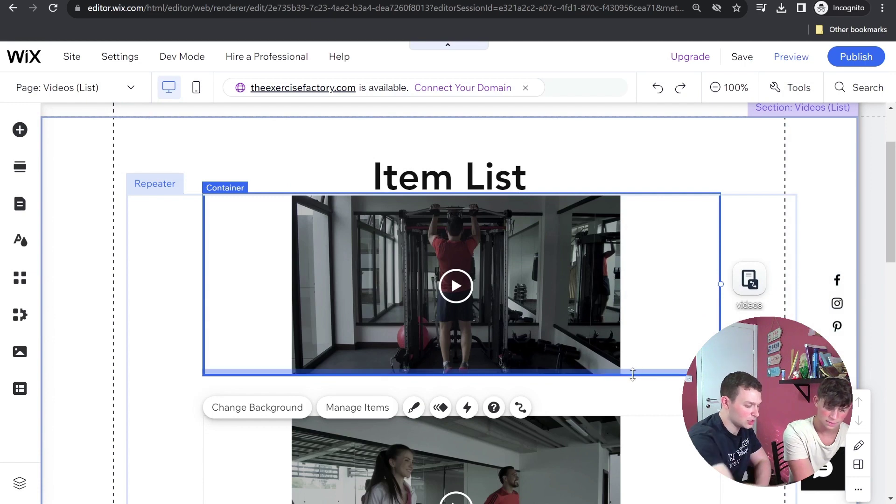
{"action": "left_click_drag", "start_coordinate": [633, 375], "coordinate": [628, 408]}
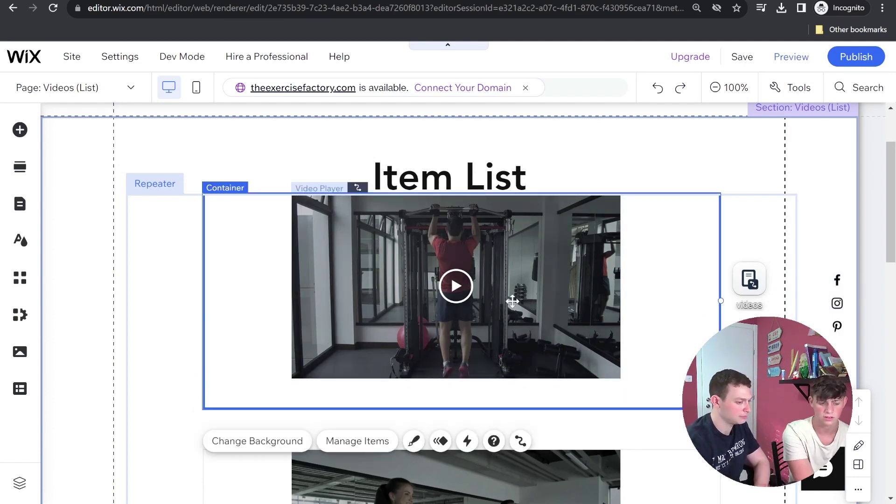
{"action": "left_click_drag", "start_coordinate": [530, 280], "coordinate": [688, 196]}
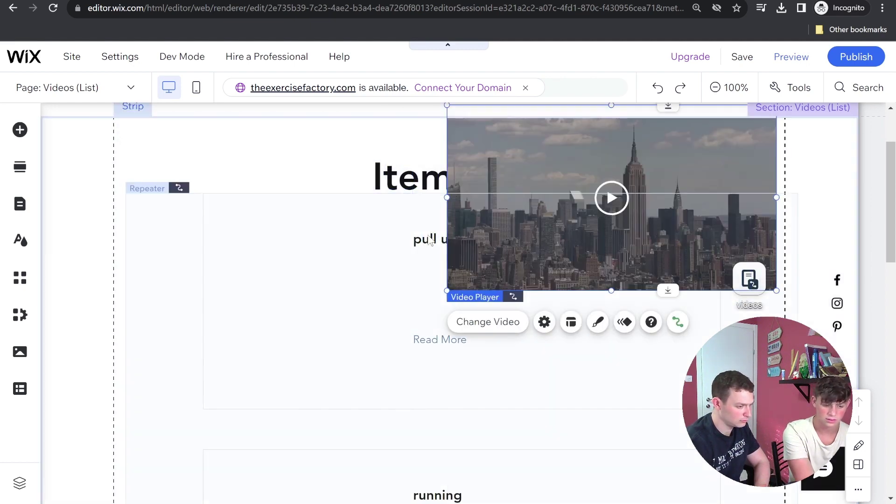
Move the pull ups title text down to the lower edge of the repeater item
{"action": "left_click", "coordinate": [429, 240]}
{"action": "left_click_drag", "start_coordinate": [430, 241], "coordinate": [432, 391]}
{"action": "left_click", "coordinate": [441, 243]}
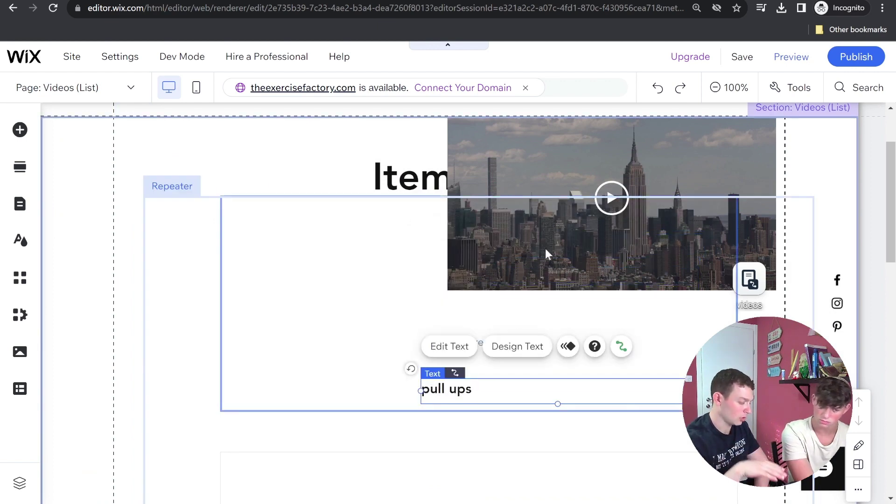
Move the video player back into the repeater item above the pull ups title and nudge the title slightly below it
{"action": "left_click_drag", "start_coordinate": [561, 238], "coordinate": [470, 294]}
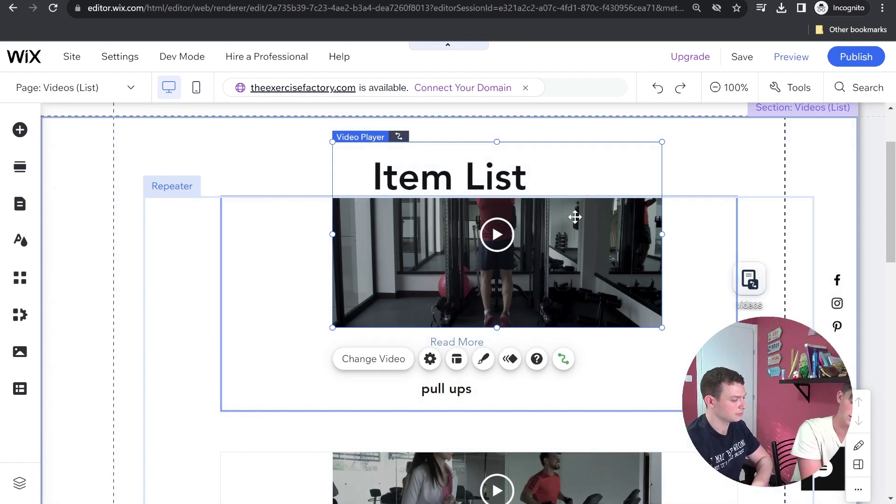
{"action": "left_click_drag", "start_coordinate": [552, 260], "coordinate": [507, 316]}
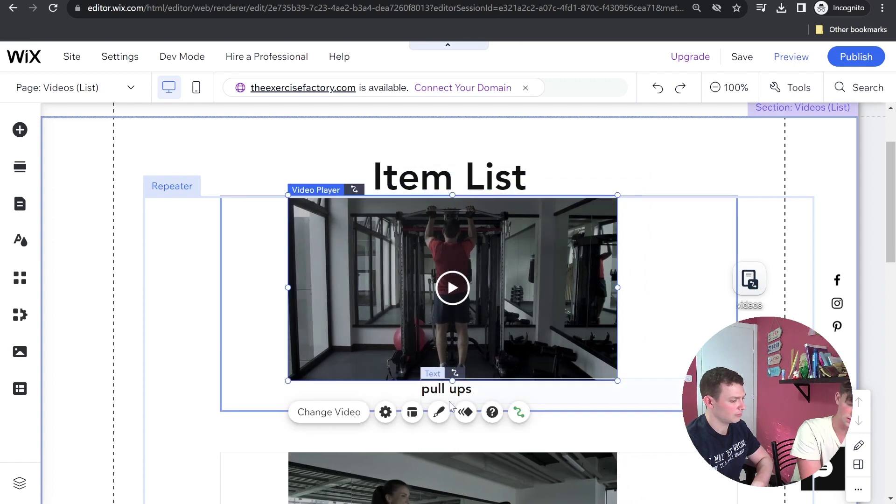
{"action": "left_click", "coordinate": [445, 391]}
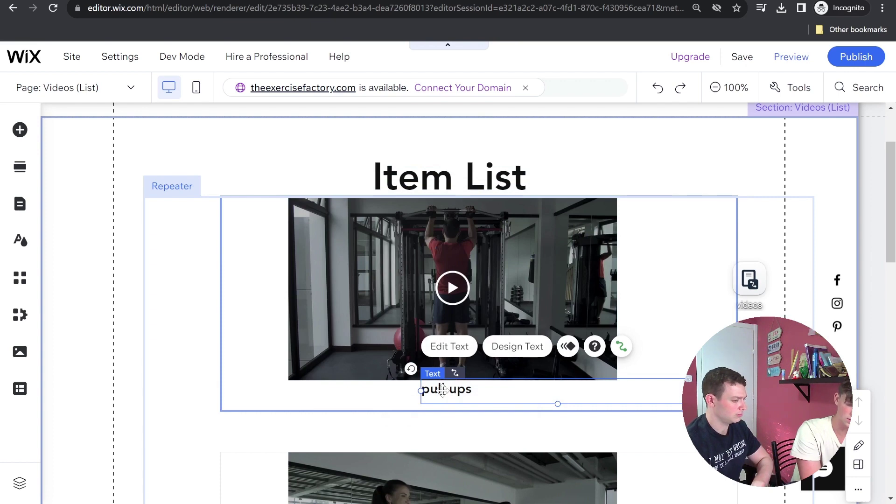
{"action": "mouse_move", "coordinate": [444, 389]}
{"action": "left_mouse_down"}
{"action": "mouse_move", "coordinate": [422, 394]}
{"action": "mouse_move", "coordinate": [441, 398]}
{"action": "left_mouse_up"}
{"action": "left_click_drag", "start_coordinate": [443, 397], "coordinate": [442, 397]}
{"action": "left_click", "coordinate": [658, 419]}
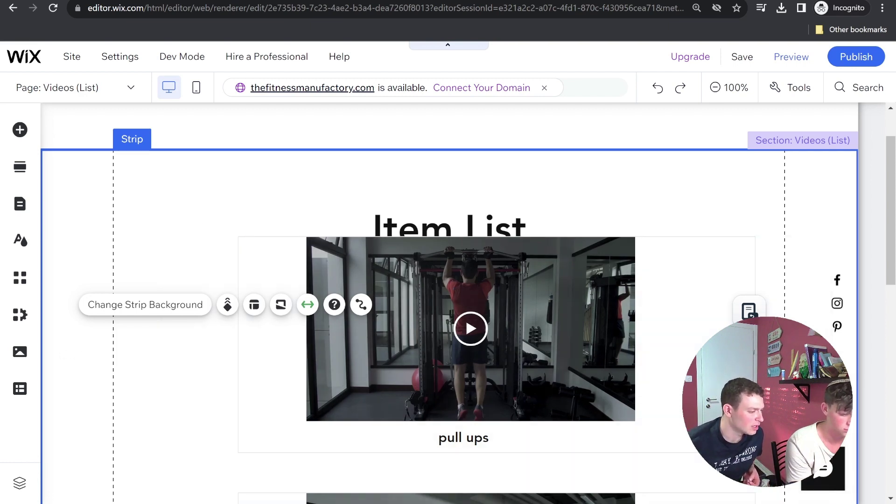
Open the videos collection from the site's CMS collections
{"action": "left_click", "coordinate": [20, 388]}
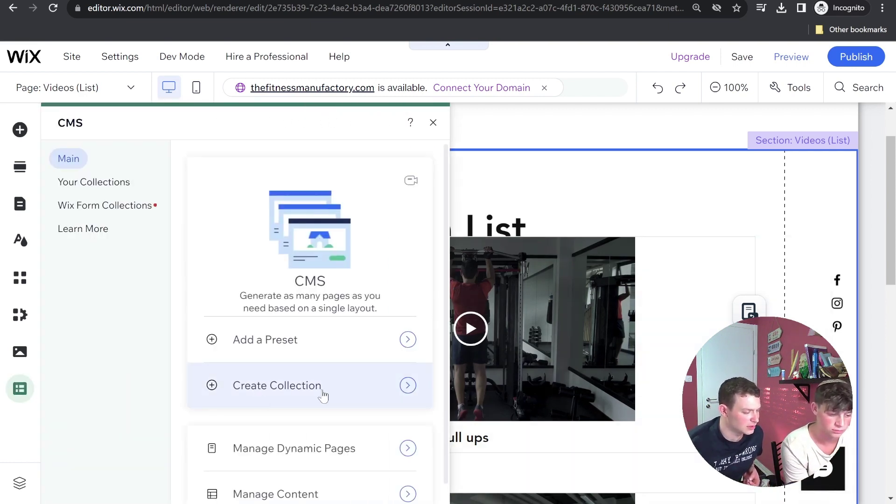
{"action": "left_click", "coordinate": [131, 185]}
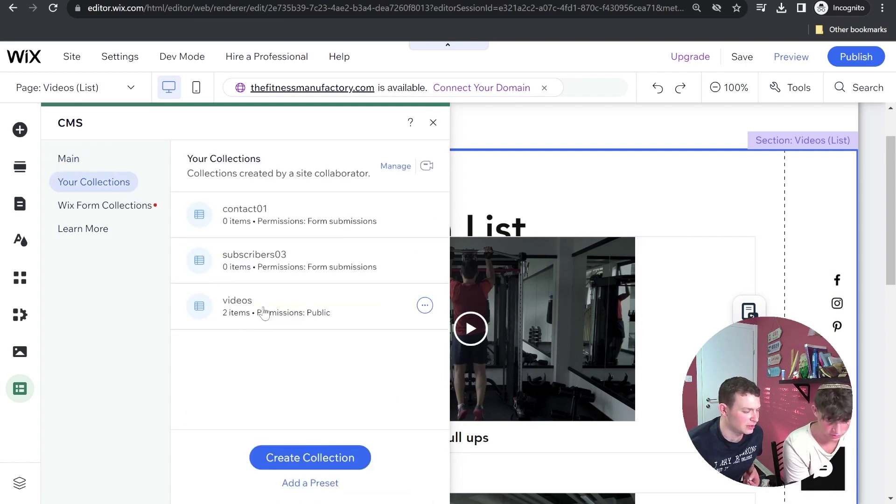
{"action": "left_click", "coordinate": [265, 310]}
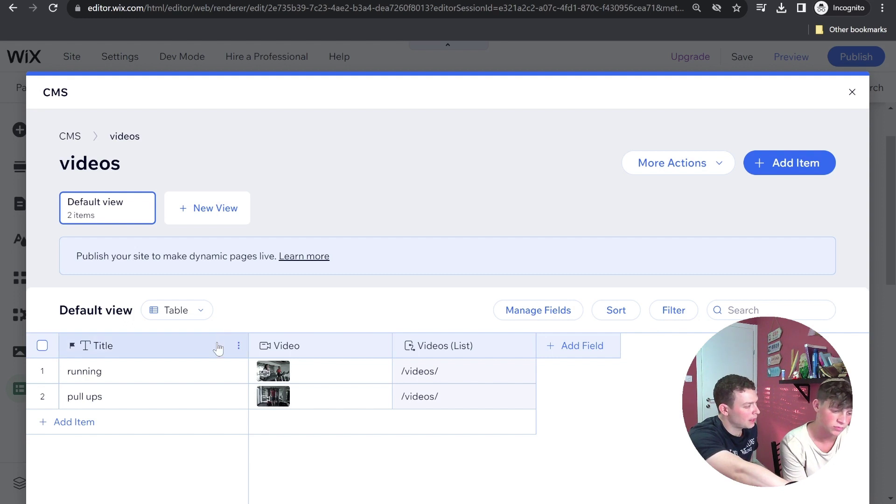
{"action": "mouse_move", "coordinate": [216, 369]}
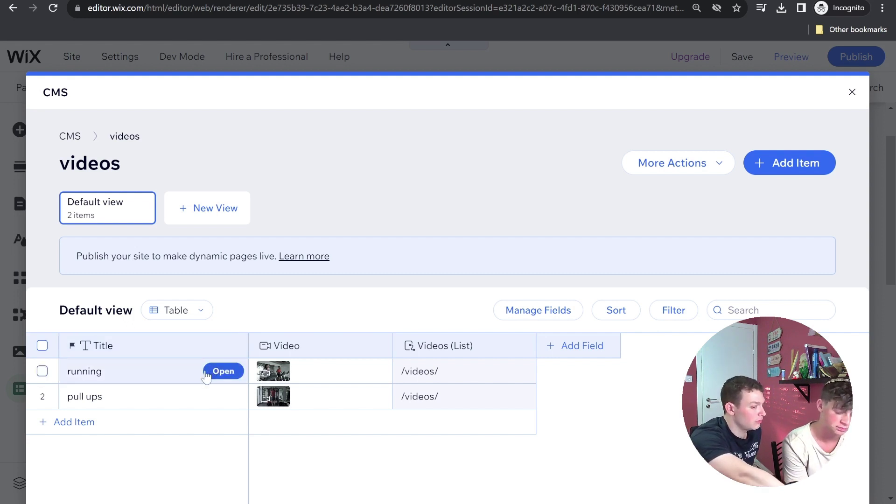
{"action": "left_click", "coordinate": [604, 348]}
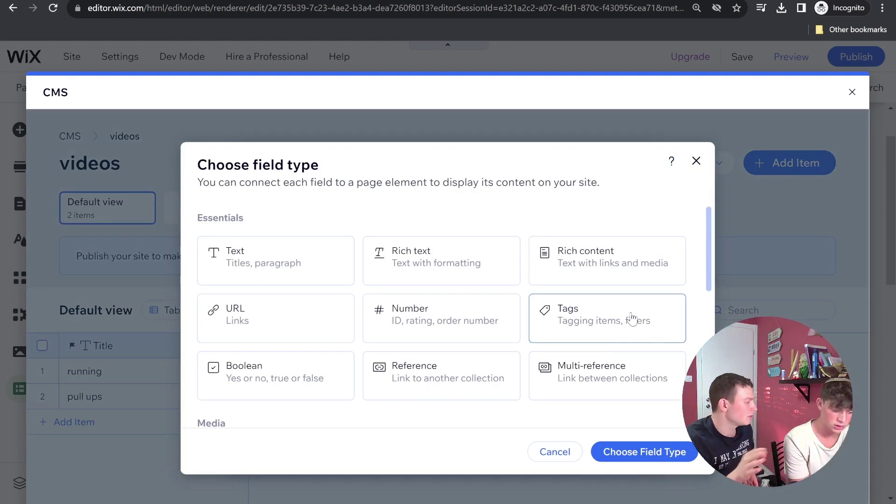
{"action": "left_click", "coordinate": [695, 161]}
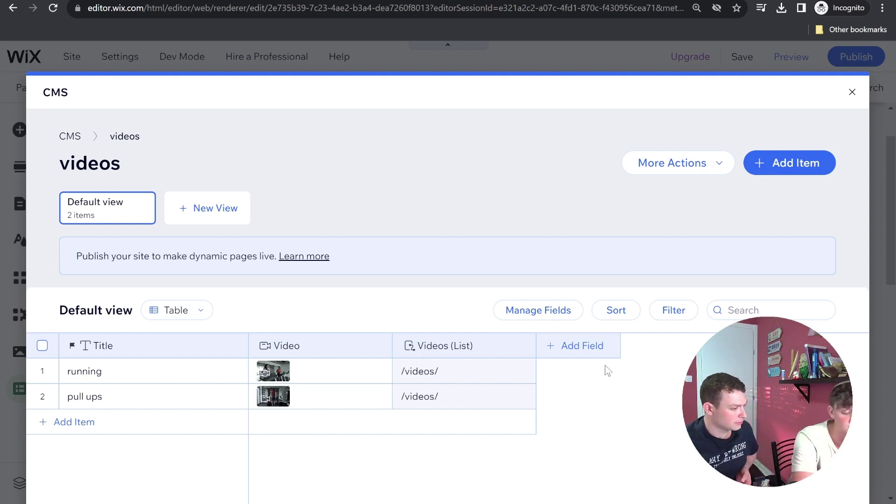
{"action": "left_click", "coordinate": [131, 371]}
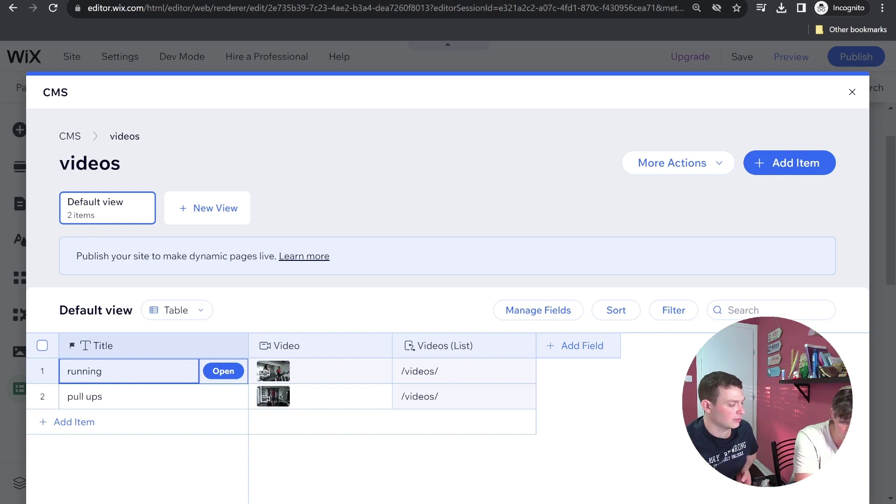
Add a text field named product to the videos collection and save it
{"action": "left_click", "coordinate": [596, 352]}
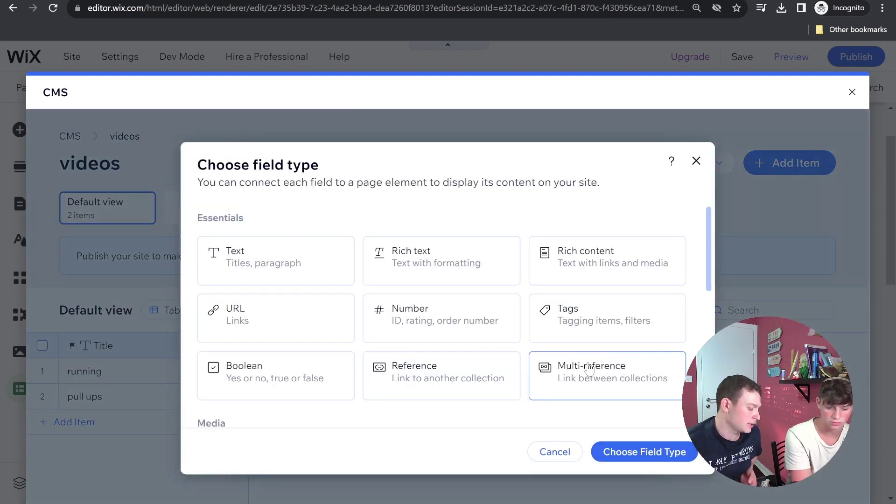
{"action": "left_click", "coordinate": [245, 256]}
{"action": "left_click", "coordinate": [661, 453]}
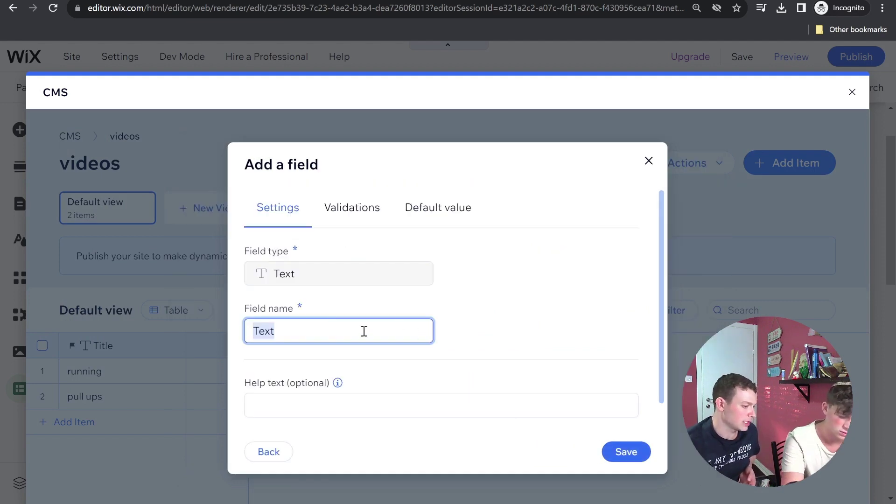
{"action": "key", "text": "BackSpace"}
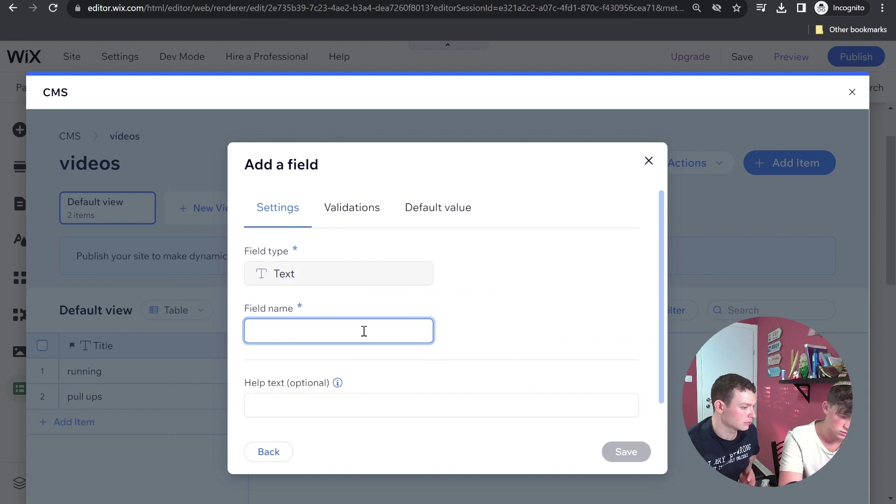
{"action": "type", "text": "pro"}
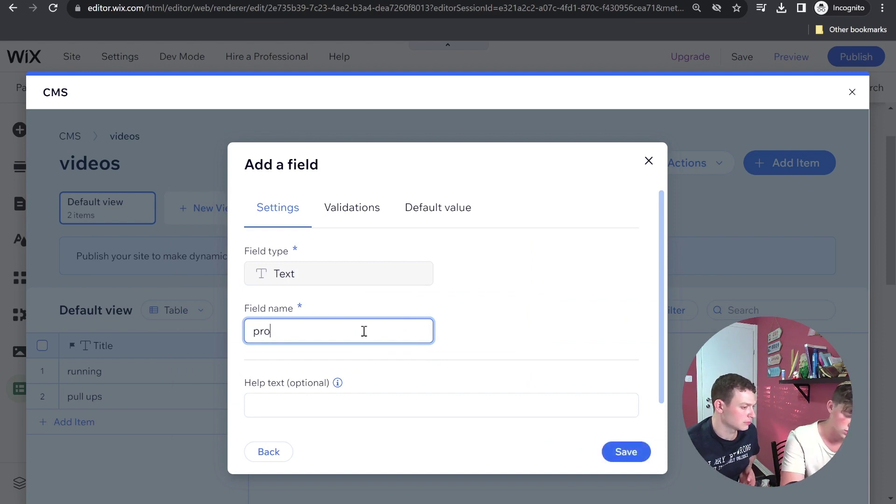
{"action": "type", "text": "de"}
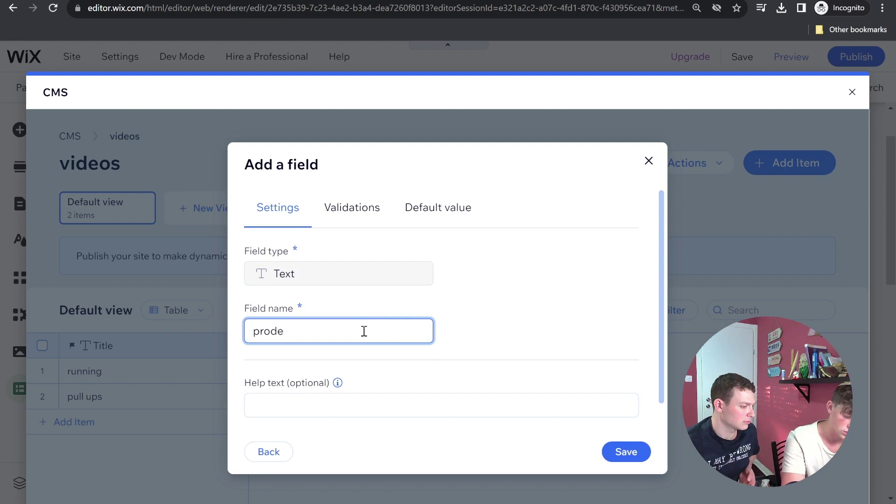
{"action": "type", "text": "ct"}
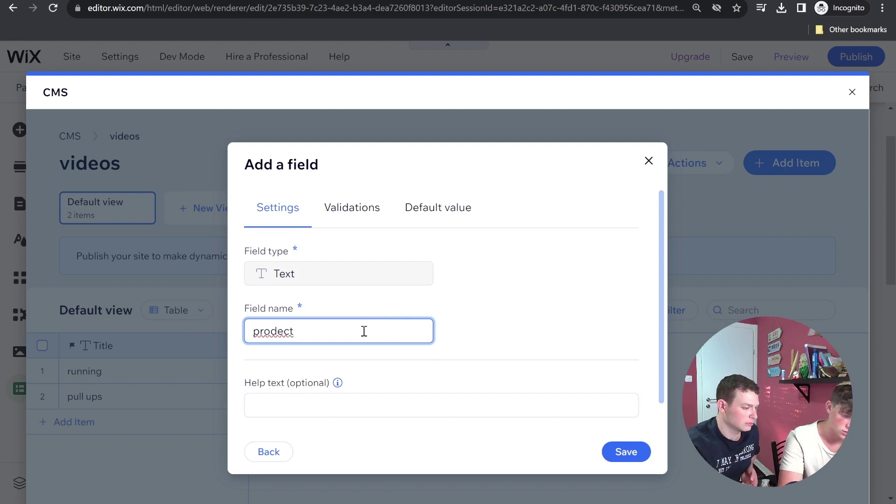
{"action": "key", "text": "Left"}
{"action": "key", "text": "Left"}
{"action": "key", "text": "Left"}
{"action": "key", "text": "Right"}
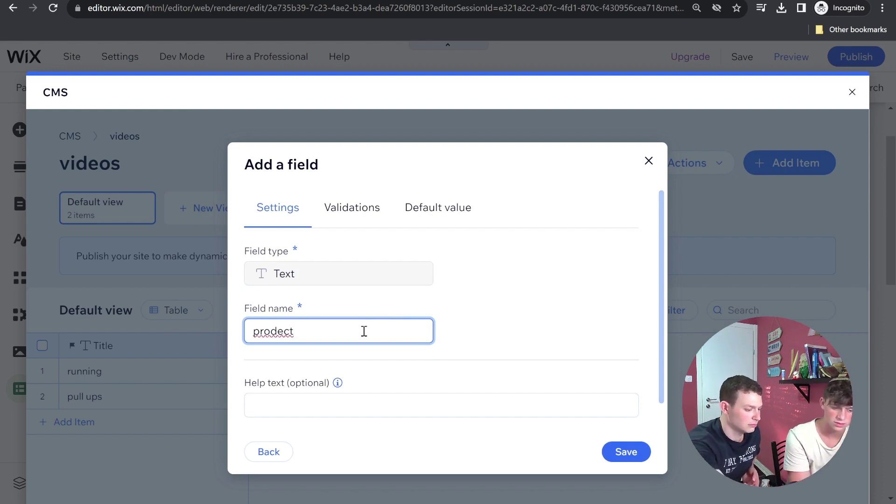
{"action": "key", "text": "BackSpace"}
{"action": "type", "text": "u"}
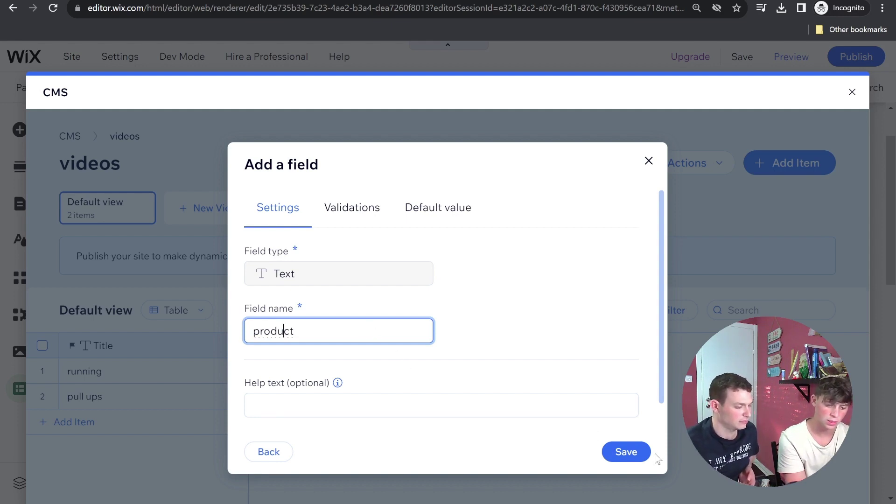
{"action": "left_click", "coordinate": [627, 451]}
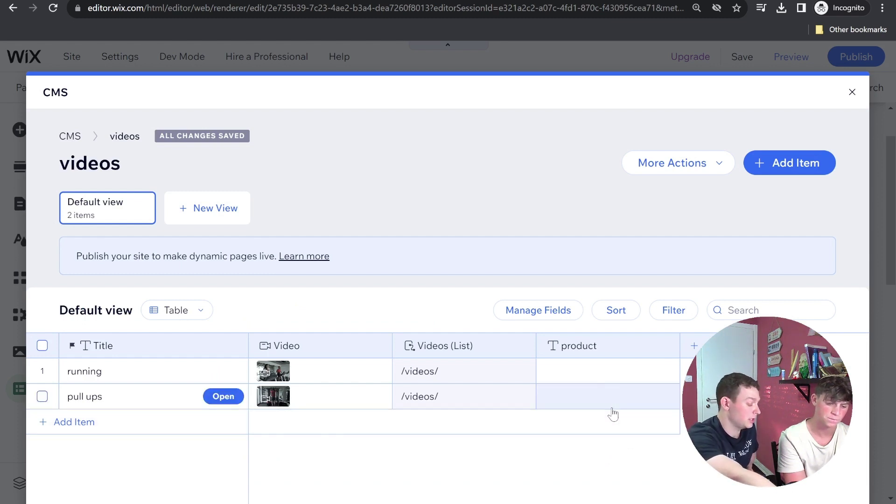
Enter Wrist Strap as the product of the running item
{"action": "left_click", "coordinate": [591, 369]}
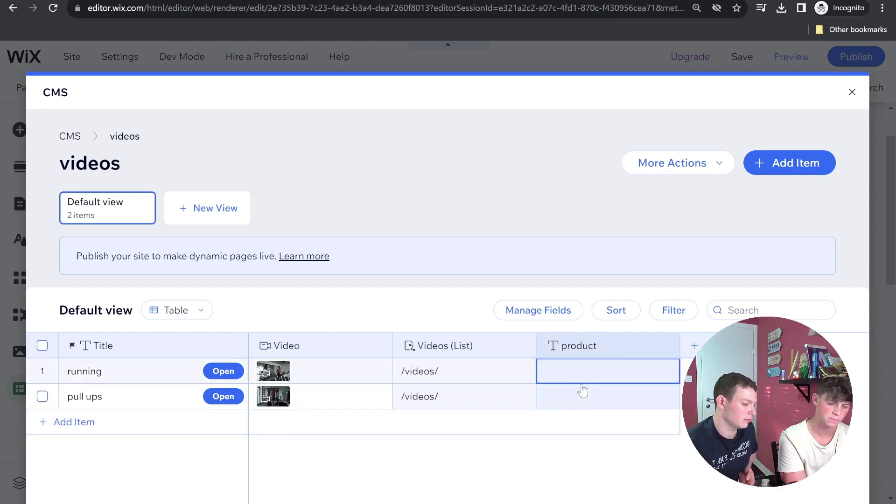
{"action": "left_click", "coordinate": [579, 372]}
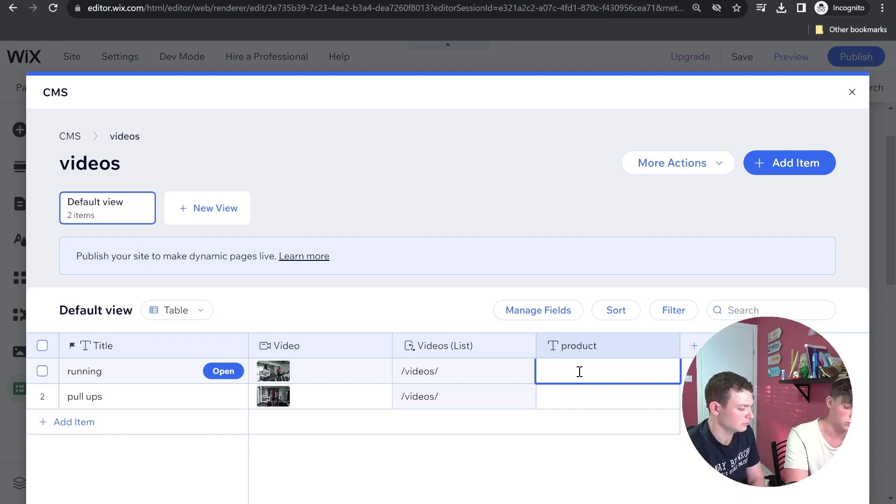
{"action": "type", "text": "w"}
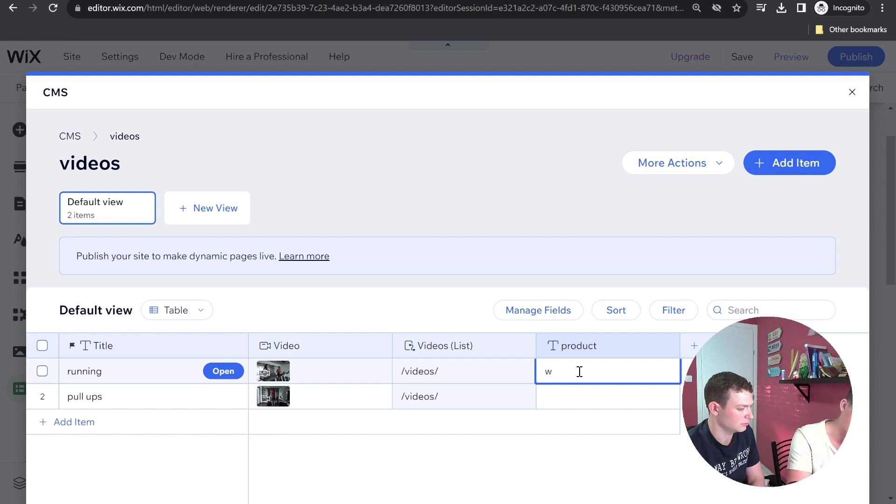
{"action": "type", "text": "e"}
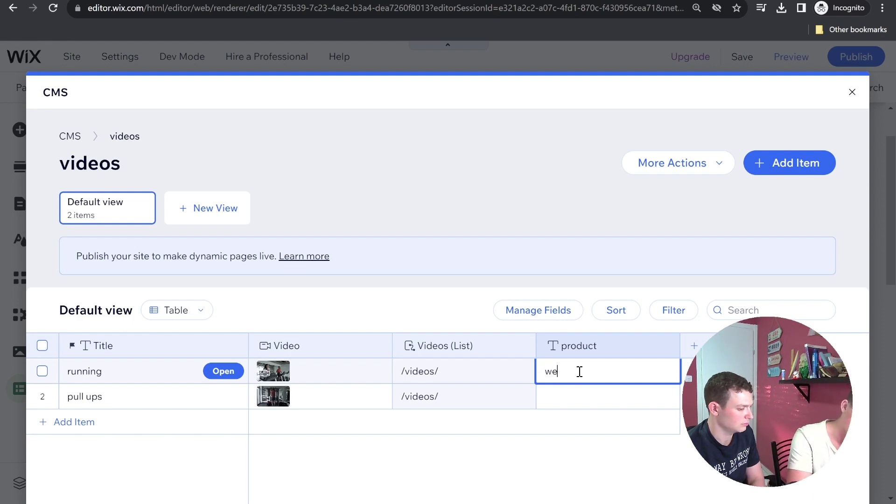
{"action": "key", "text": "BackSpace"}
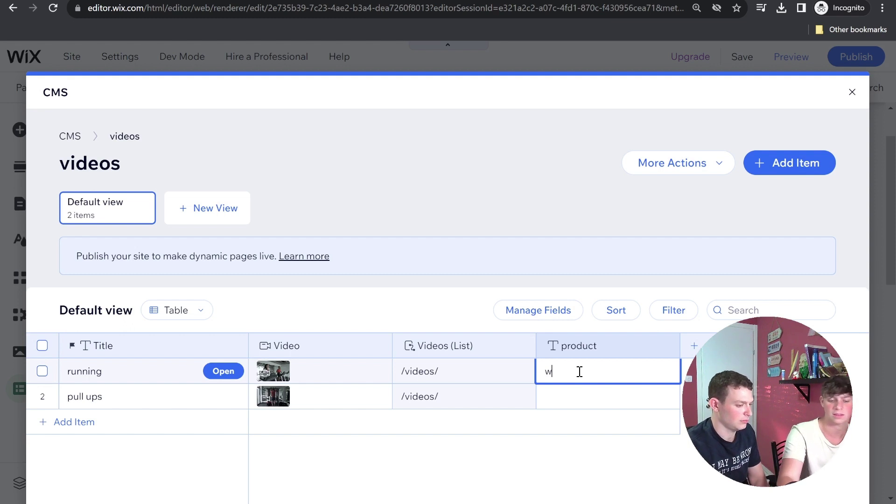
{"action": "key", "text": "BackSpace"}
{"action": "type", "text": "W"}
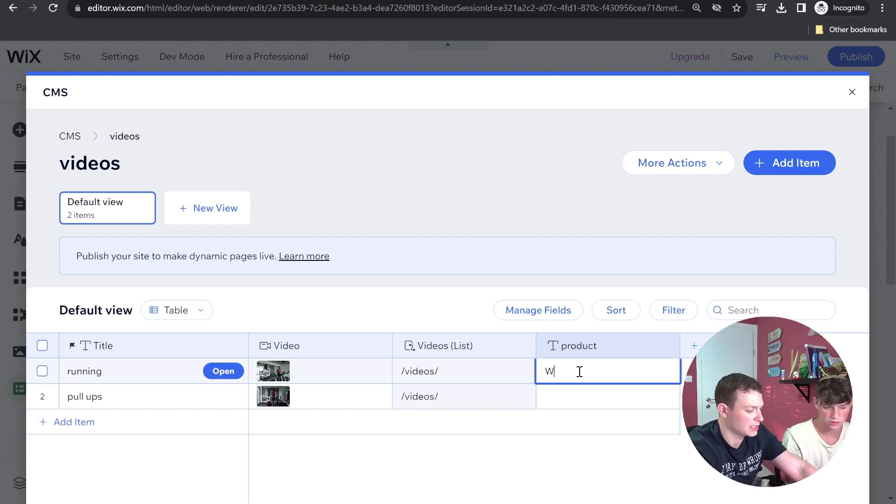
{"action": "type", "text": "rist Strap"}
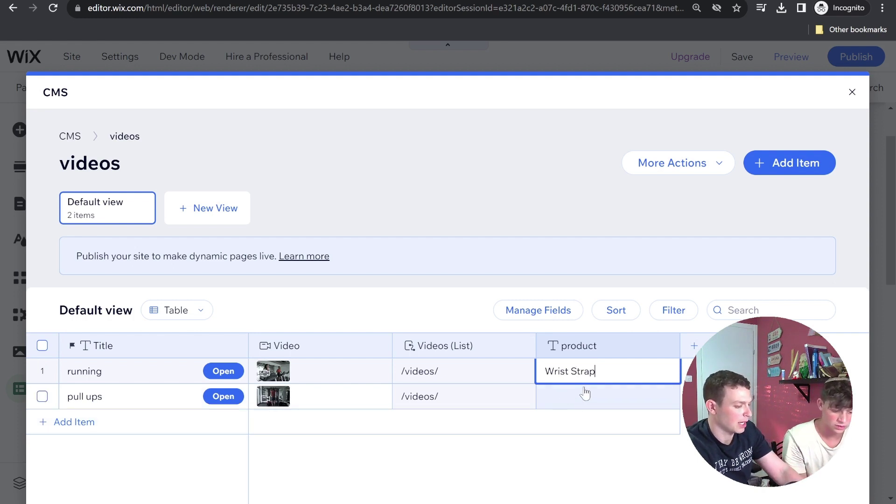
Enter Workout Bands as the product of the pull ups item and close the CMS to return to the page
{"action": "left_click", "coordinate": [585, 389]}
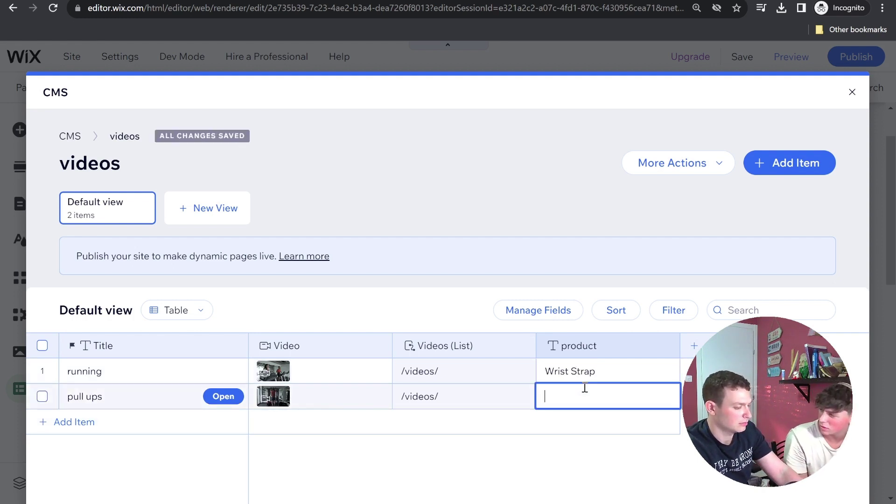
{"action": "type", "text": "Wo"}
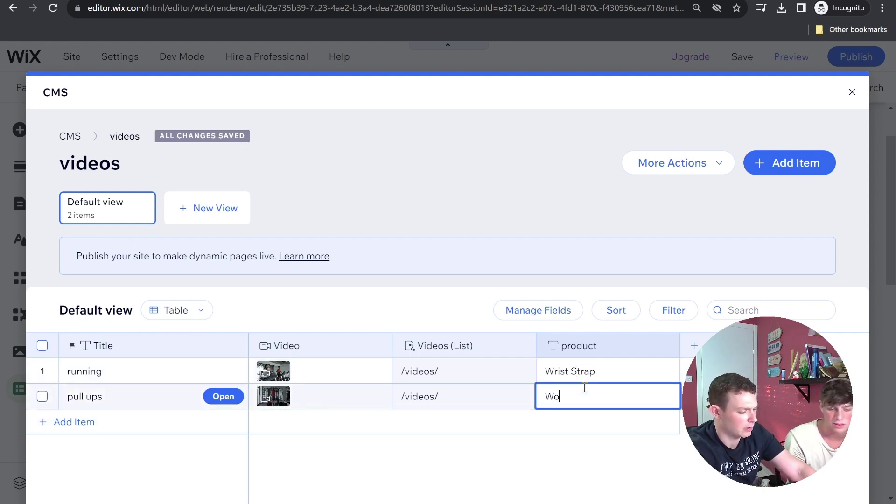
{"action": "type", "text": "rkout"}
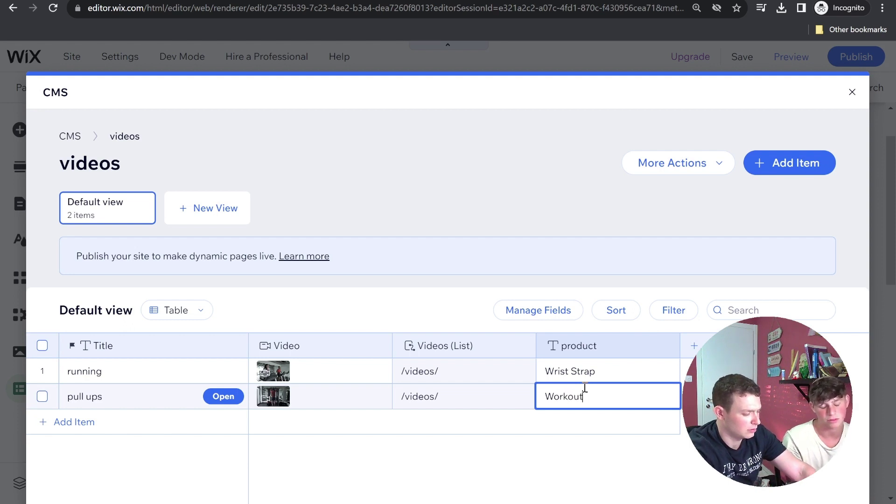
{"action": "type", "text": " Bands"}
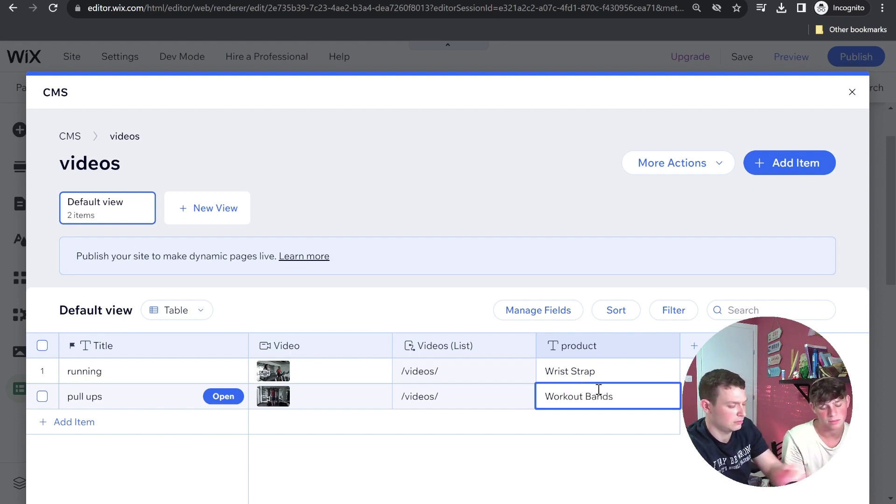
{"action": "key", "text": "Return"}
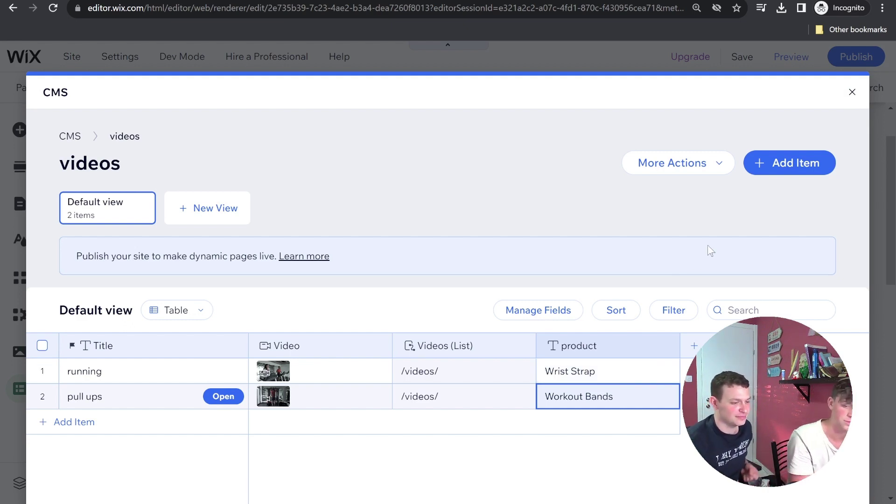
{"action": "left_click", "coordinate": [852, 91]}
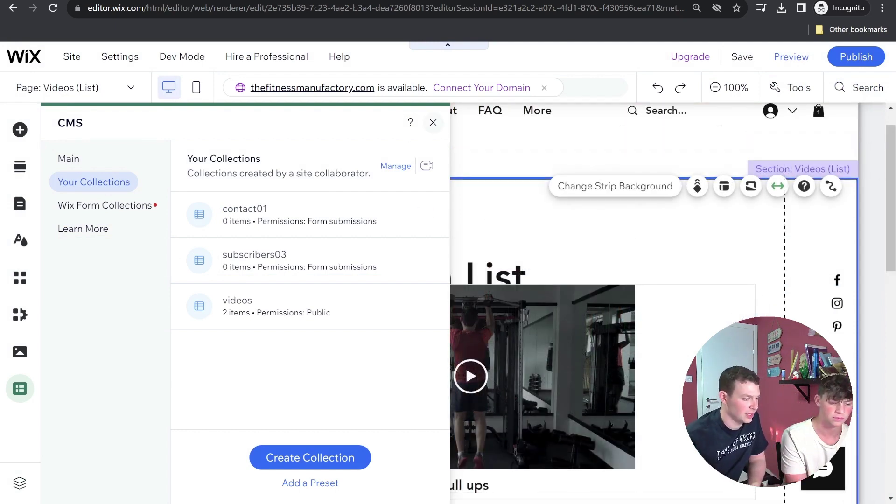
{"action": "left_click", "coordinate": [433, 123]}
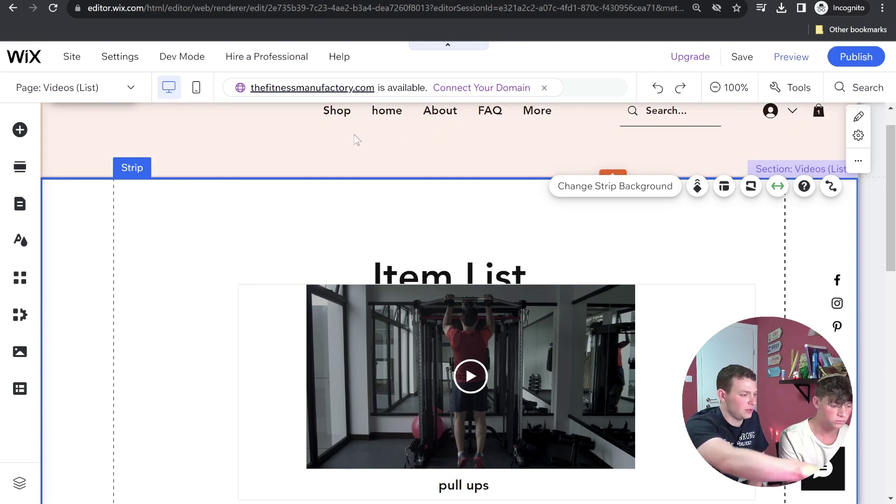
Add the "What's the best flavor?" dropdown input to the strip, above and to the right of the Item List heading
{"action": "left_click", "coordinate": [19, 131]}
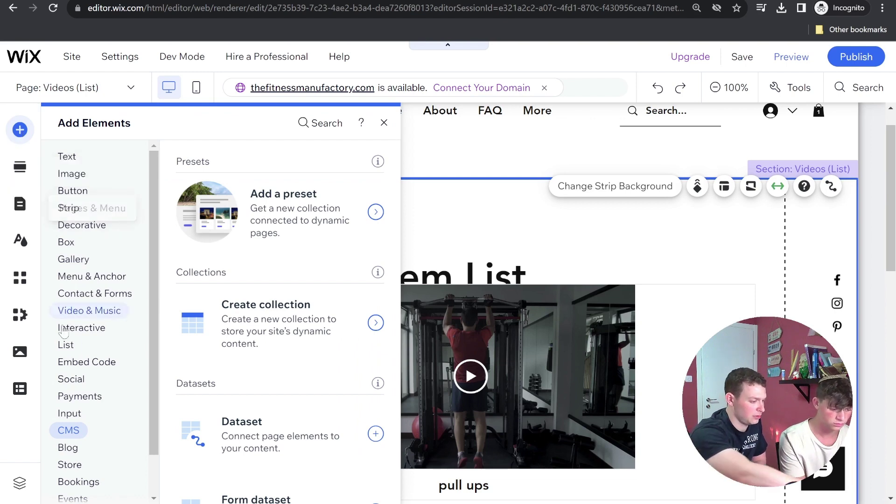
{"action": "left_click", "coordinate": [77, 449]}
{"action": "left_click", "coordinate": [83, 419]}
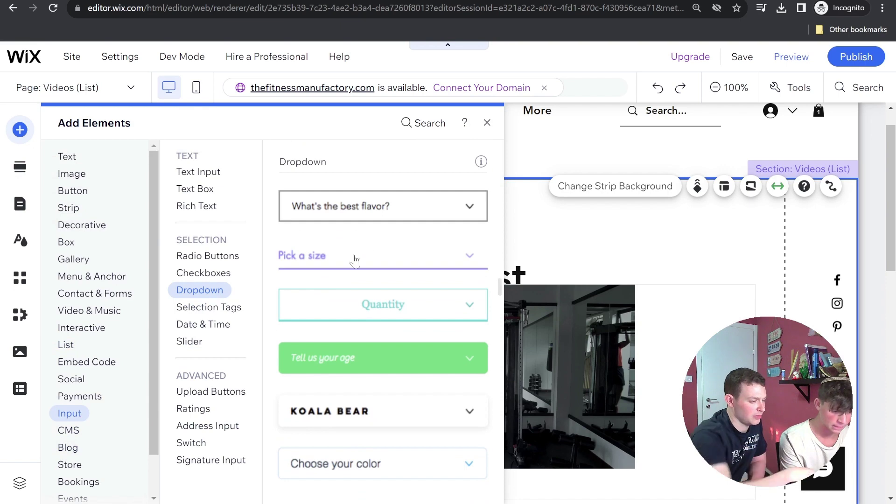
{"action": "left_click_drag", "start_coordinate": [404, 201], "coordinate": [652, 203]}
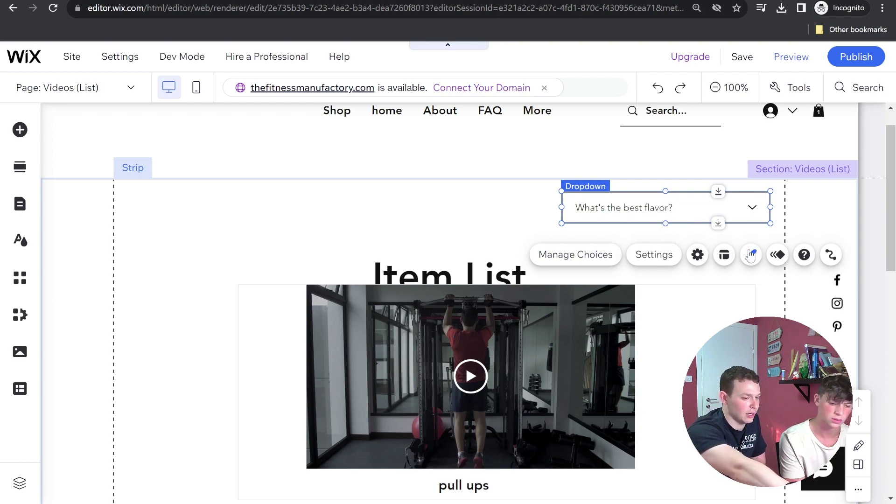
Connect the dropdown as a content filter to the videos dataset, filtering by the product (Text) field
{"action": "left_click", "coordinate": [831, 255]}
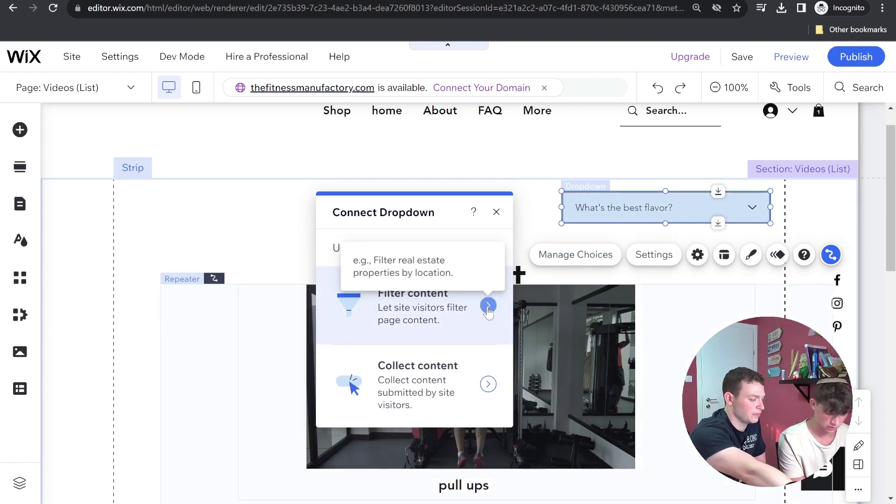
{"action": "left_click", "coordinate": [488, 306]}
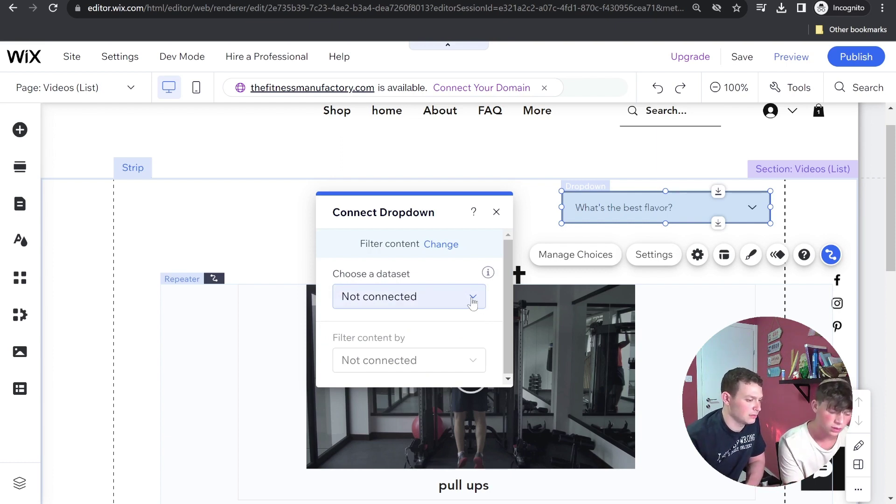
{"action": "left_click", "coordinate": [473, 300]}
{"action": "left_click", "coordinate": [451, 285]}
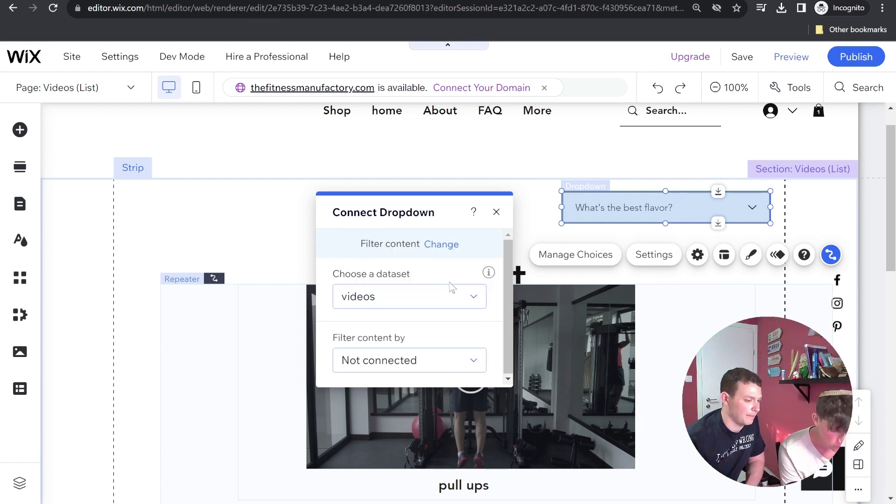
{"action": "left_click", "coordinate": [441, 359]}
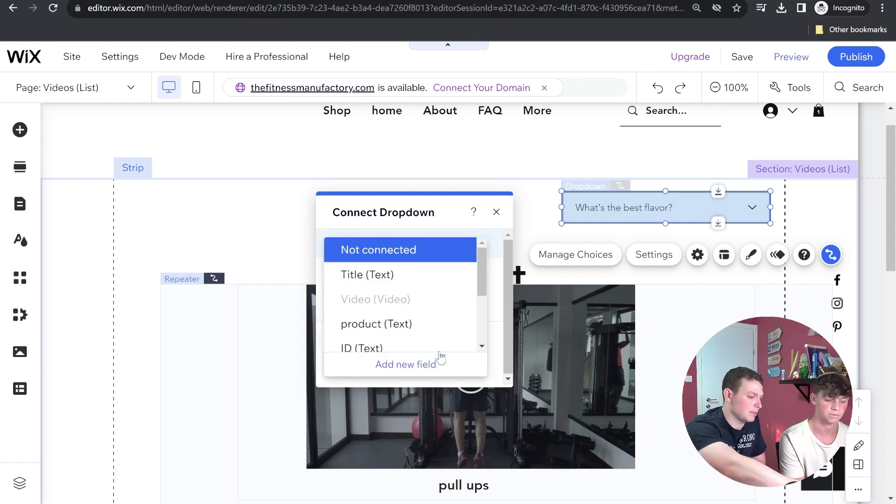
{"action": "left_click", "coordinate": [413, 326]}
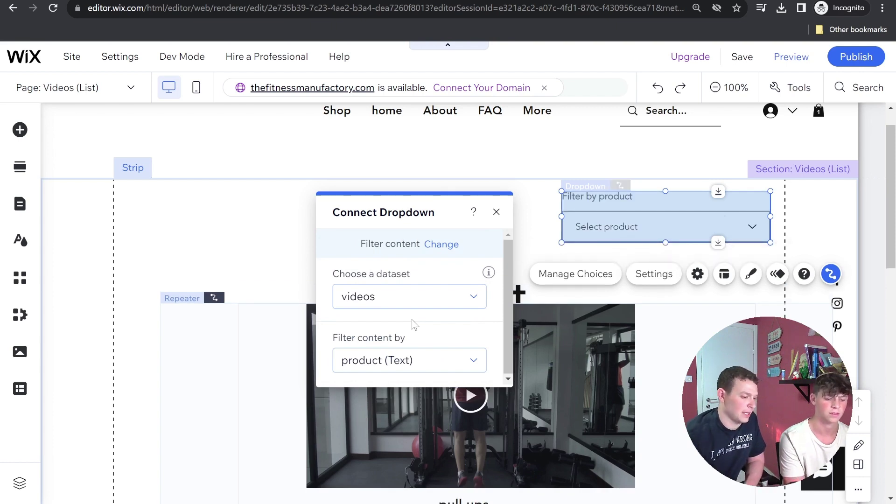
{"action": "left_click", "coordinate": [497, 213]}
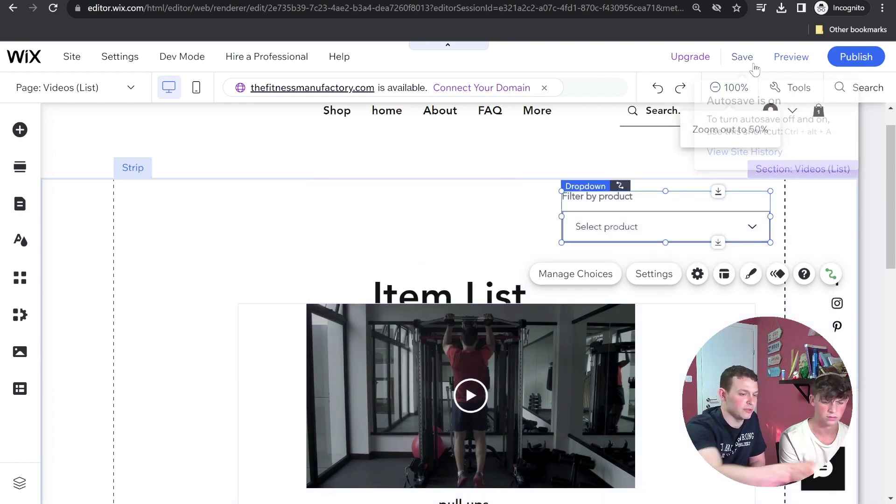
Preview the Videos list page and test the product filter with Workout Bands
{"action": "left_click", "coordinate": [778, 58]}
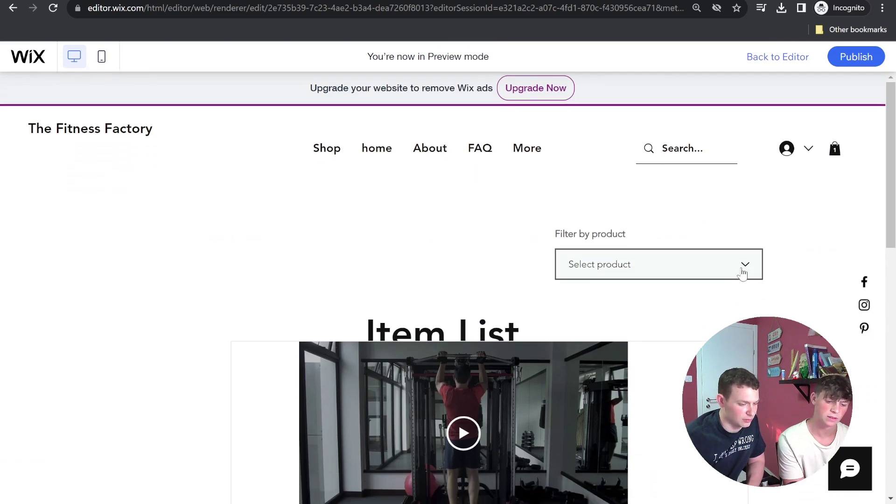
{"action": "scroll", "coordinate": [447, 260], "scroll_direction": "down", "scroll_amount": 8}
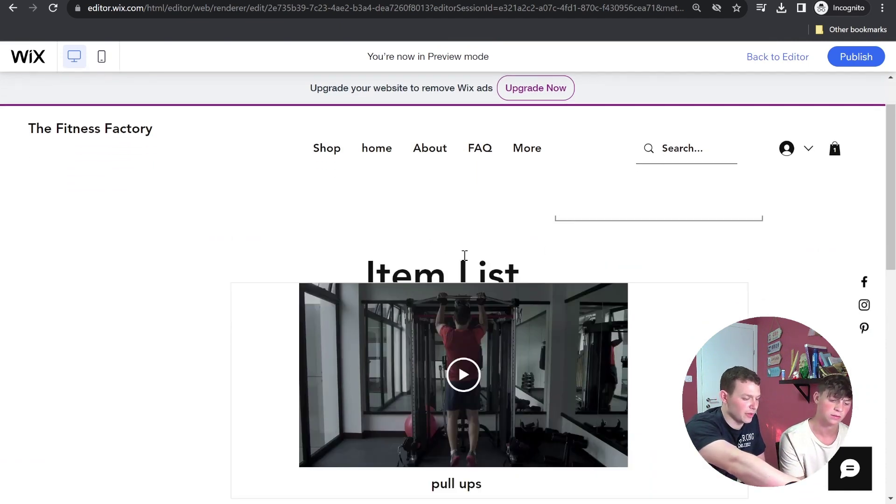
{"action": "scroll", "coordinate": [484, 319], "scroll_direction": "up", "scroll_amount": 8}
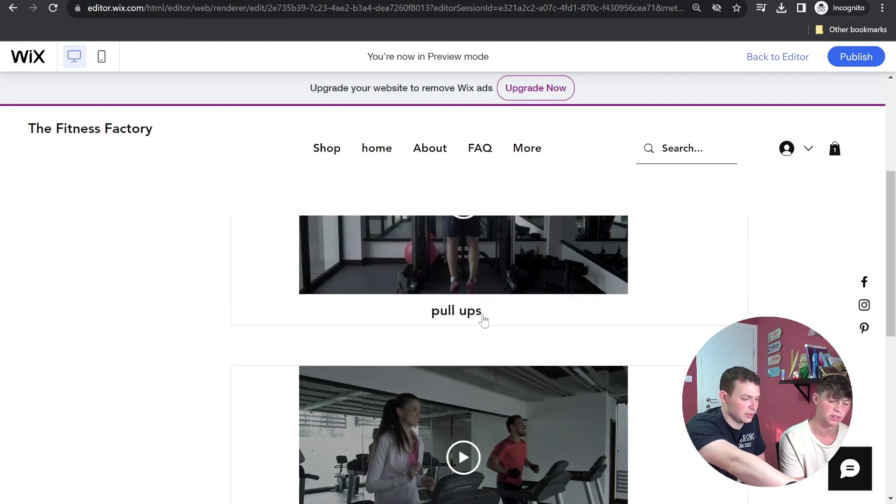
{"action": "left_click", "coordinate": [705, 263]}
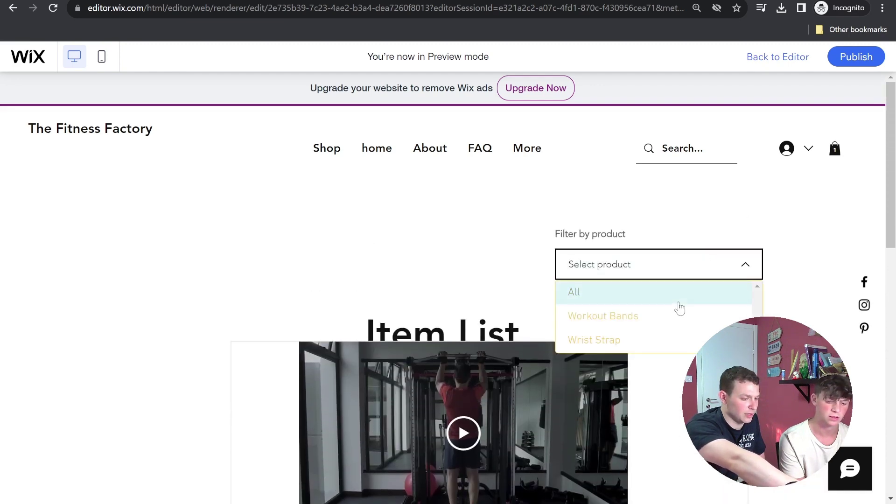
{"action": "left_click", "coordinate": [675, 326]}
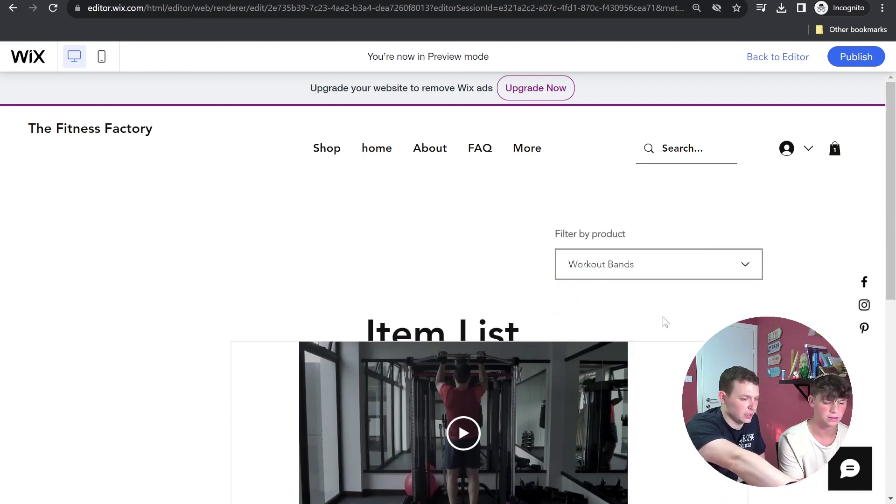
{"action": "scroll", "coordinate": [653, 321], "scroll_direction": "down", "scroll_amount": 3}
{"action": "scroll", "coordinate": [614, 318], "scroll_direction": "up", "scroll_amount": 3}
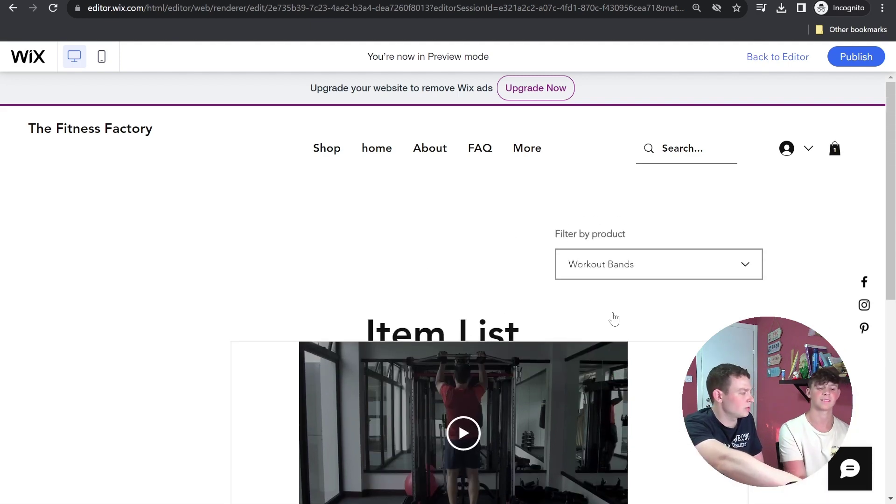
Test the product filter with Wrist Strap and reset it to All to check the full video list
{"action": "left_click", "coordinate": [663, 269]}
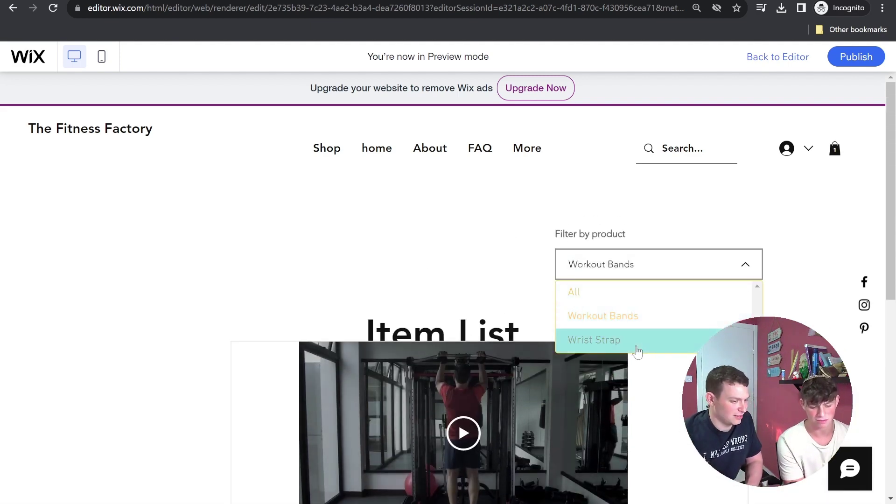
{"action": "left_click", "coordinate": [639, 348]}
{"action": "scroll", "coordinate": [579, 329], "scroll_direction": "down", "scroll_amount": 1}
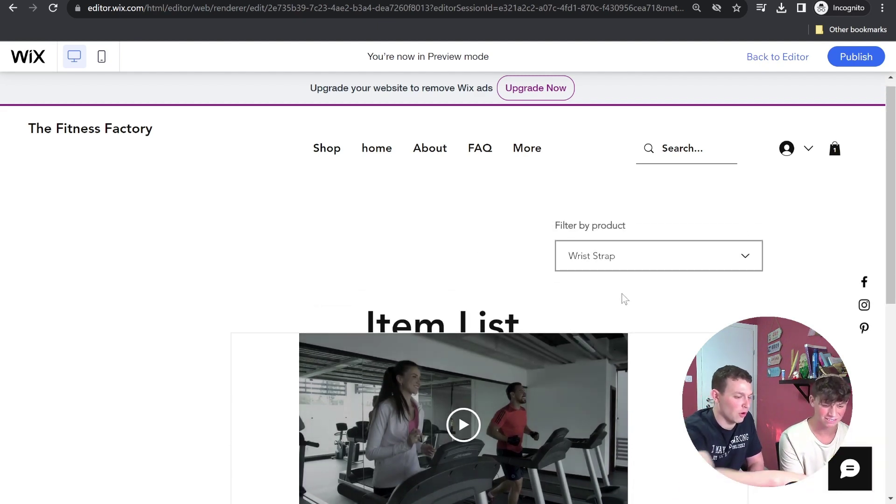
{"action": "left_click", "coordinate": [609, 260]}
{"action": "left_click", "coordinate": [616, 279]}
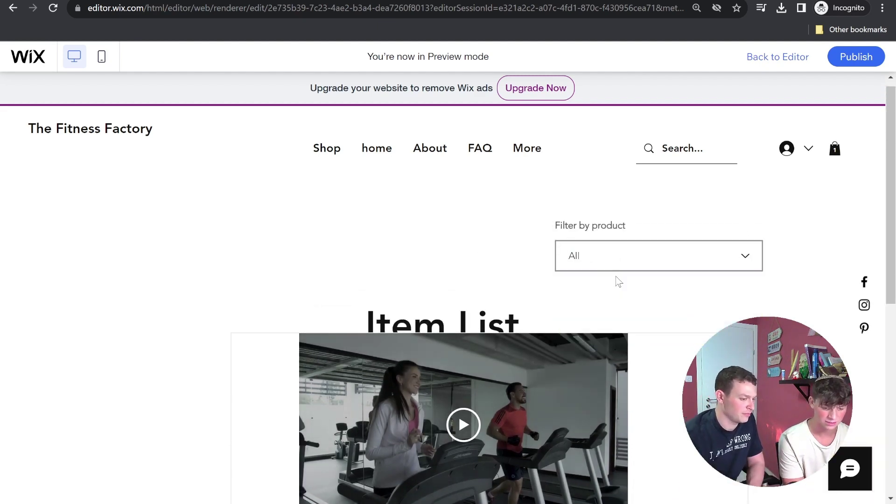
{"action": "scroll", "coordinate": [554, 280], "scroll_direction": "down", "scroll_amount": 5}
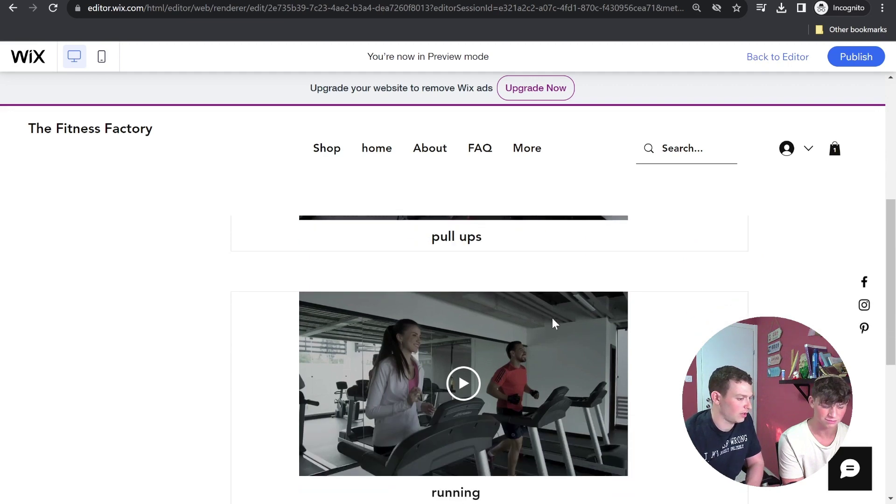
{"action": "scroll", "coordinate": [553, 318], "scroll_direction": "up", "scroll_amount": 5}
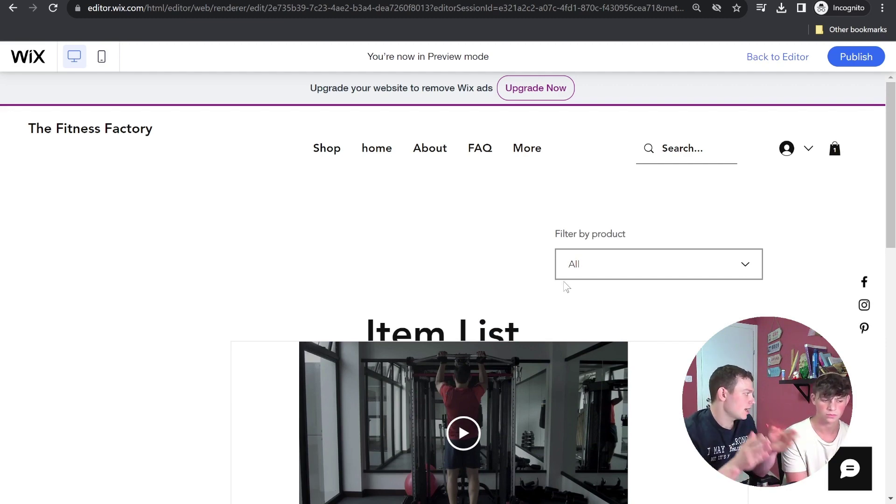
{"action": "left_click", "coordinate": [597, 273]}
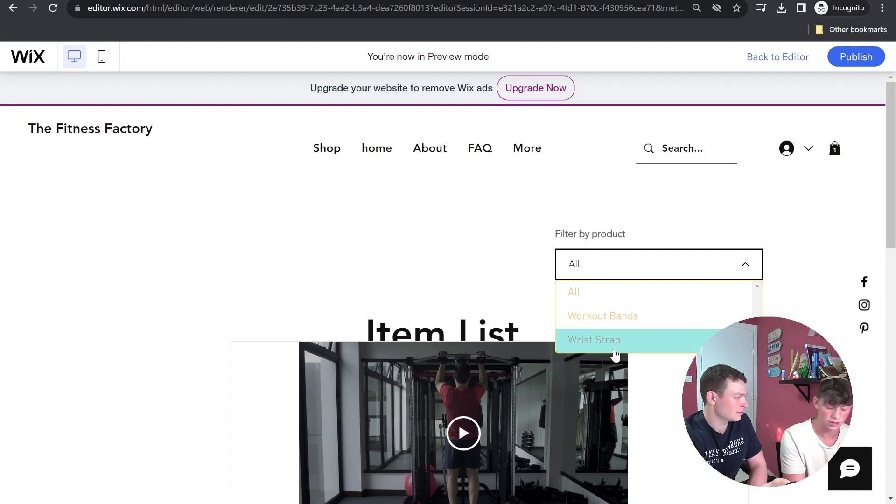
{"action": "left_click", "coordinate": [499, 263]}
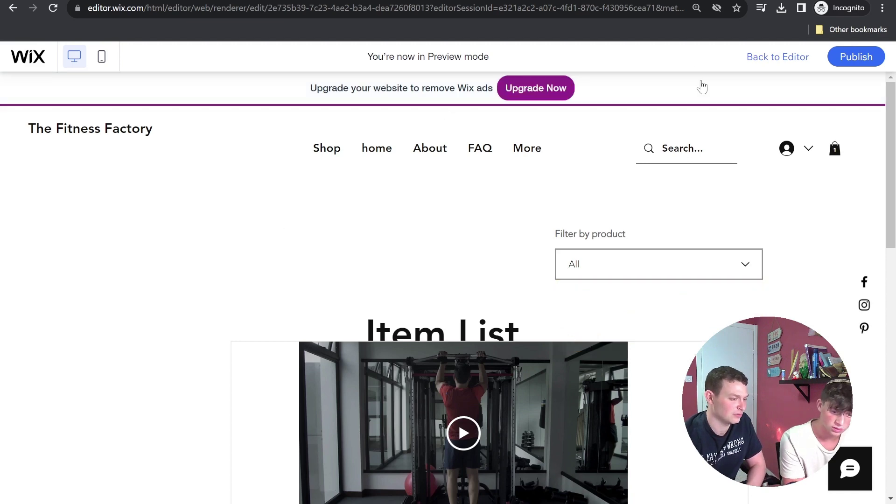
Return to the editor, open the videos collection in the CMS and add a blank third item
{"action": "left_click", "coordinate": [776, 57]}
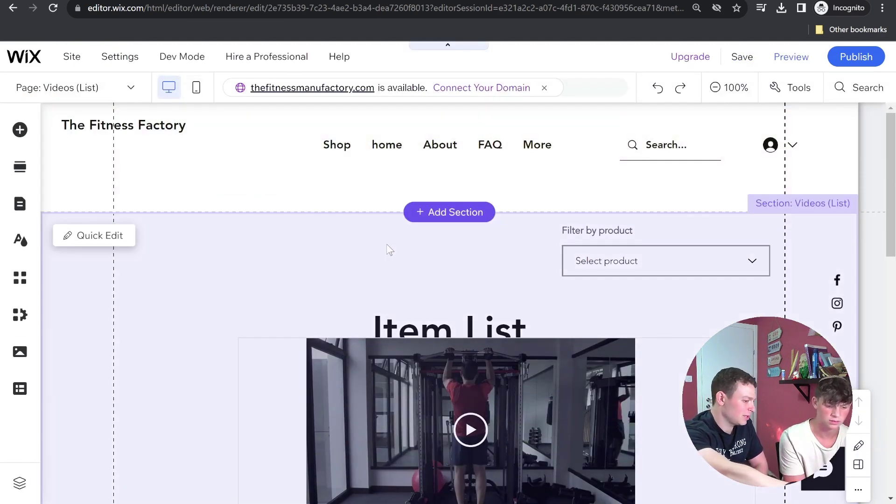
{"action": "scroll", "coordinate": [398, 247], "scroll_direction": "down", "scroll_amount": 1}
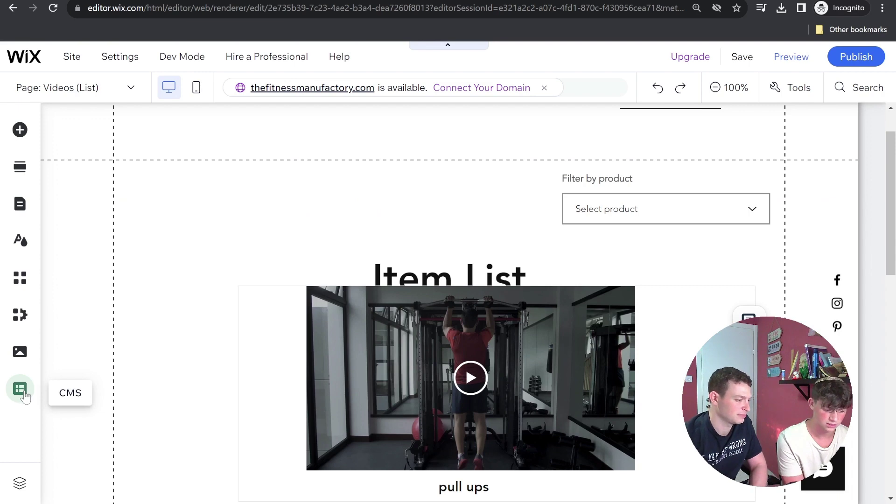
{"action": "left_click", "coordinate": [21, 391]}
{"action": "left_click", "coordinate": [103, 184]}
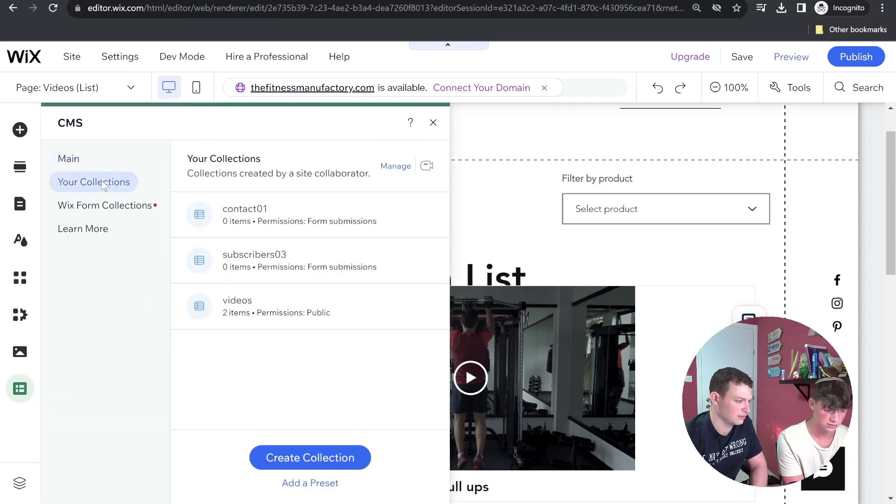
{"action": "left_click", "coordinate": [235, 309]}
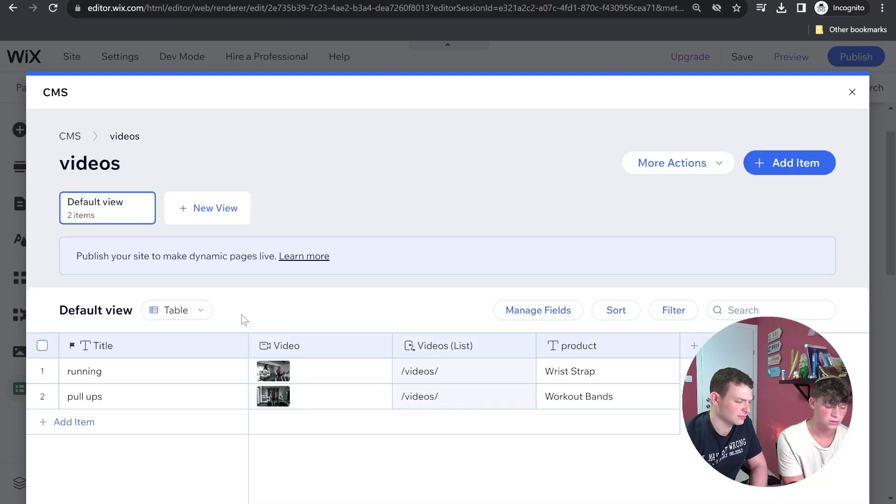
{"action": "left_click", "coordinate": [142, 429]}
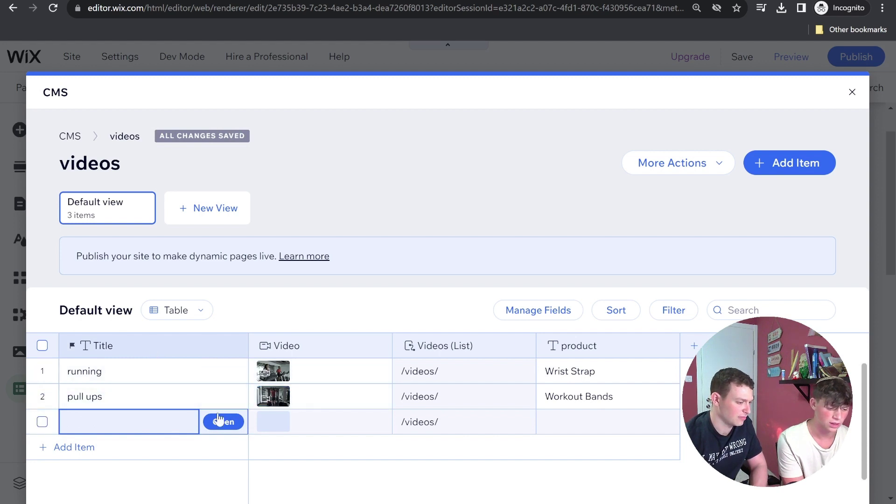
{"action": "left_click", "coordinate": [802, 168]}
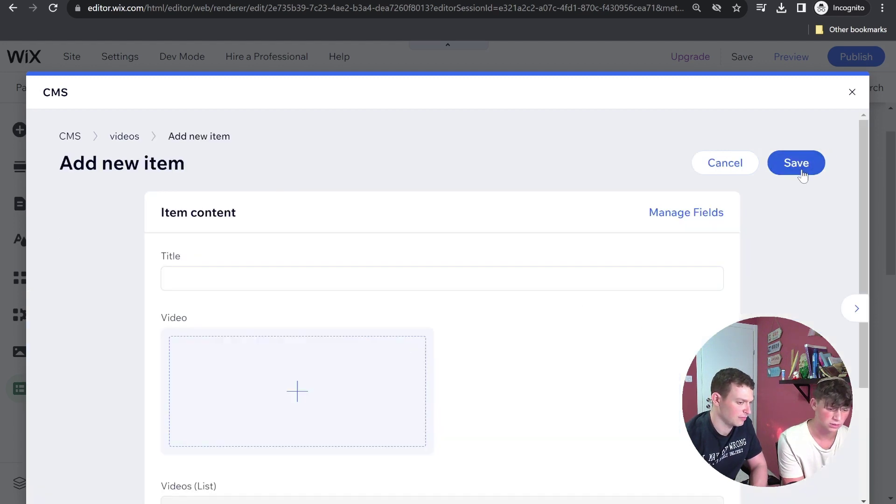
{"action": "left_click", "coordinate": [736, 167]}
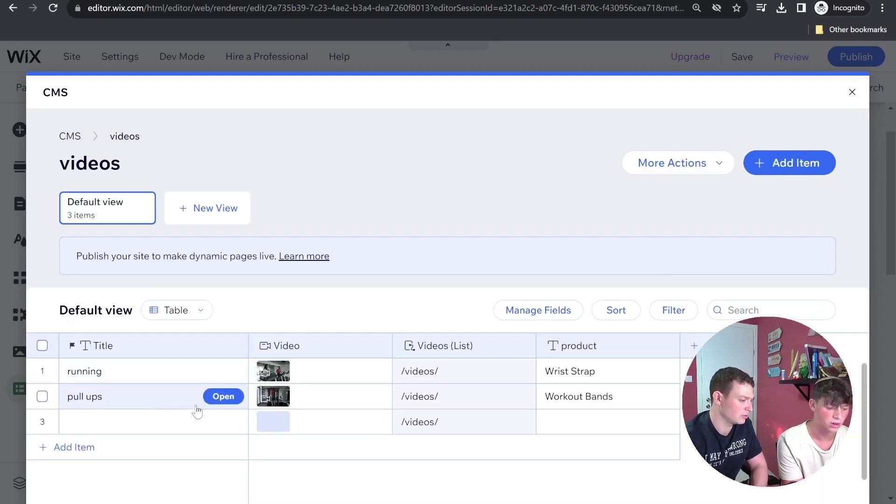
Set the new item's video to the mountain landscape clip from Media from Wix
{"action": "left_click", "coordinate": [282, 420]}
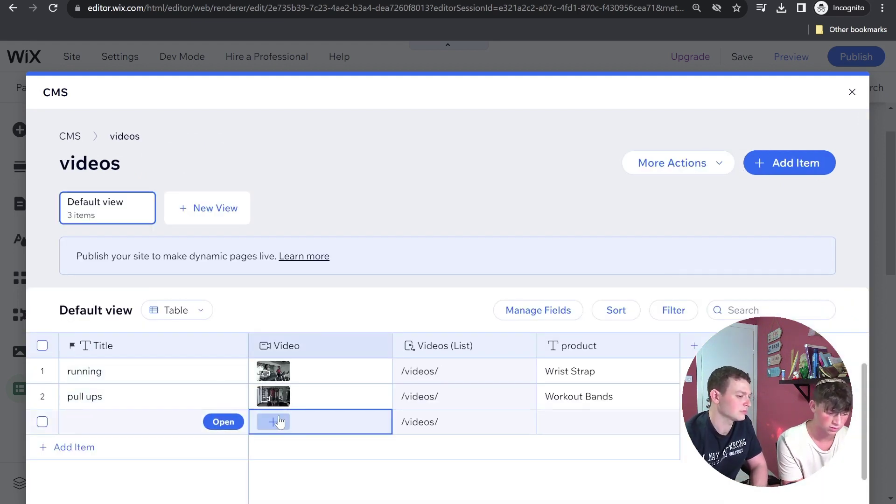
{"action": "left_click", "coordinate": [282, 420]}
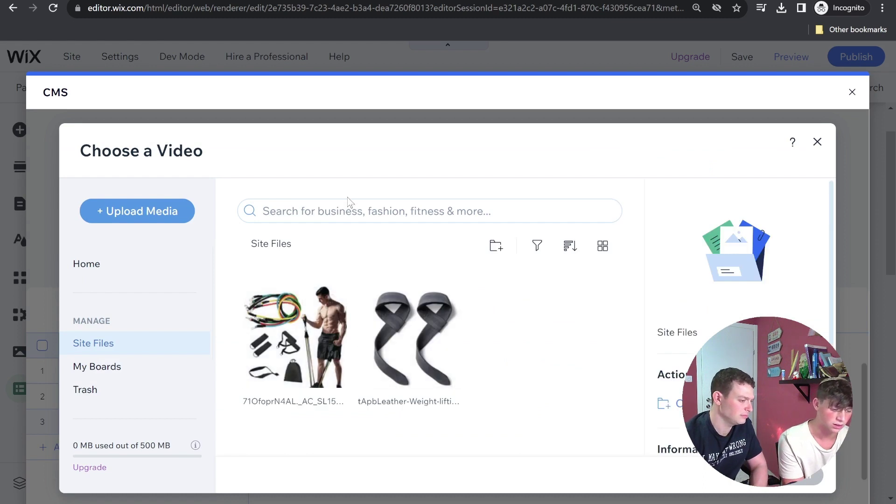
{"action": "scroll", "coordinate": [164, 388], "scroll_direction": "down", "scroll_amount": 2}
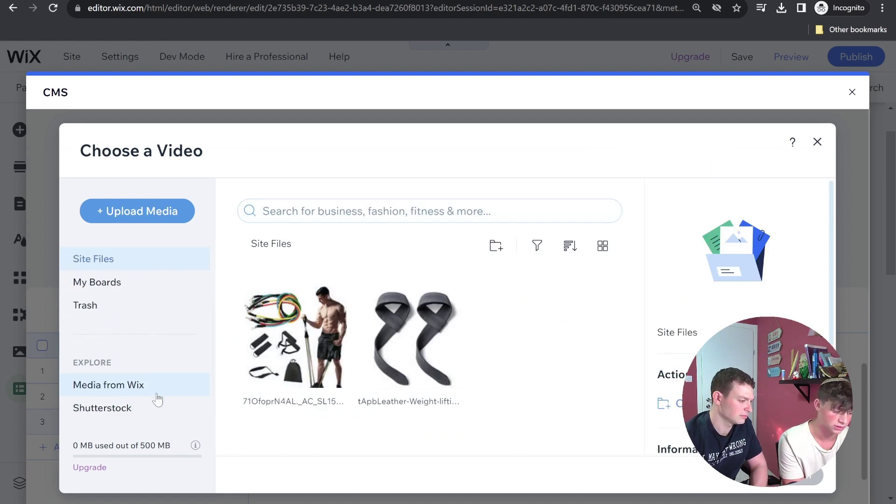
{"action": "left_click", "coordinate": [154, 386]}
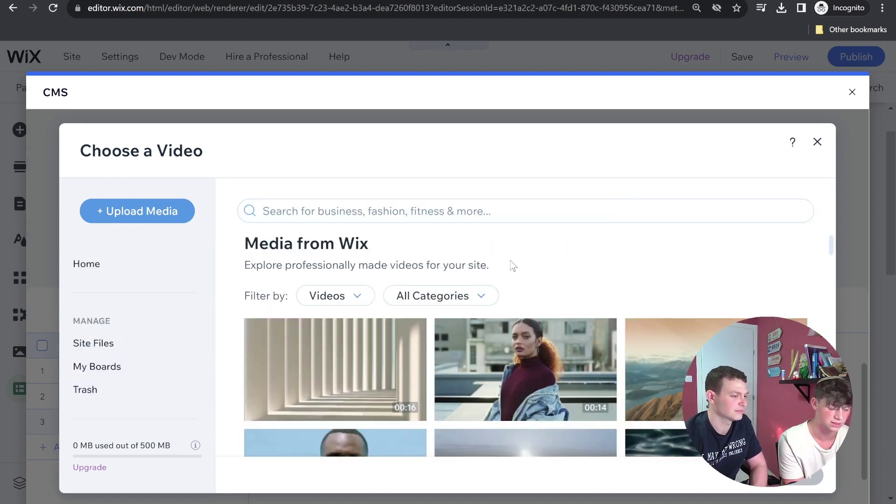
{"action": "left_click", "coordinate": [663, 364]}
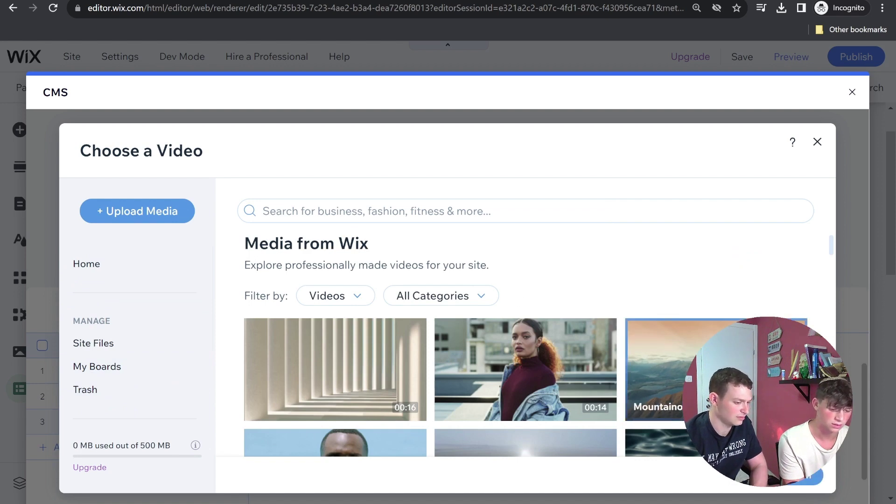
{"action": "left_click", "coordinate": [805, 476]}
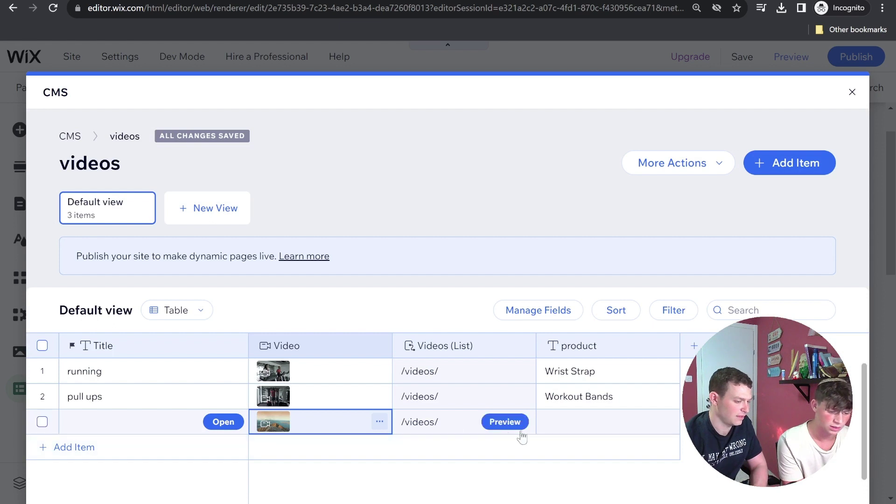
Enter hand chalk as the product of the new item and select its empty title cell
{"action": "left_click", "coordinate": [572, 425]}
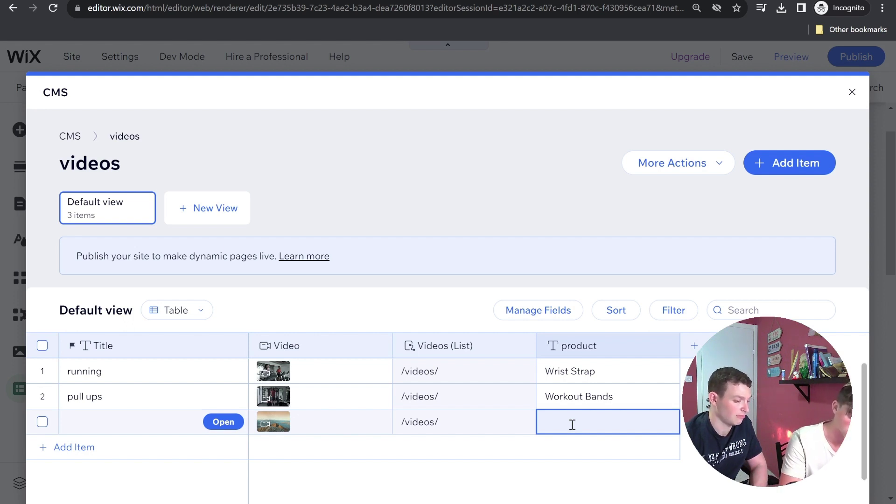
{"action": "type", "text": "hand chalk"}
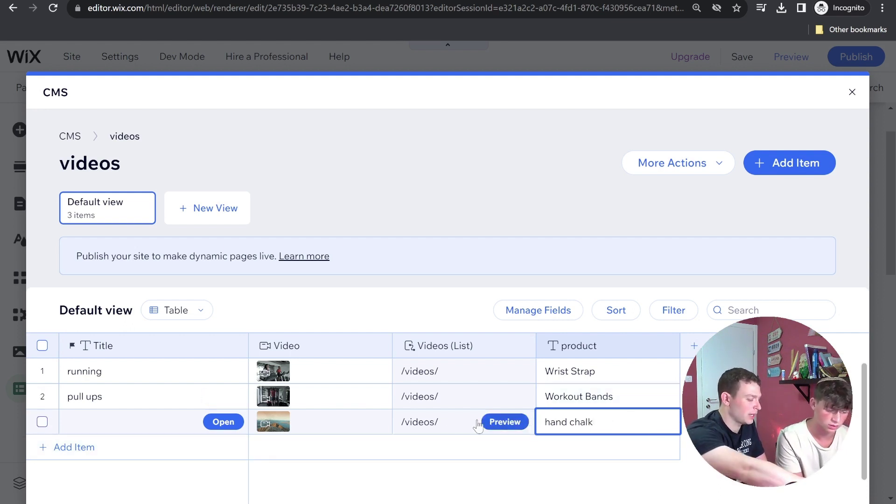
{"action": "left_click", "coordinate": [99, 422]}
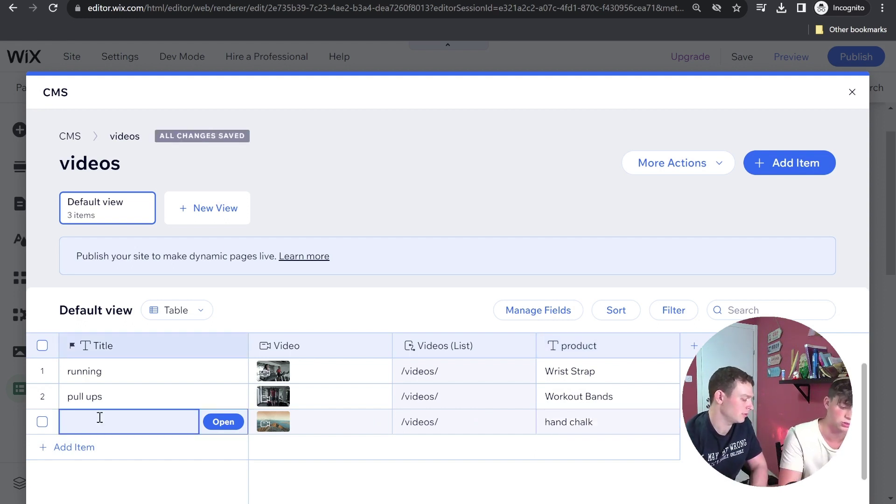
Title the new third item grip and close the videos collection
{"action": "type", "text": "grip"}
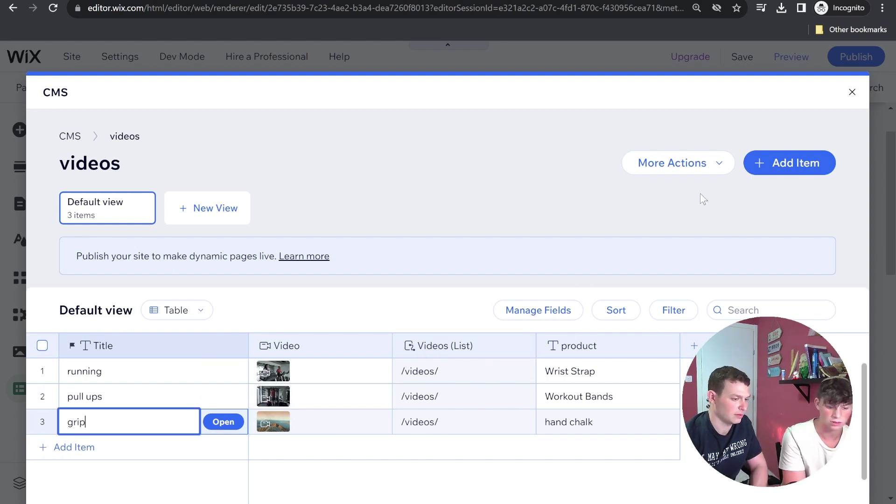
{"action": "left_click", "coordinate": [820, 215]}
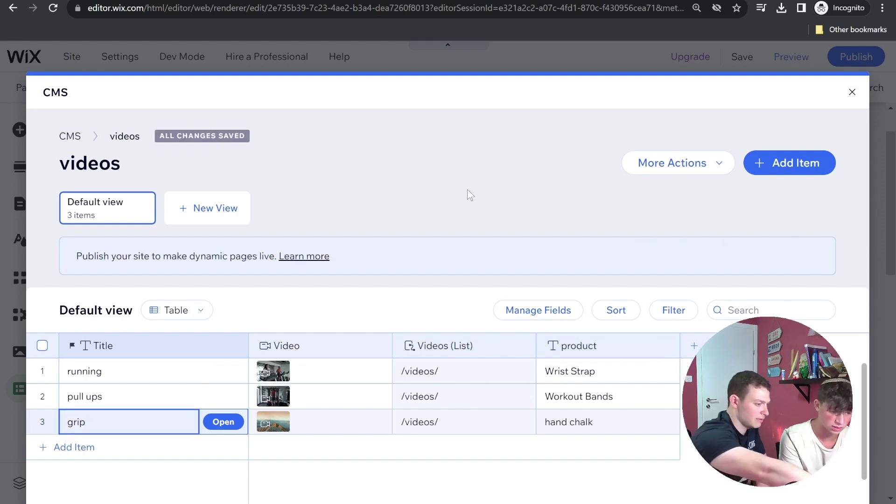
{"action": "left_click", "coordinate": [853, 93]}
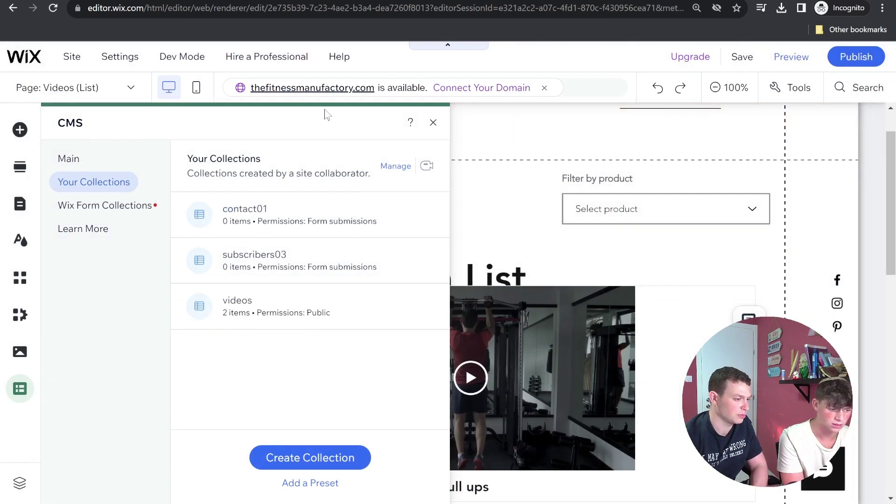
Preview the video list page and filter the videos by hand chalk
{"action": "left_click", "coordinate": [792, 57]}
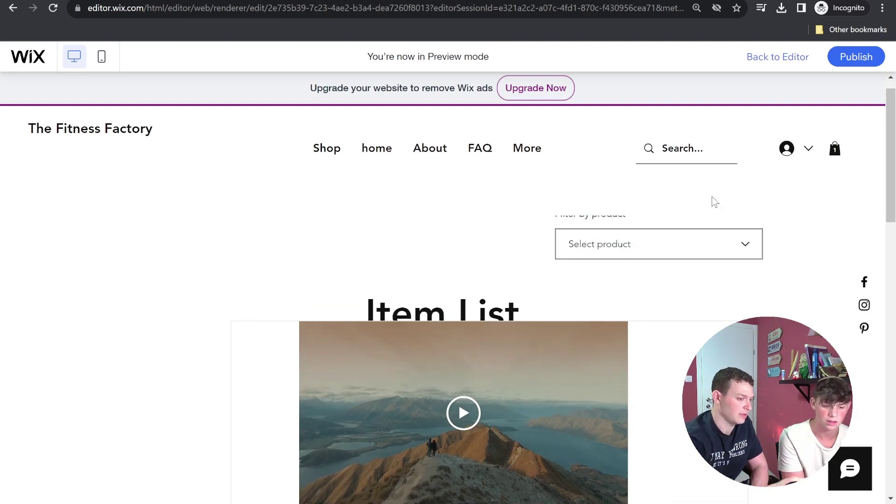
{"action": "left_click", "coordinate": [716, 241]}
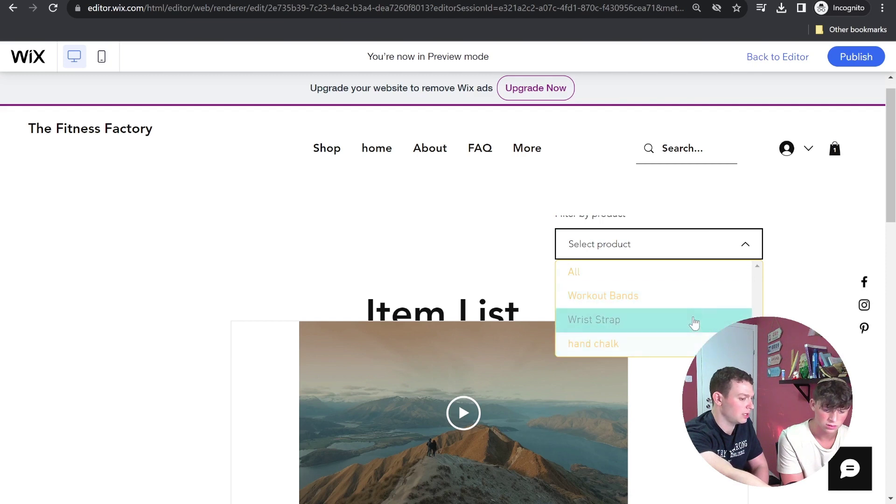
{"action": "left_click", "coordinate": [686, 345]}
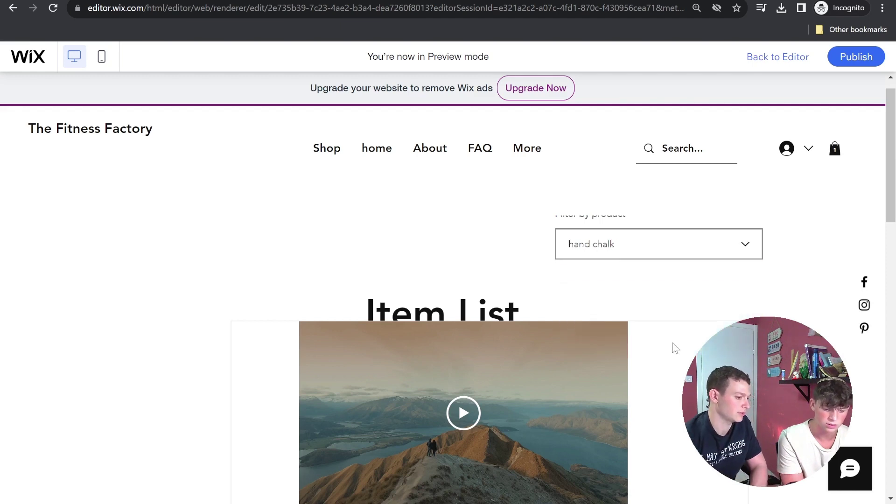
Reset the product filter to All and look through the full video list
{"action": "left_click", "coordinate": [680, 252]}
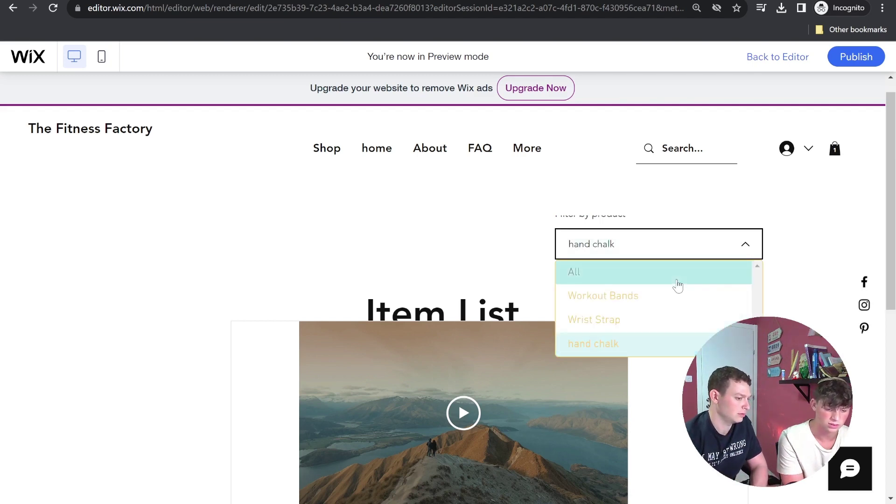
{"action": "left_click", "coordinate": [675, 269]}
{"action": "scroll", "coordinate": [477, 317], "scroll_direction": "down", "scroll_amount": 15}
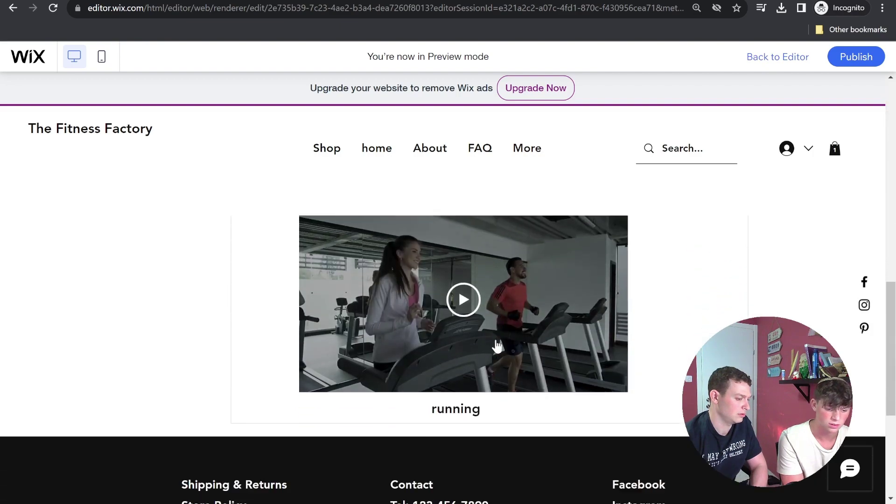
{"action": "scroll", "coordinate": [496, 338], "scroll_direction": "up", "scroll_amount": 4}
{"action": "scroll", "coordinate": [498, 345], "scroll_direction": "up", "scroll_amount": 6}
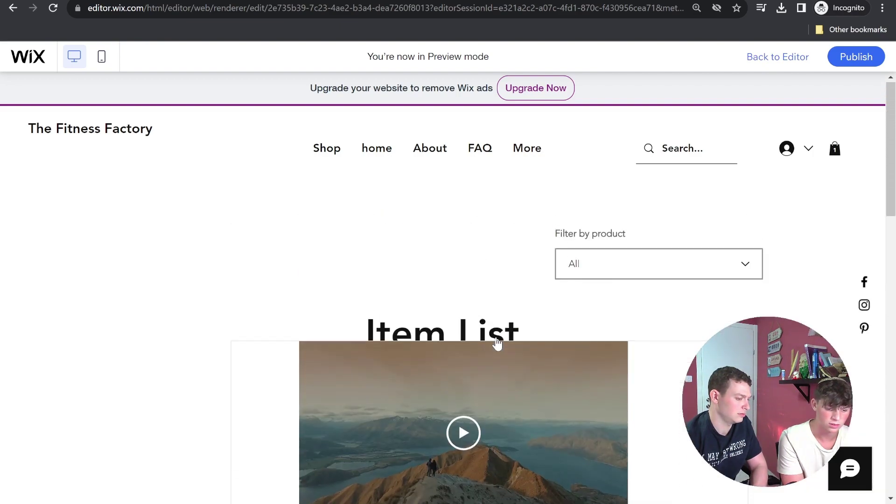
Filter the previewed videos by Wrist Strap and check the matching item
{"action": "left_click", "coordinate": [615, 261]}
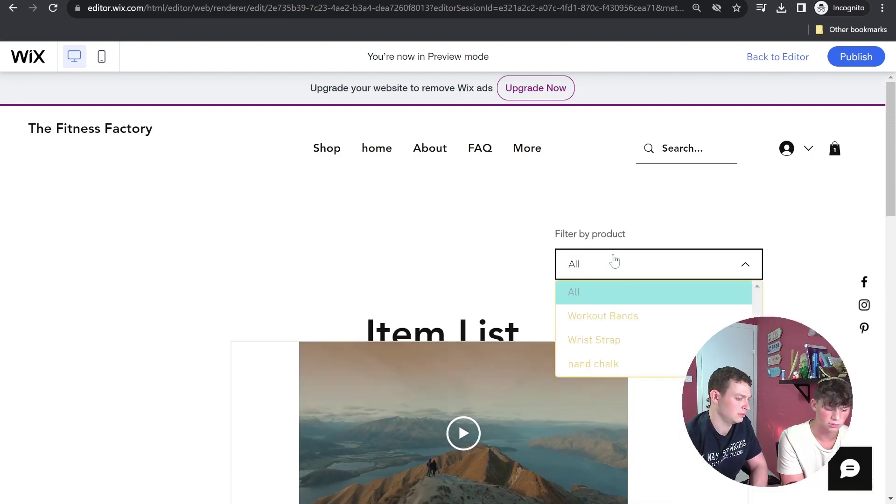
{"action": "left_click", "coordinate": [614, 340]}
{"action": "scroll", "coordinate": [549, 322], "scroll_direction": "down", "scroll_amount": 3}
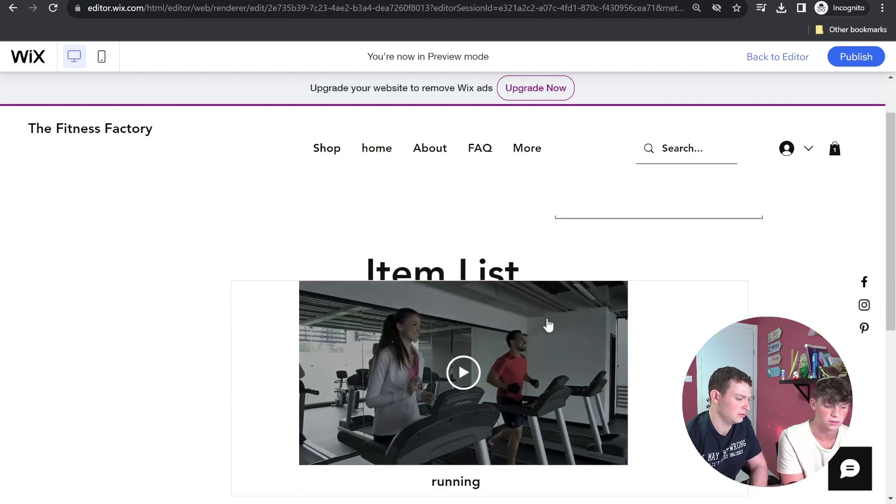
Switch the product filter from Wrist Strap to hand chalk and check the video list
{"action": "scroll", "coordinate": [628, 300], "scroll_direction": "up", "scroll_amount": 2}
{"action": "left_click", "coordinate": [719, 214]}
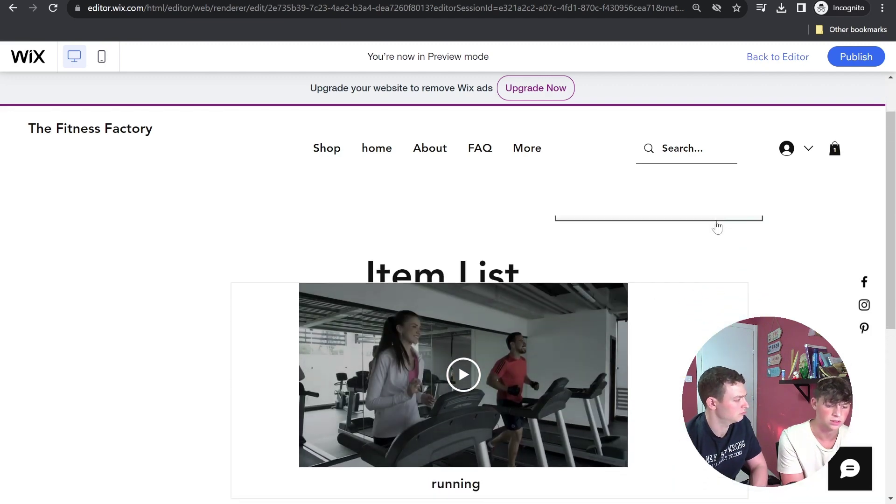
{"action": "left_click", "coordinate": [687, 306]}
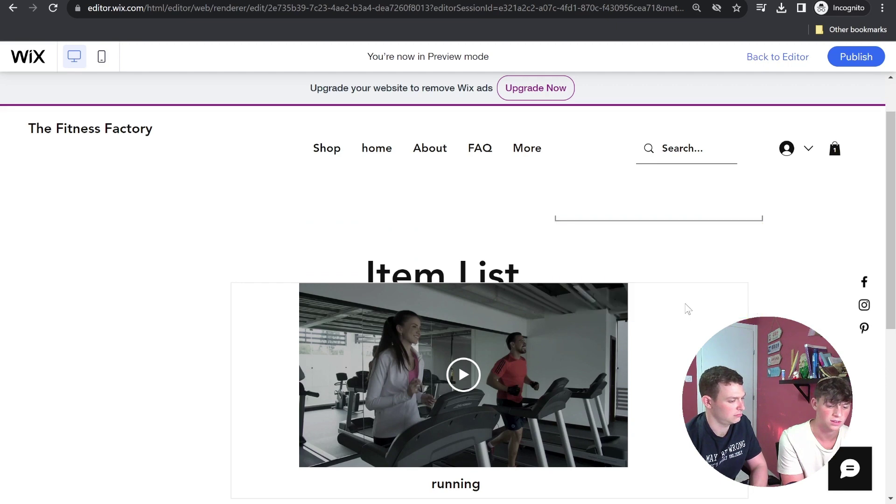
{"action": "scroll", "coordinate": [637, 304], "scroll_direction": "up", "scroll_amount": 1}
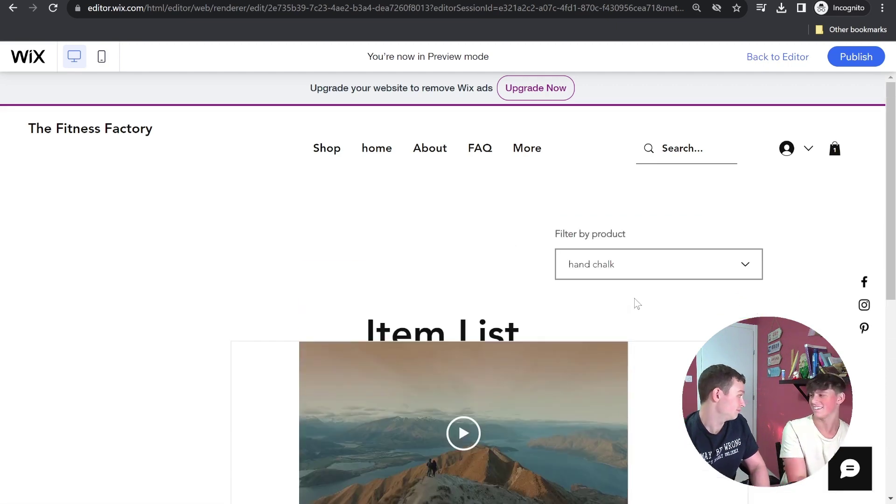
{"action": "scroll", "coordinate": [638, 332], "scroll_direction": "down", "scroll_amount": 1}
{"action": "scroll", "coordinate": [639, 335], "scroll_direction": "up", "scroll_amount": 1}
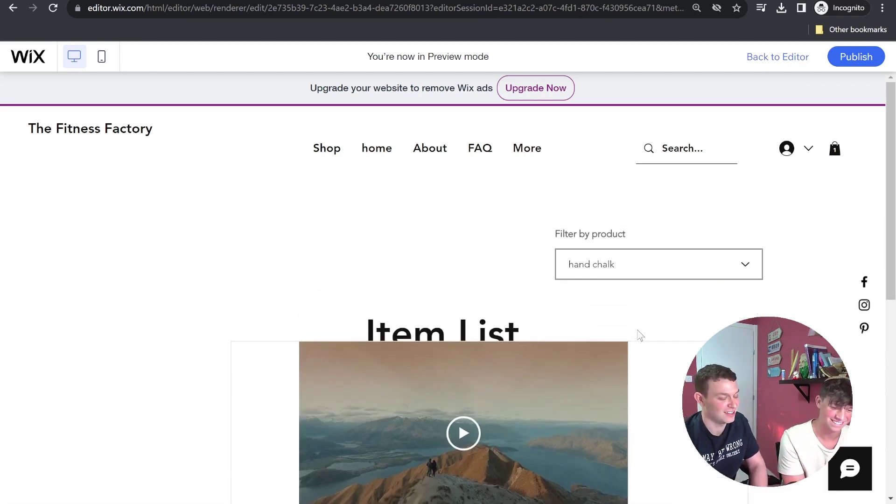